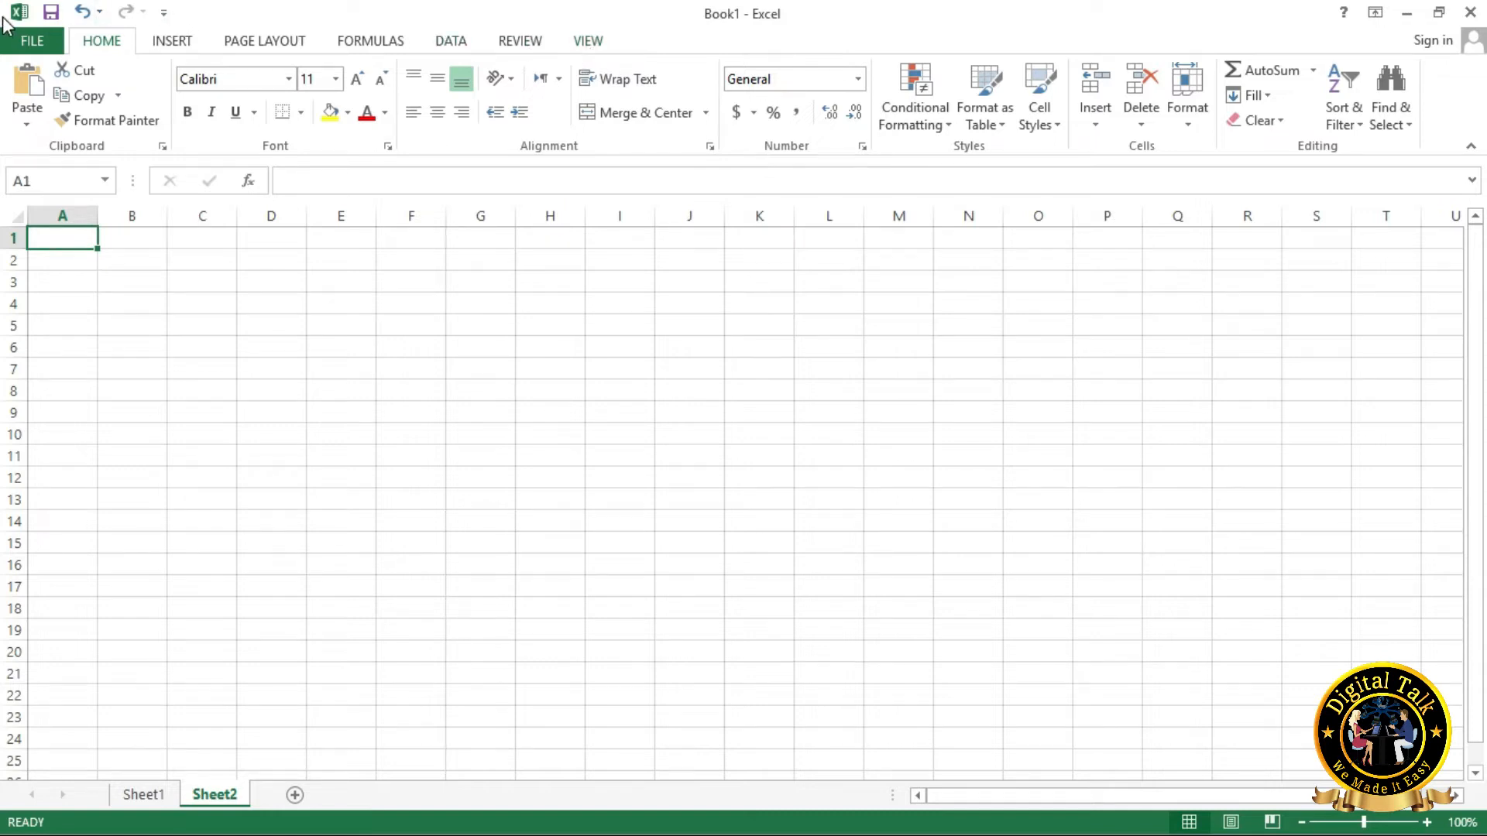
Look over the workbook information and the available commands for inserting objects, page layout and basic formatting.
left_click(22, 43)
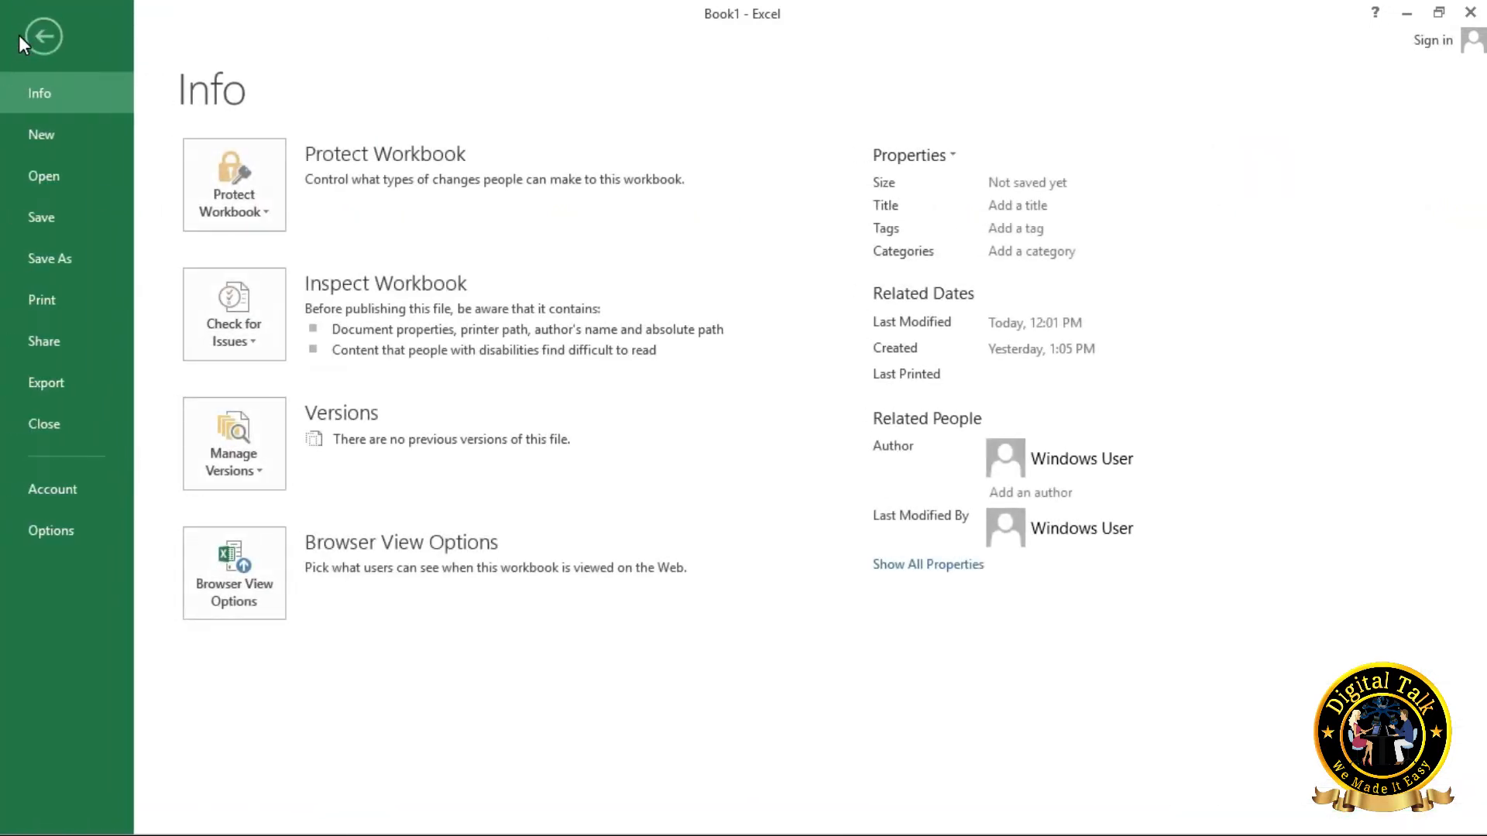
left_click(42, 38)
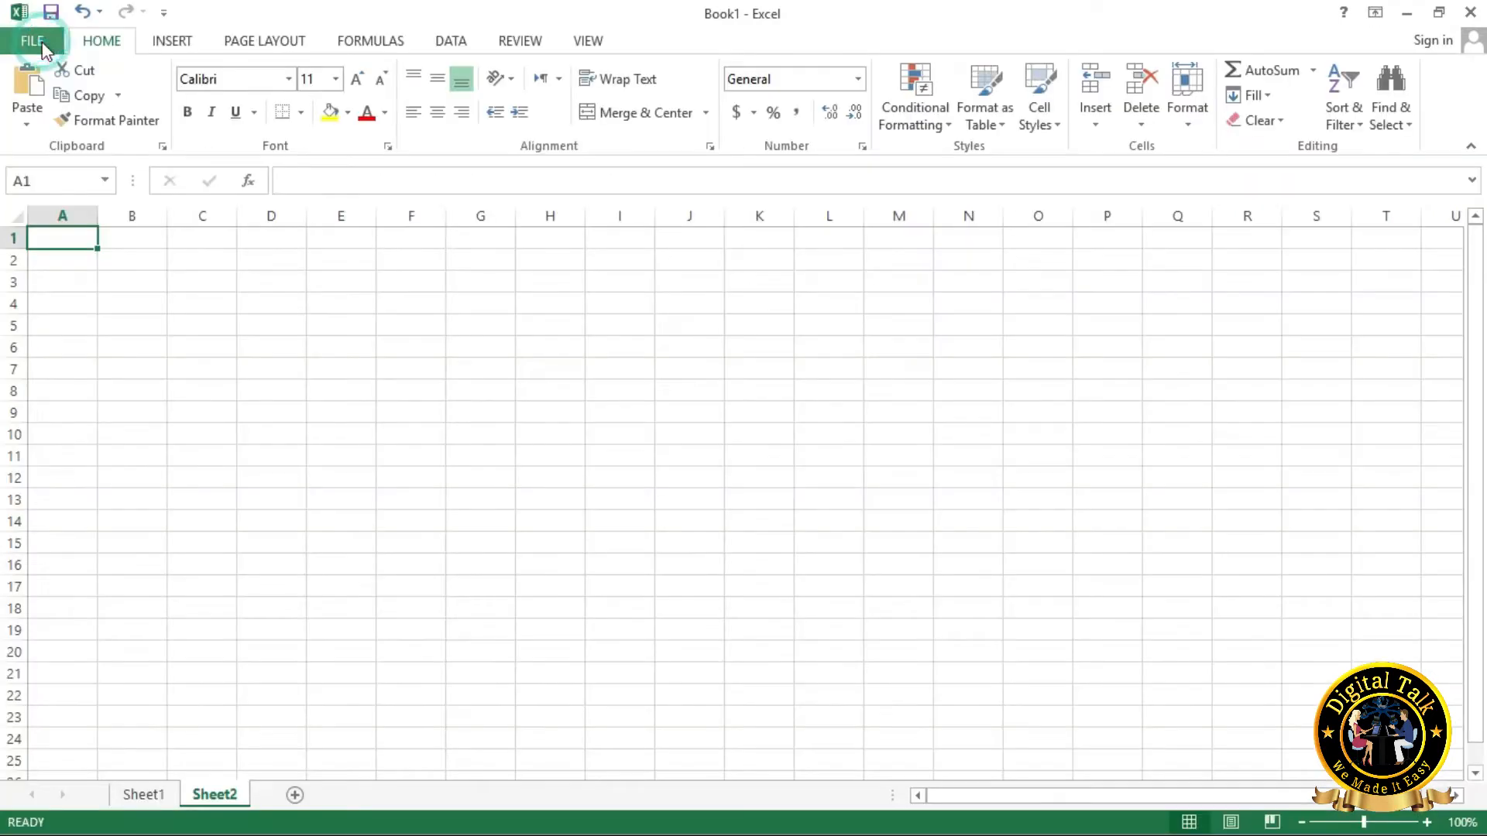
left_click(174, 45)
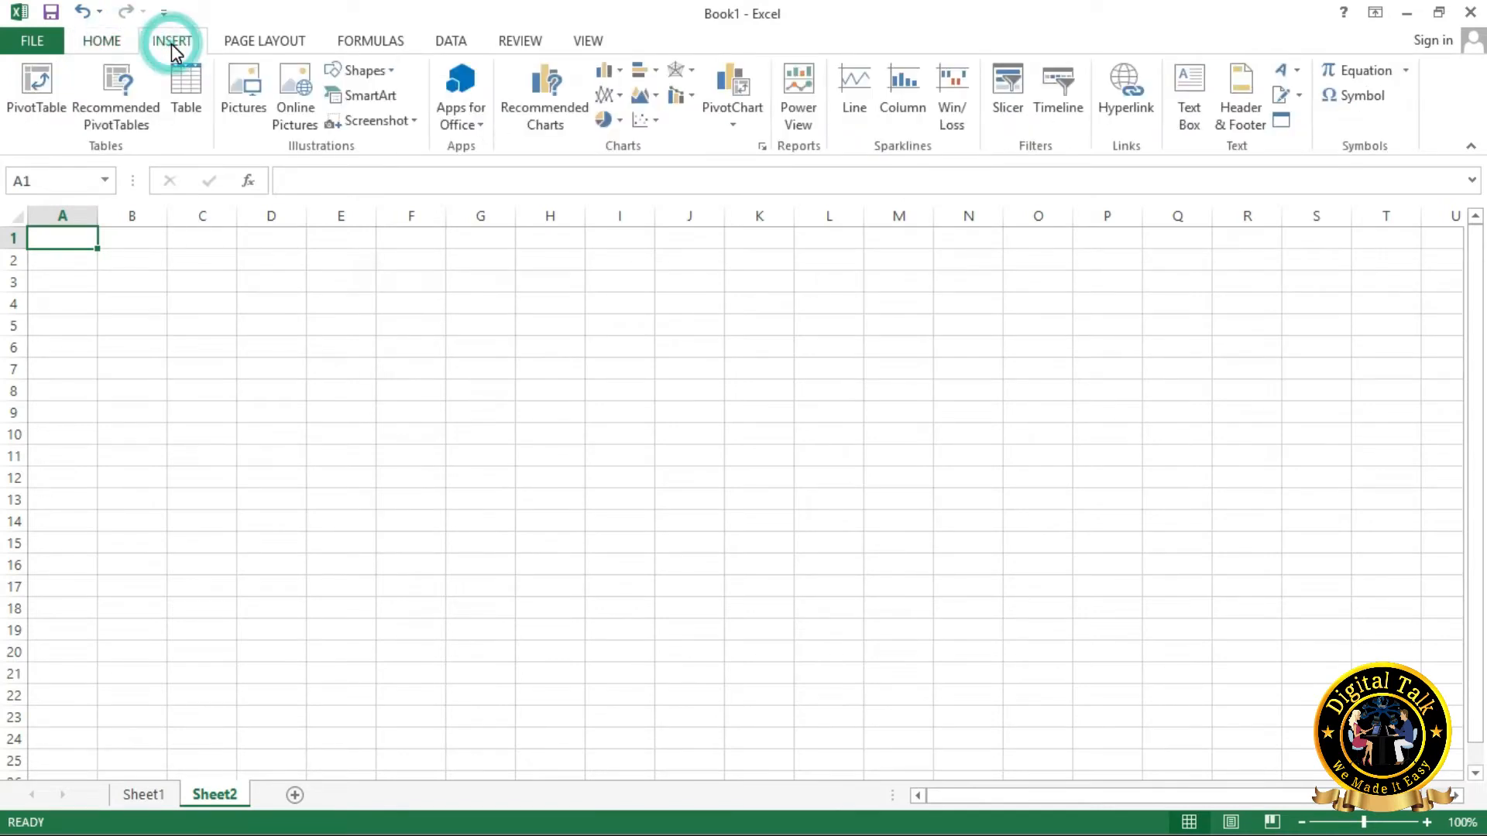
left_click(270, 41)
left_click(47, 50)
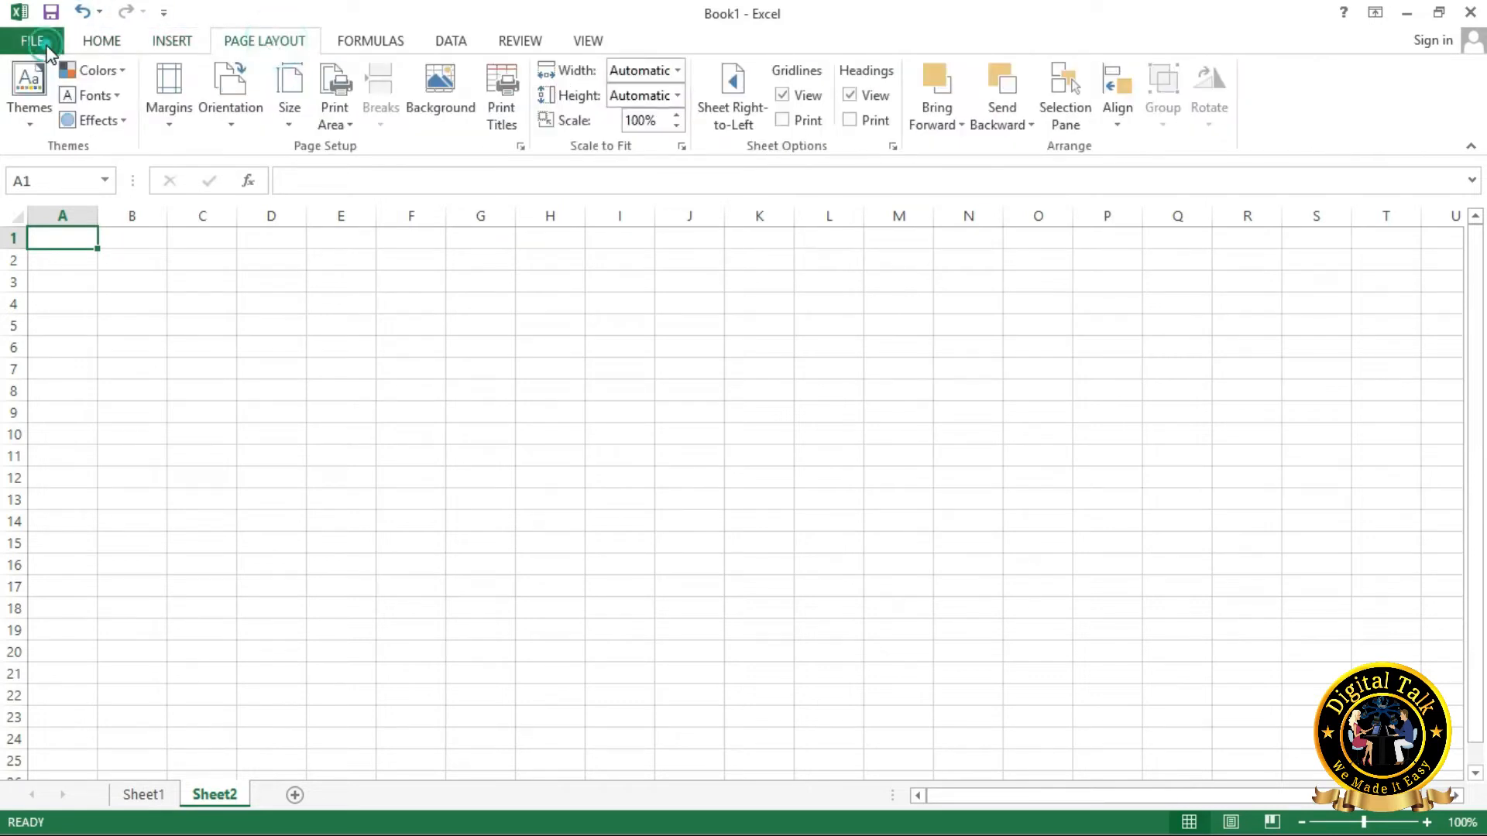
left_click(47, 48)
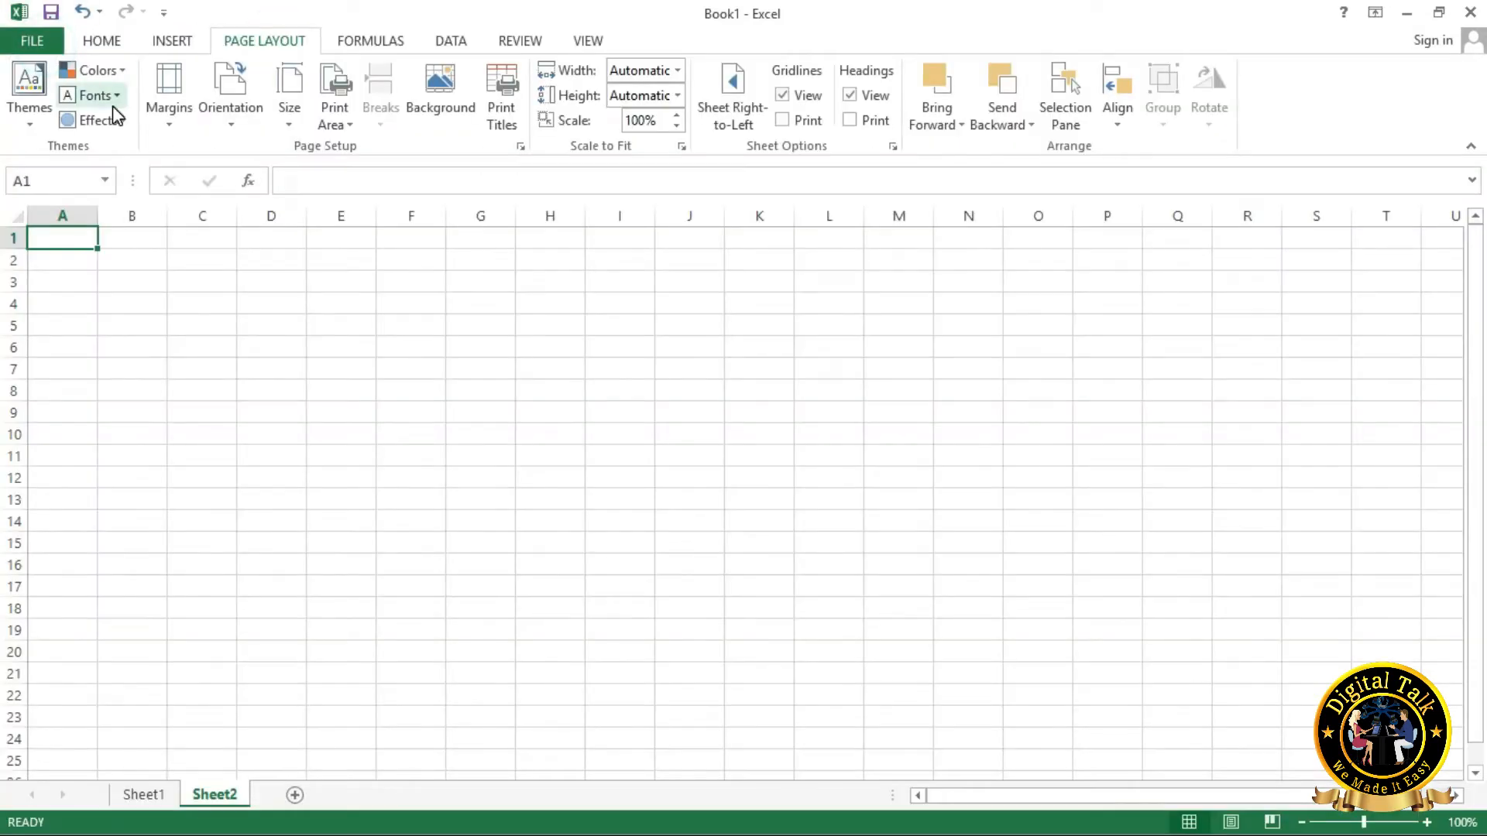
left_click(109, 47)
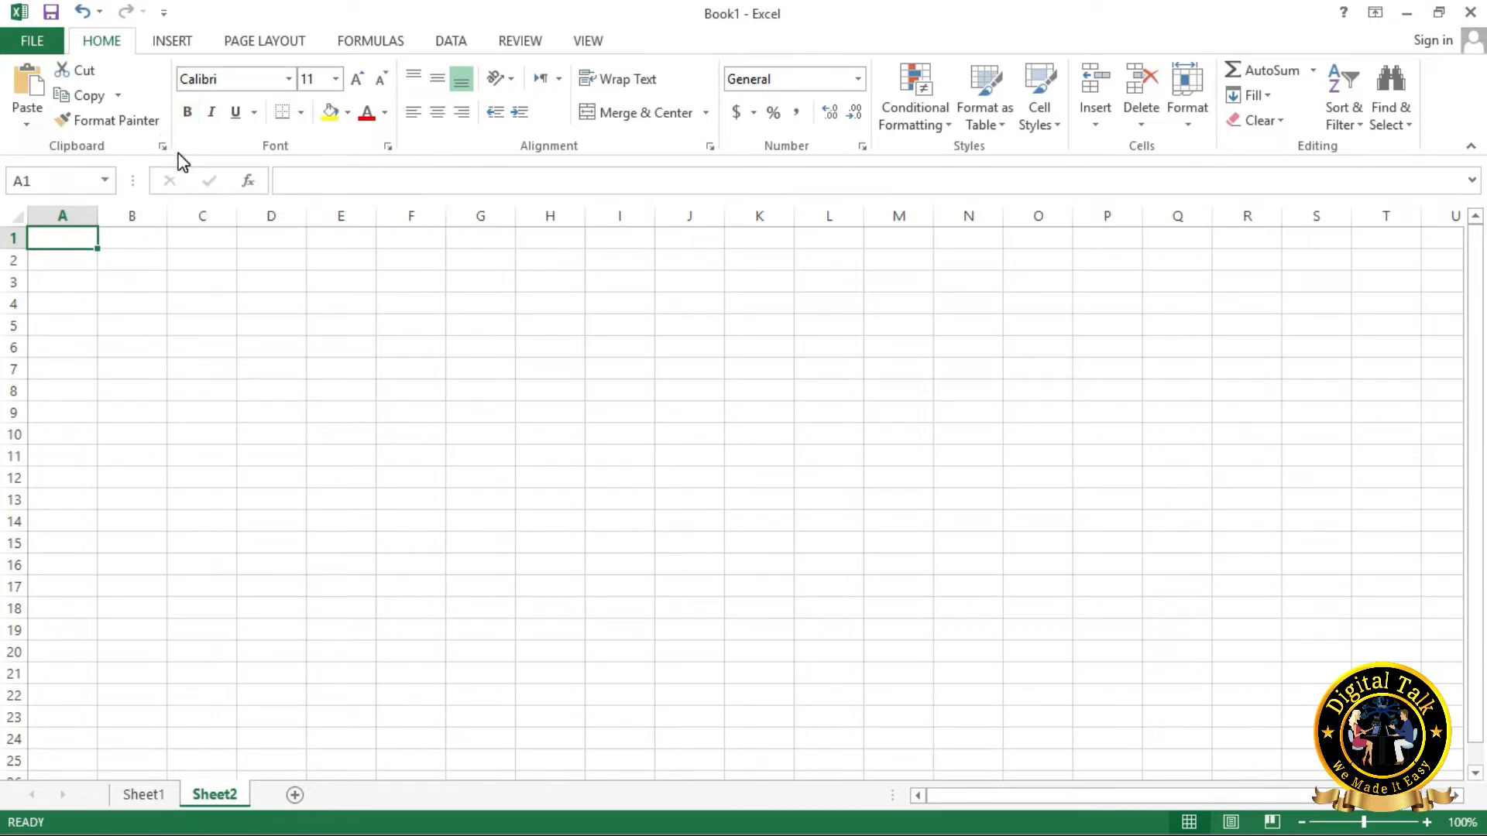
Enter the text Animal in cell A1.
type("Ani")
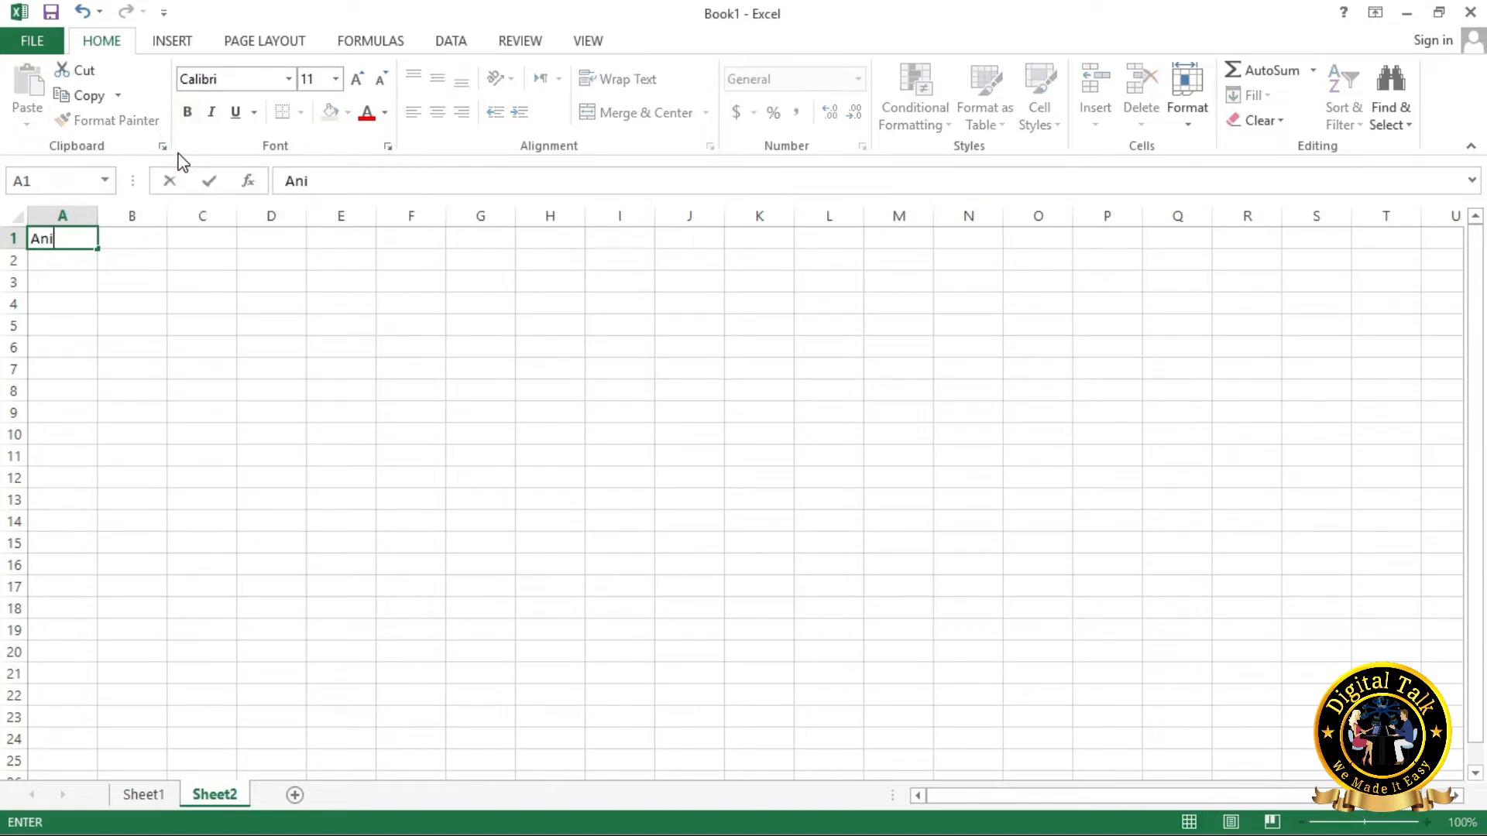
type("mal")
key("Return")
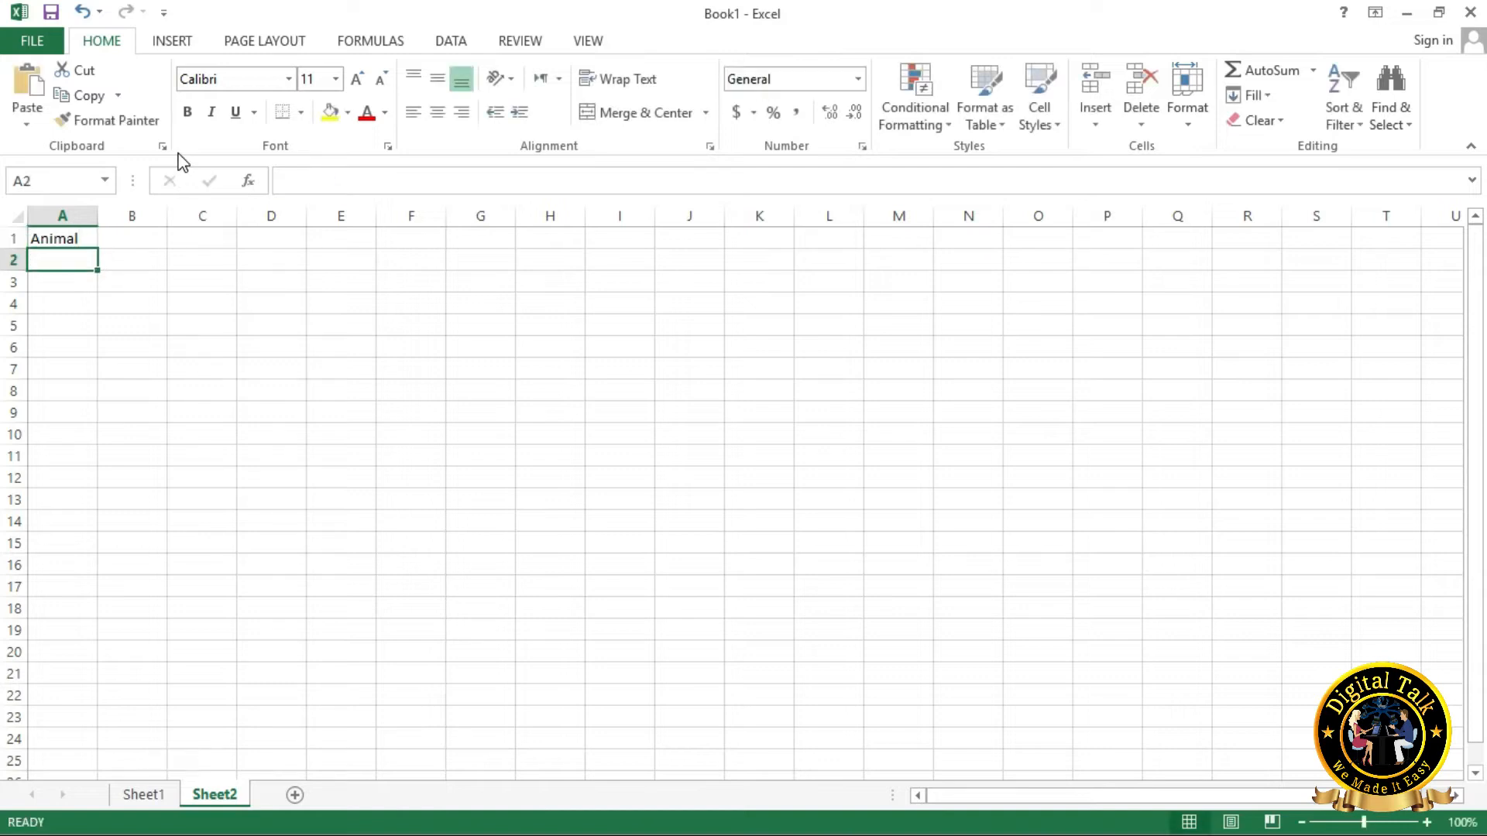
Format cell A1 with bold, italic, underline and a red font colour, and clear its text.
left_click(70, 240)
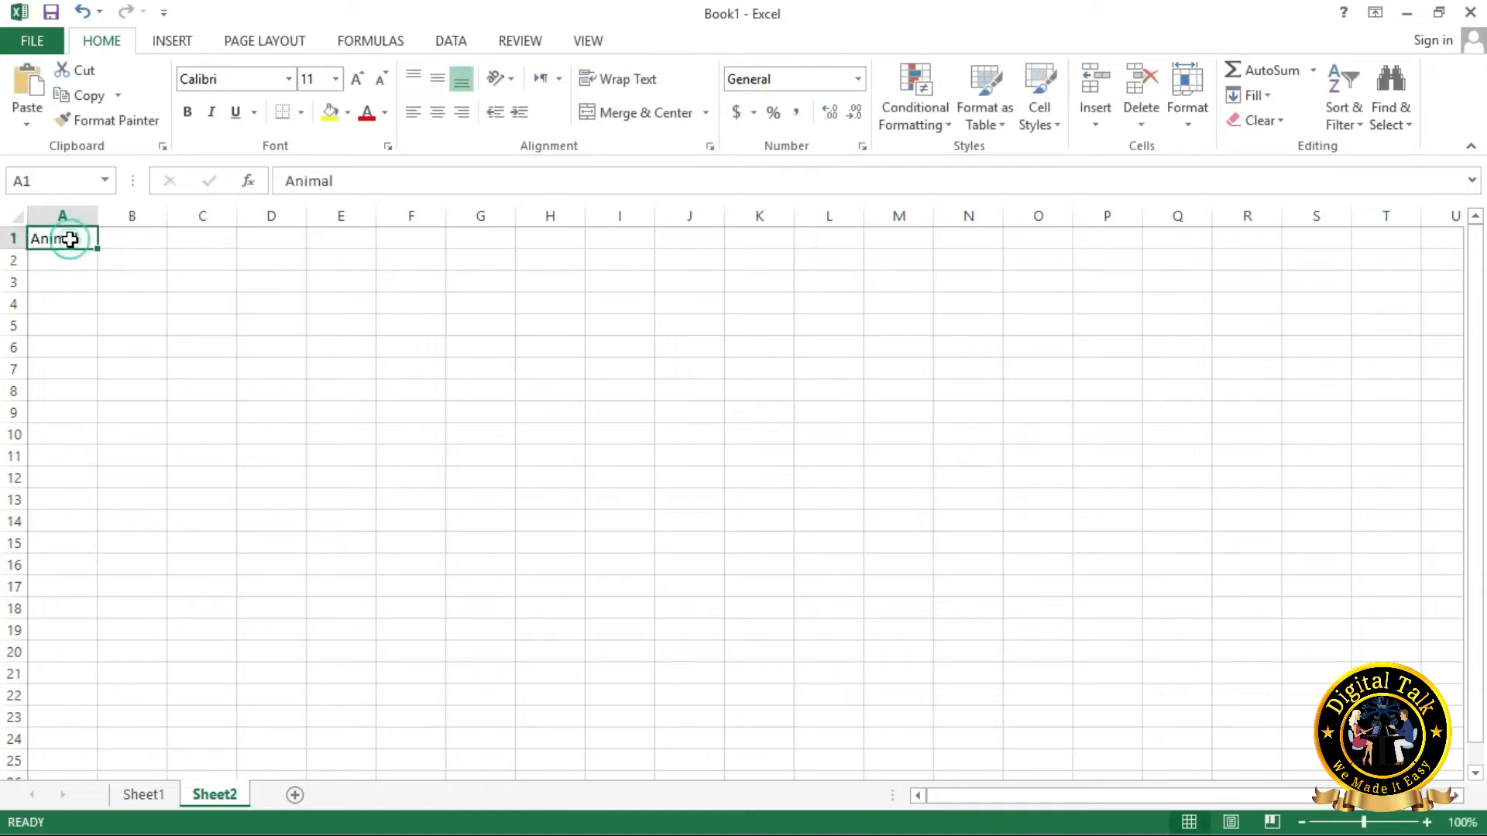
left_click(190, 109)
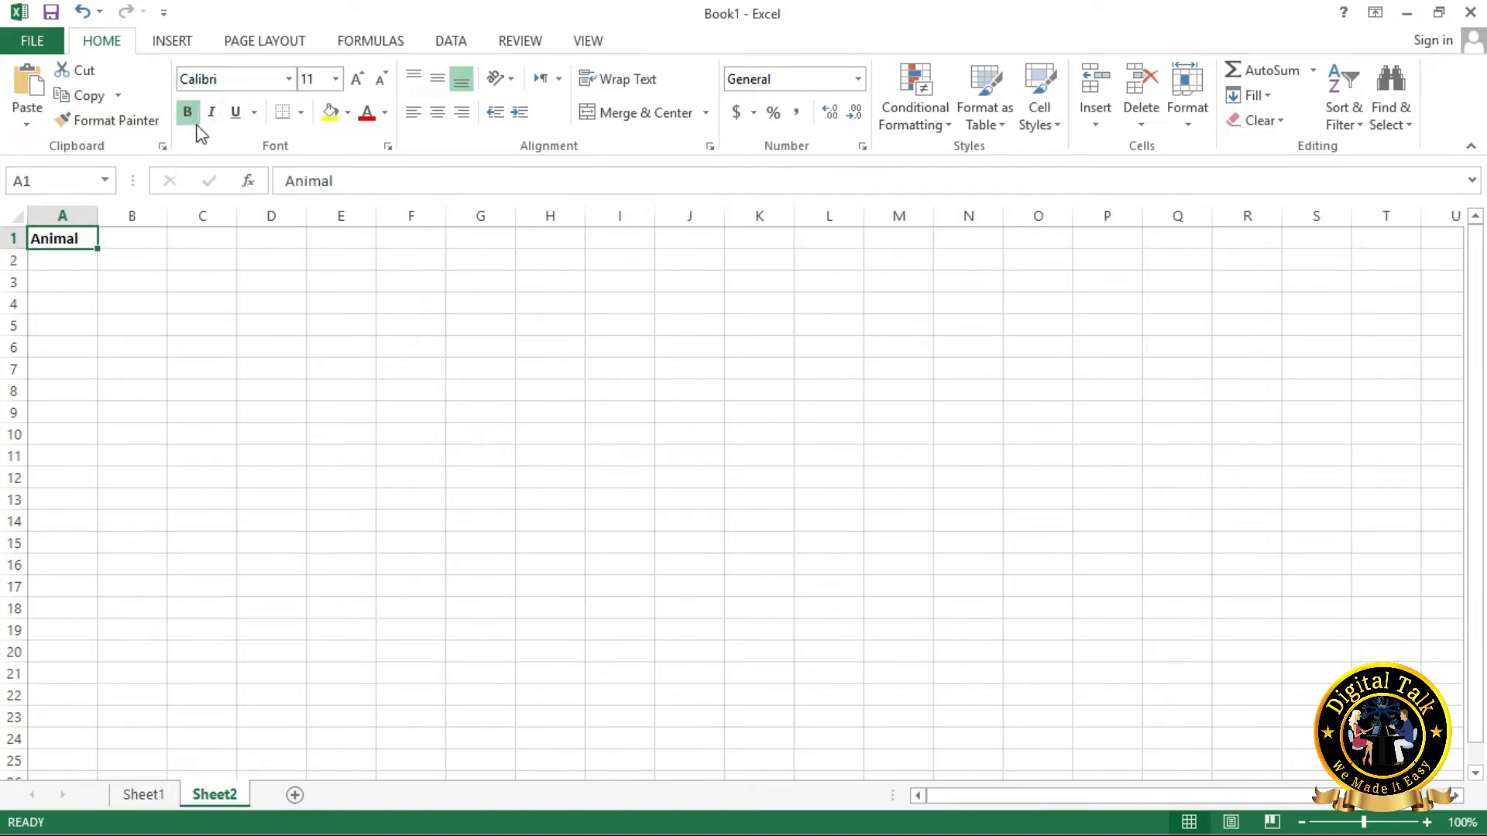
left_click(210, 116)
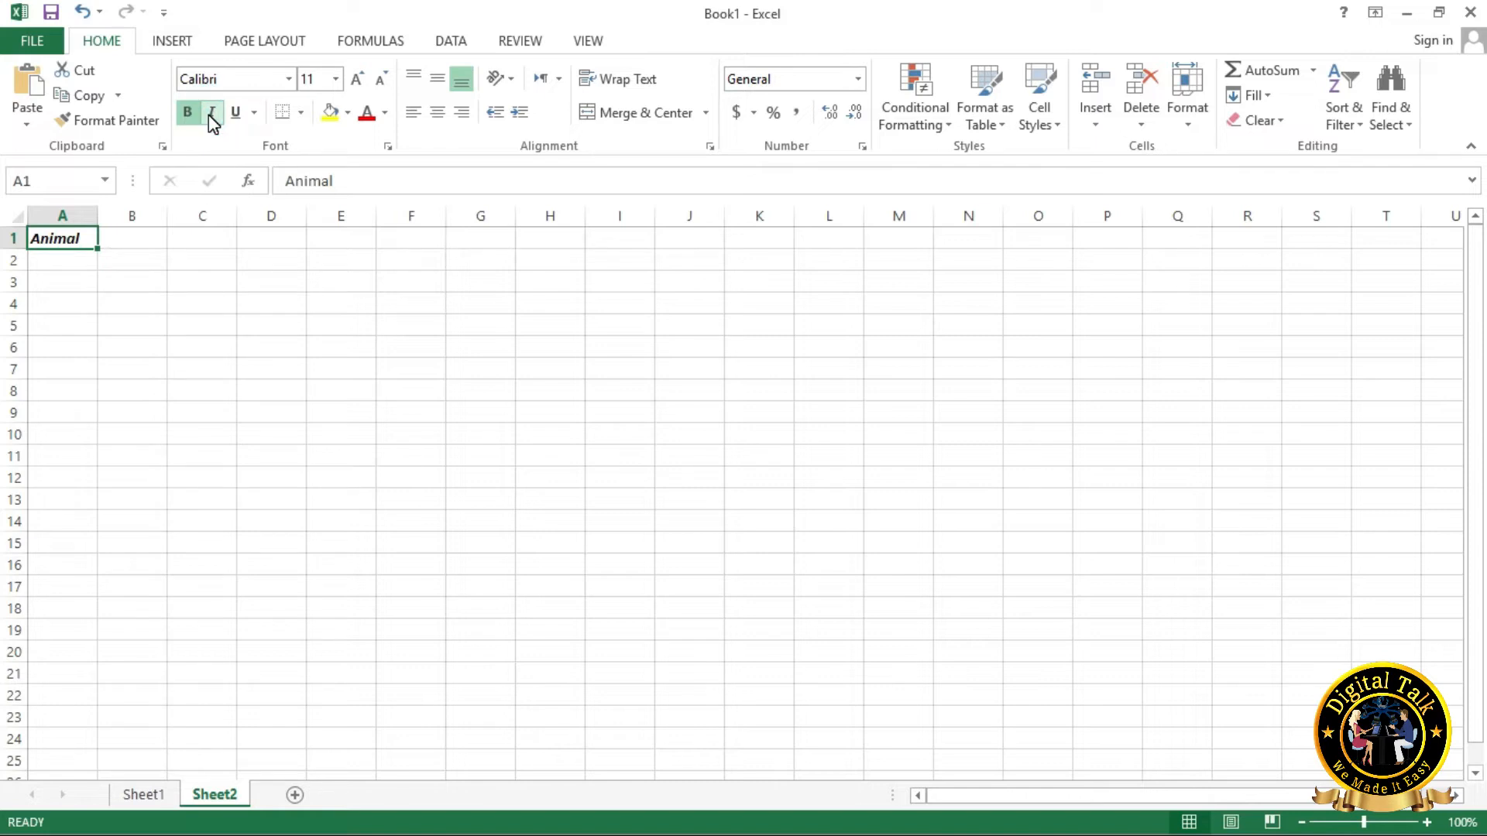
left_click(232, 115)
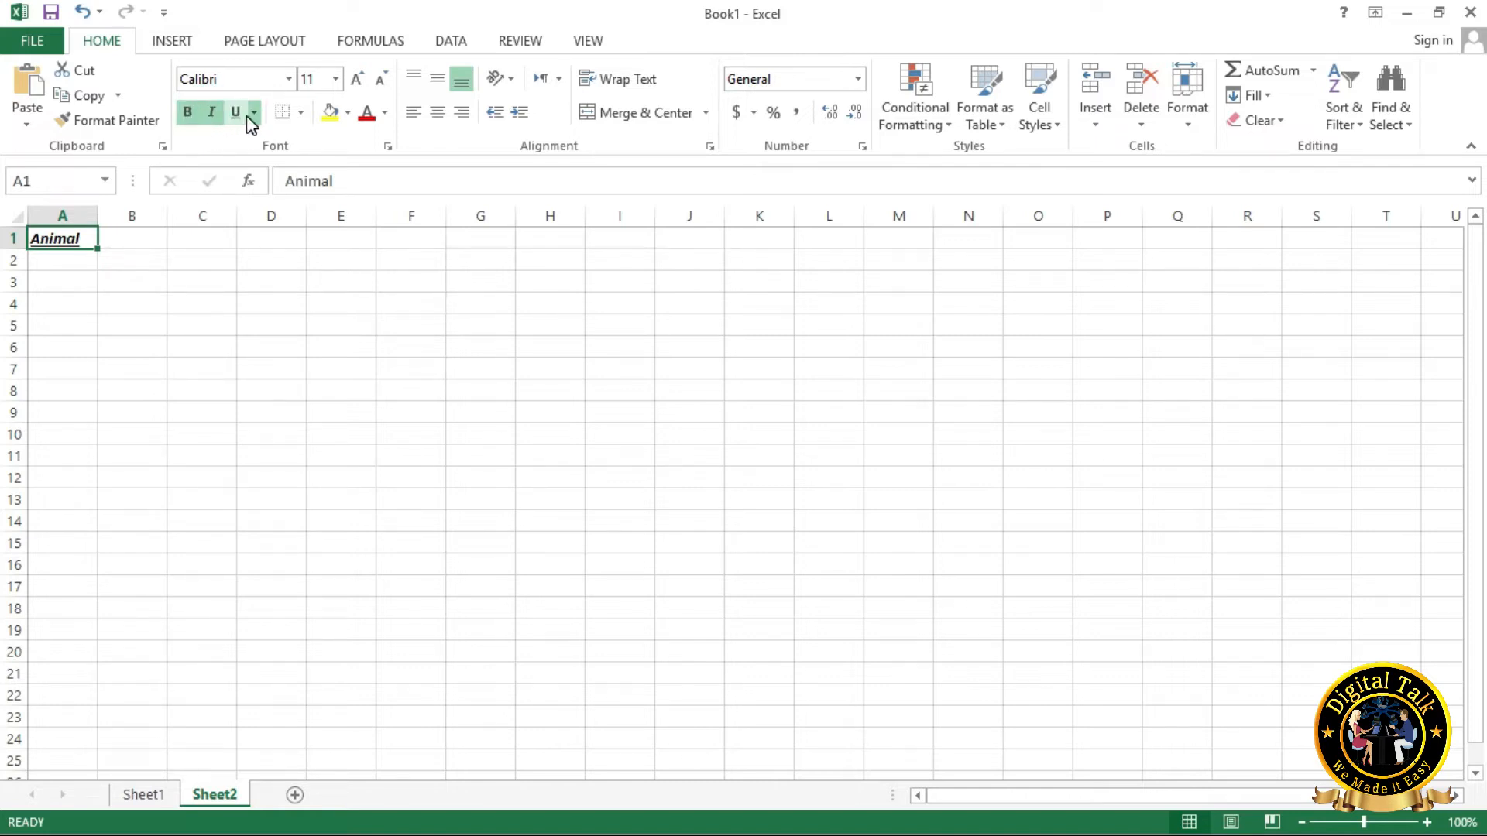
left_click(367, 117)
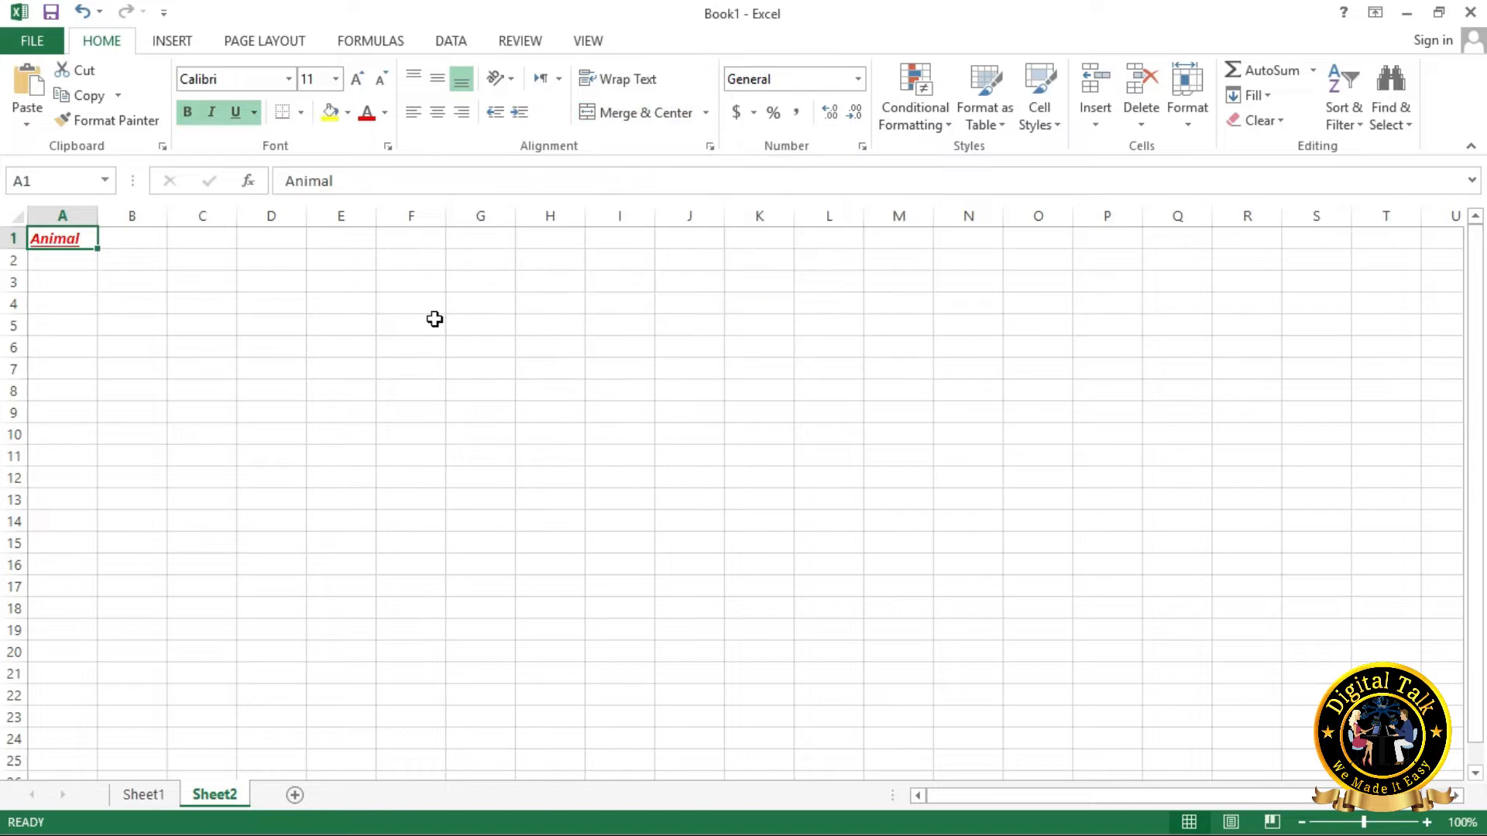
key("Delete")
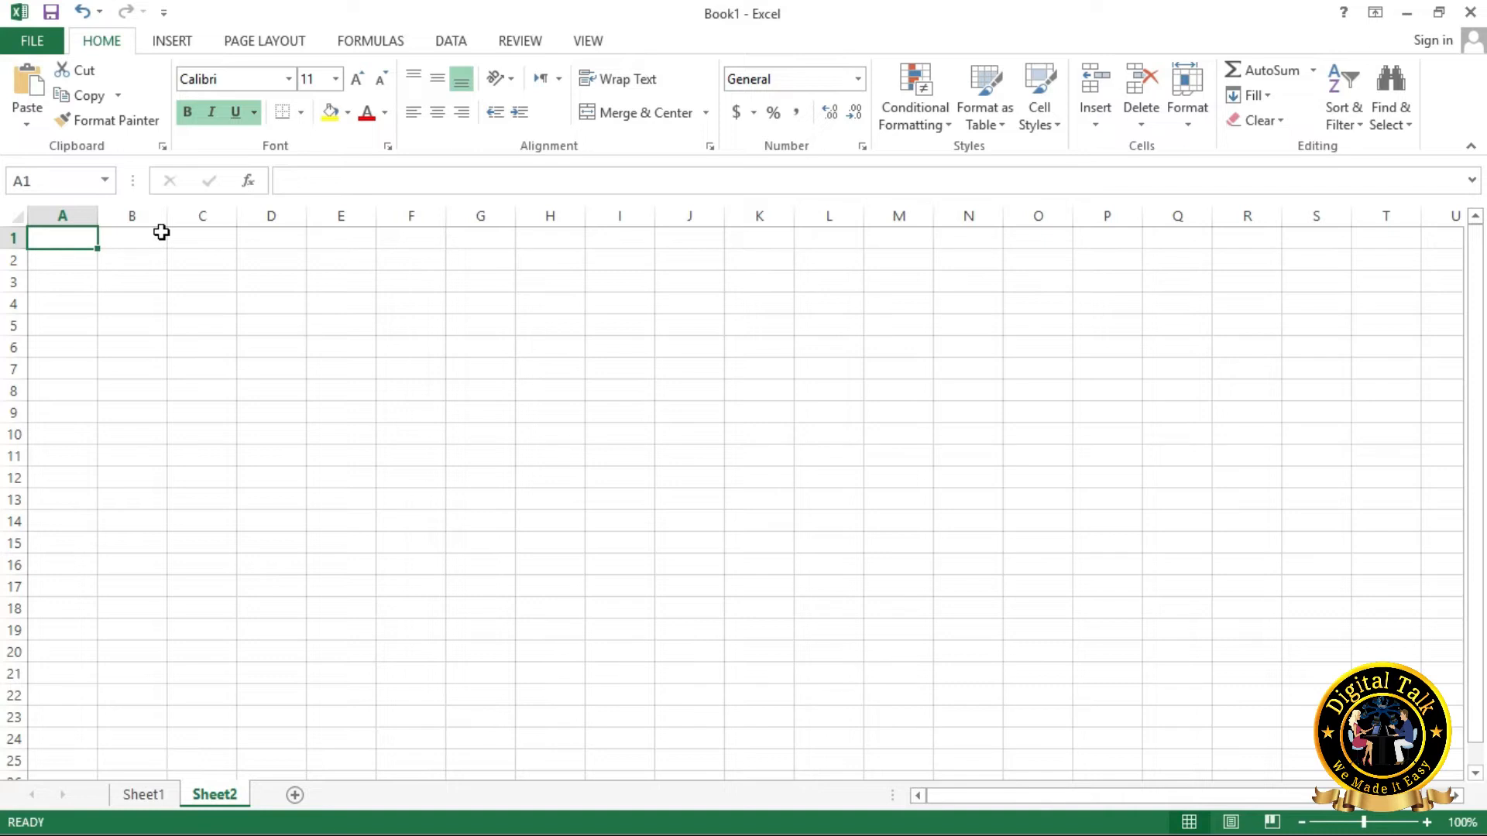
Select the whole columns A, B, C, D and E one after another.
left_click(74, 214)
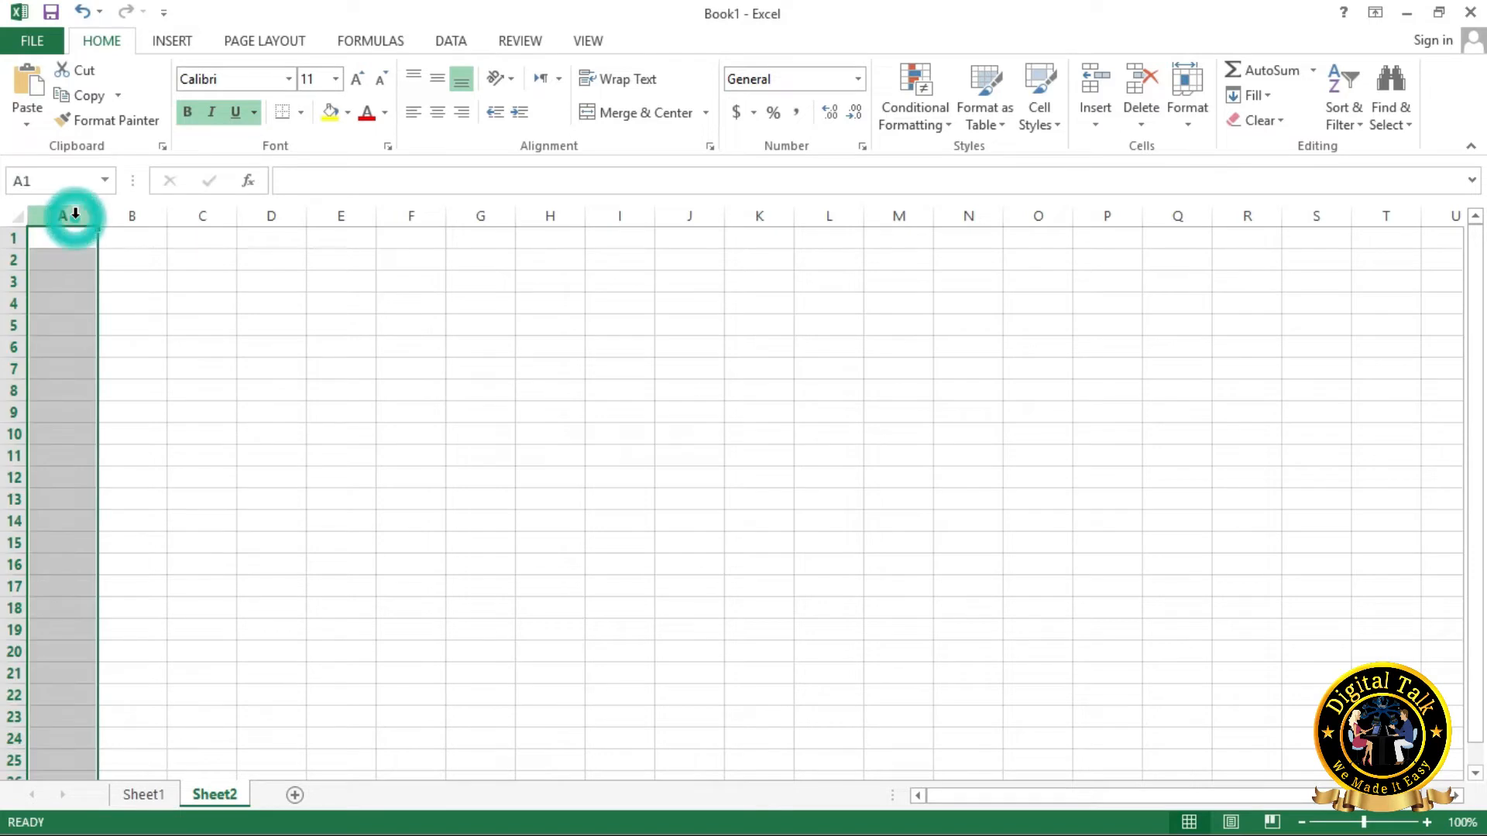
left_click(127, 214)
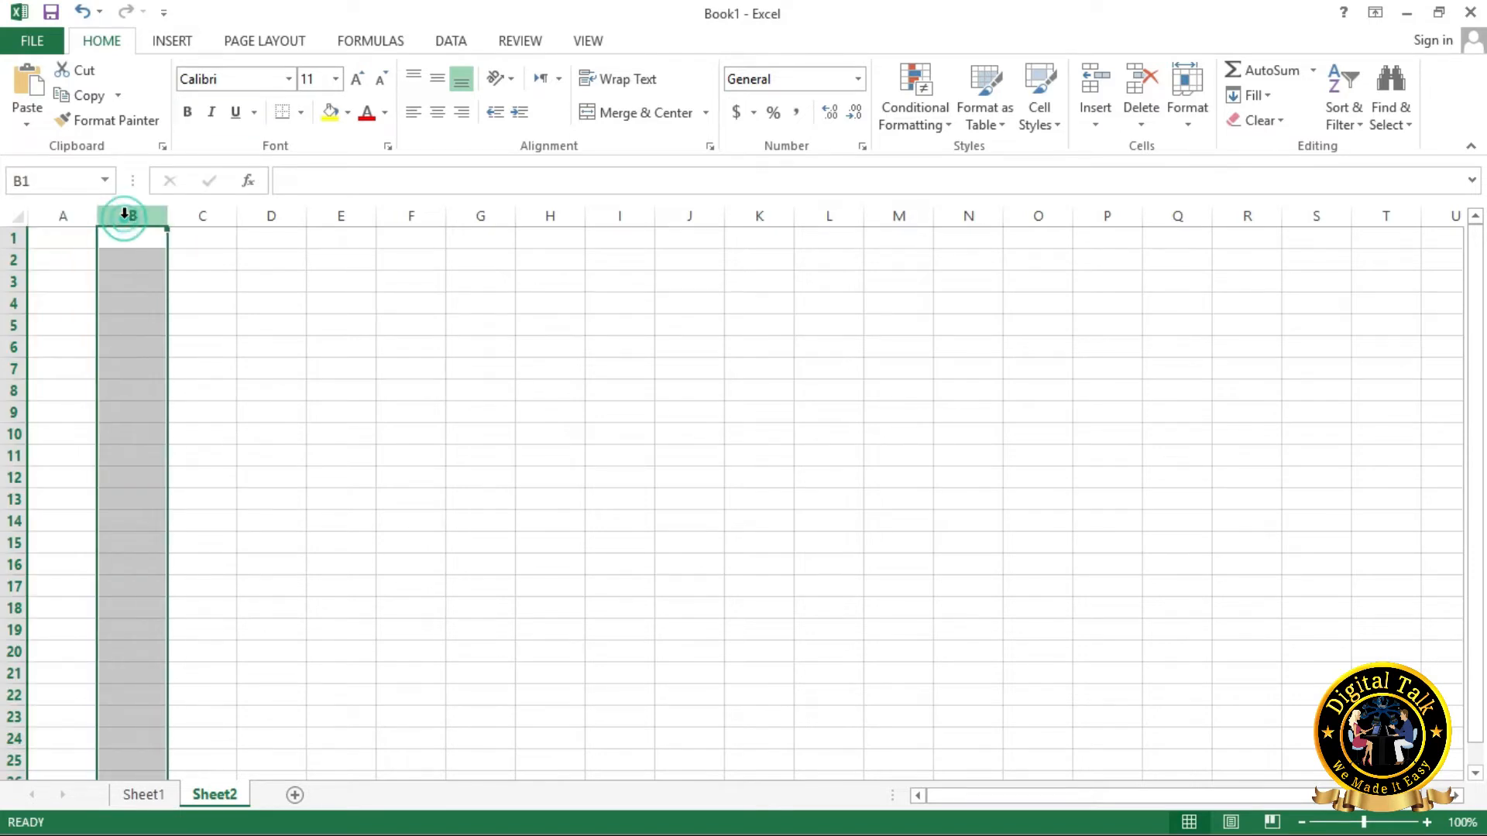
left_click(204, 213)
left_click(272, 216)
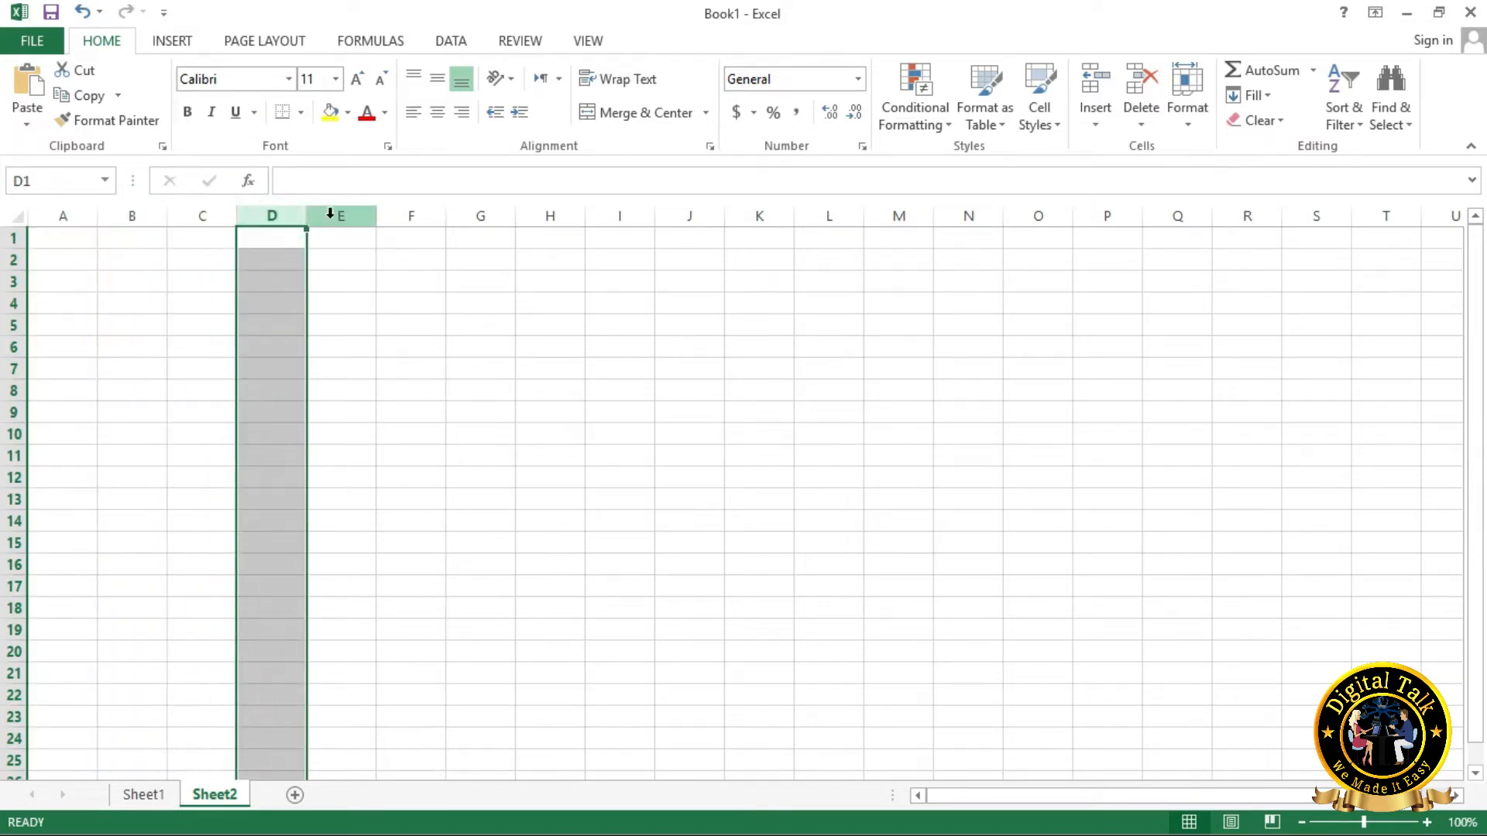
left_click(331, 214)
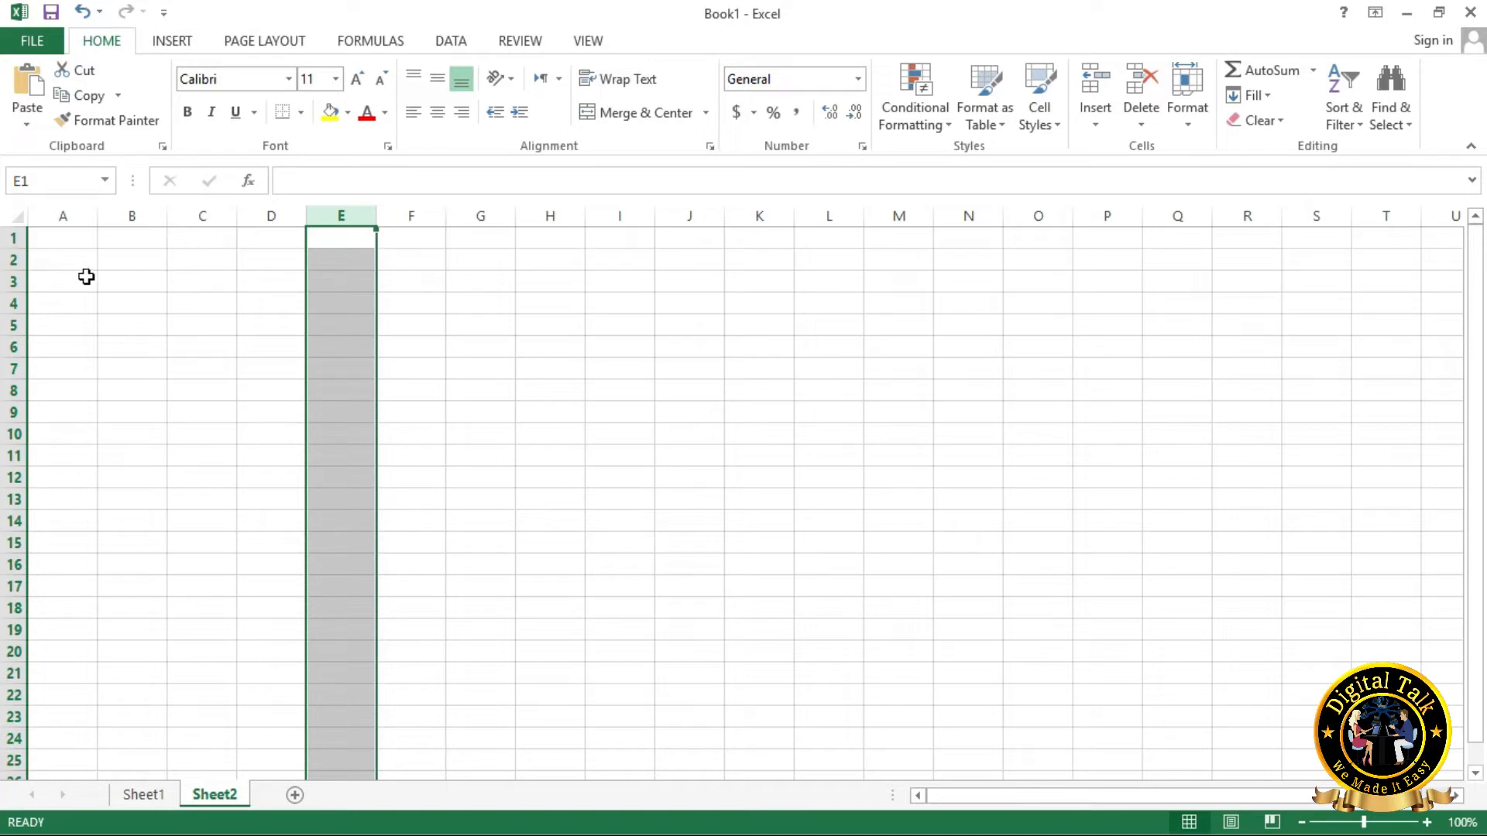
Select the whole rows 1, 2, 3 and 4 one after another, and activate the formula bar.
left_click(17, 239)
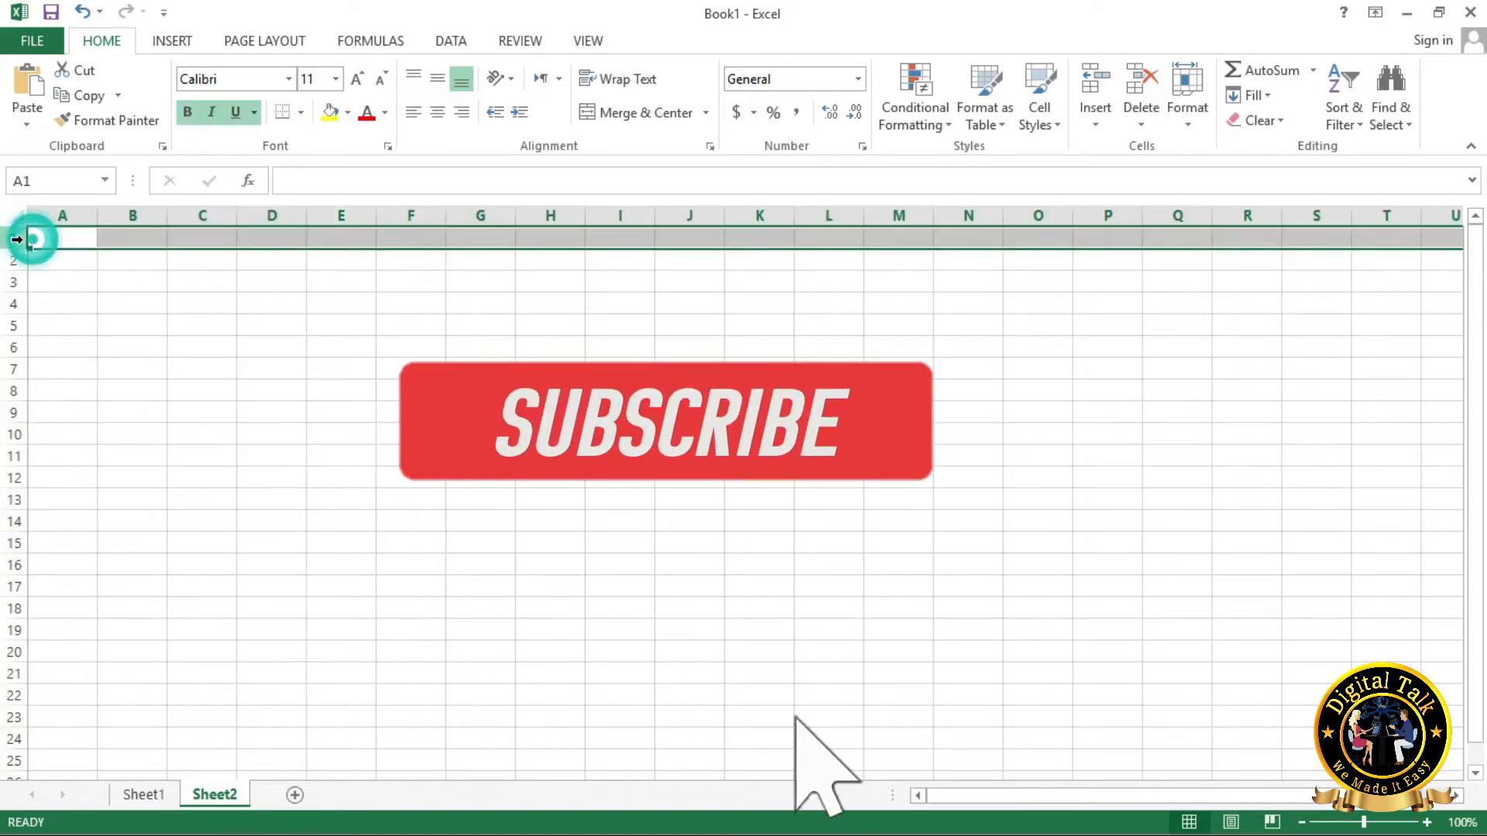
left_click(16, 260)
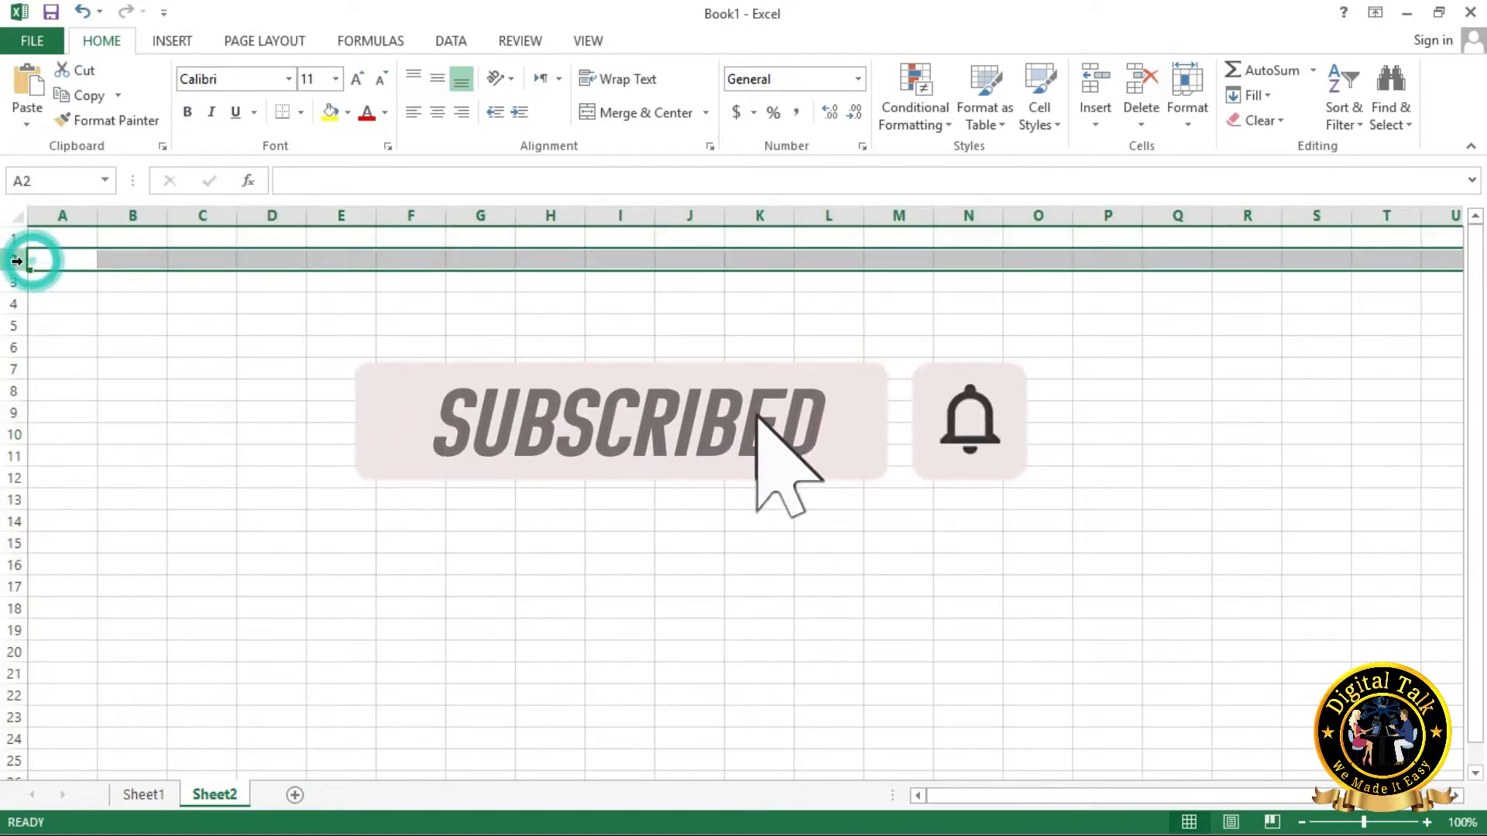
left_click(12, 283)
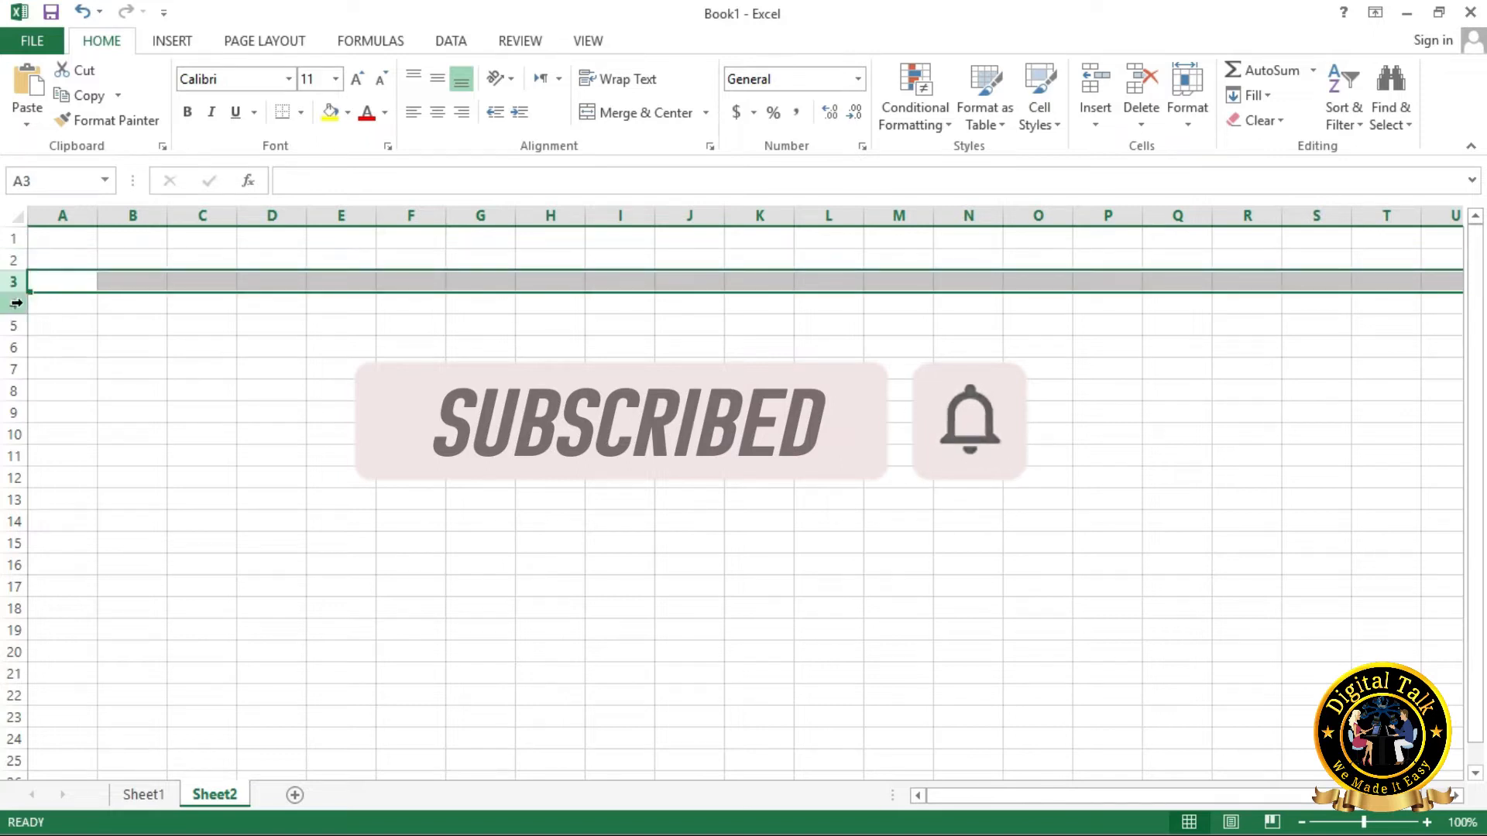
left_click(15, 303)
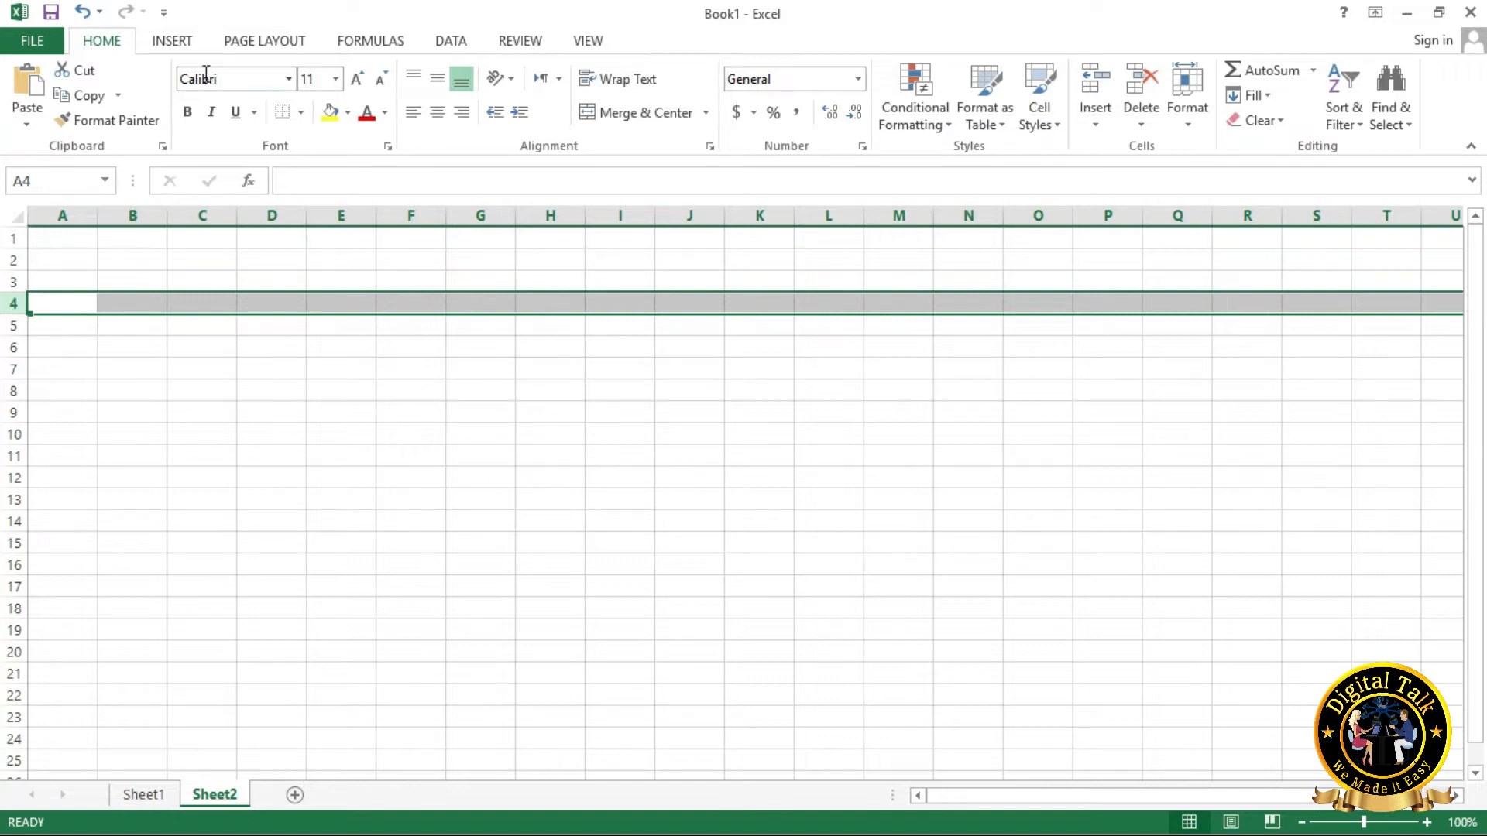
left_click(327, 187)
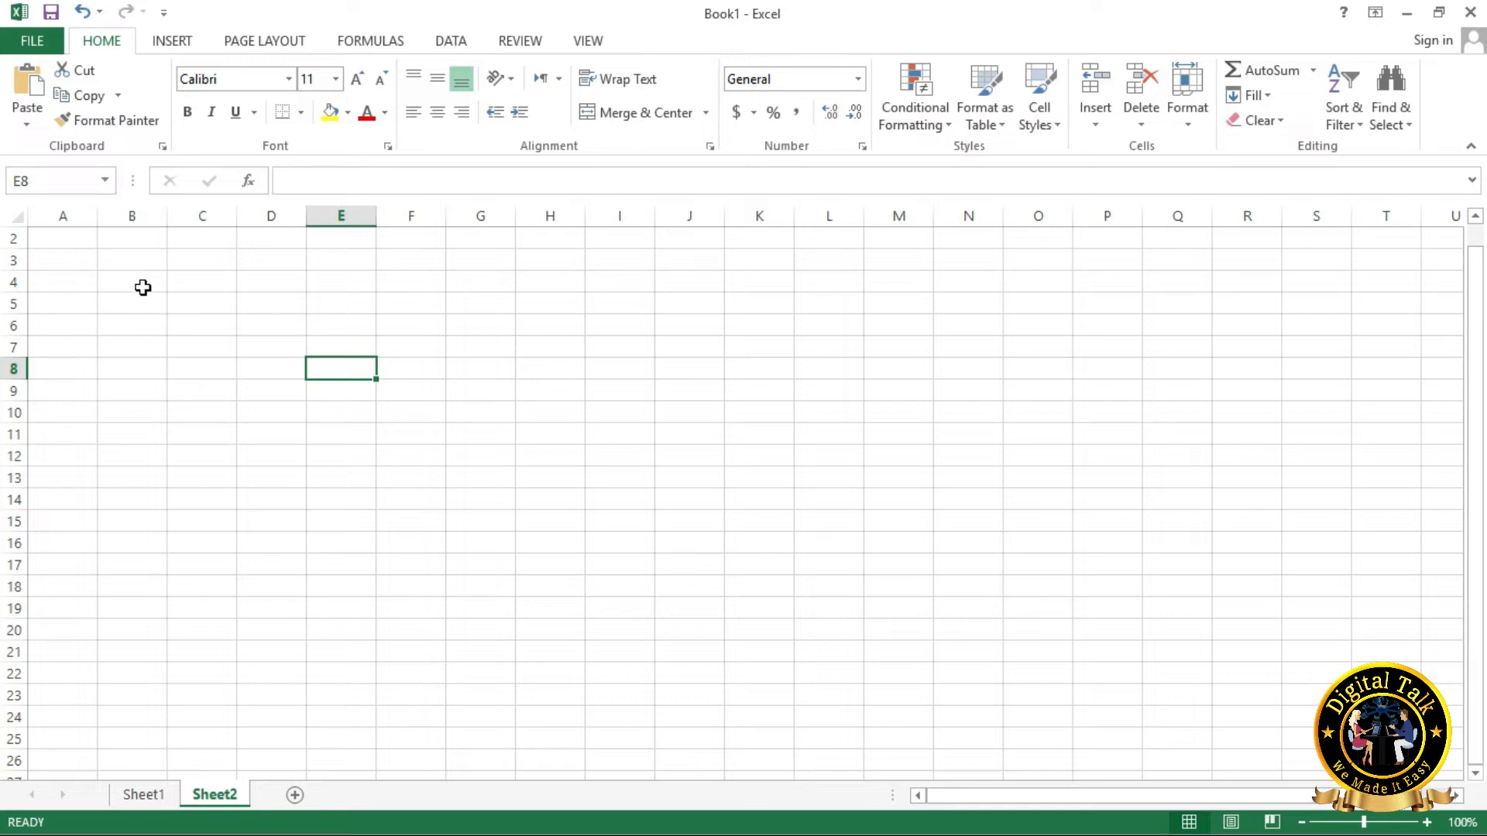
Select cells B3, B4 and C4 in turn, followed by the whole column A and cell D5.
left_click(124, 261)
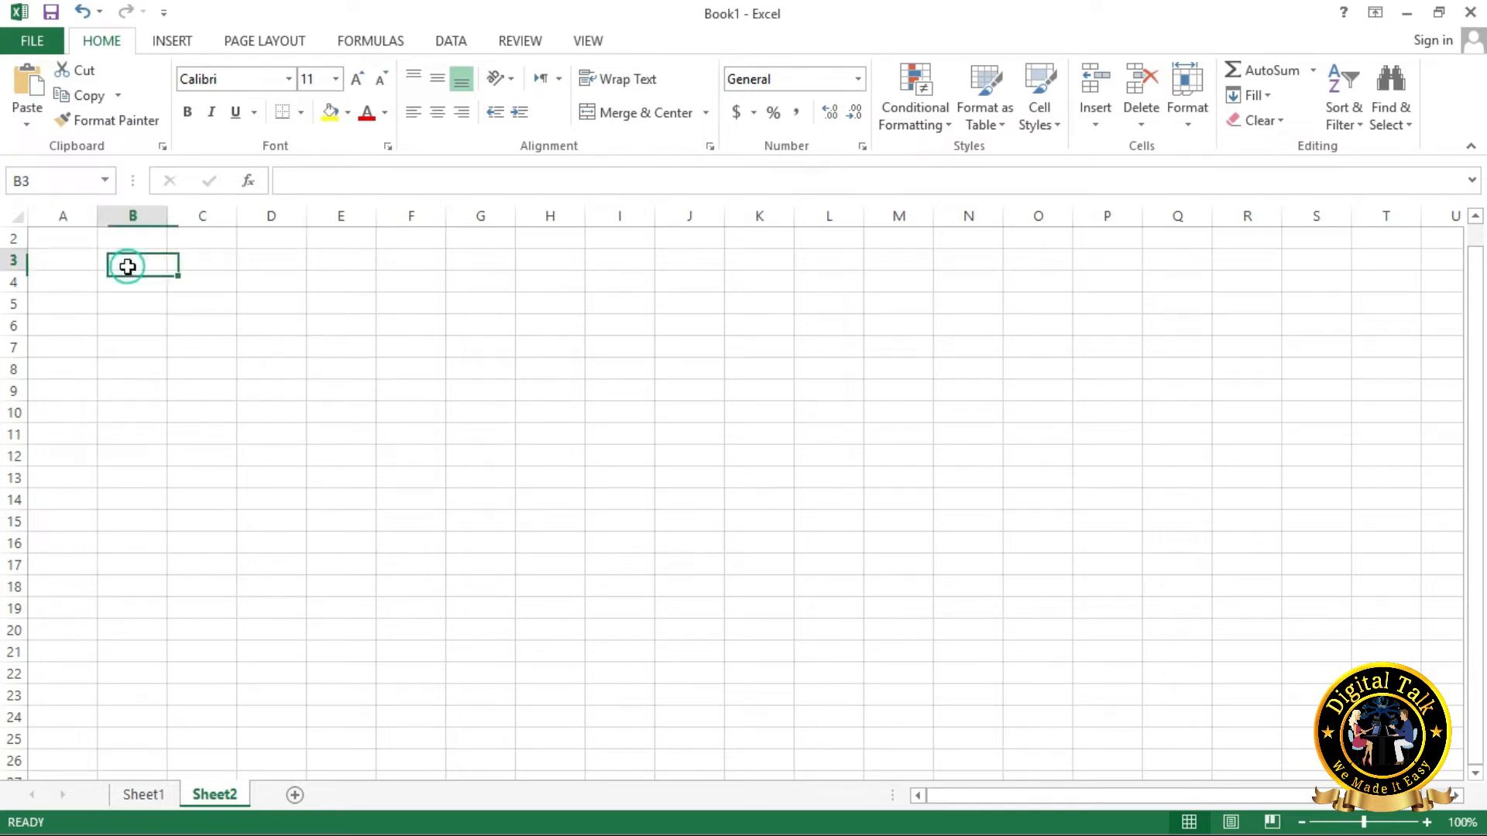
left_click(131, 284)
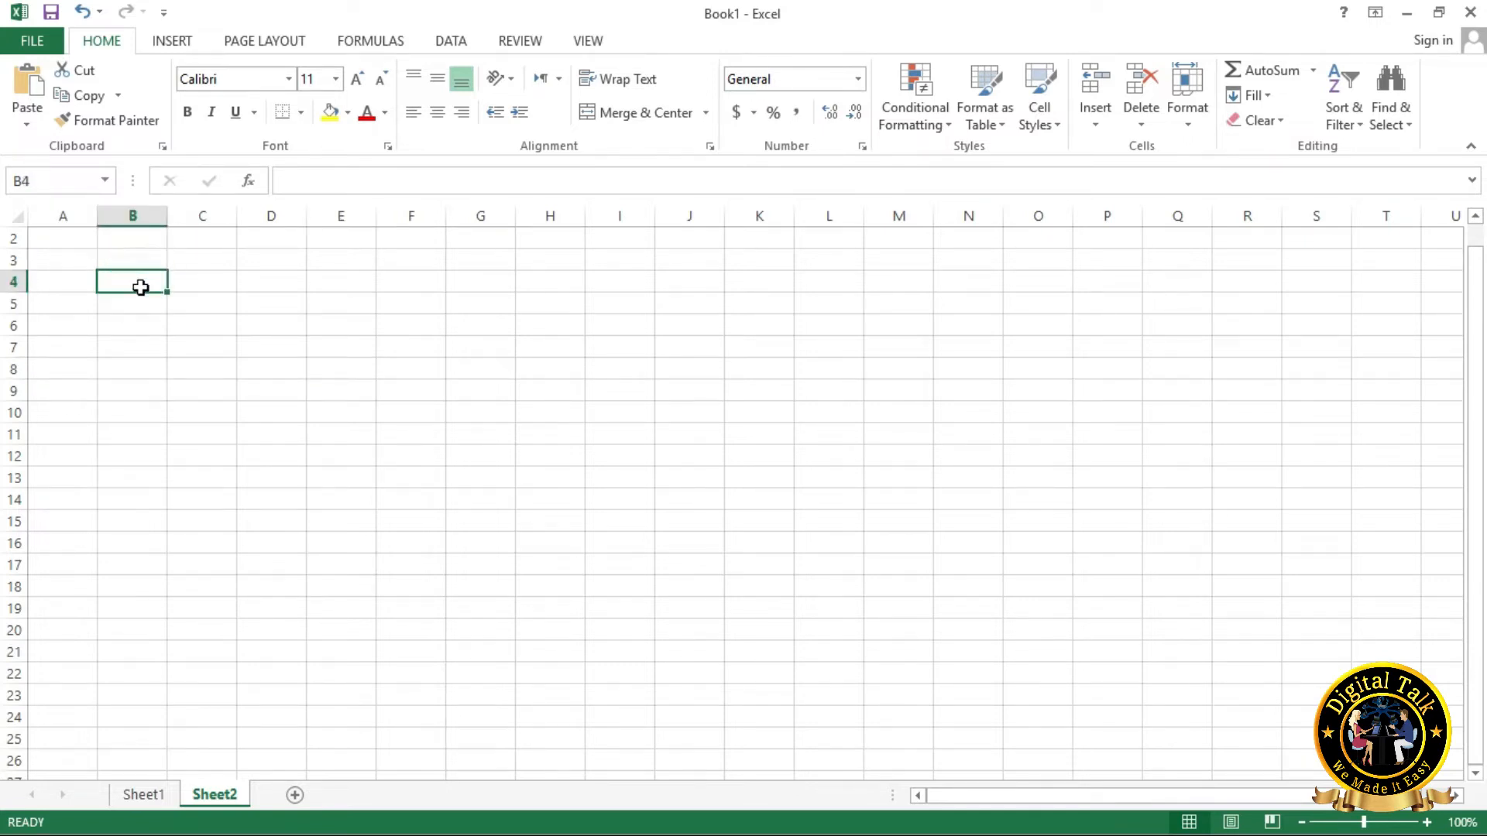
left_click(206, 287)
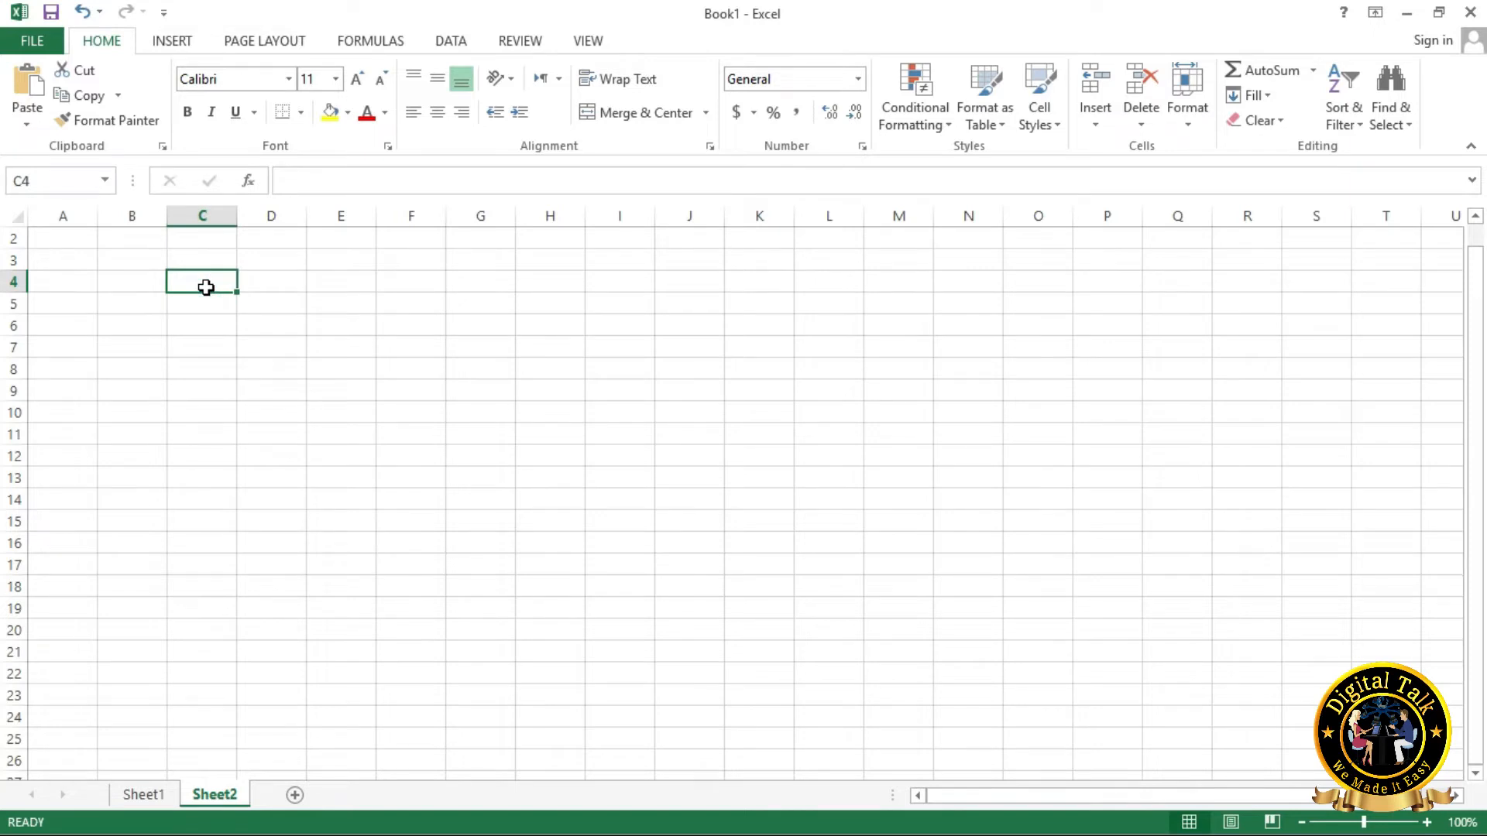
left_click(198, 283)
left_click(58, 216)
left_click(292, 299)
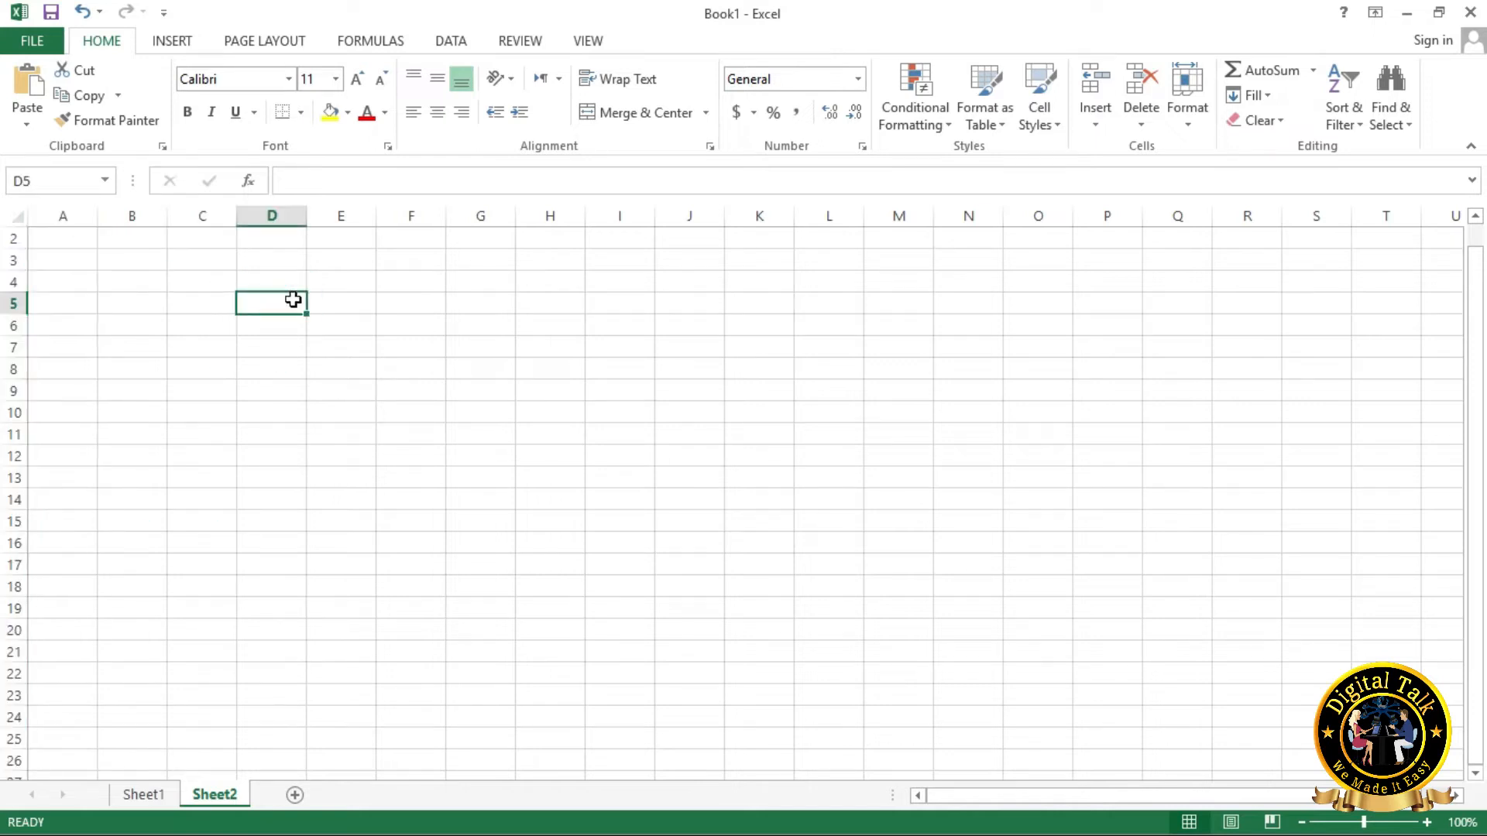
Select cells A4, B4, D4, B3 and C3 one at a time to check each cell's address.
left_click_drag(1477, 428, 1473, 358)
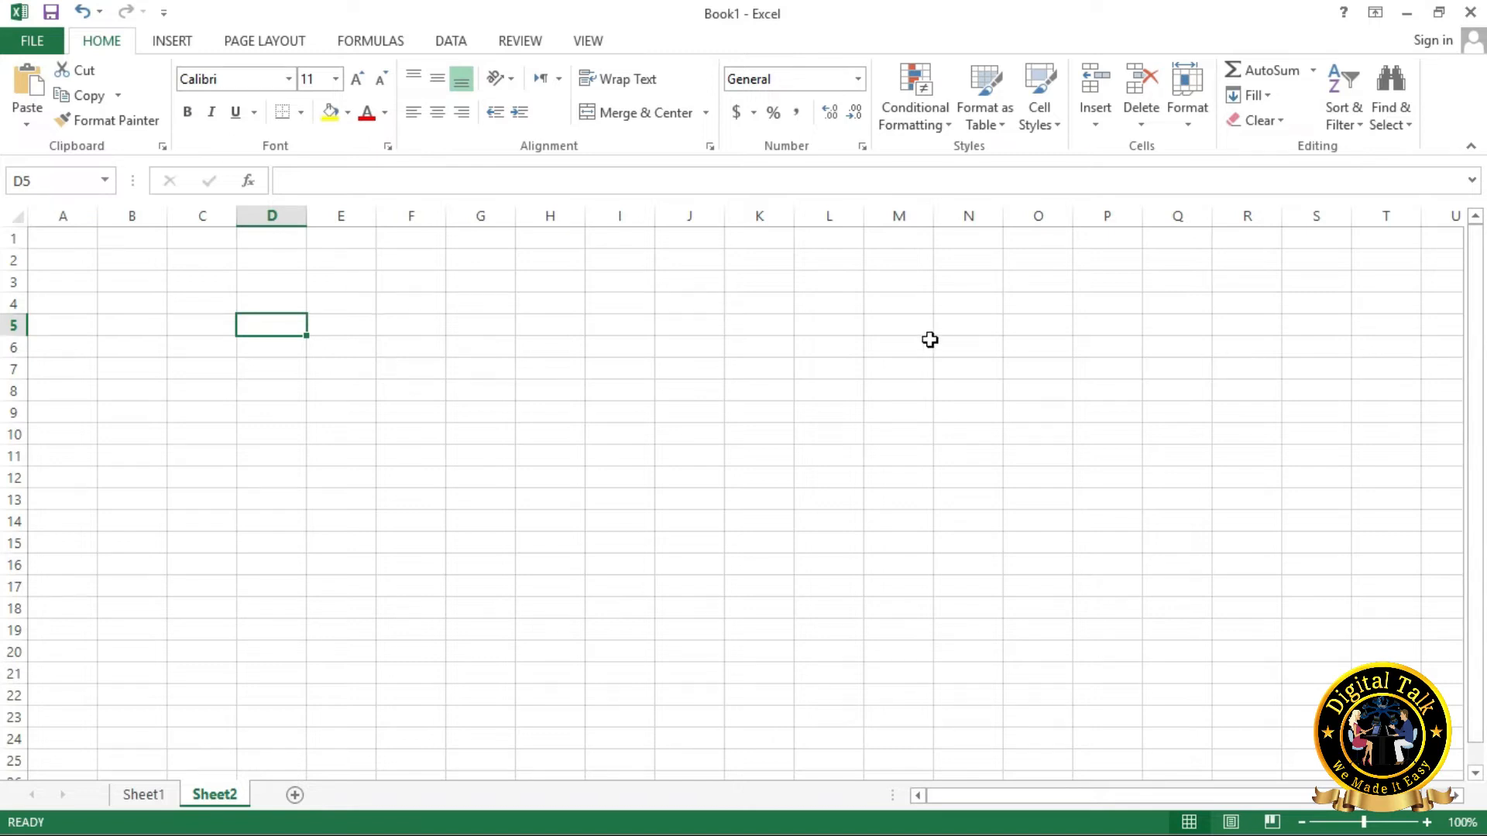
left_click(48, 308)
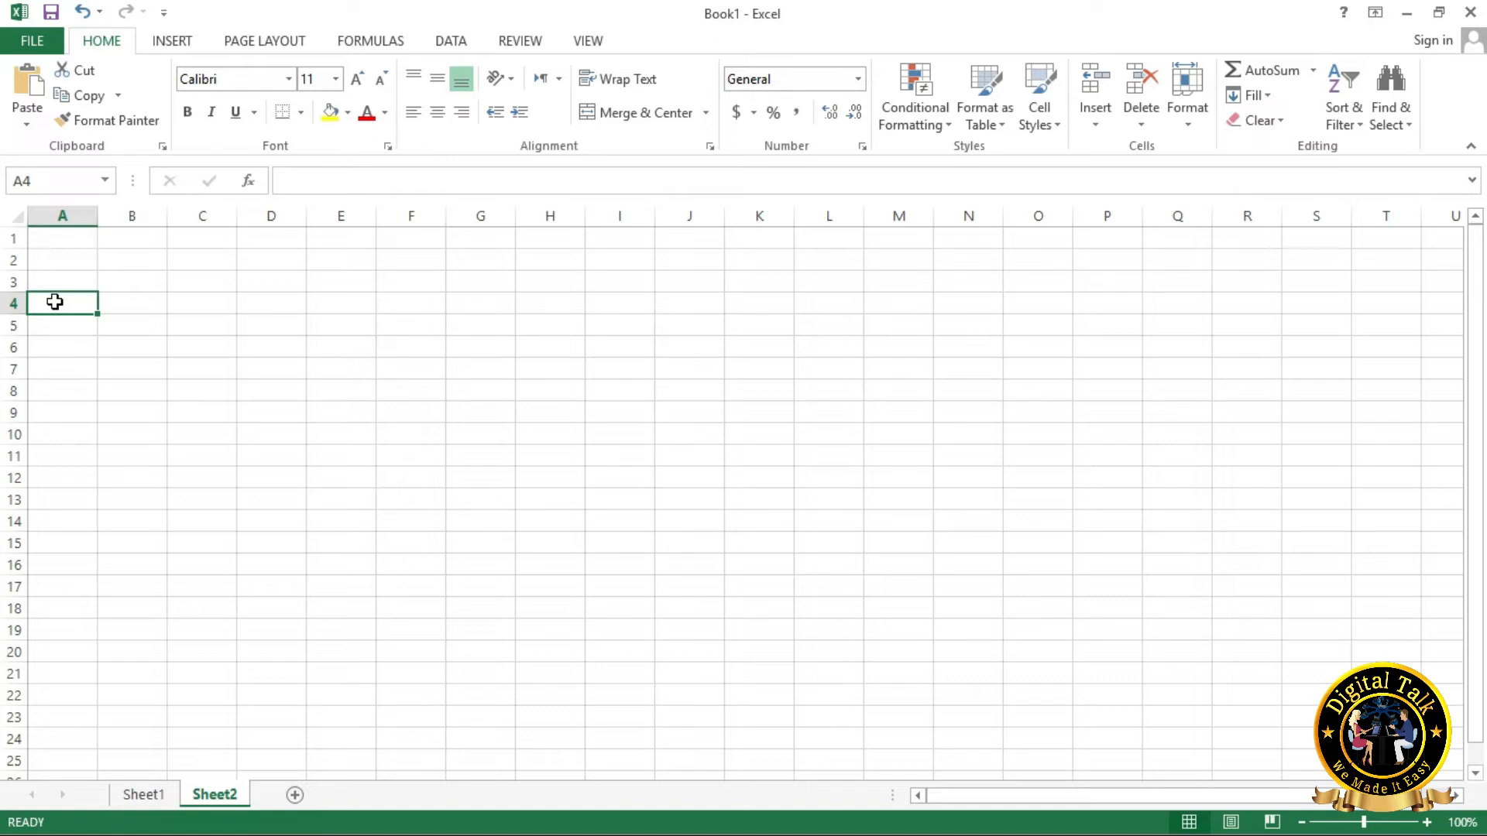
left_click(131, 302)
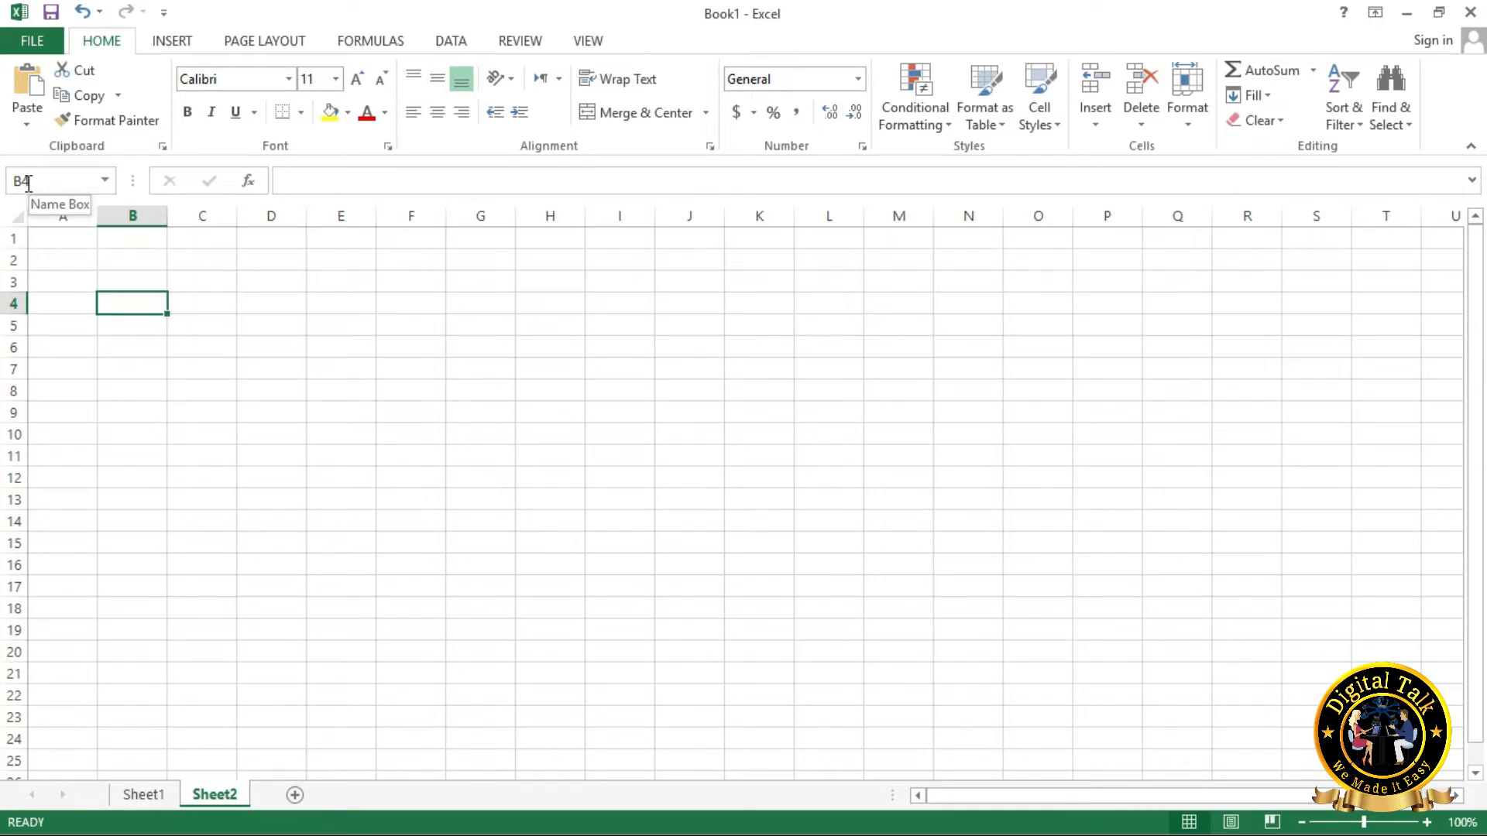
left_click(285, 298)
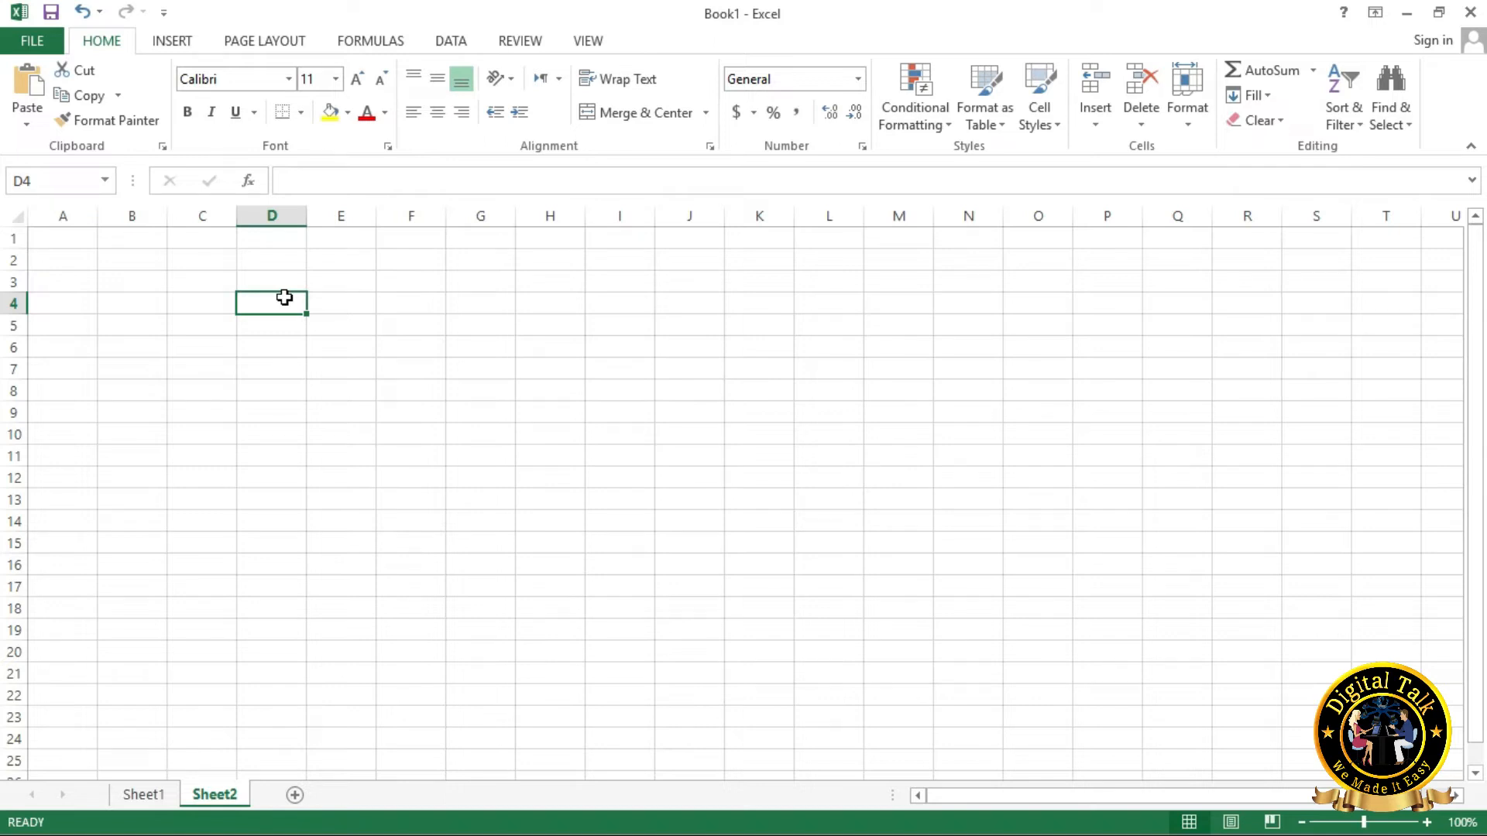
left_click(134, 284)
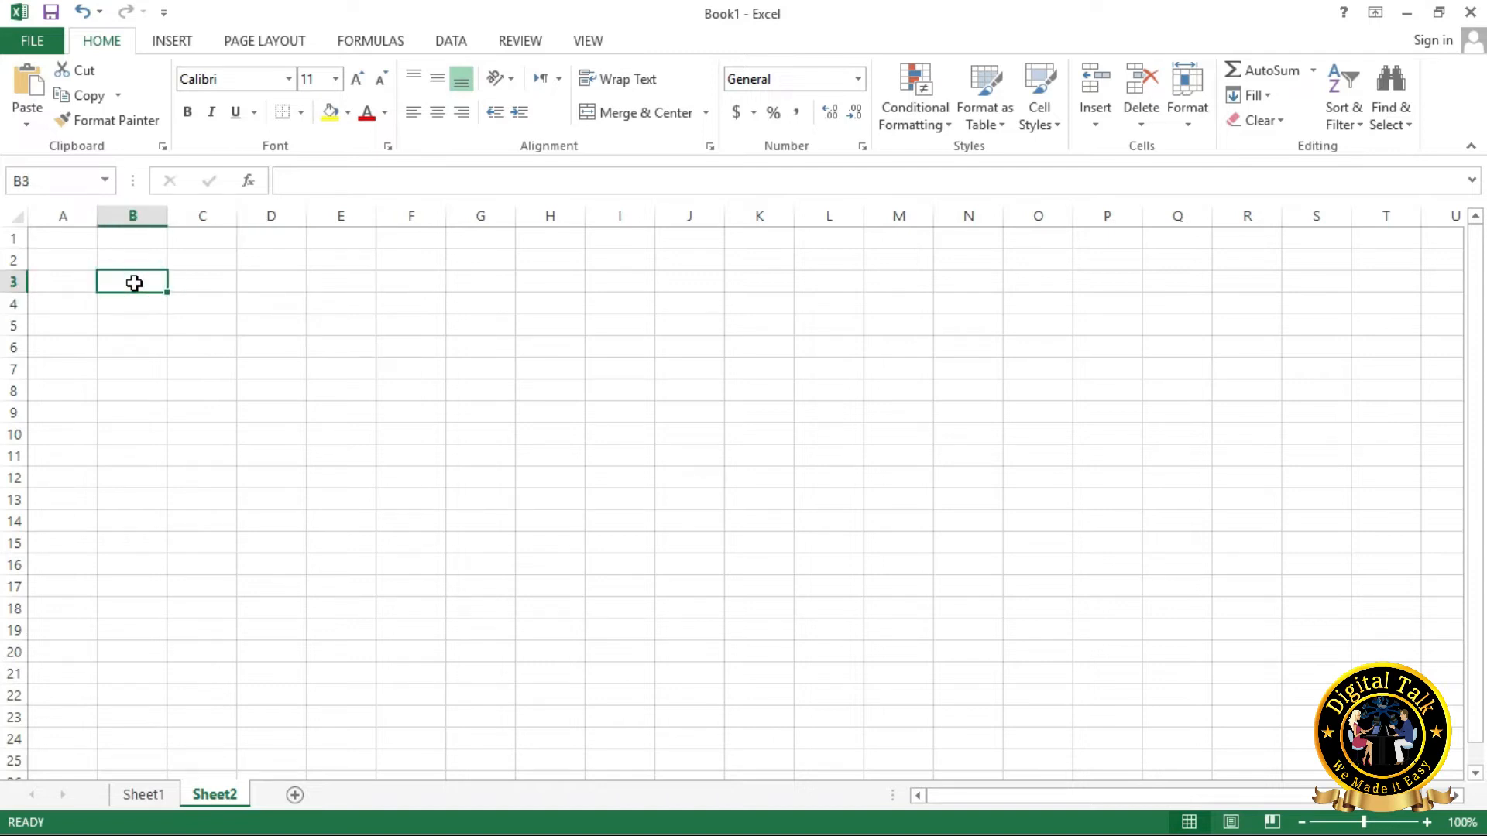
left_click(189, 285)
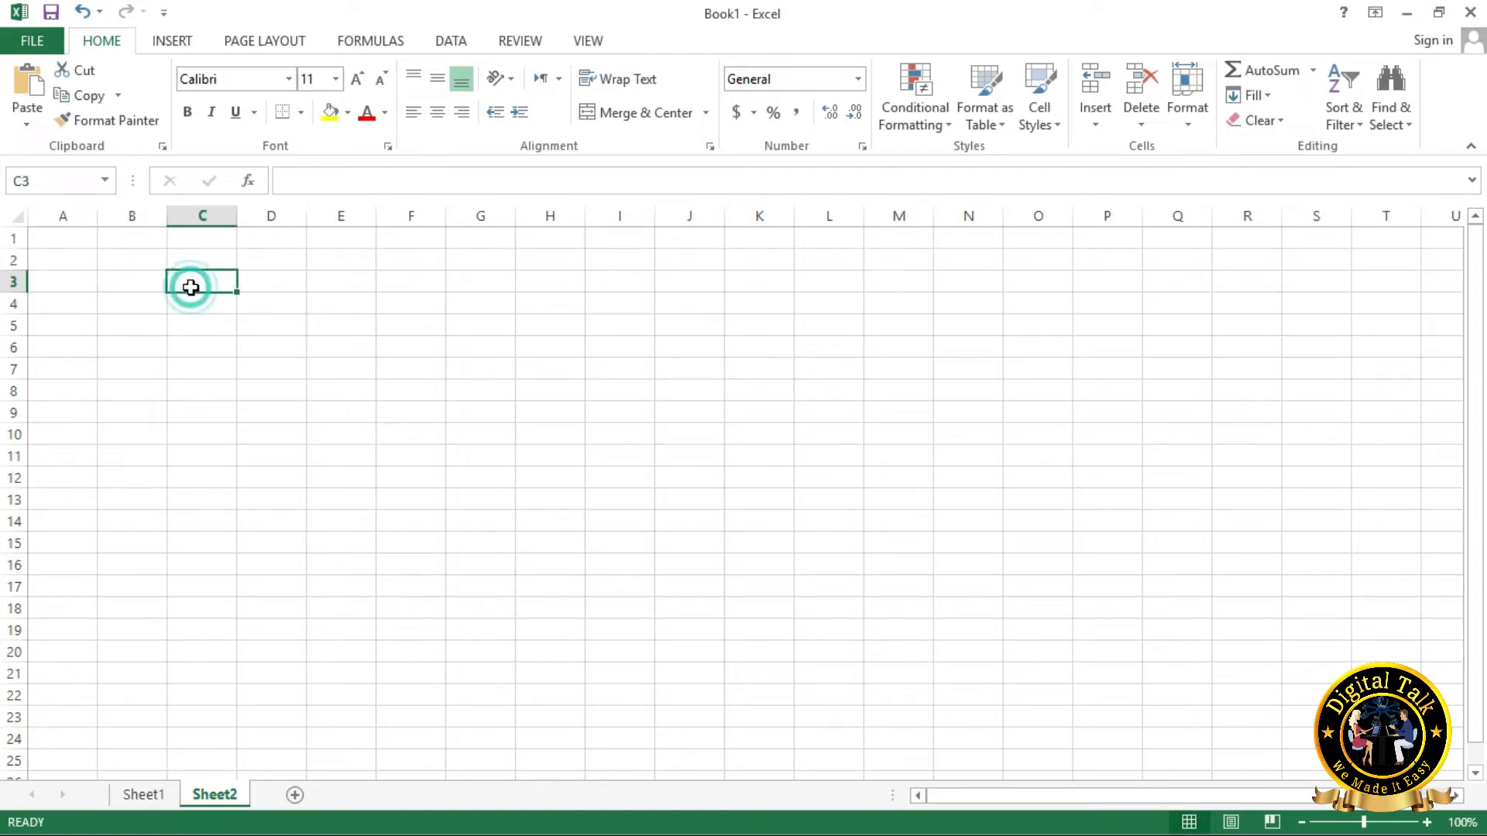
Select the cell range B3:C3, and a longer range from B3 across row 3 to column G.
left_click_drag(137, 282, 196, 285)
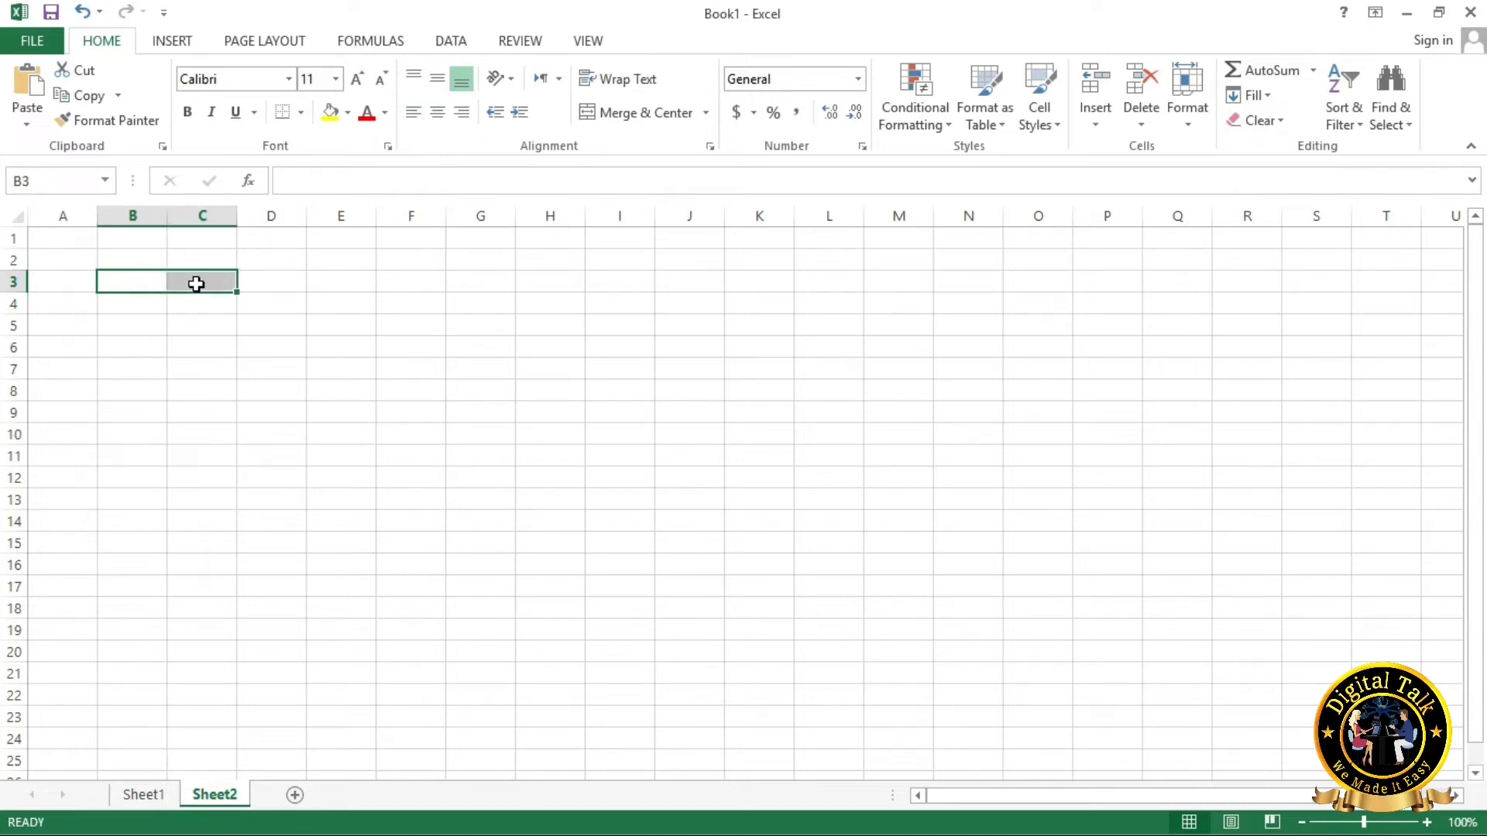
left_click(219, 335)
left_click_drag(141, 280, 493, 281)
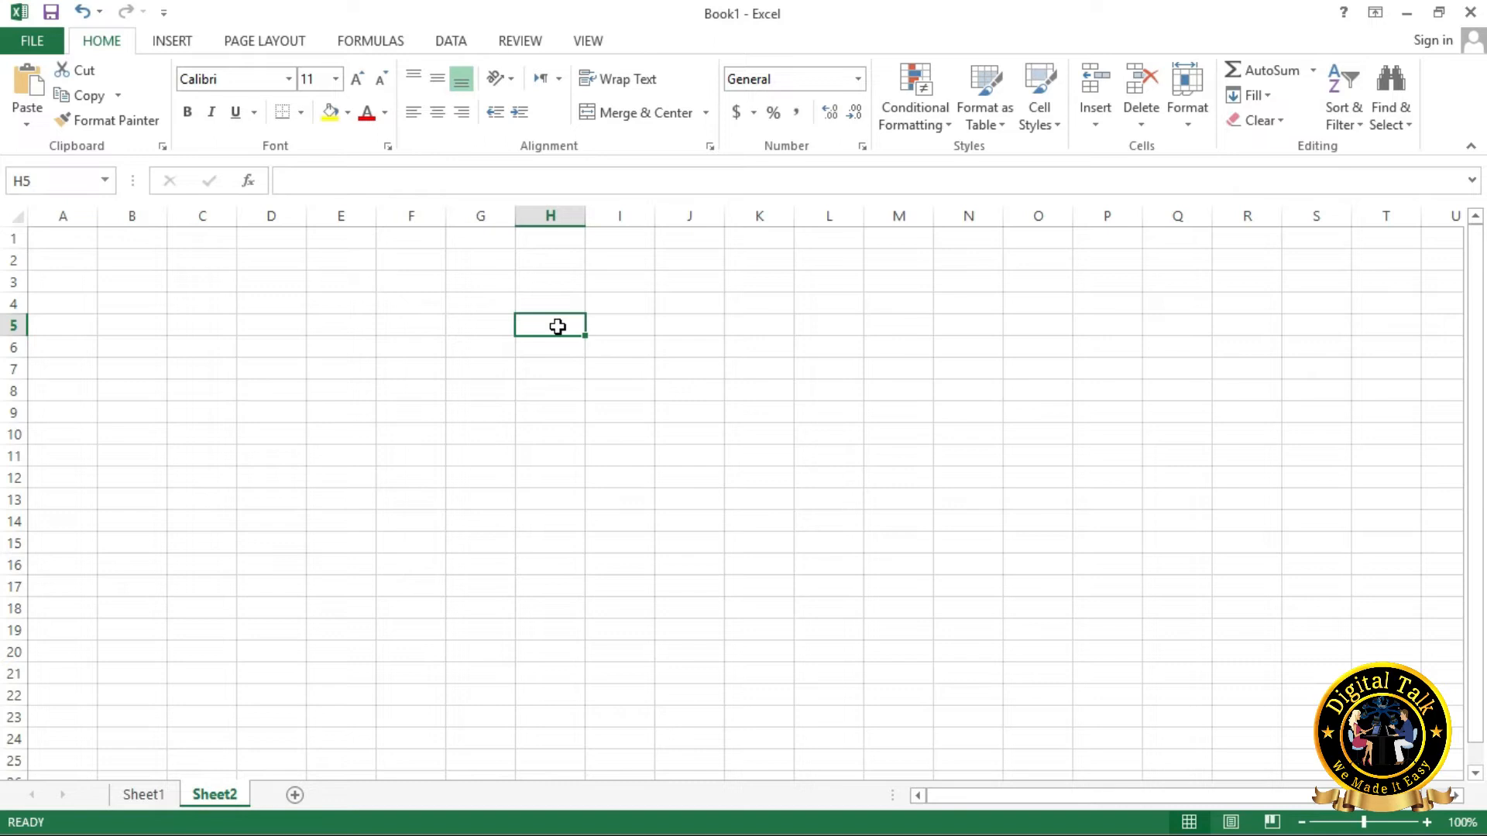
Select cells H5 and C4, the block from A1 to T21, and single cells B8 and A3.
left_click(557, 327)
left_click(209, 304)
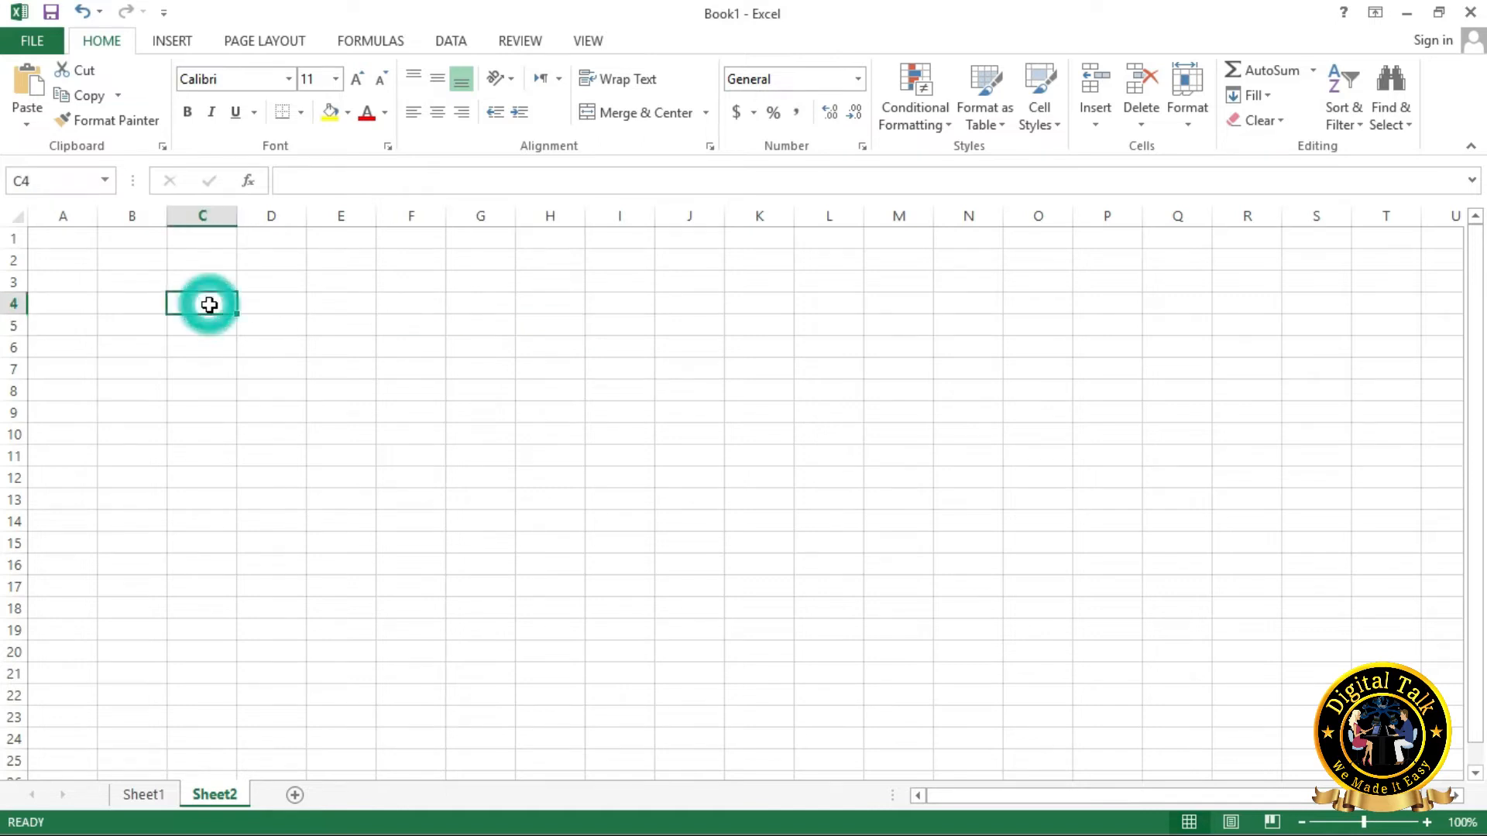
left_click(39, 238)
left_click_drag(39, 238, 1394, 674)
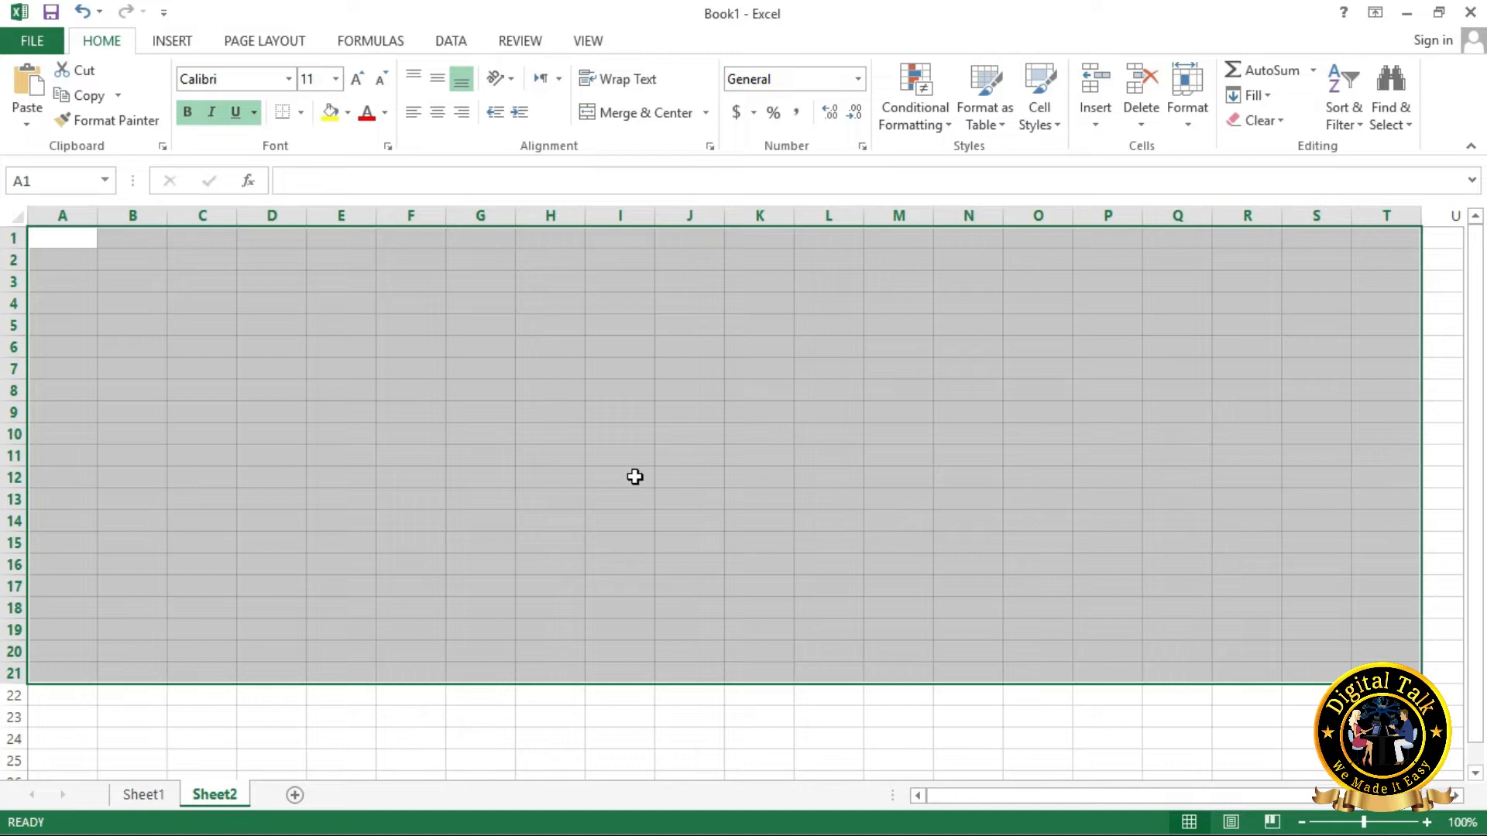
left_click(159, 383)
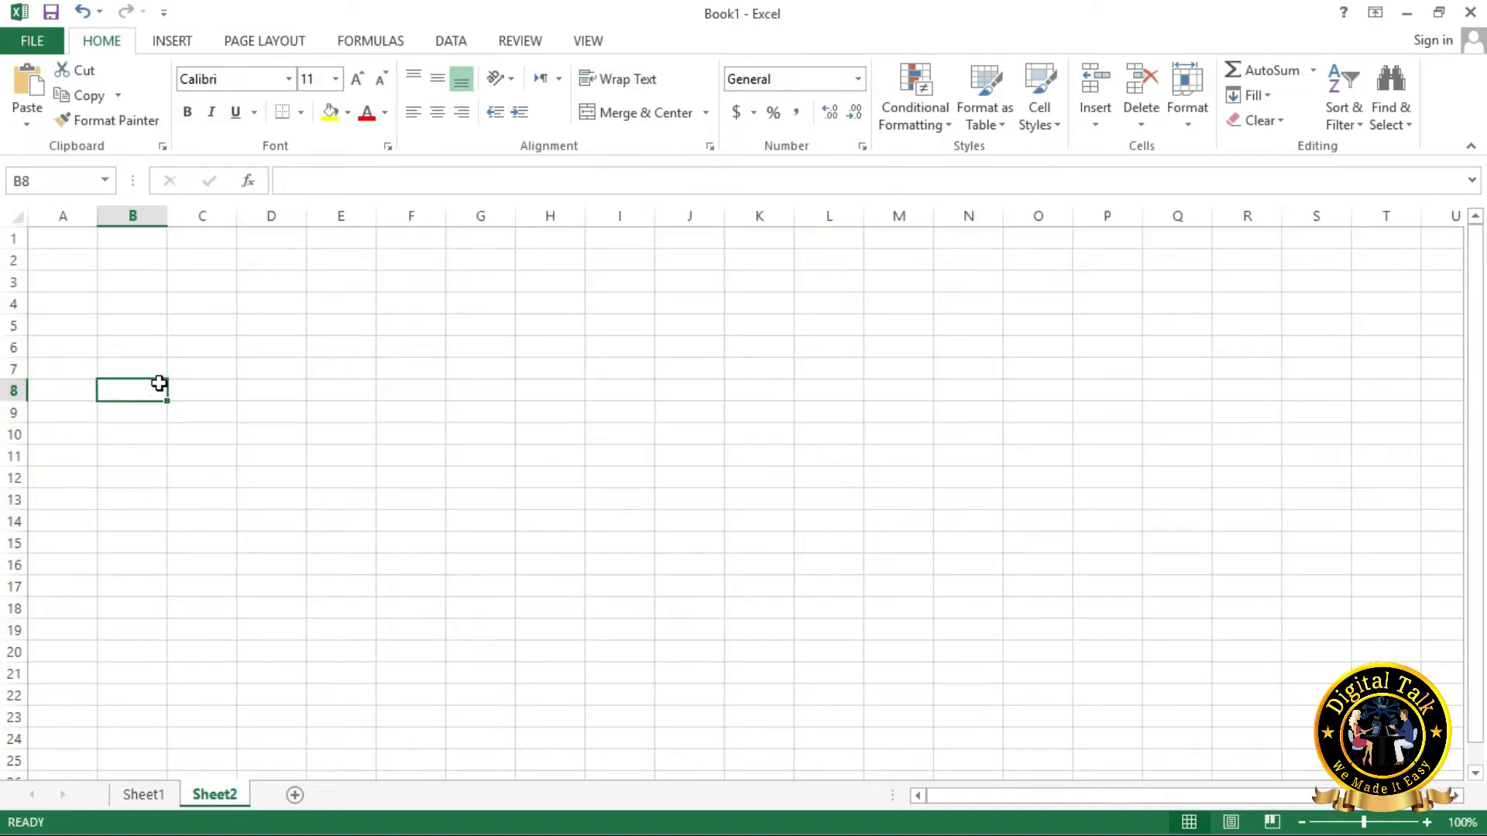
left_click(75, 287)
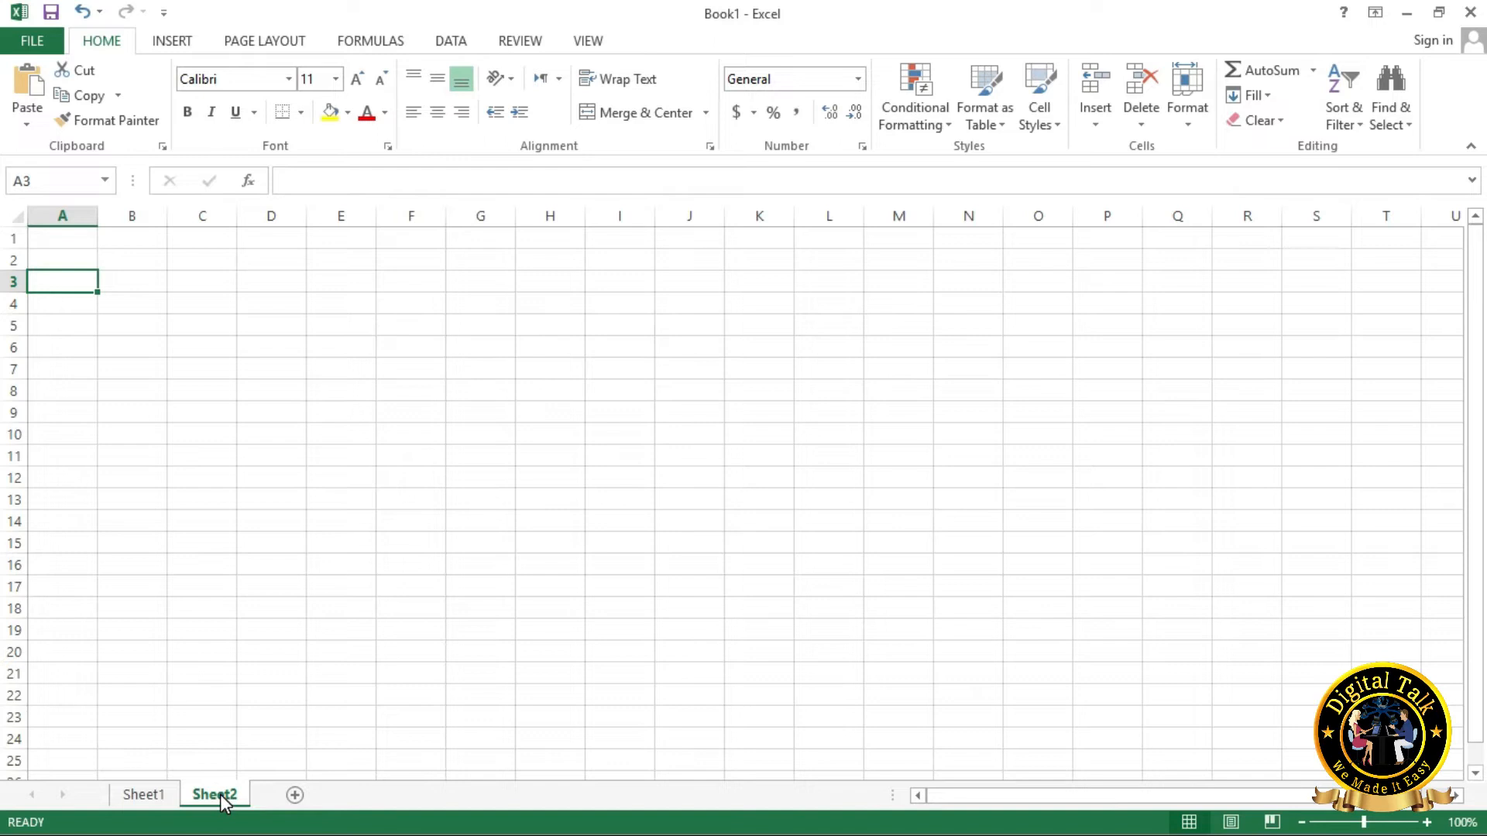
Add a third worksheet after Sheet2, and switch between Sheet2 and the new sheet, ending on Sheet2.
left_click(294, 795)
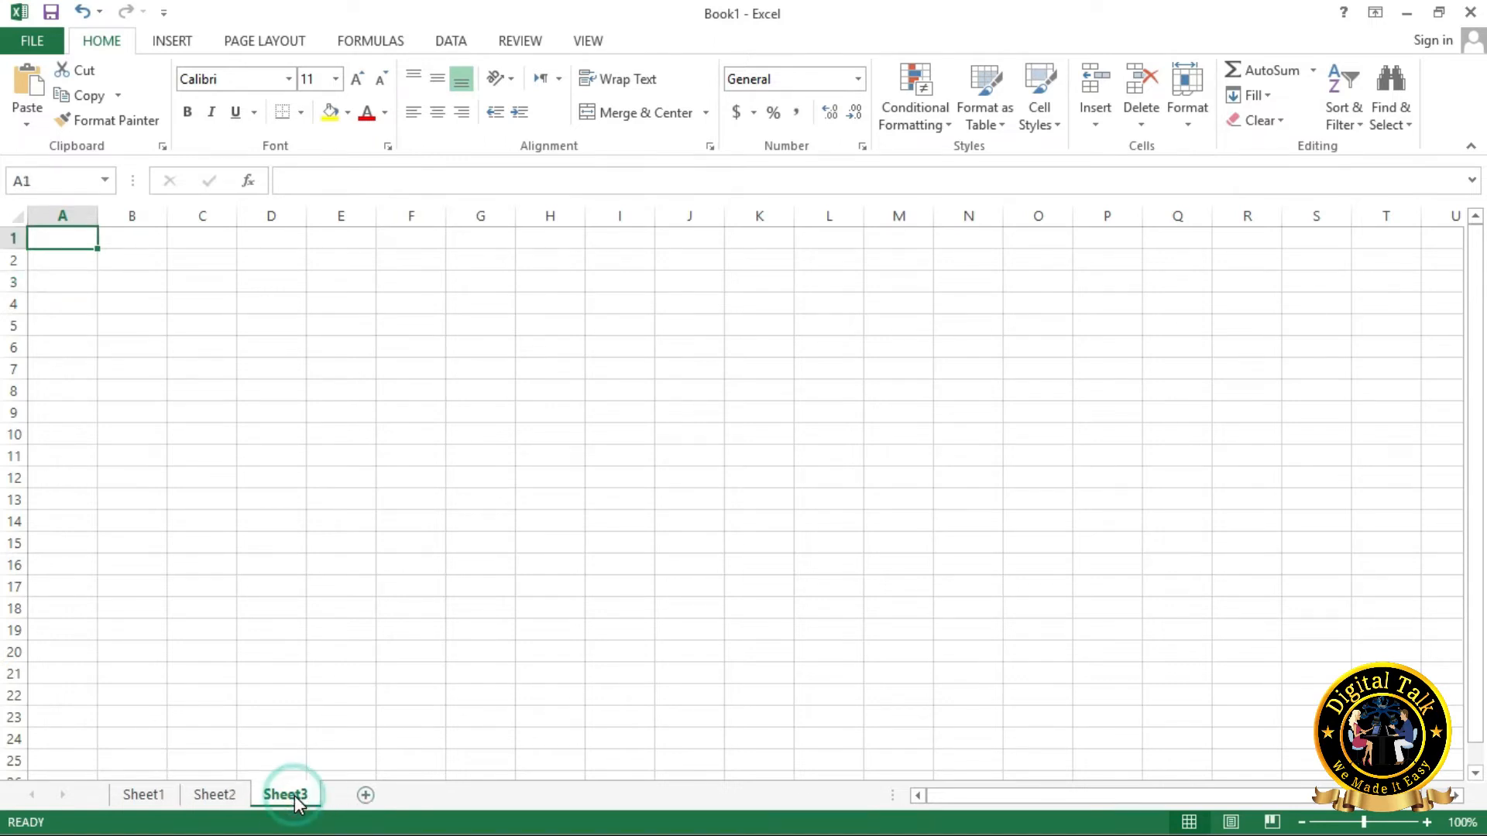
left_click(215, 796)
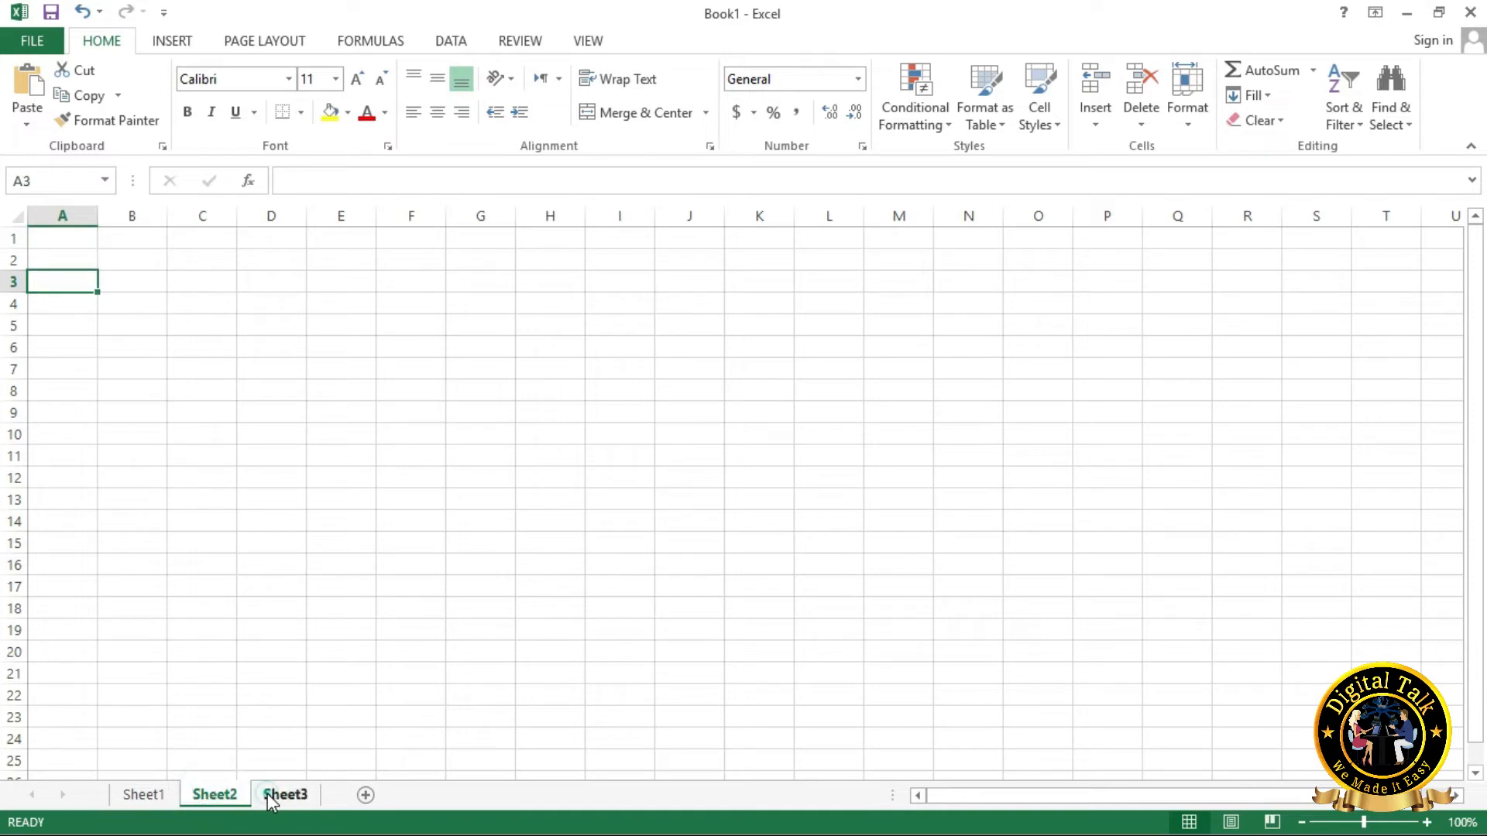
left_click(262, 796)
left_click(215, 796)
left_click_drag(1473, 309, 1476, 358)
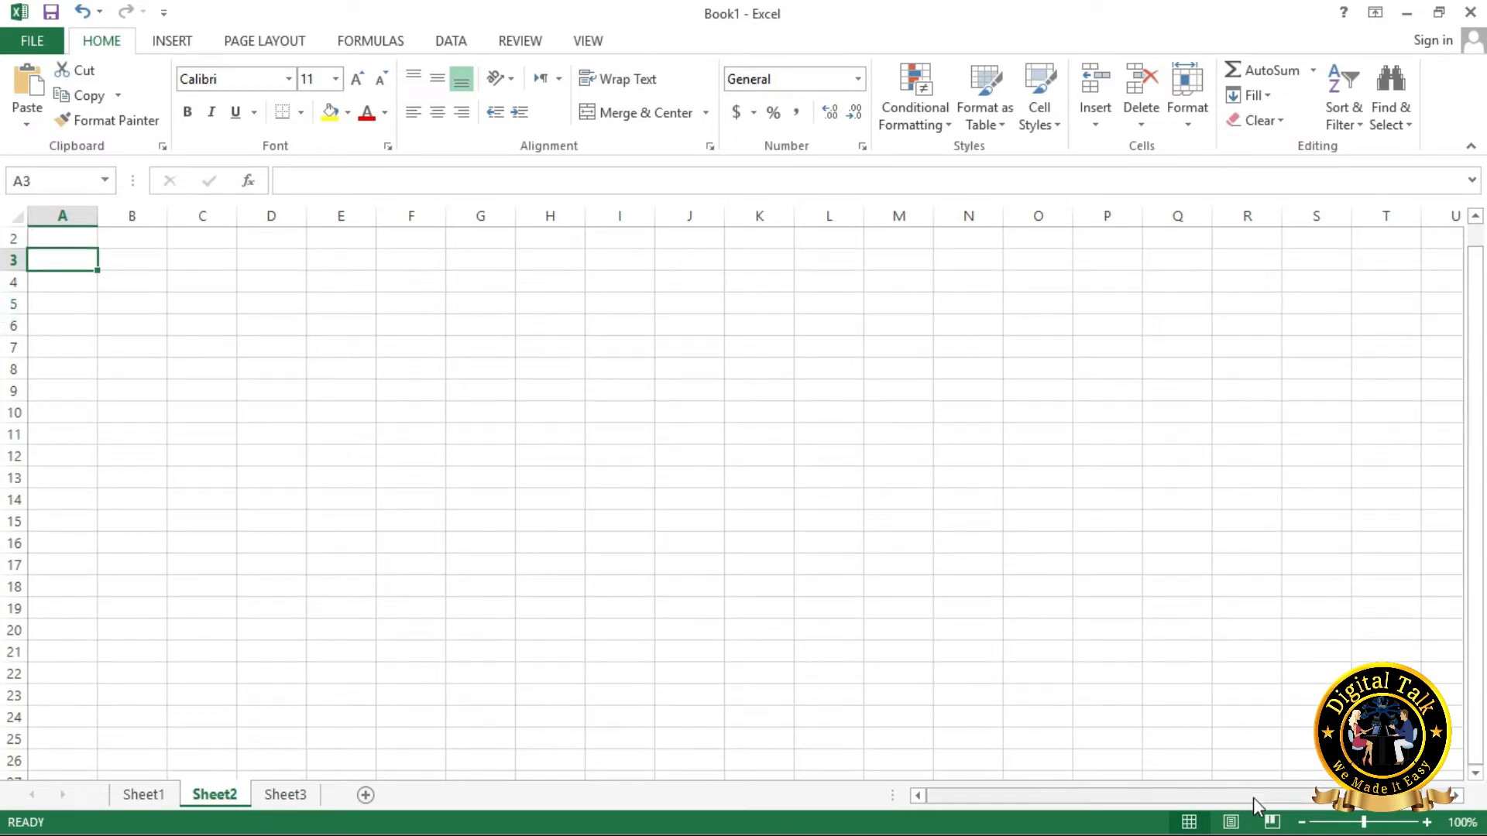
left_click_drag(1254, 803, 1199, 802)
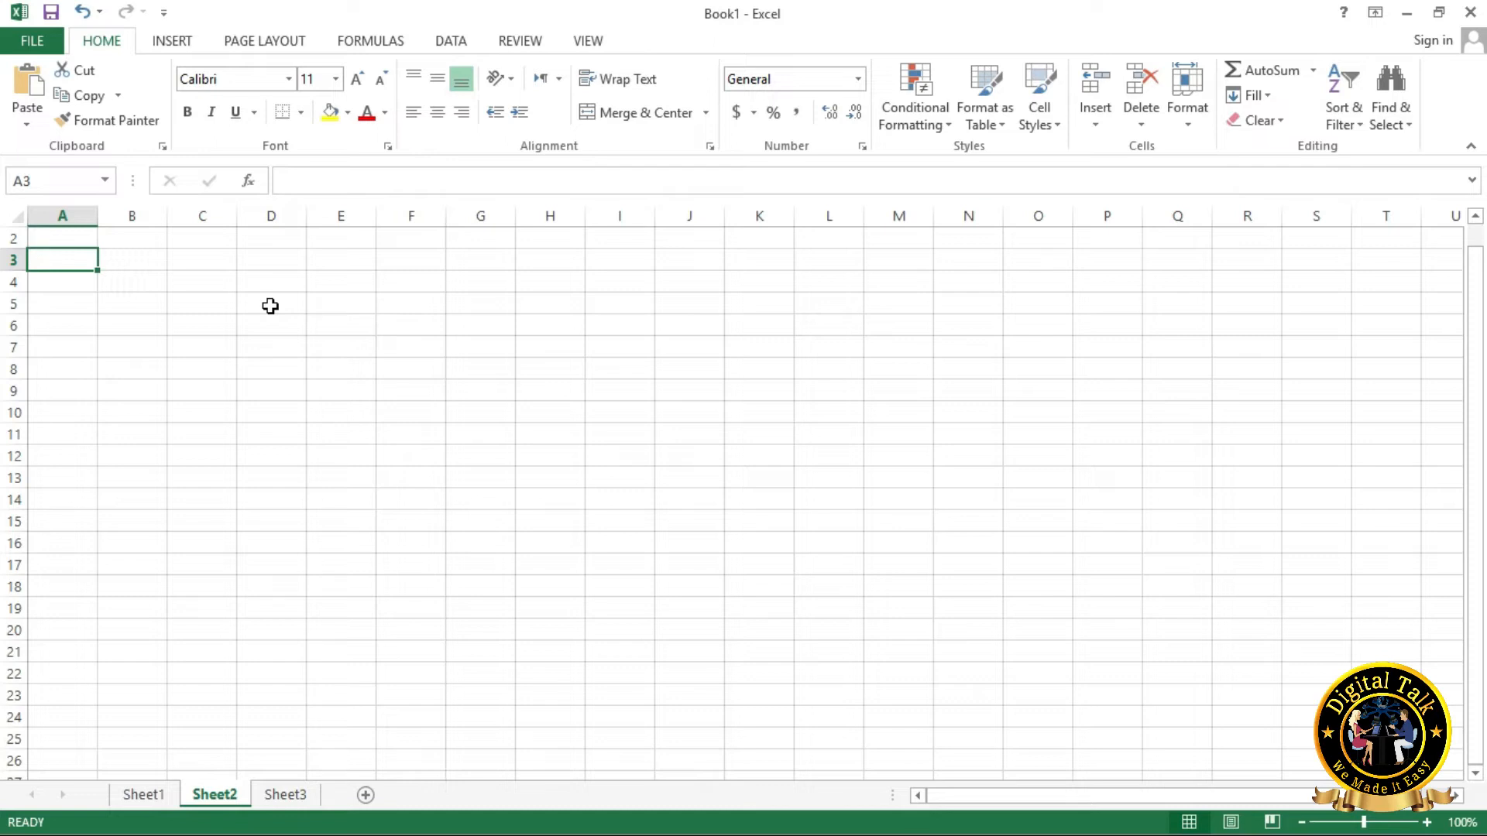
Select the cell range A3:C3 in one row and extend it to the block A3:E6.
left_click(63, 264)
left_click_drag(64, 264, 216, 264)
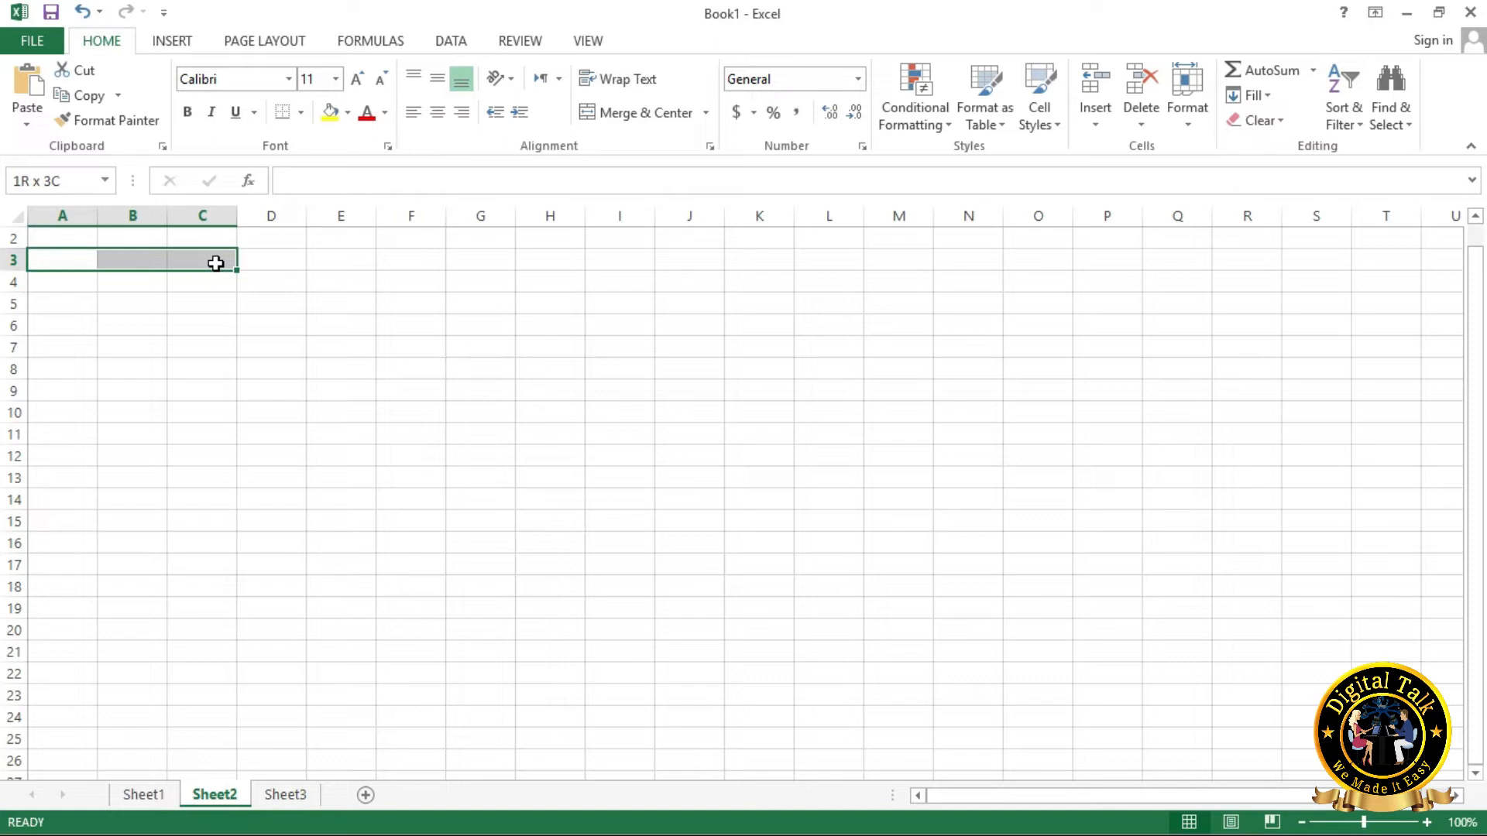
left_click_drag(216, 264, 367, 331)
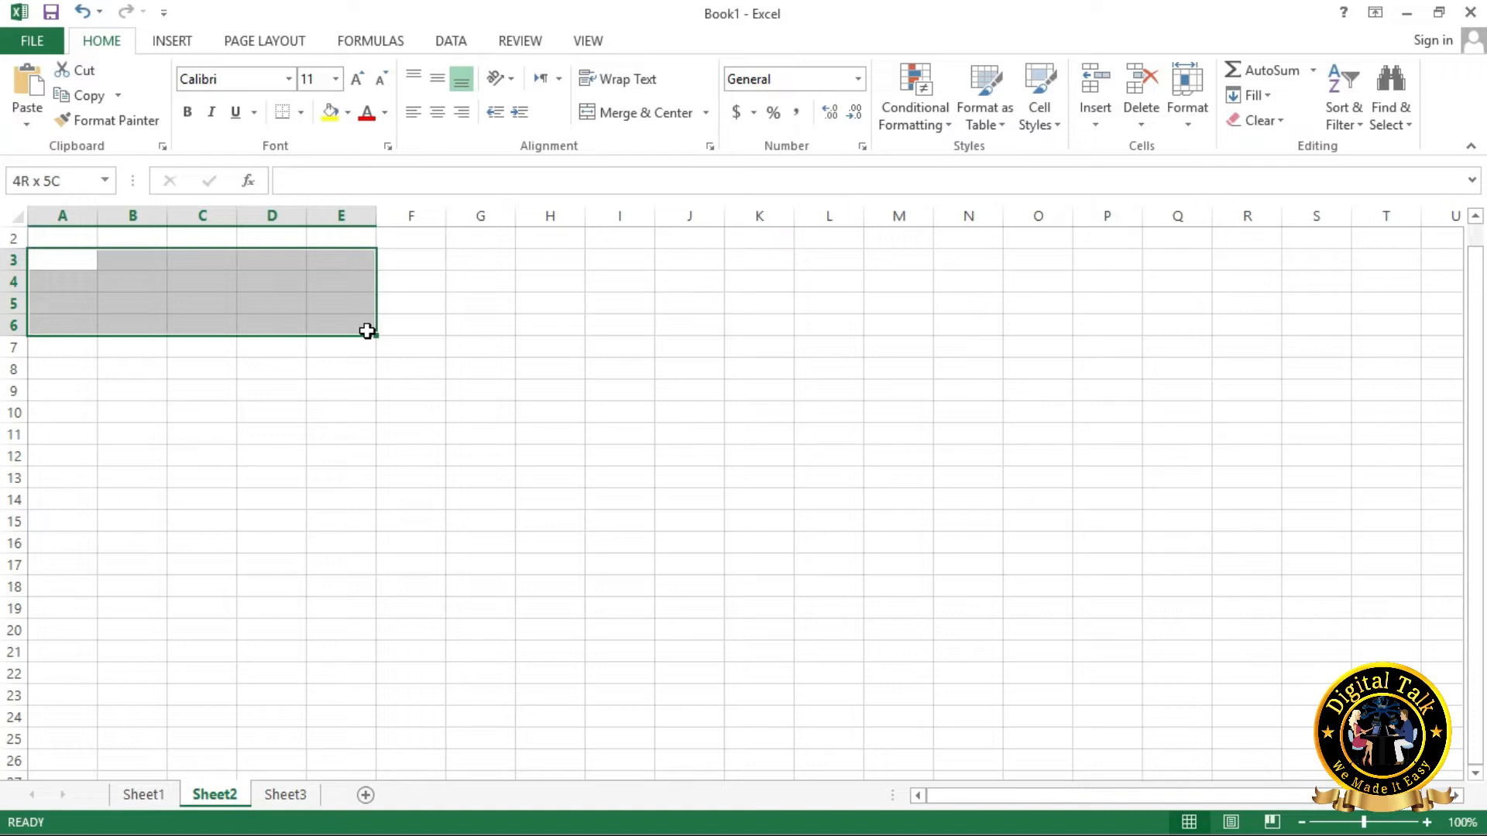
left_click_drag(367, 332, 367, 331)
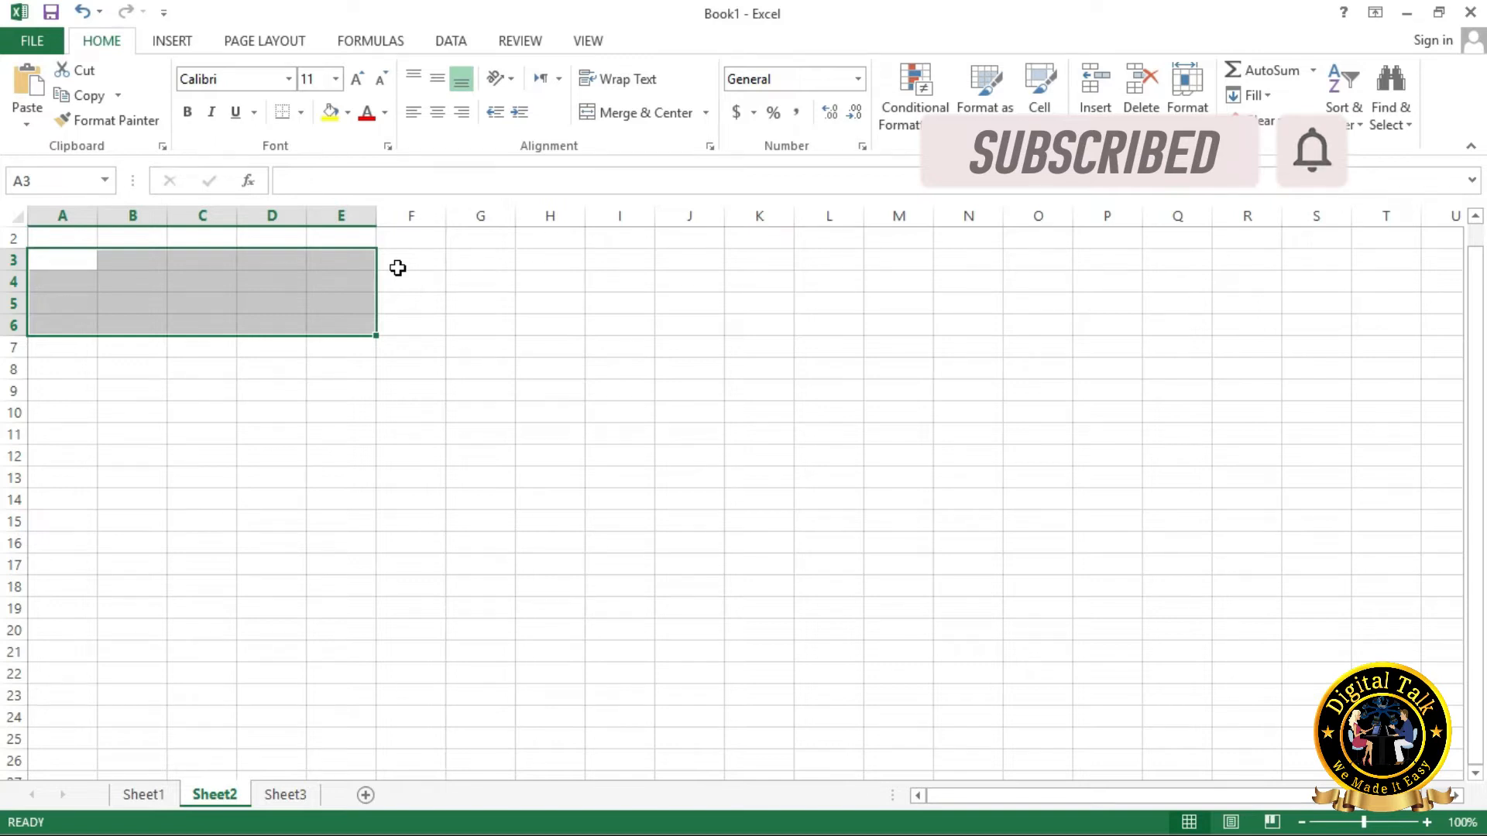
Enter the text Baby in cell F6 and Girl in cell E6.
left_click(424, 319)
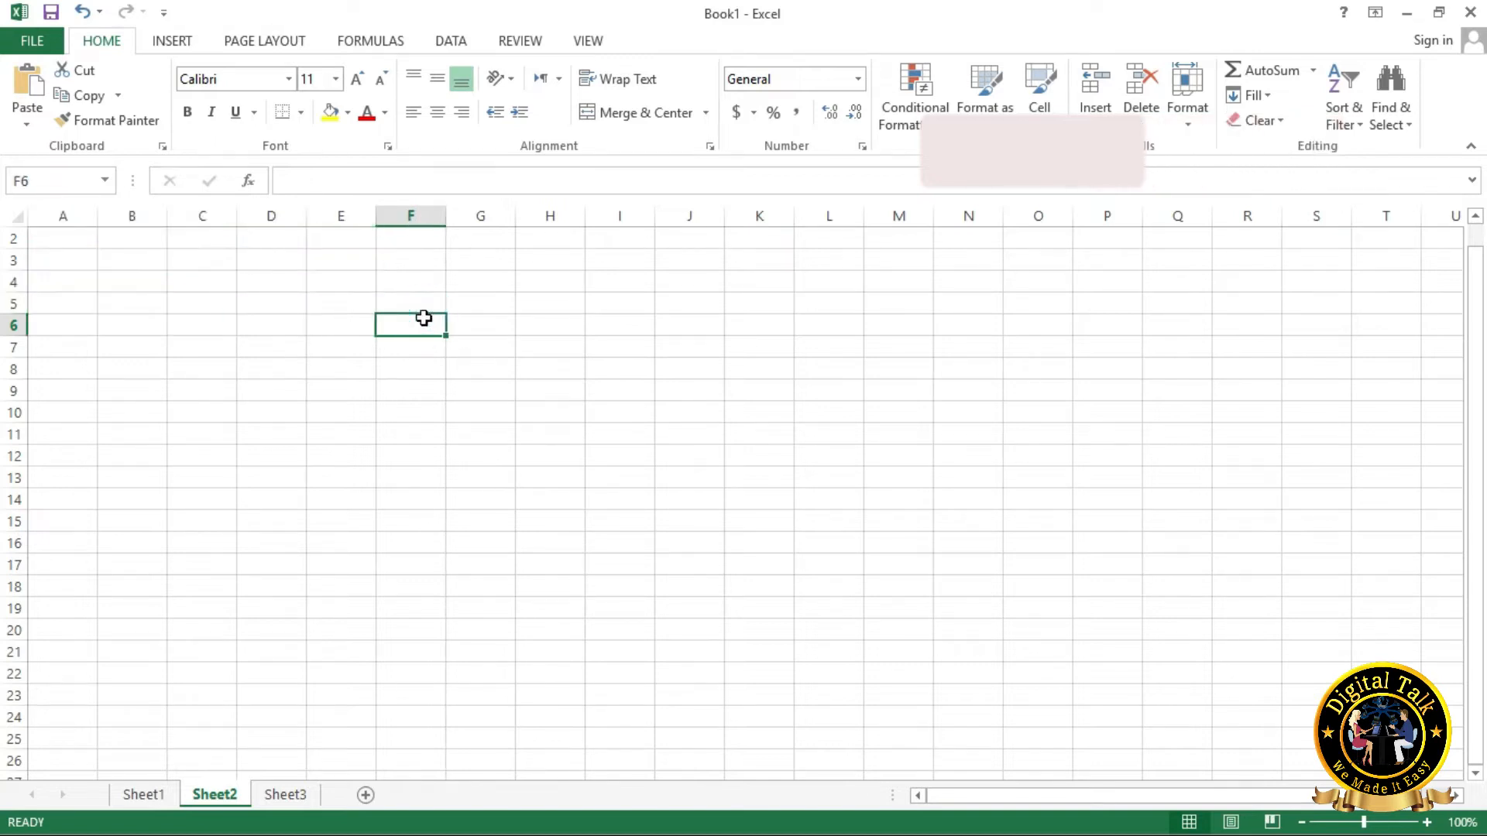
type("A")
key("BackSpace")
type("Baby")
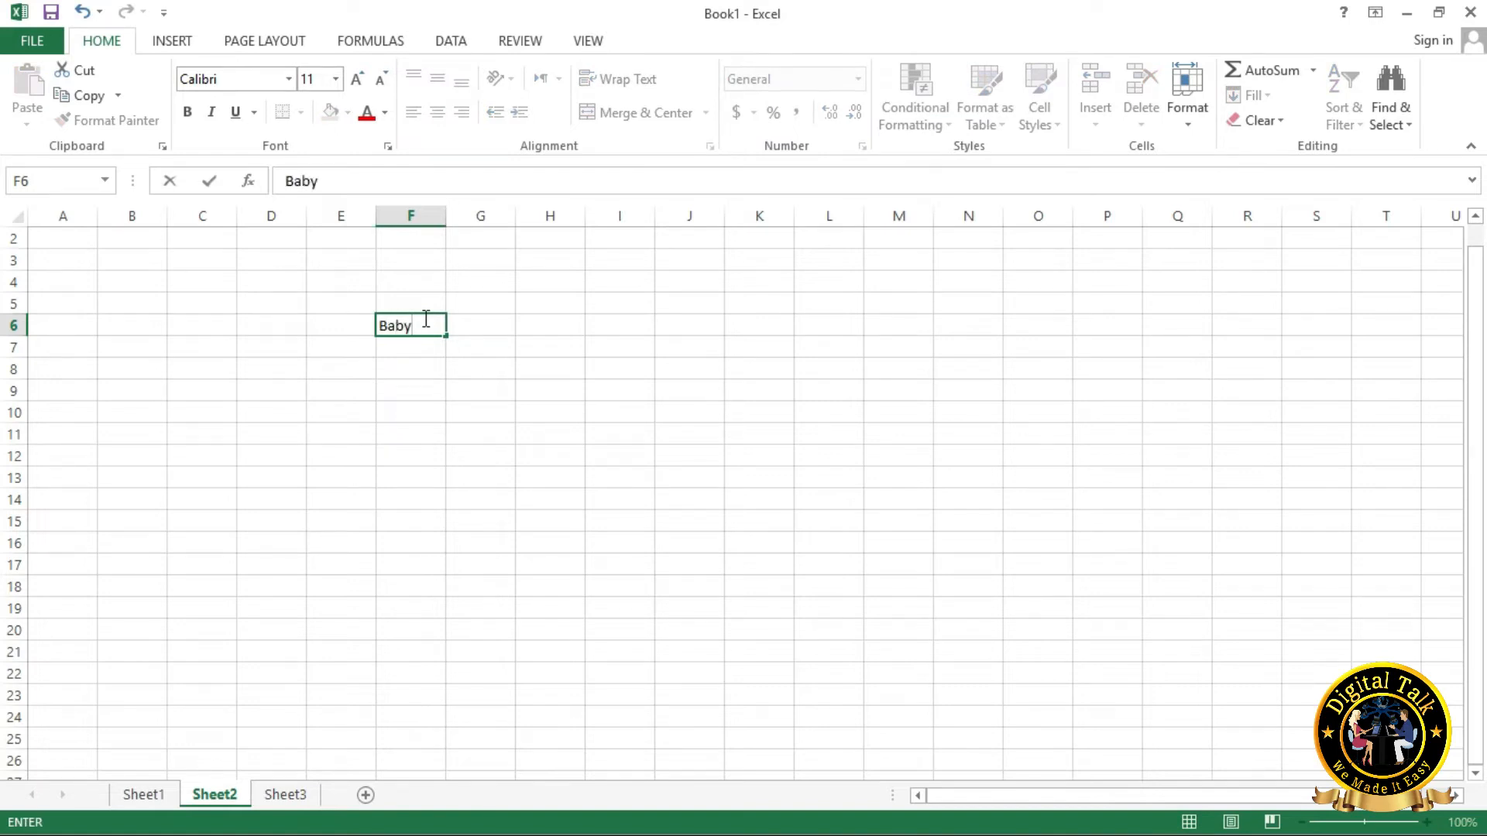
key("Return")
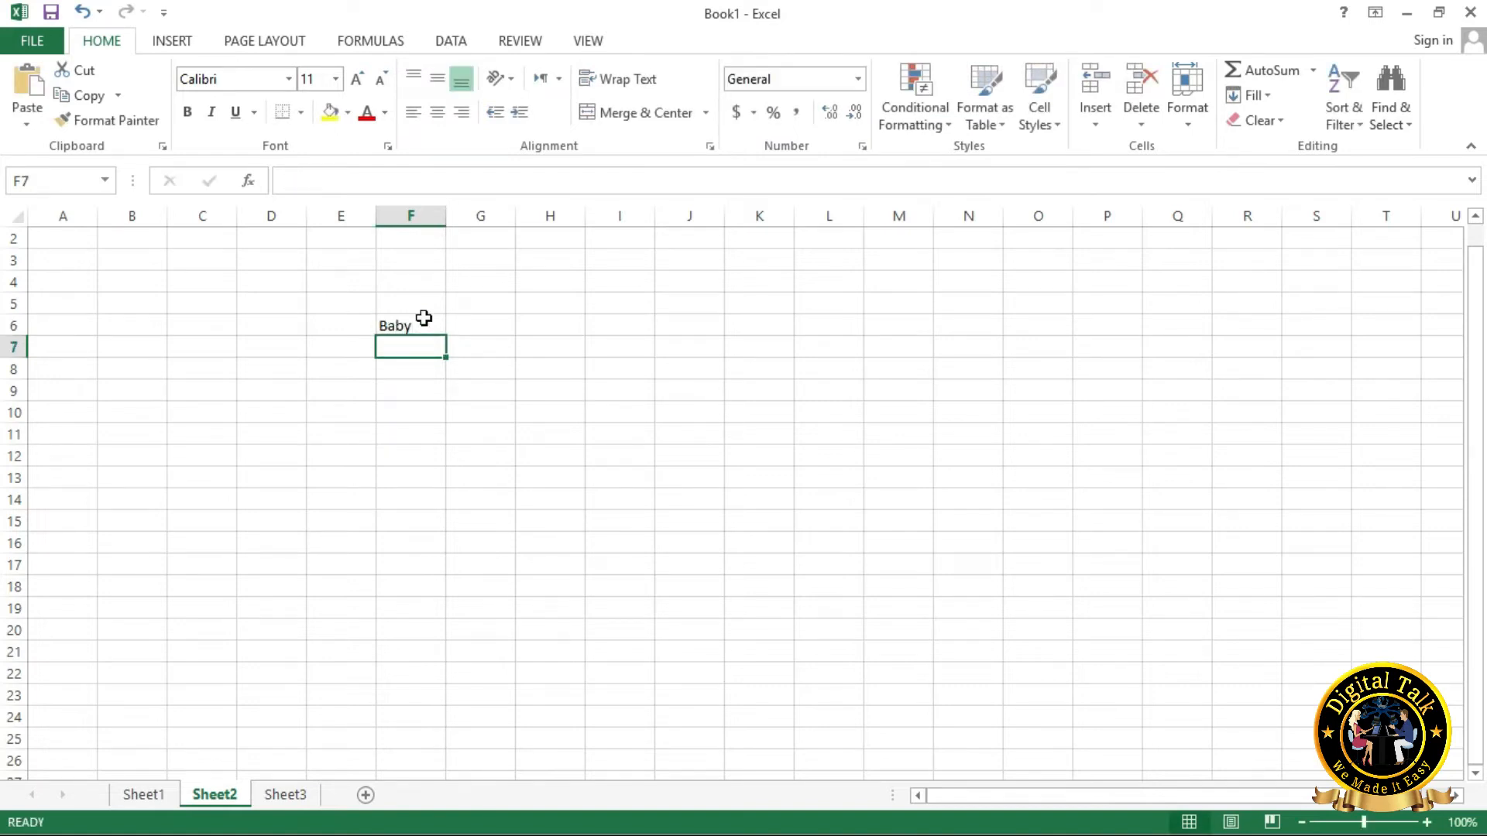
left_click(345, 331)
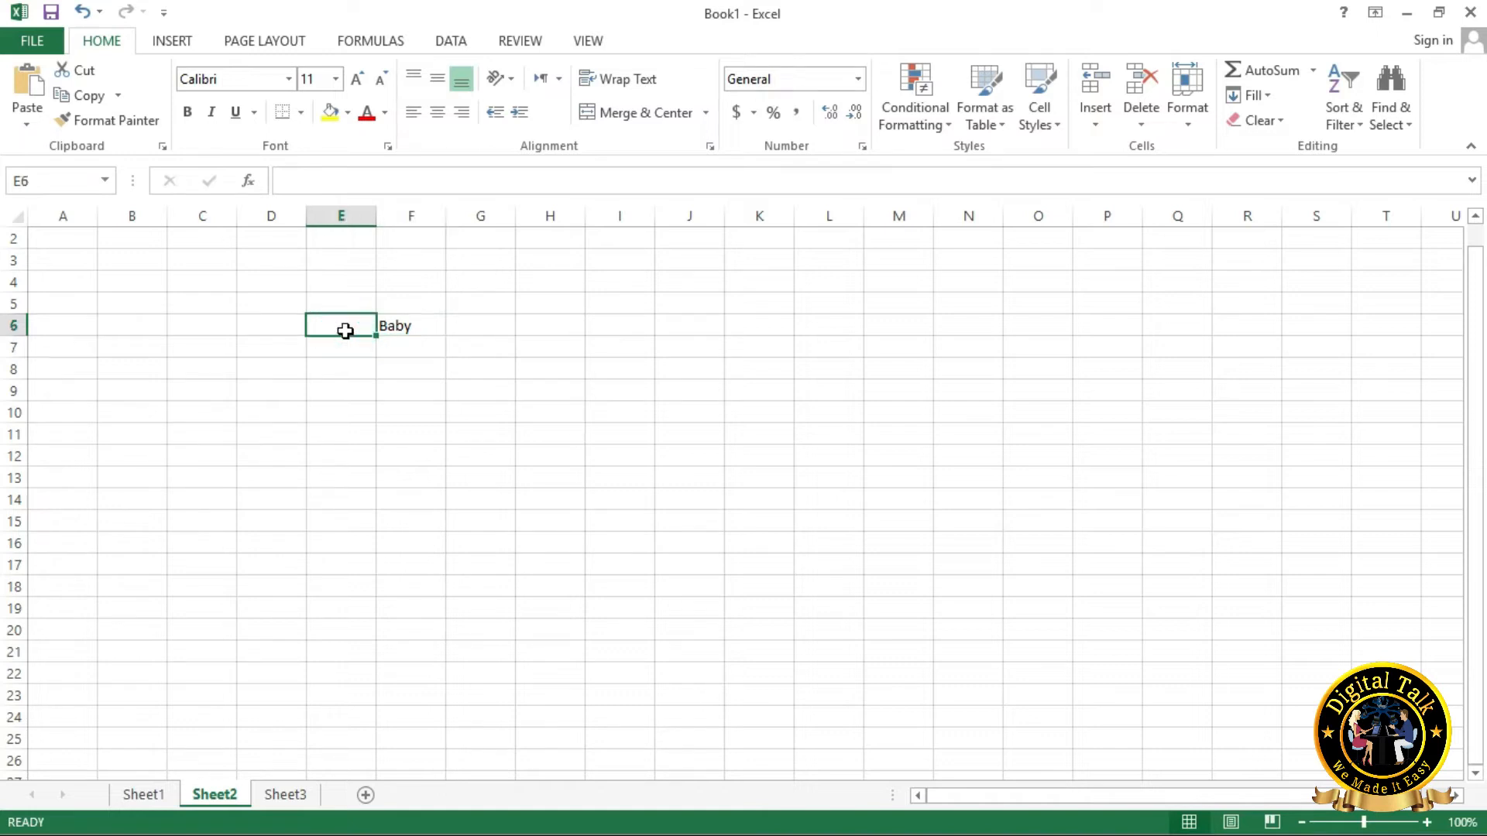
type("Girl")
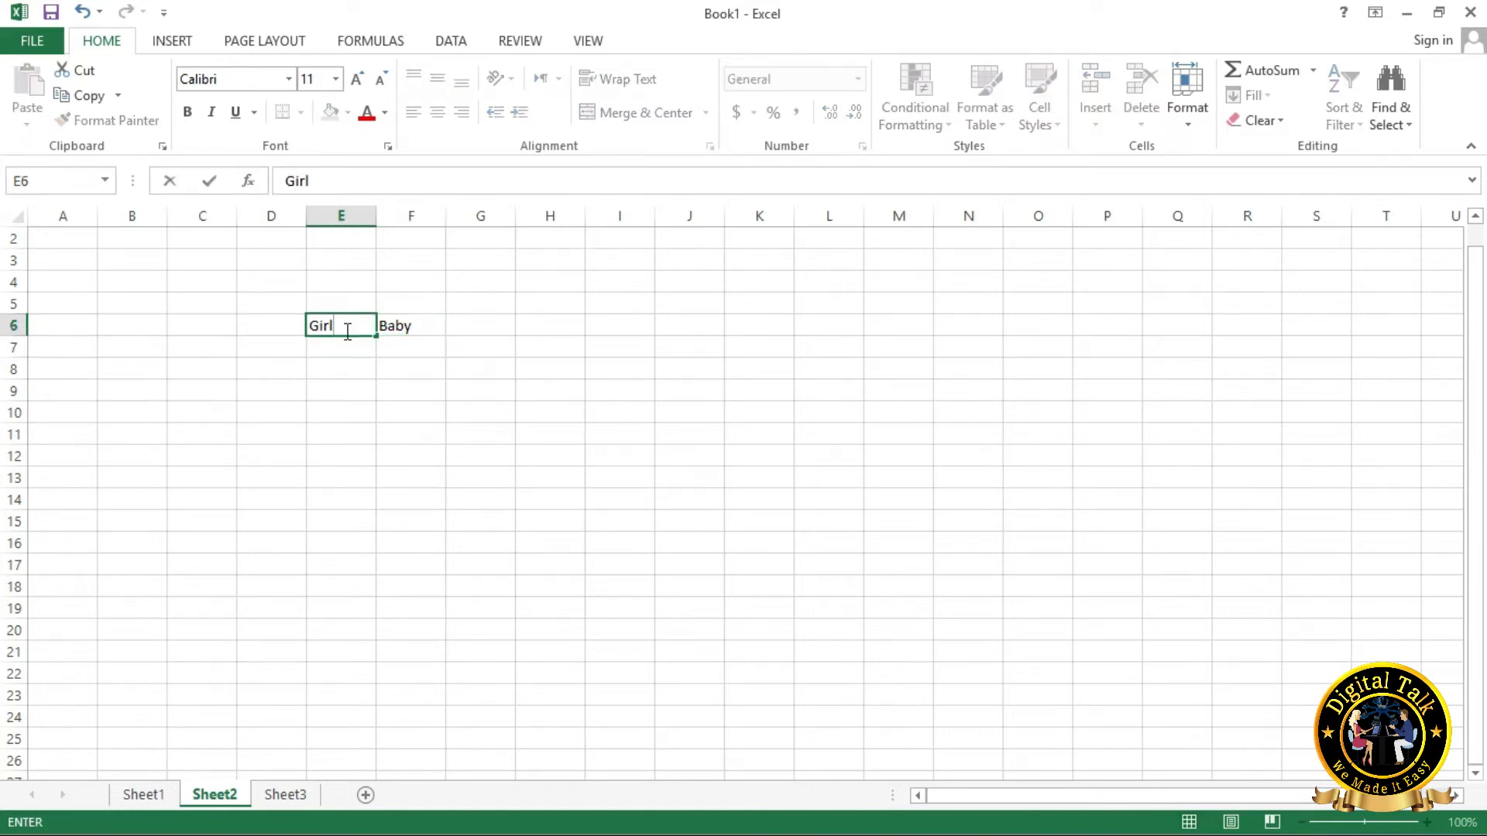
key("Return")
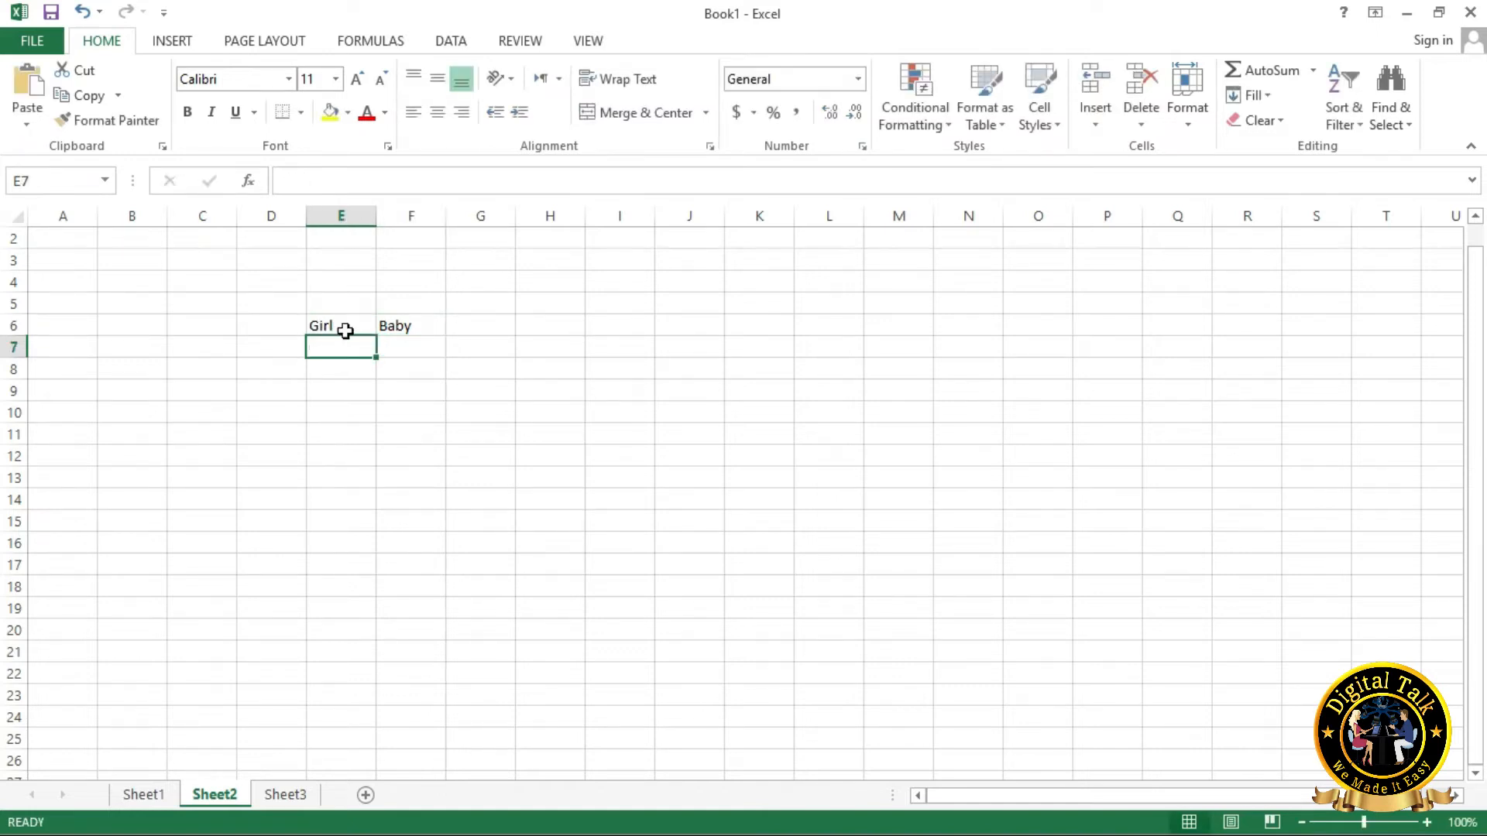
Fill the contents of cells E6:F6 down to row 10, and deselect the filled block.
left_click(413, 322)
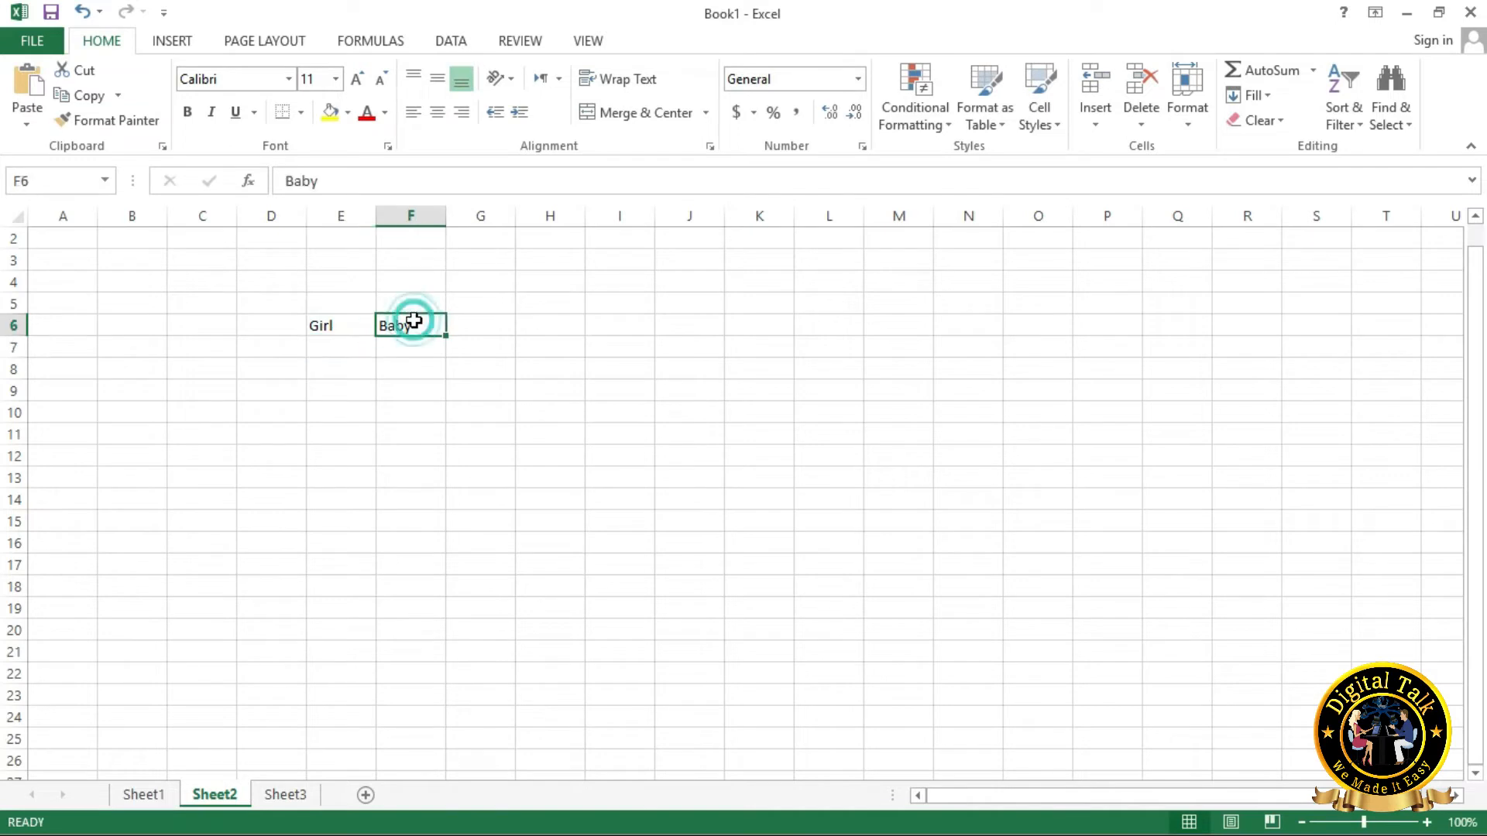
left_click(318, 324)
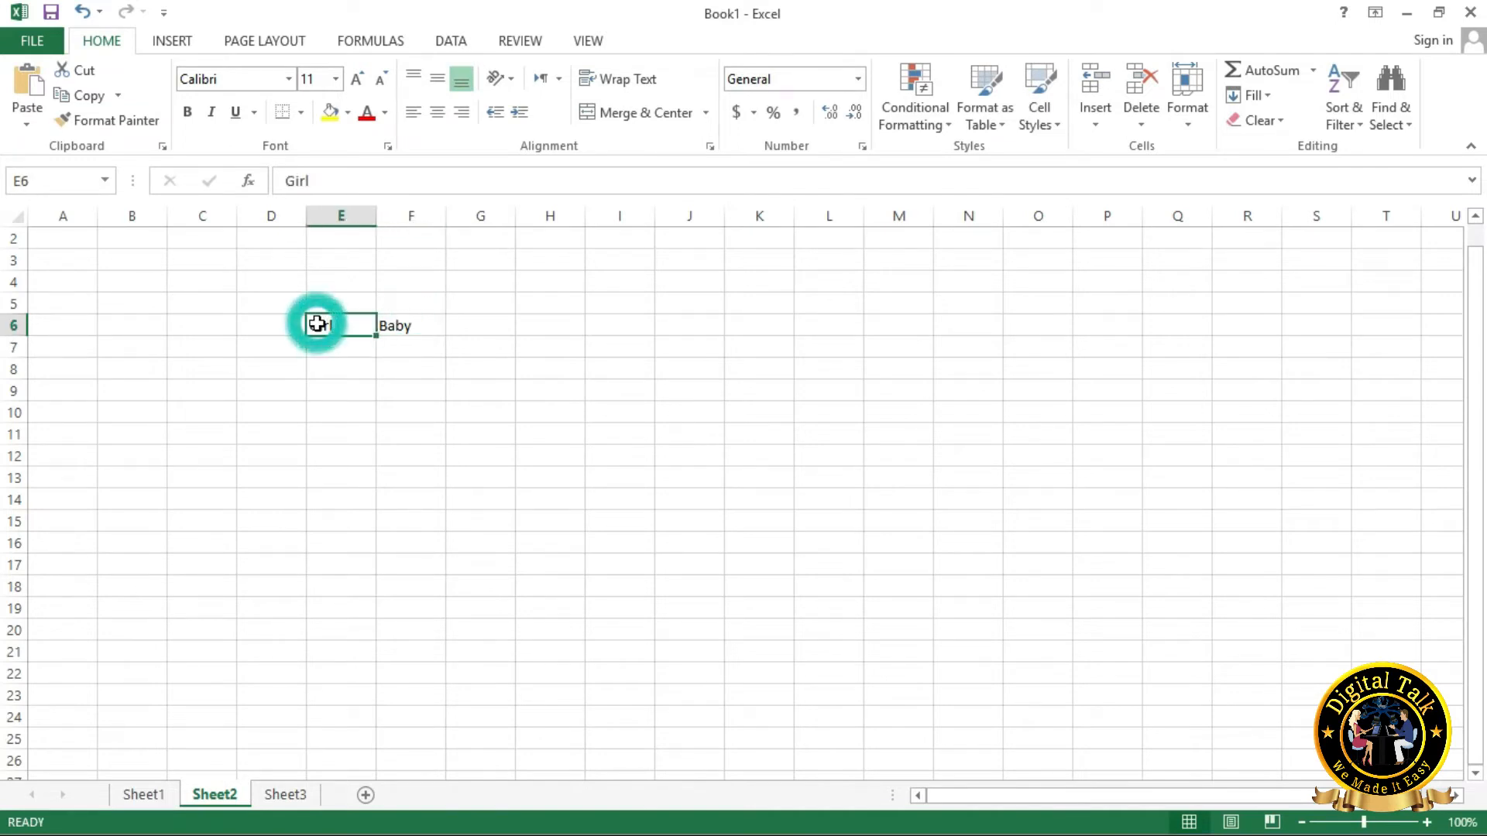
left_click(317, 324)
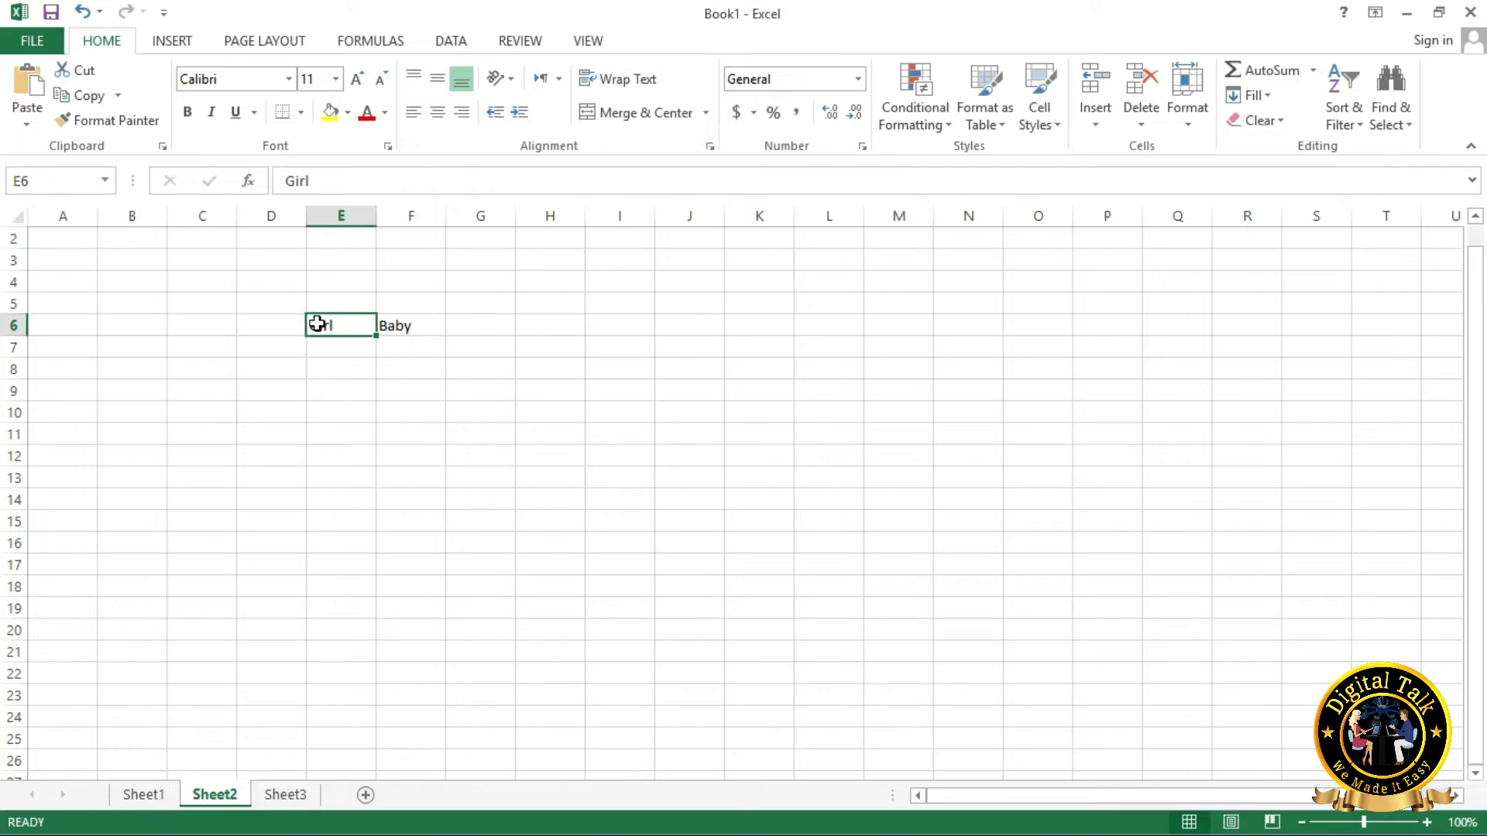
left_click_drag(318, 324, 408, 326)
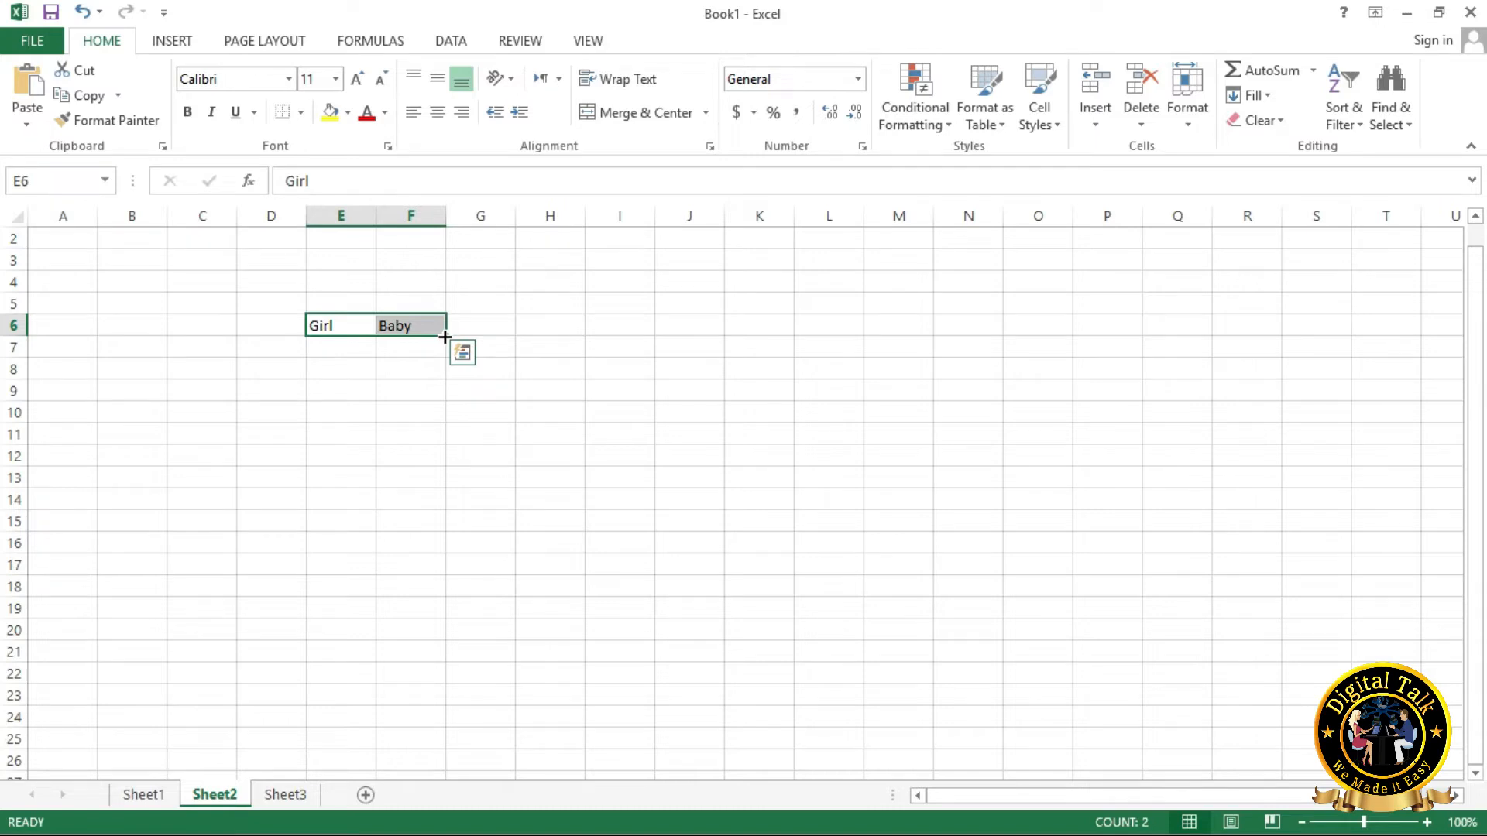
left_click_drag(446, 337, 443, 415)
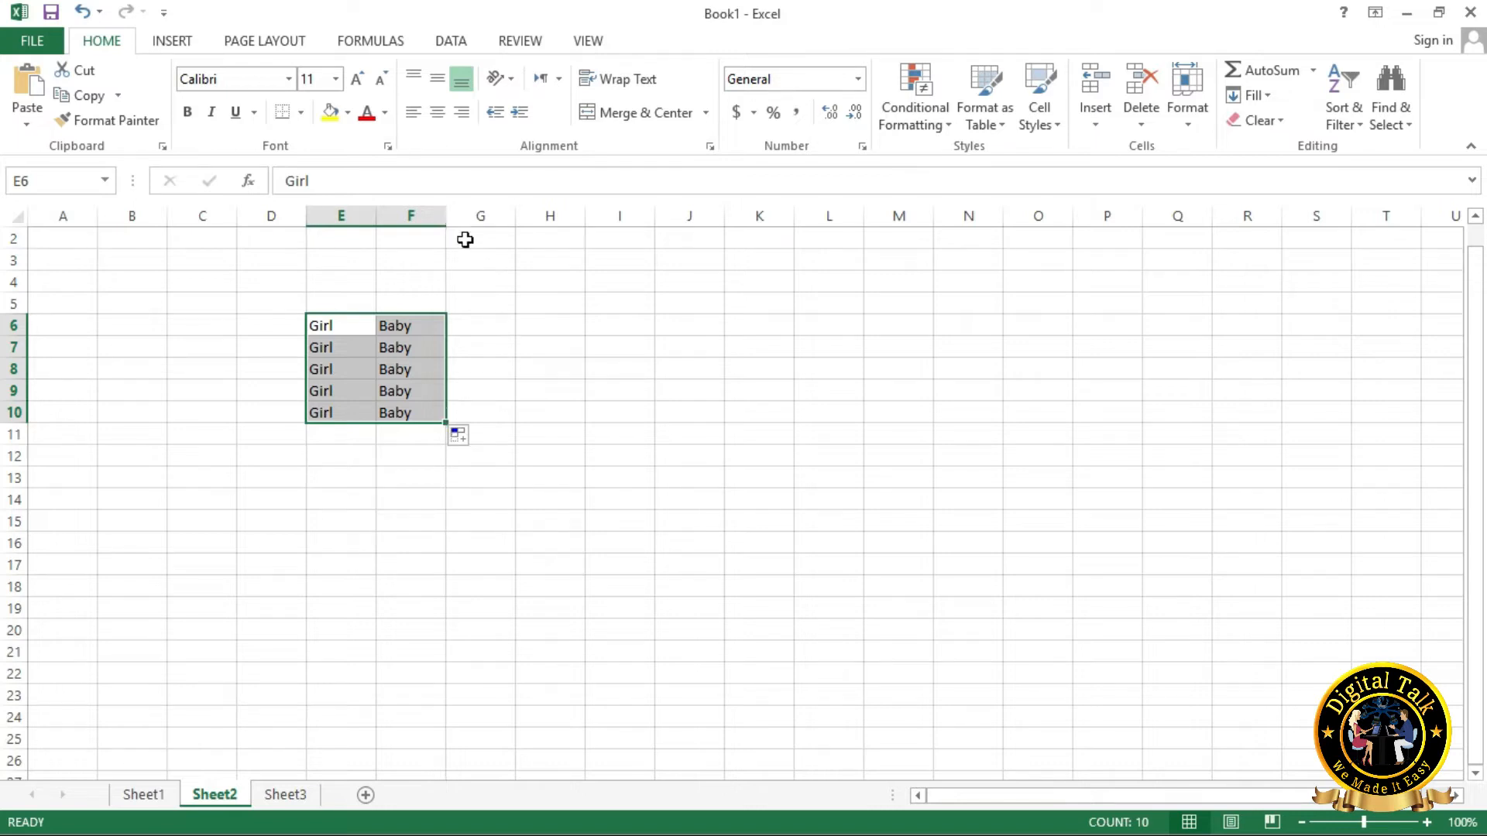
left_click(453, 284)
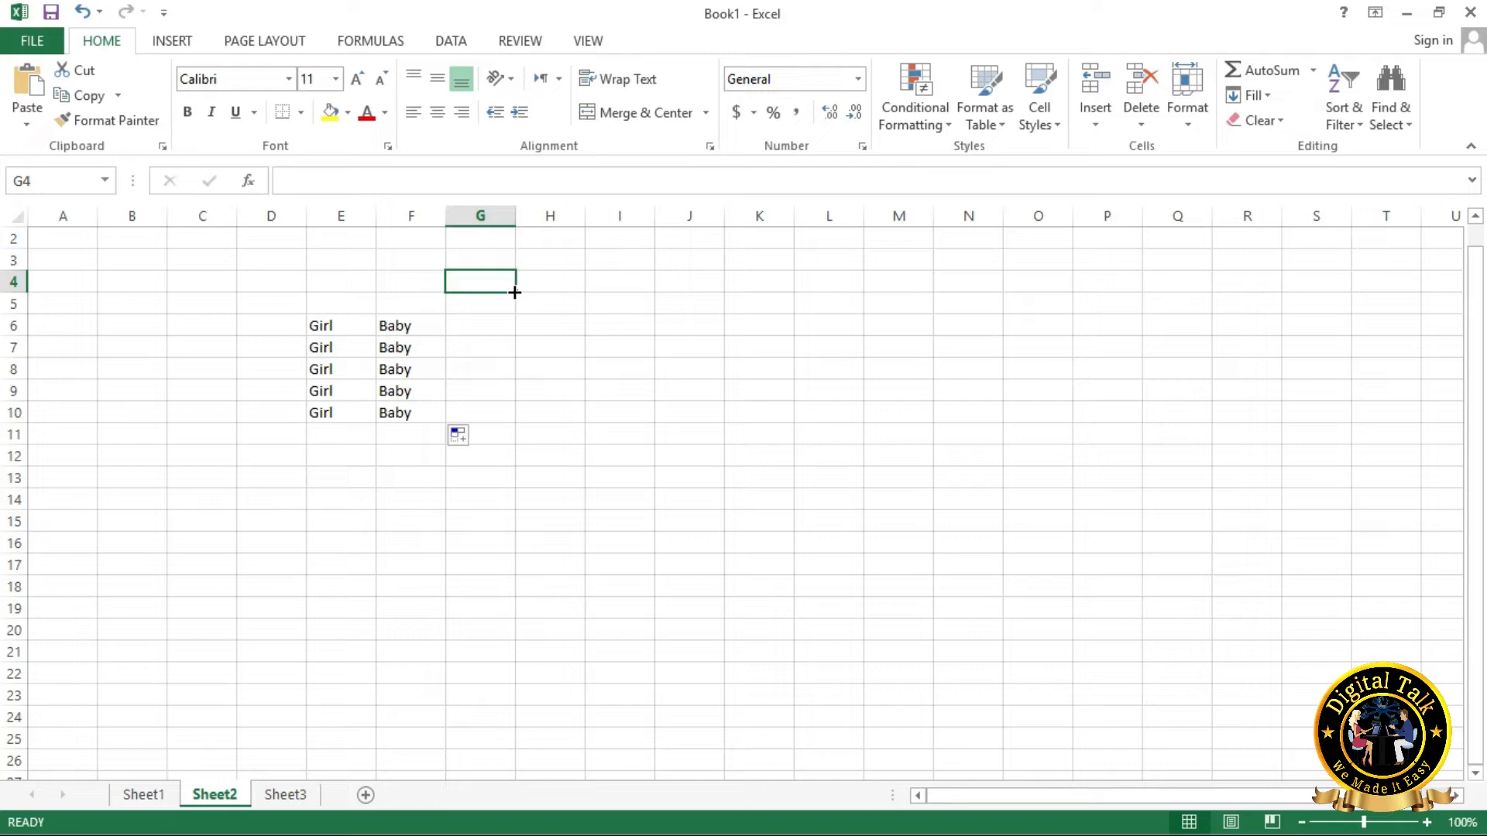
Enter the number 50 in cell A2, and select cells A2, B2 and C8 in turn.
left_click(61, 241)
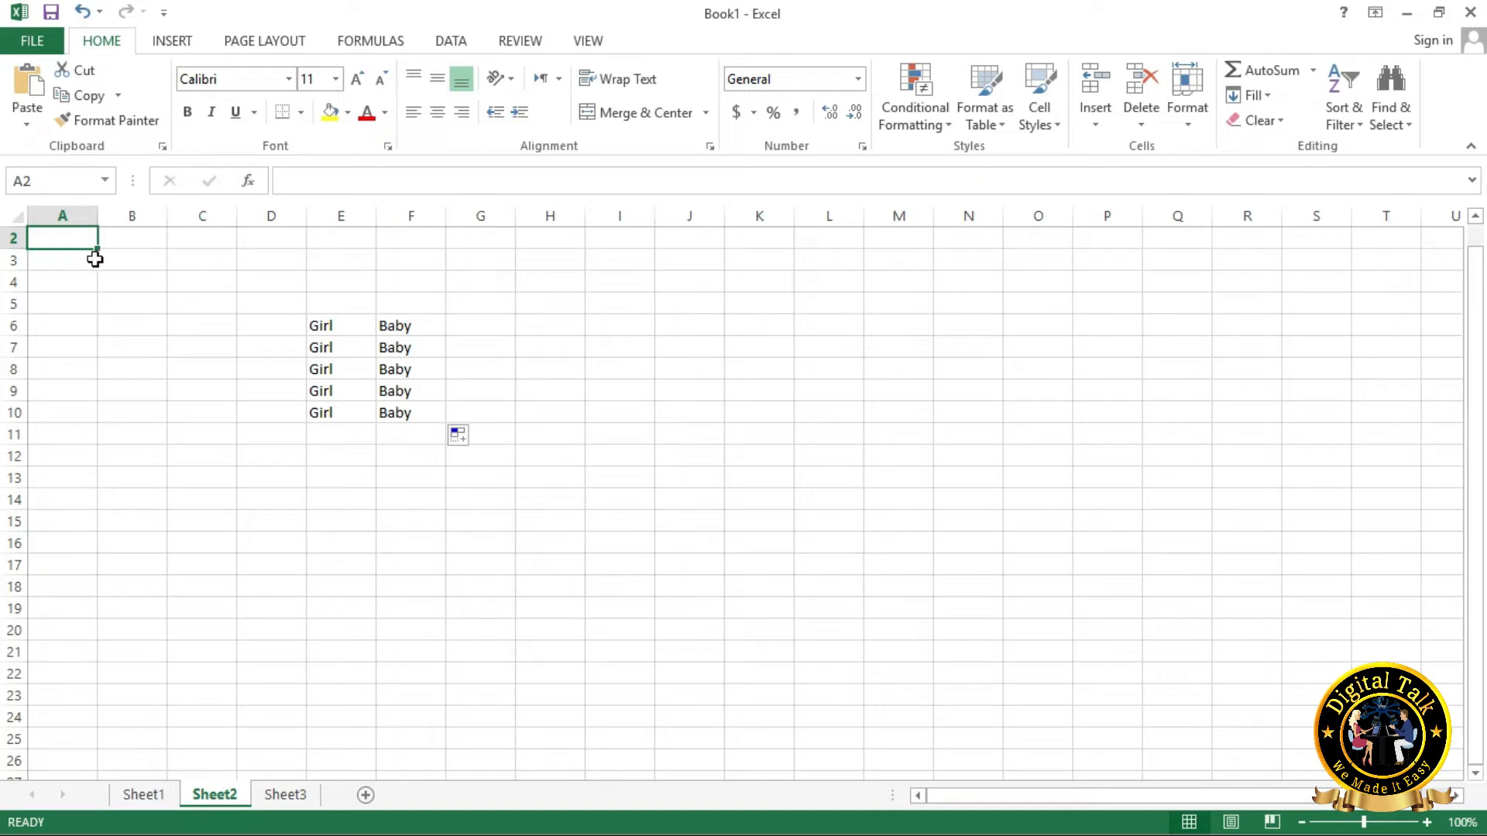
type("50")
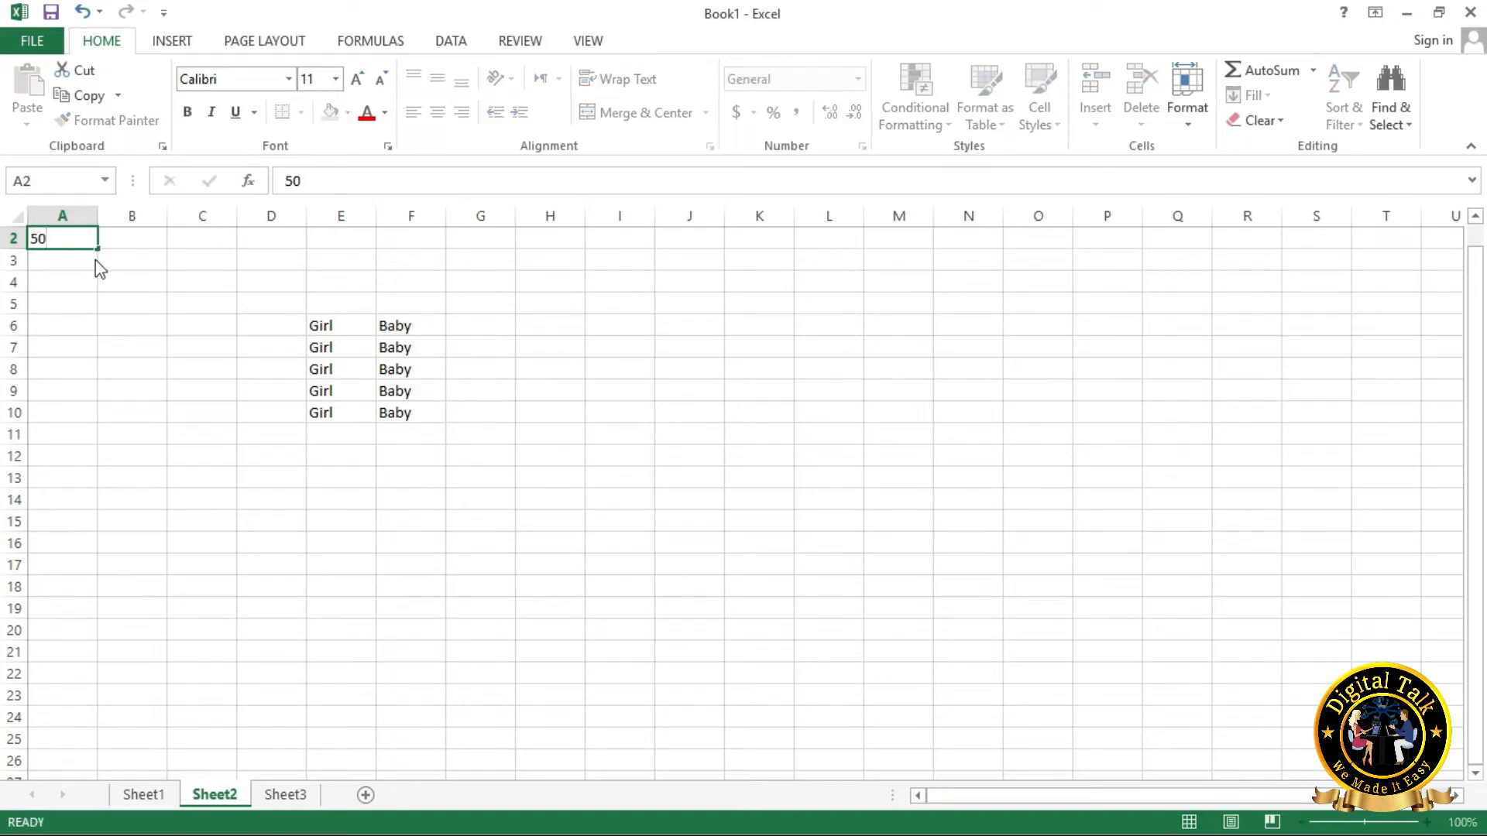
key("Return")
left_click(82, 242)
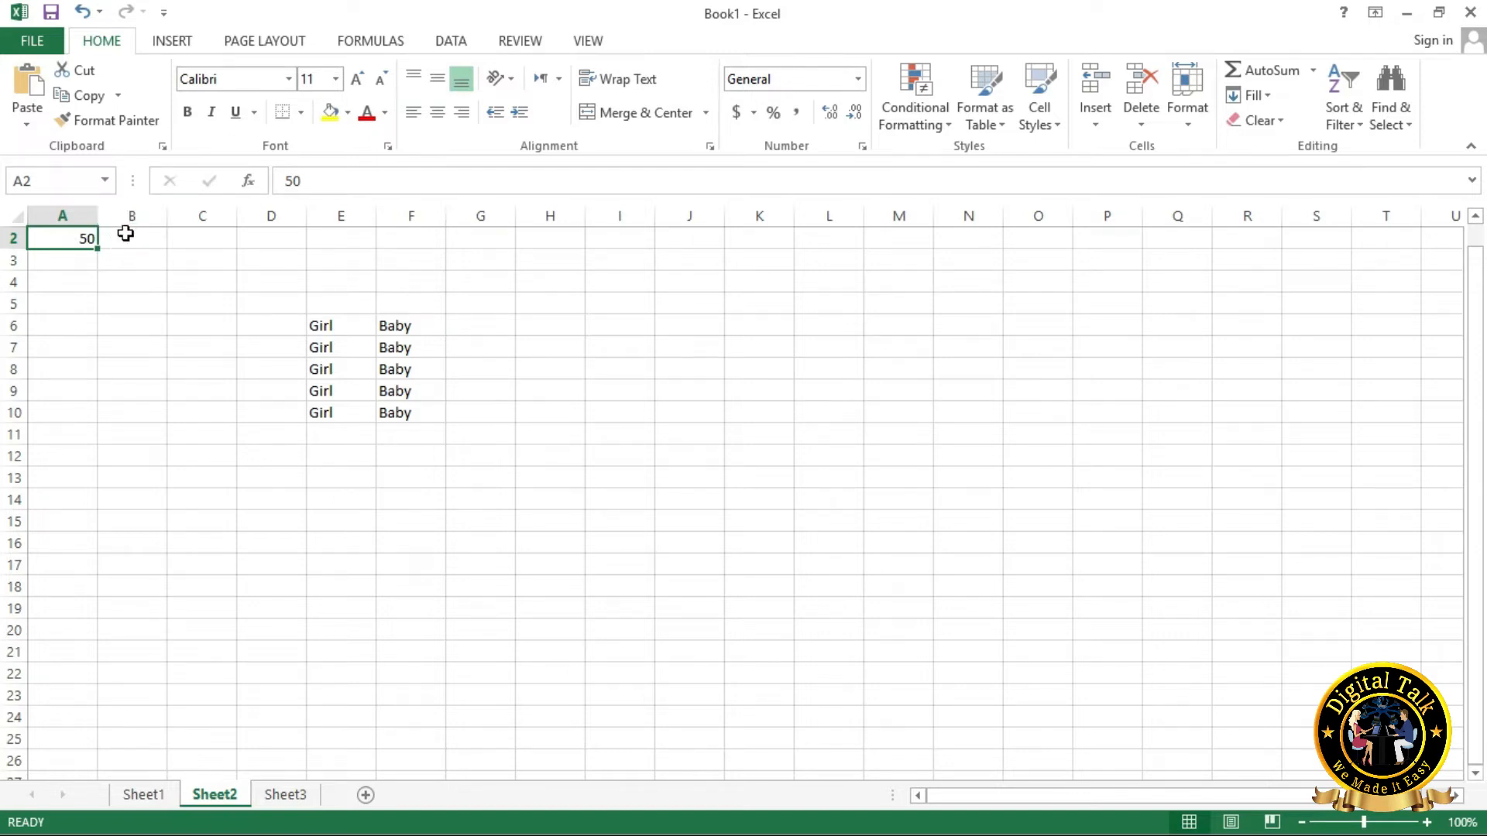
left_click(124, 240)
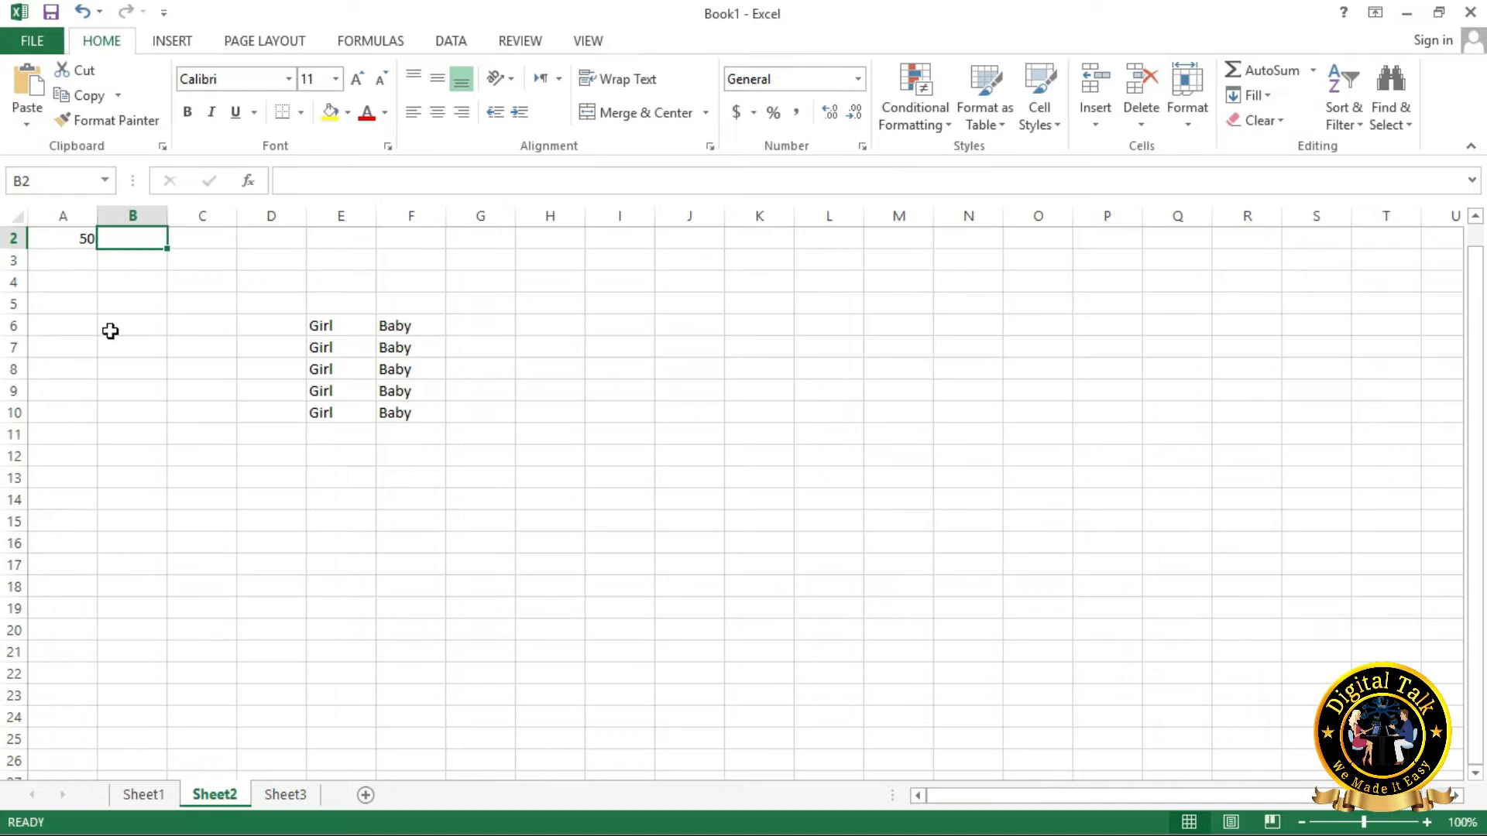
left_click(203, 361)
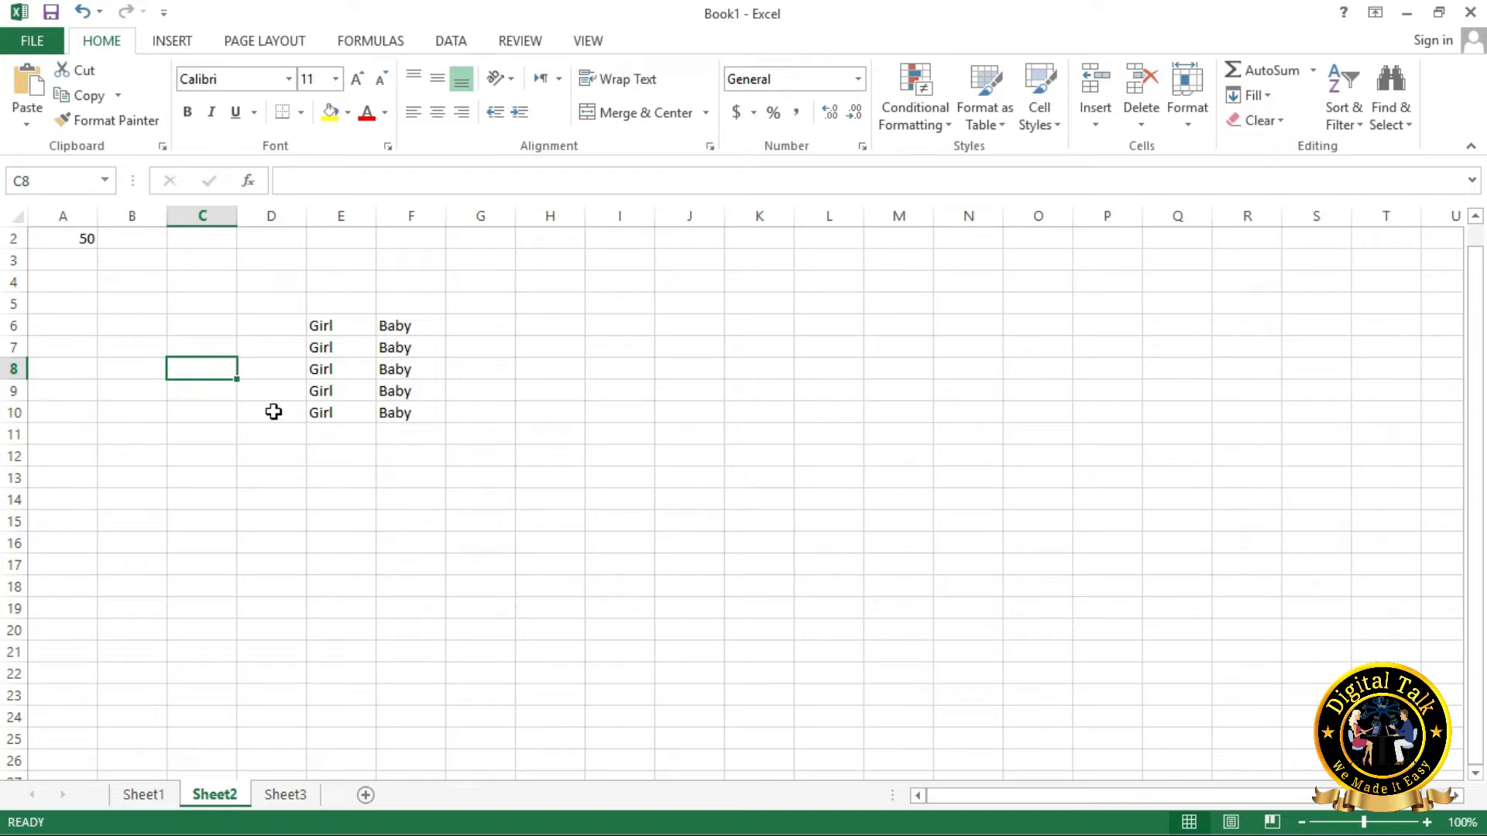
Clear all contents from the range A1:G11 on Sheet2 and deselect it.
left_click_drag(193, 439, 234, 257)
left_click_drag(68, 245, 457, 448)
key("Delete")
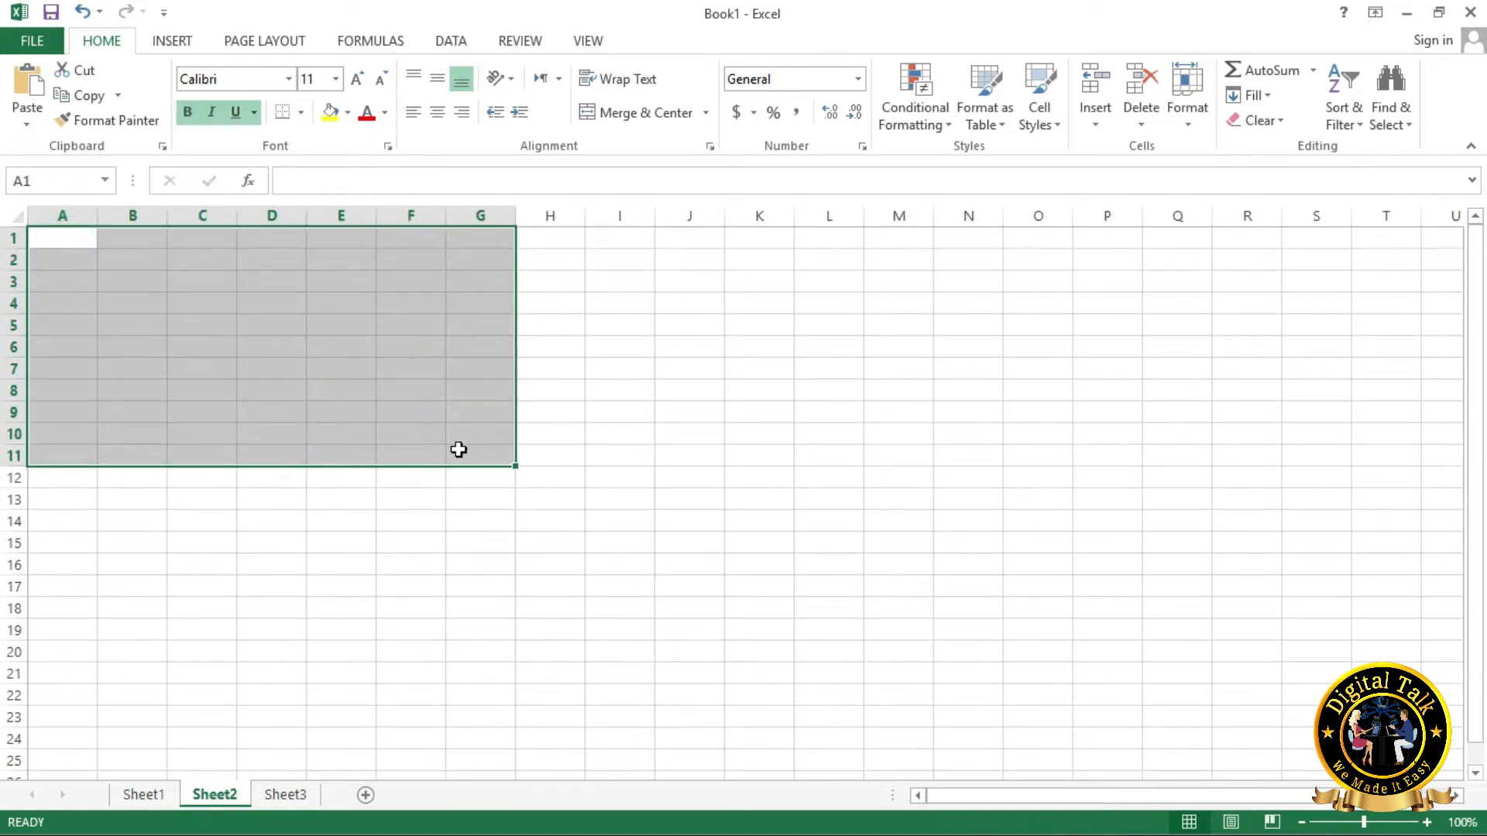
left_click(386, 438)
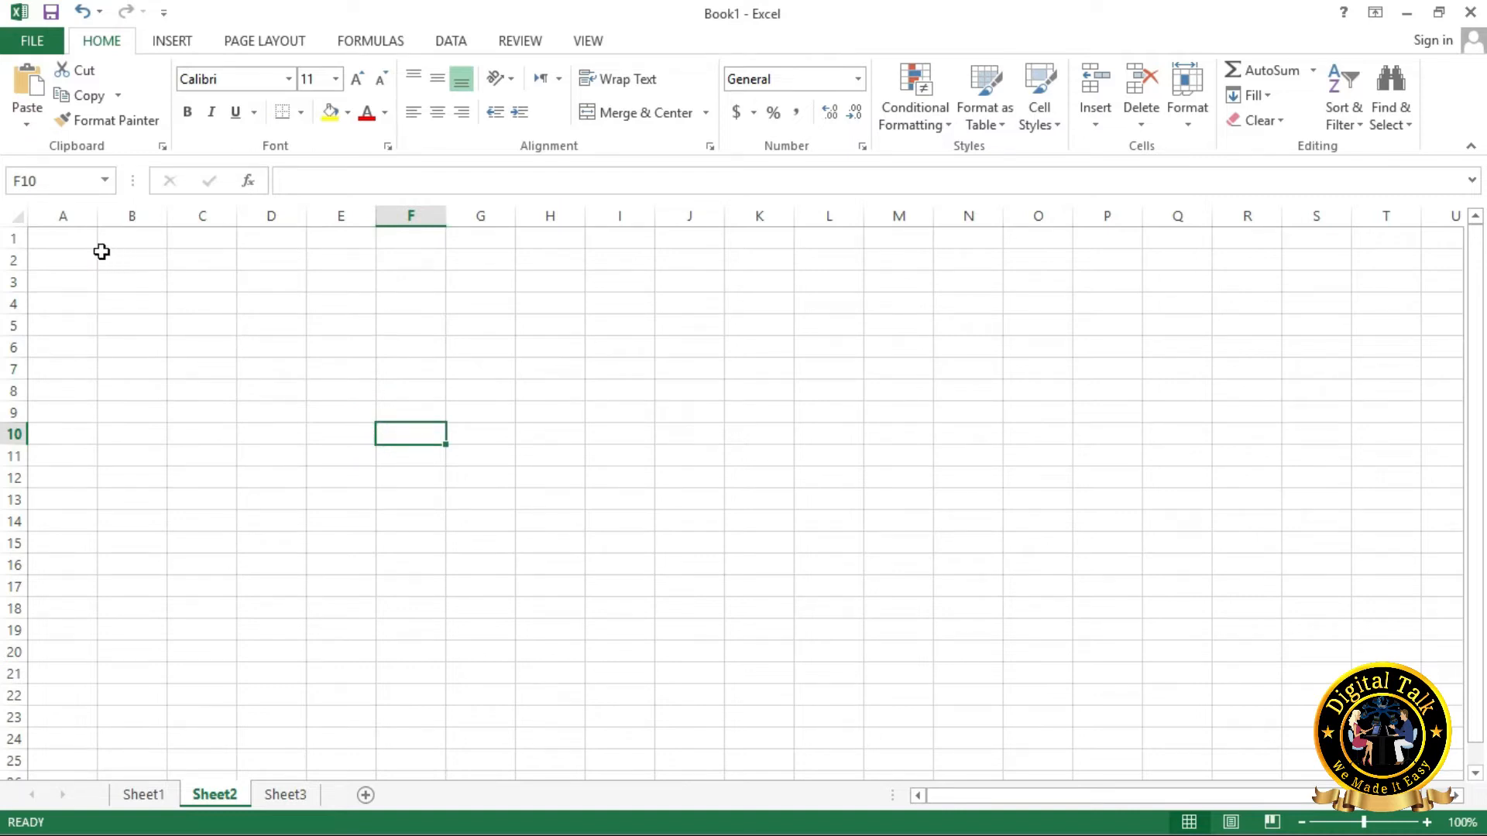
Enter Formula Method in cell B2 and Function Method in cell B3.
left_click(130, 264)
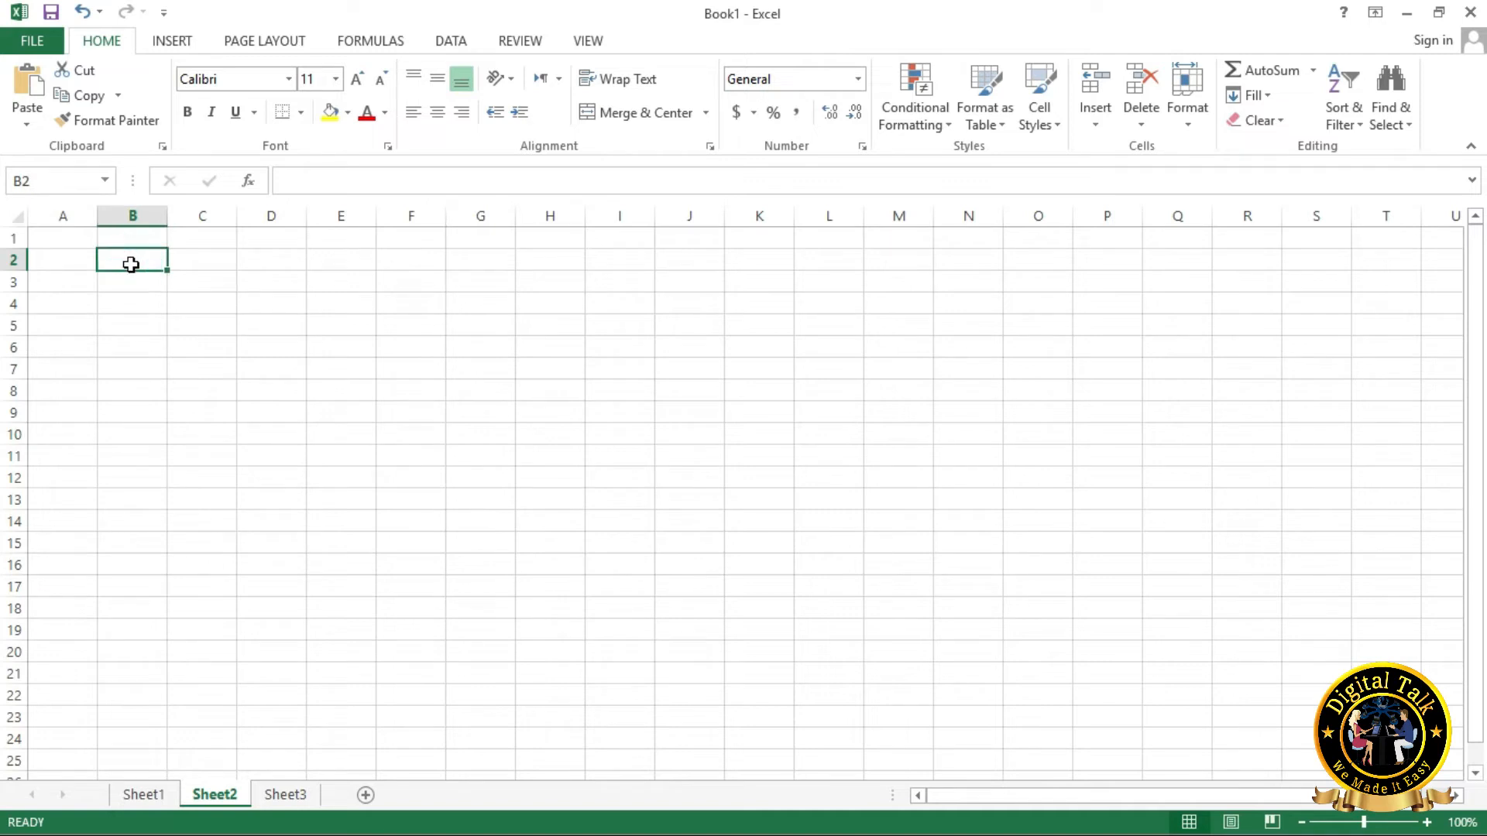
type("For")
type("mula")
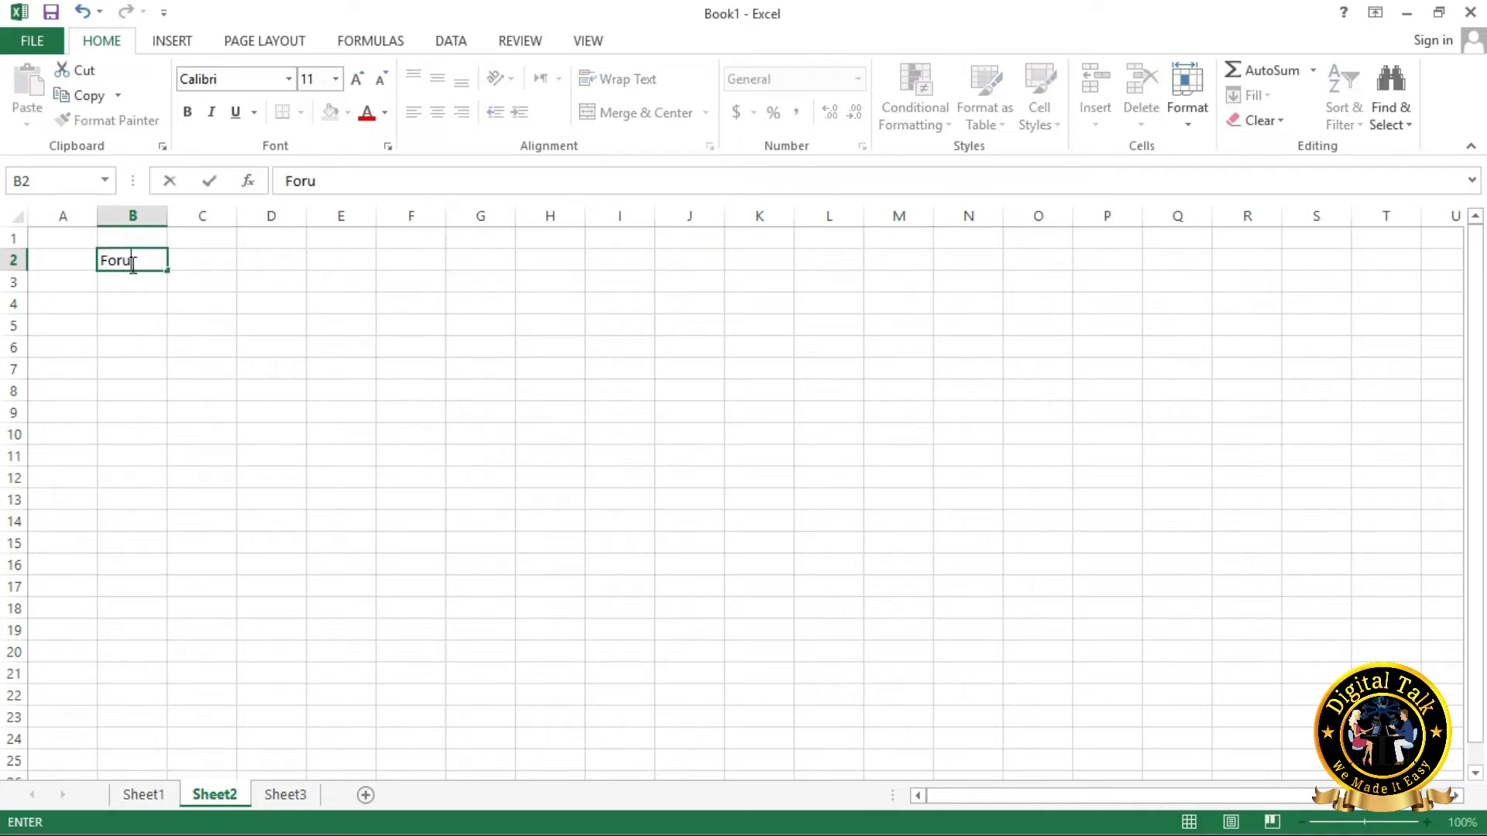
type(" Method")
key("Return")
type("Fu")
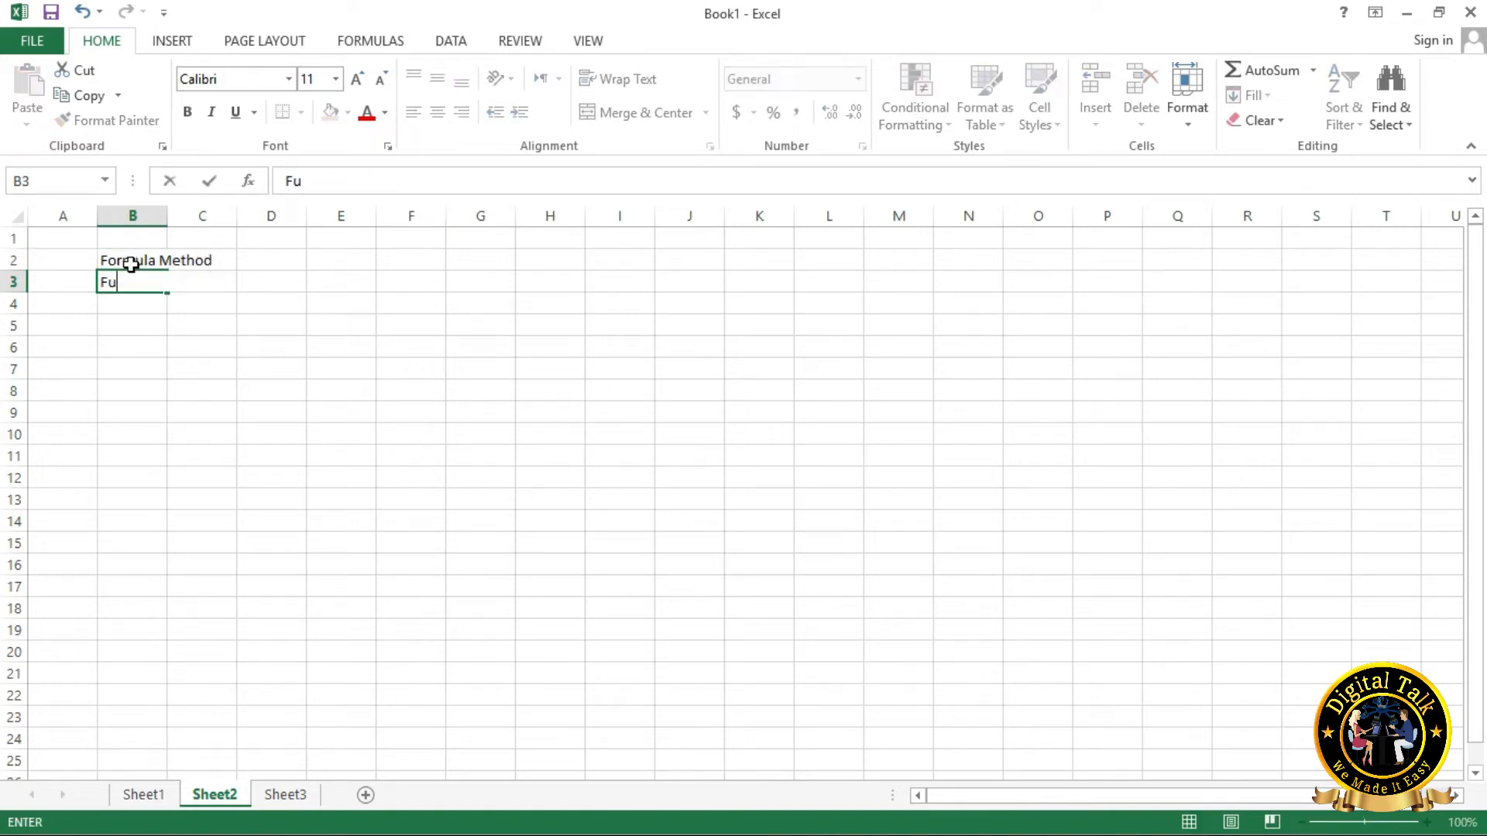
type("nction Method")
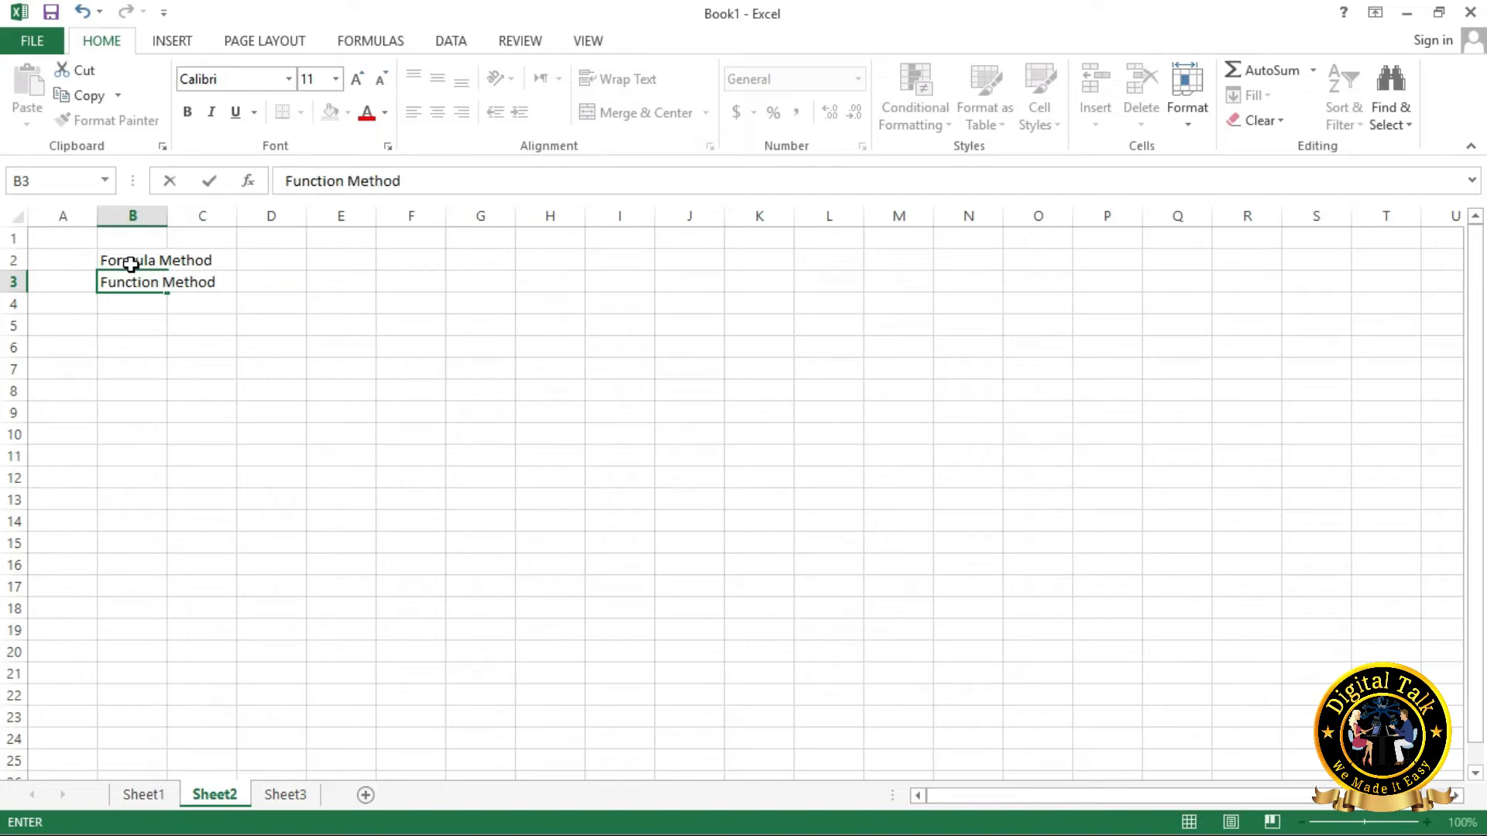
key("Return")
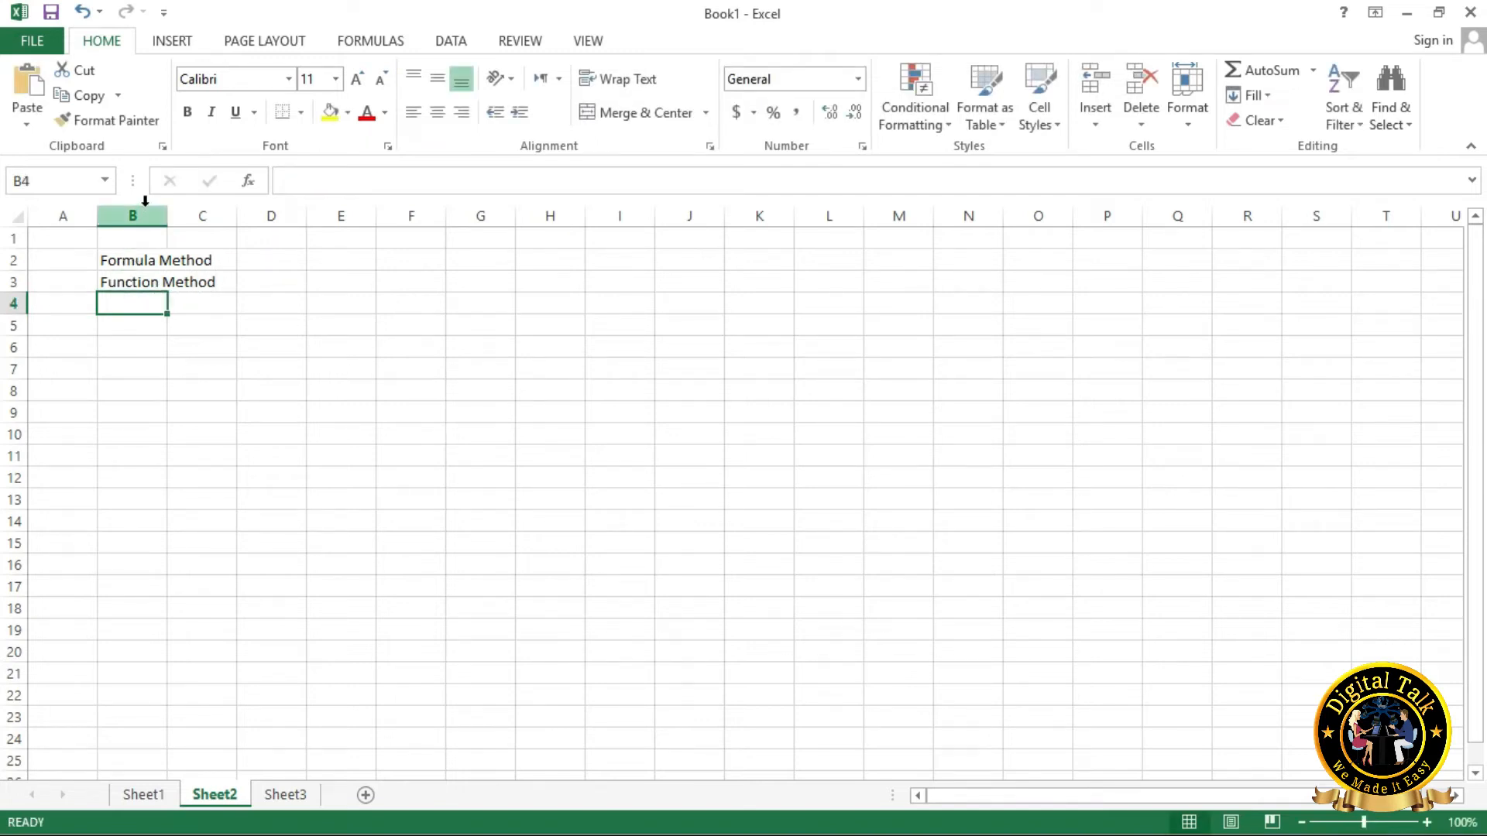
Widen column B so the Formula Method and Function Method labels fit, and select cell B2.
left_click_drag(167, 217, 231, 220)
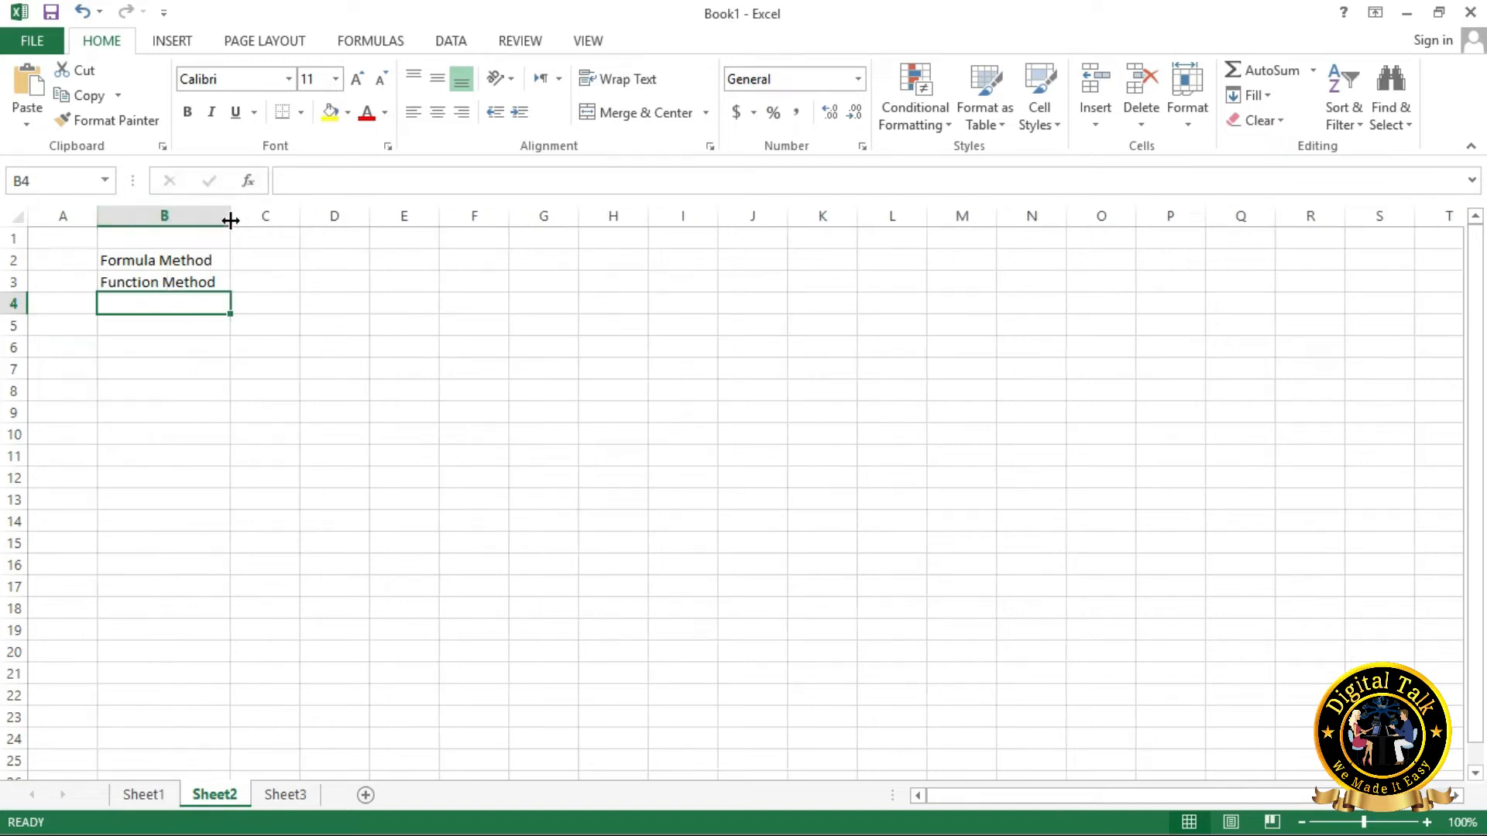
left_click(208, 261)
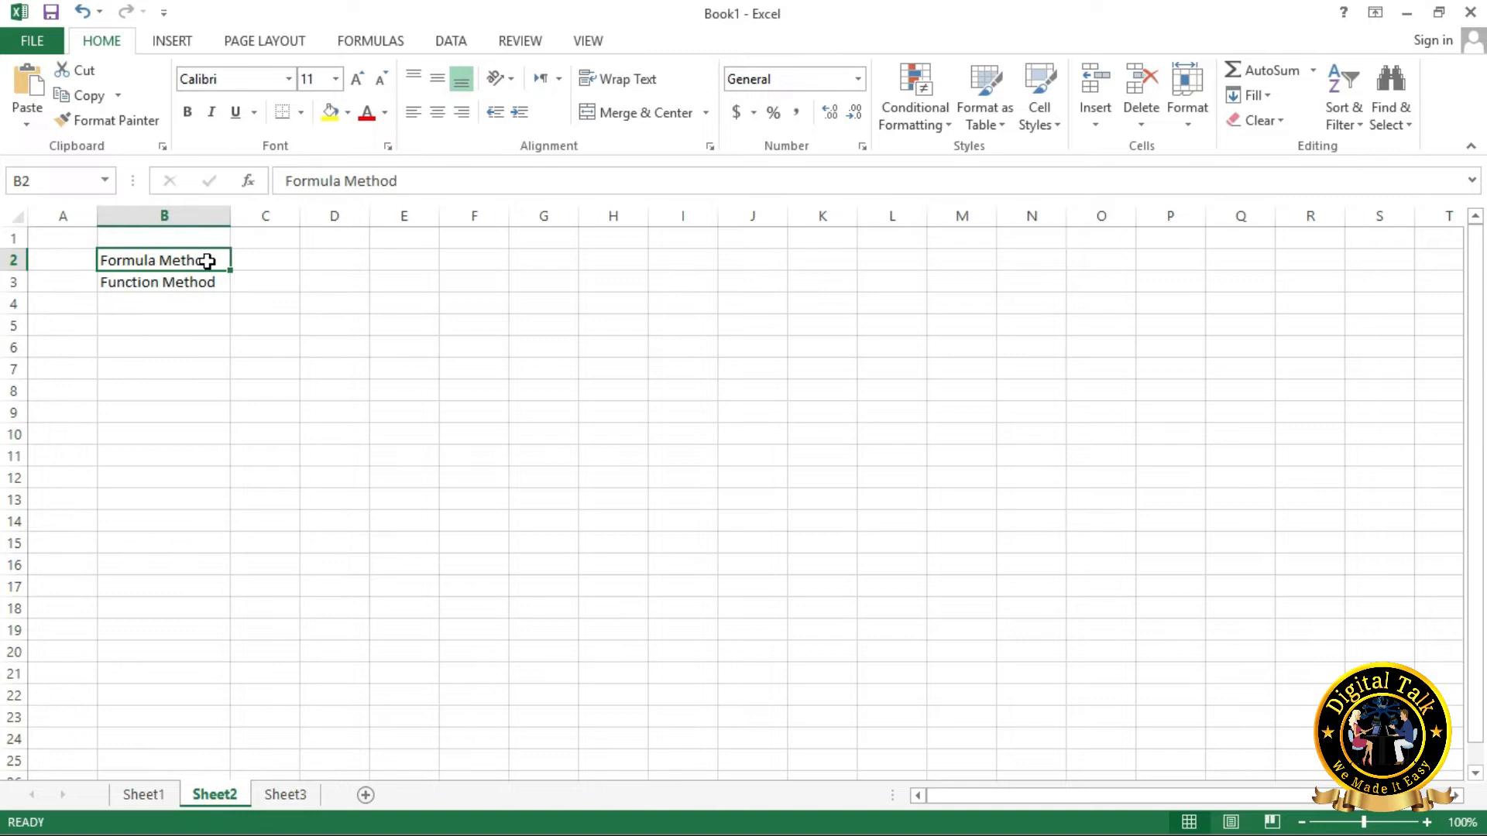
Enter the formula =E3+H2+G3 in cell C2 beside Formula Method, and reselect that cell.
left_click(277, 265)
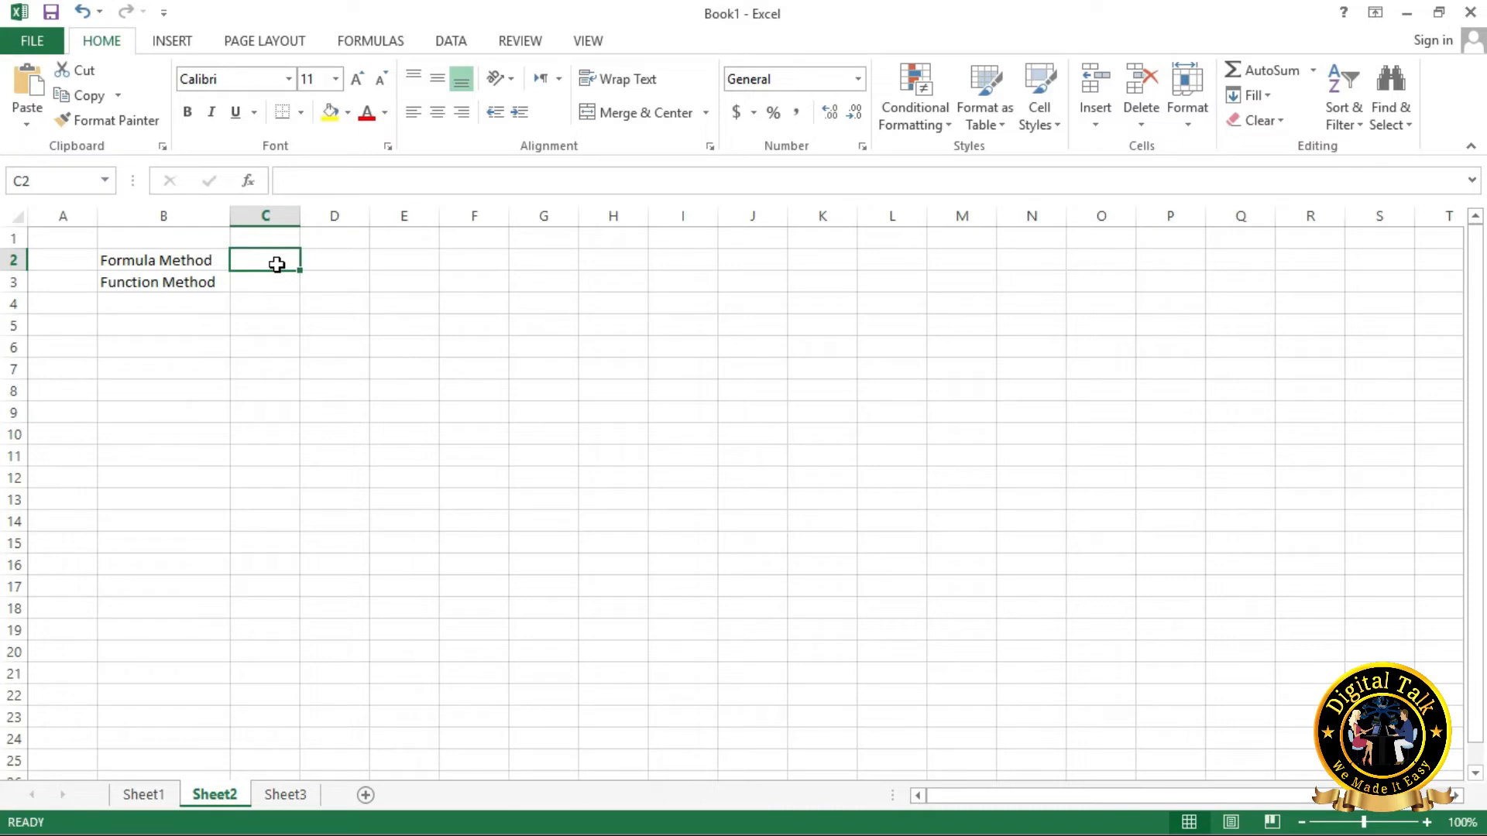
type("=")
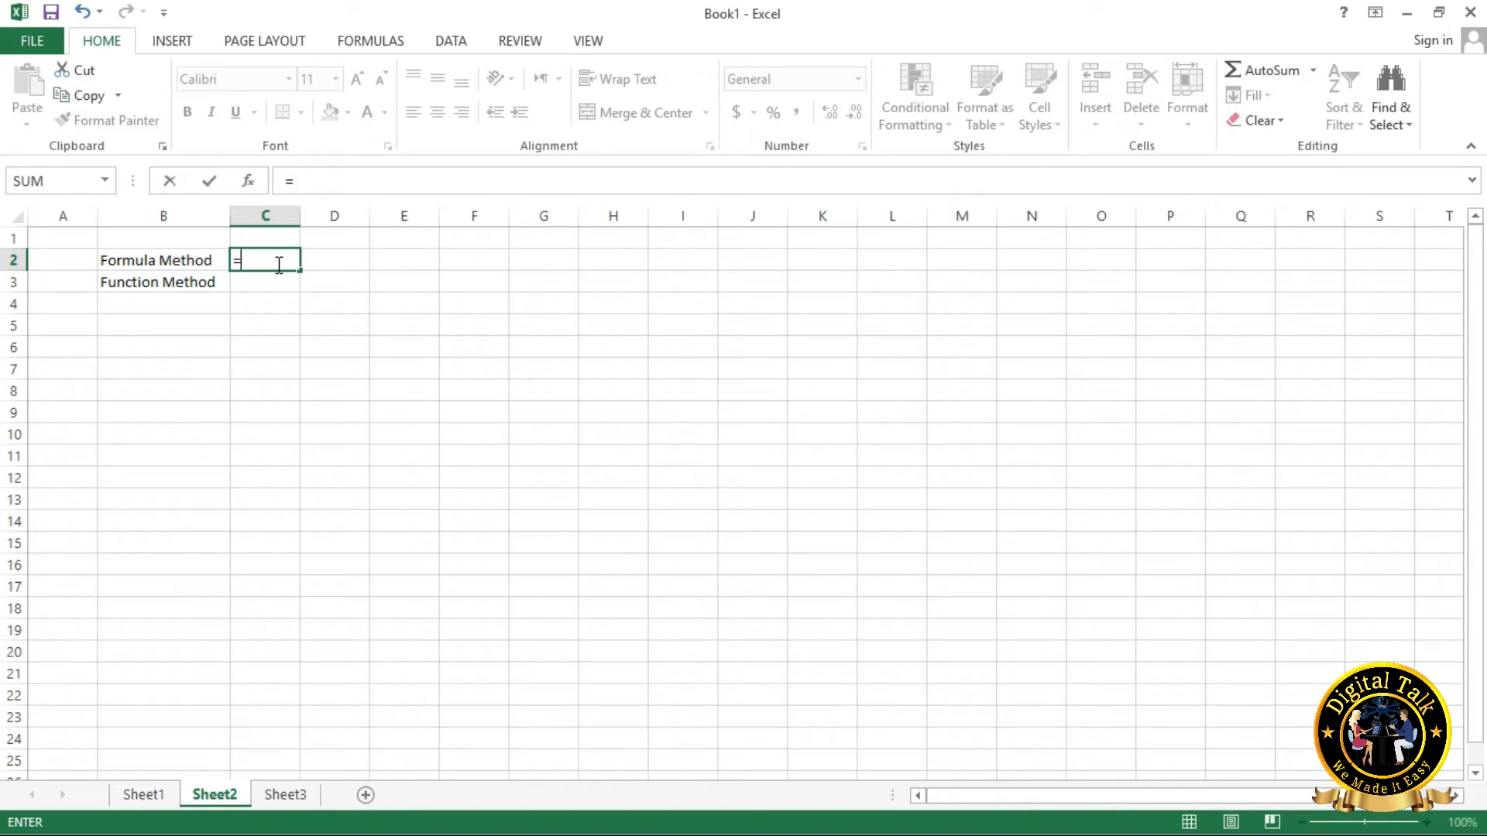
type("E")
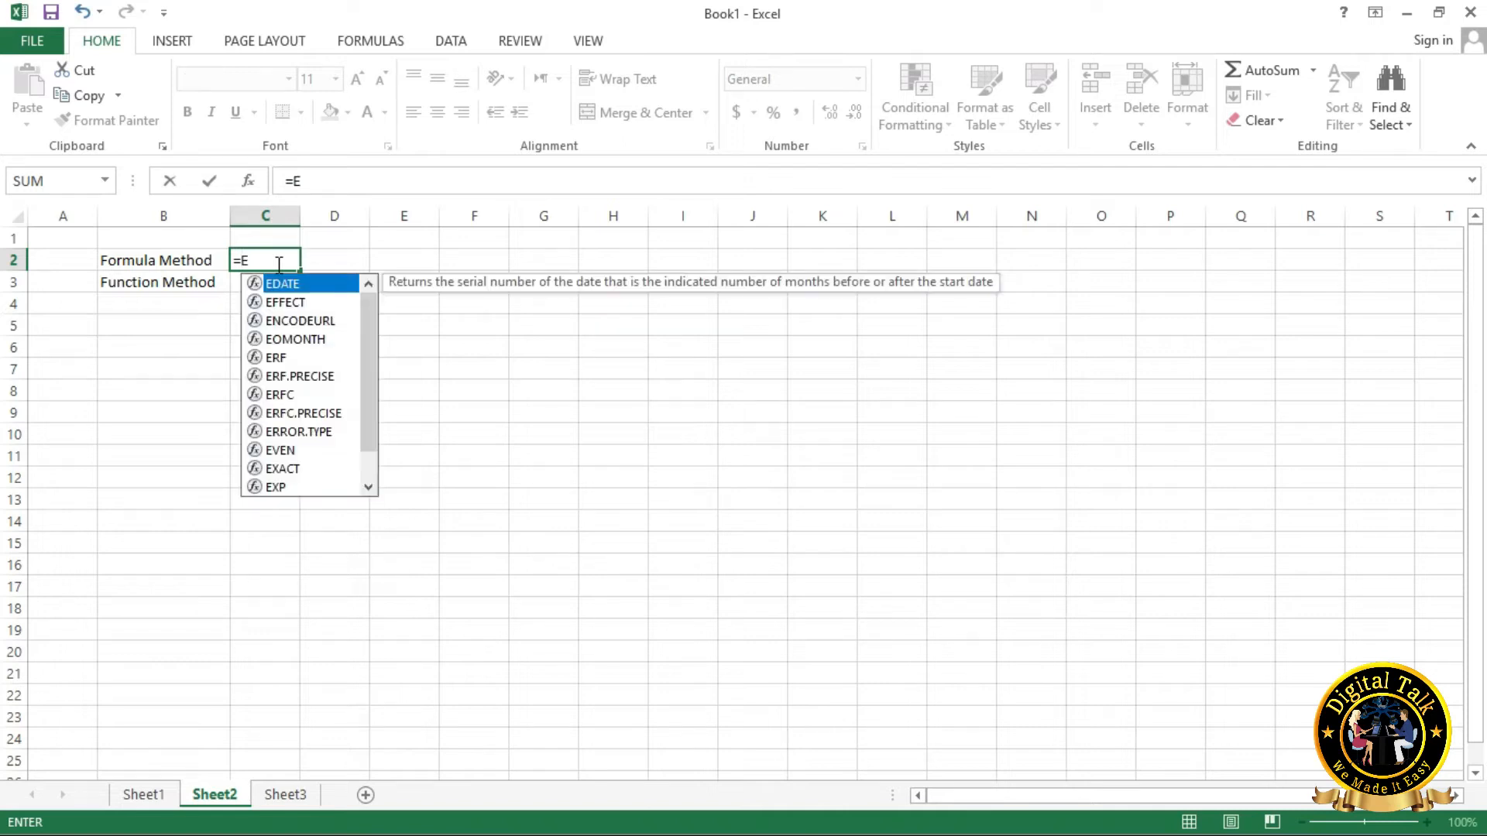
type("3")
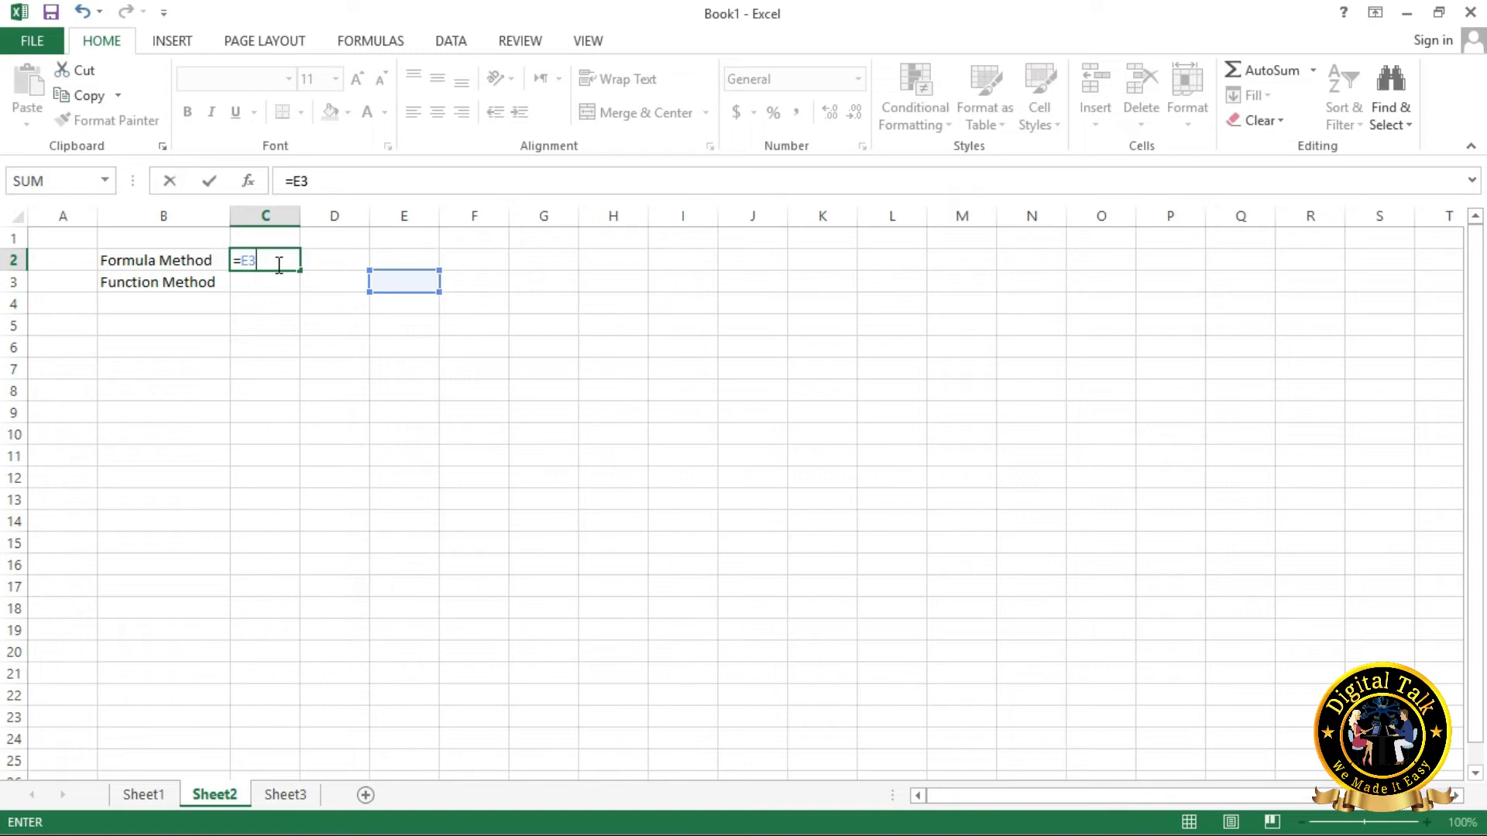
type("+")
type("H")
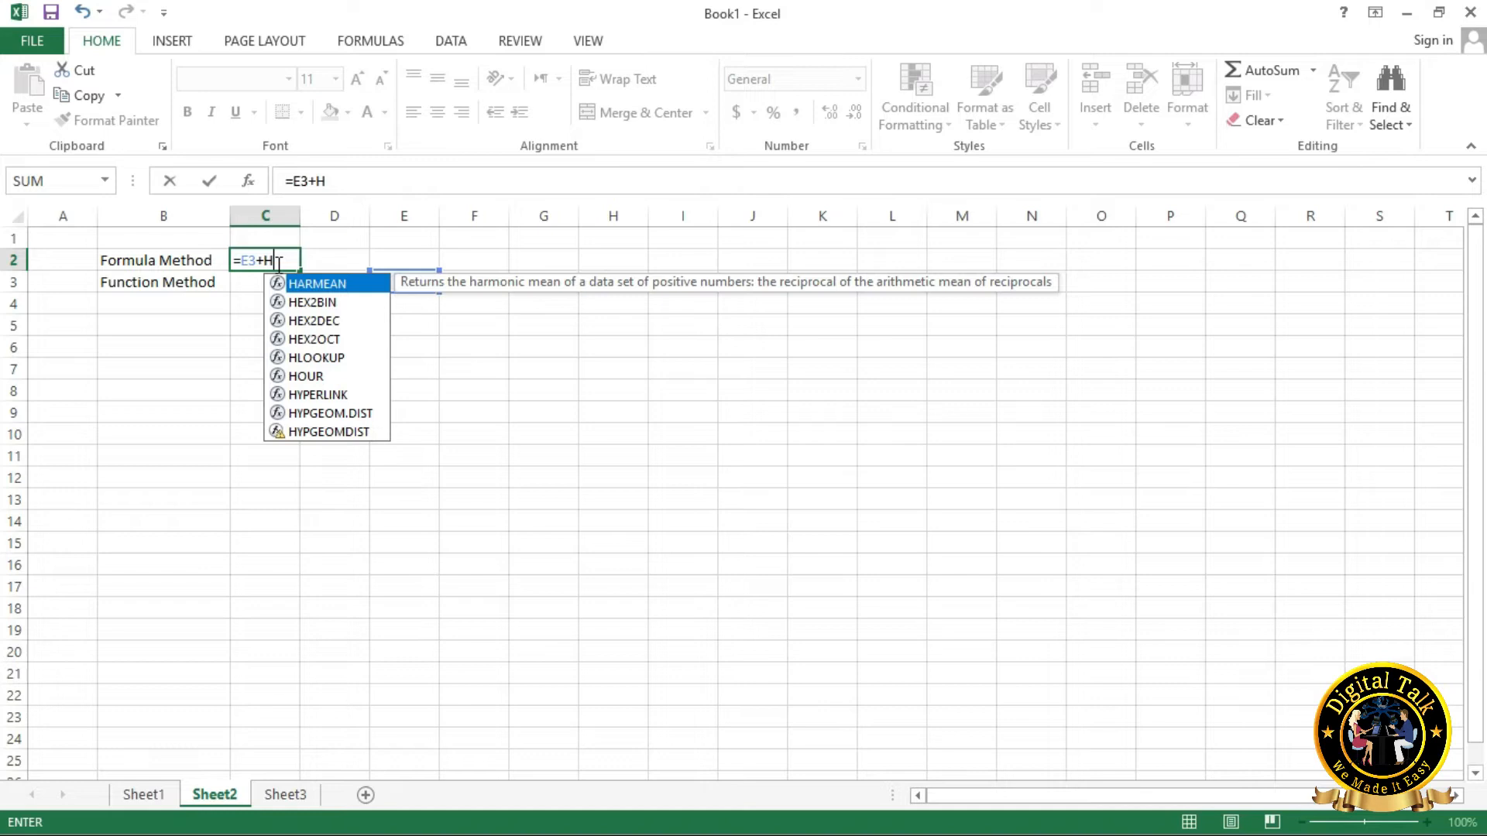
type("2")
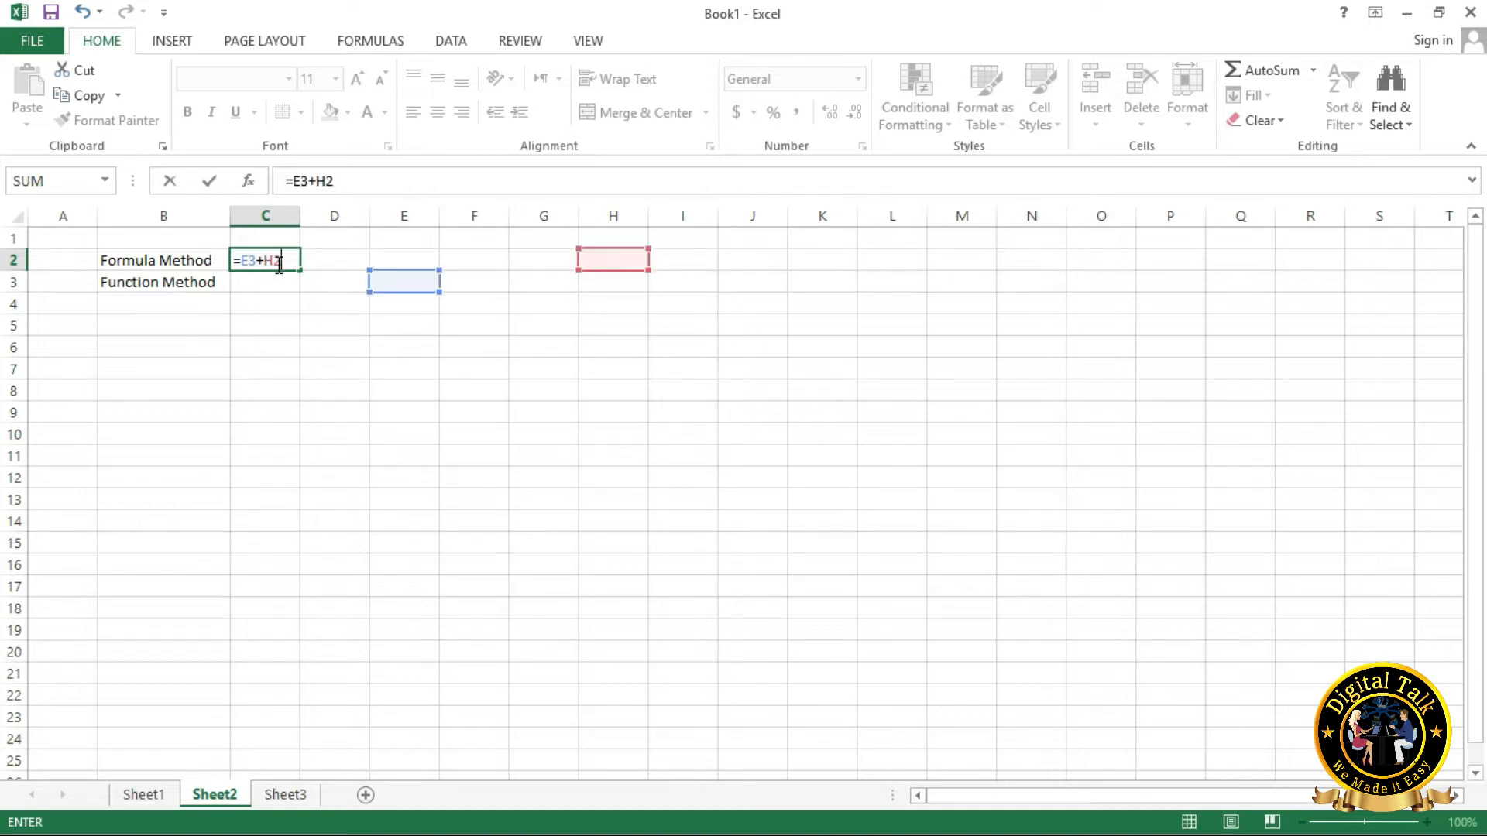
type("+")
type("G")
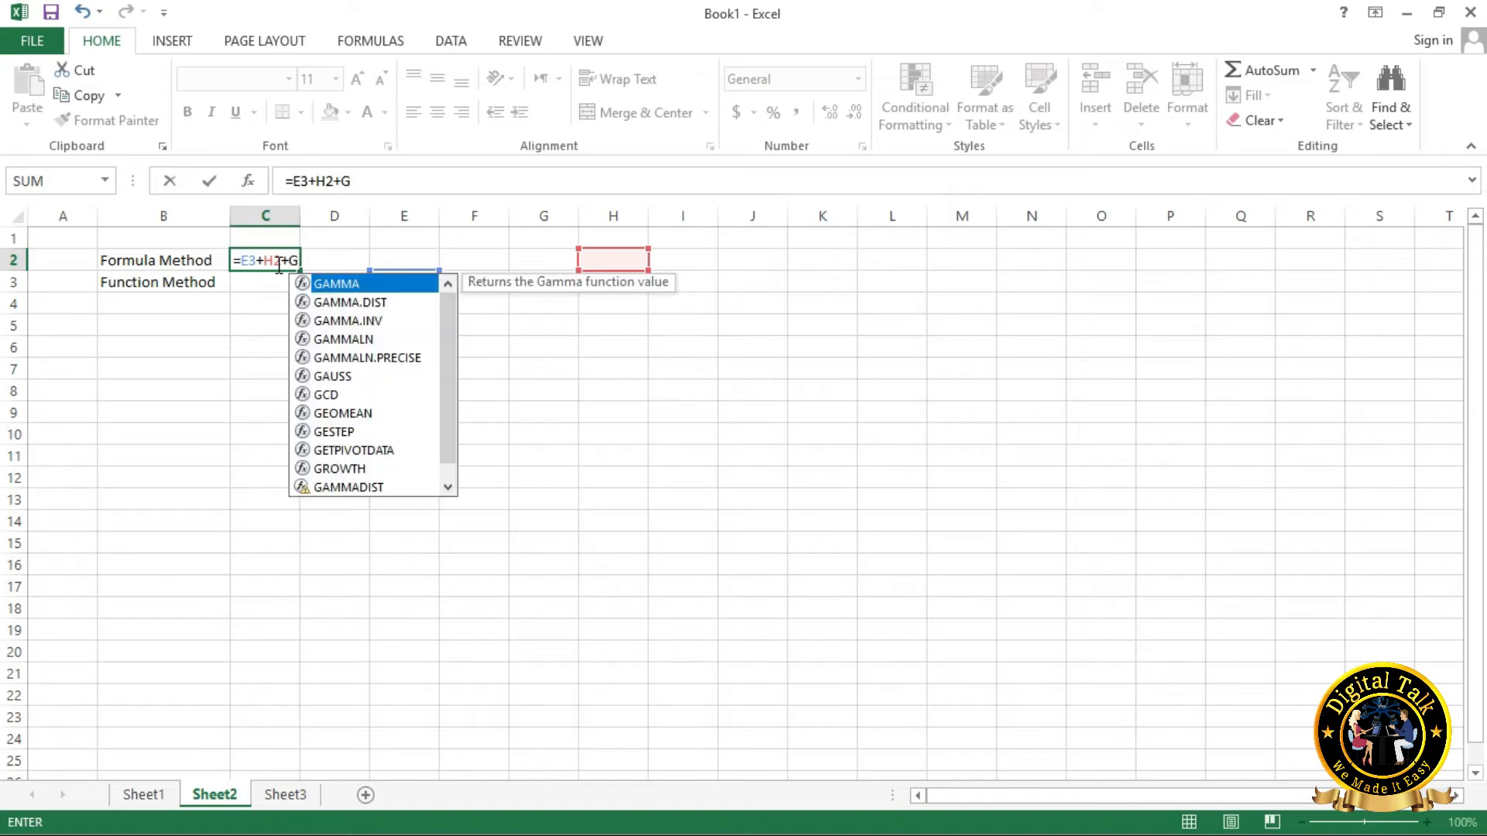
type("3")
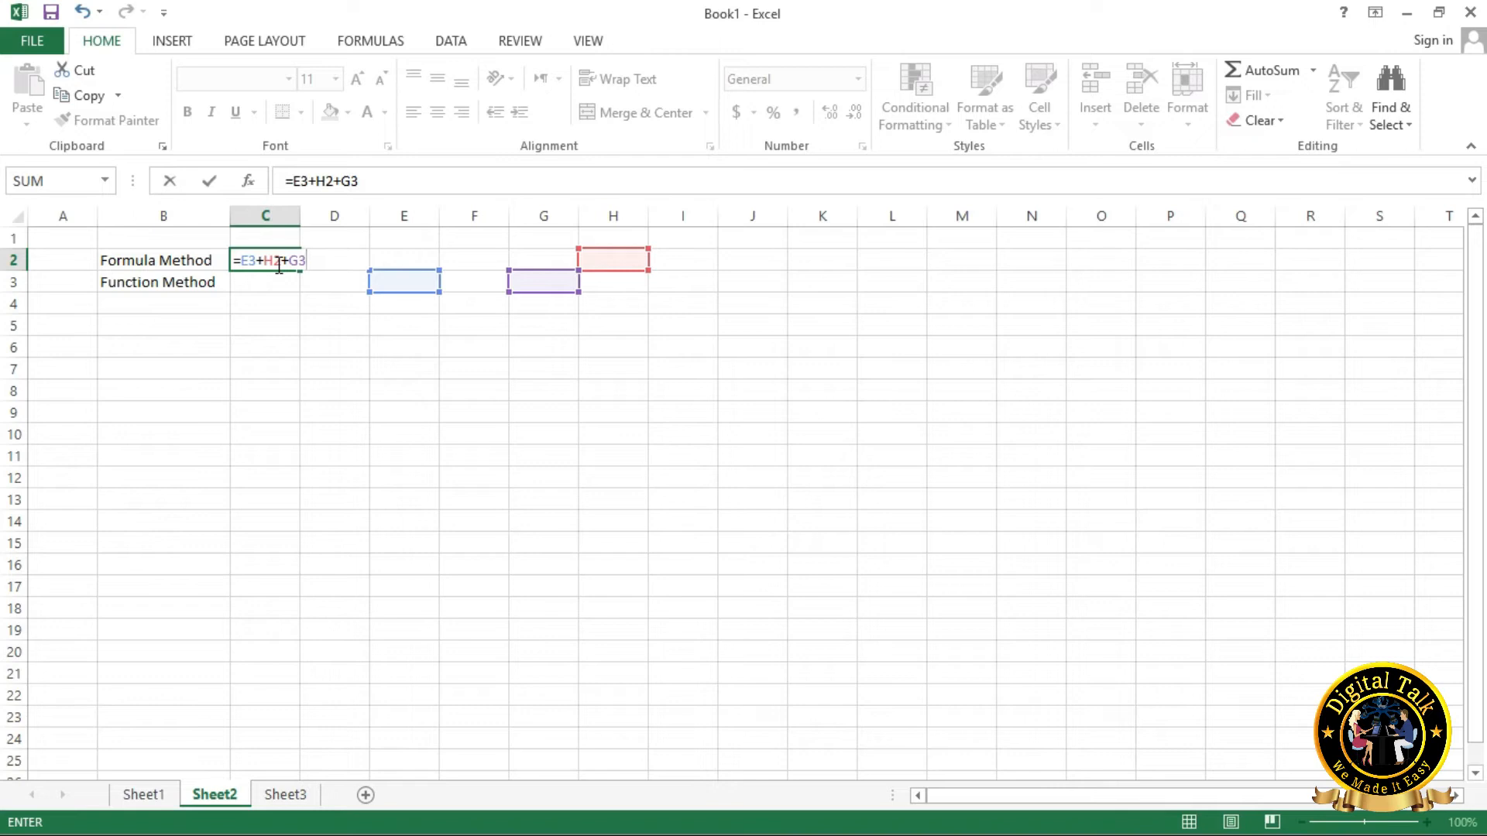
key("Return")
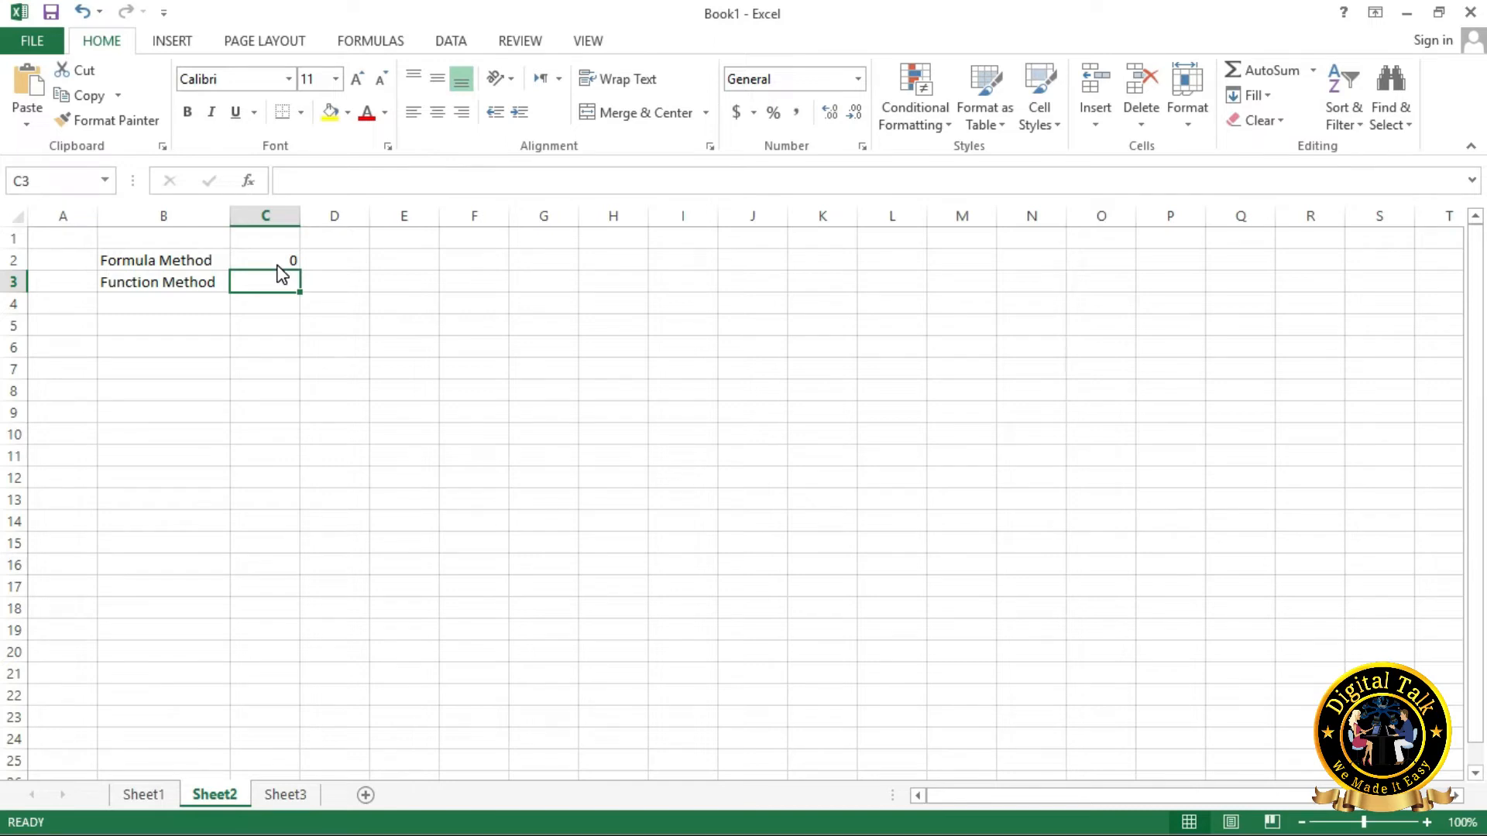
left_click(277, 259)
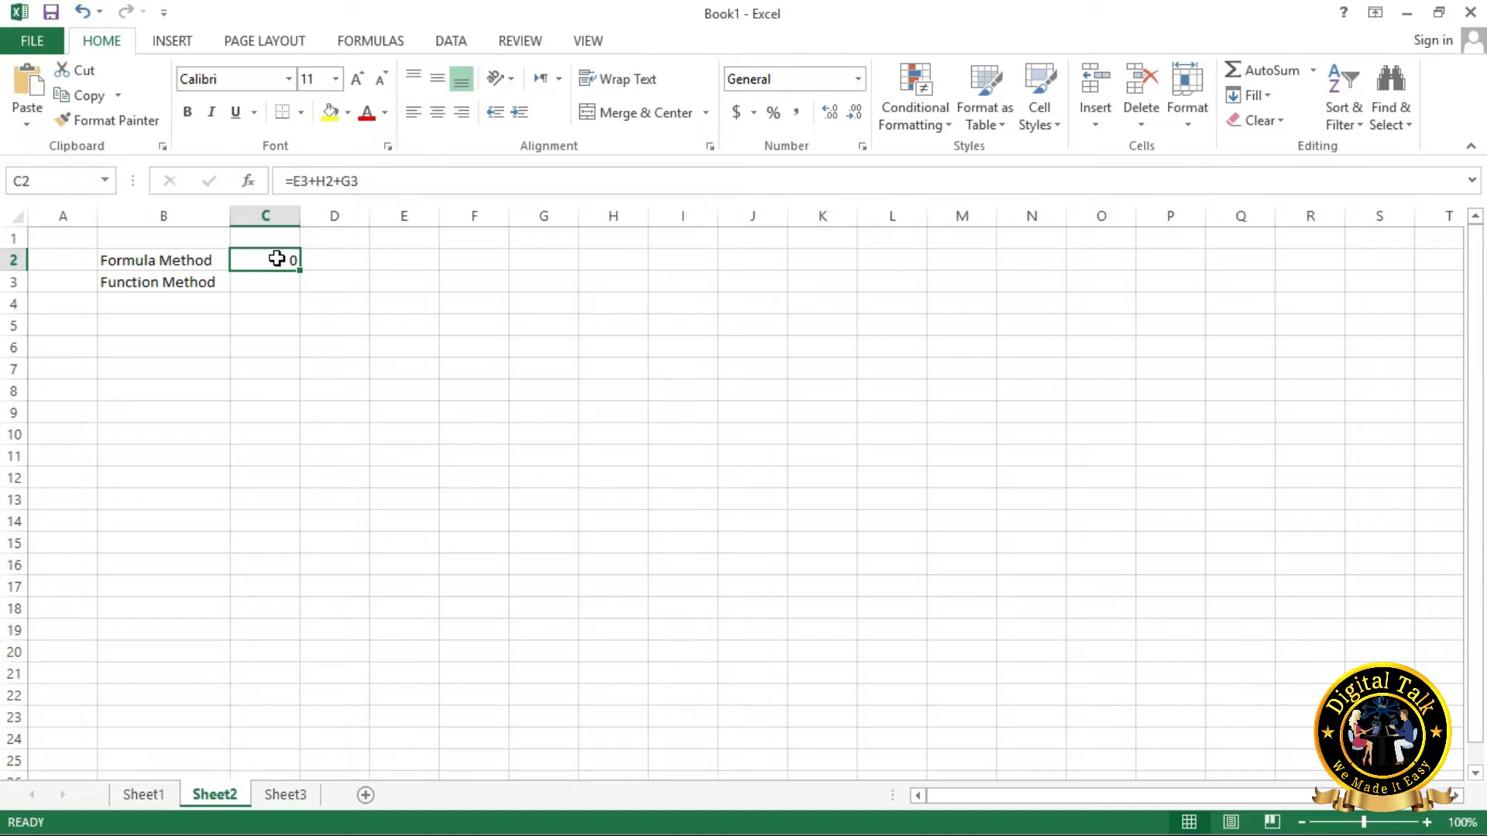
Enter the function =SUM(A1:D1) in cell C3 beside Function Method.
left_click(275, 283)
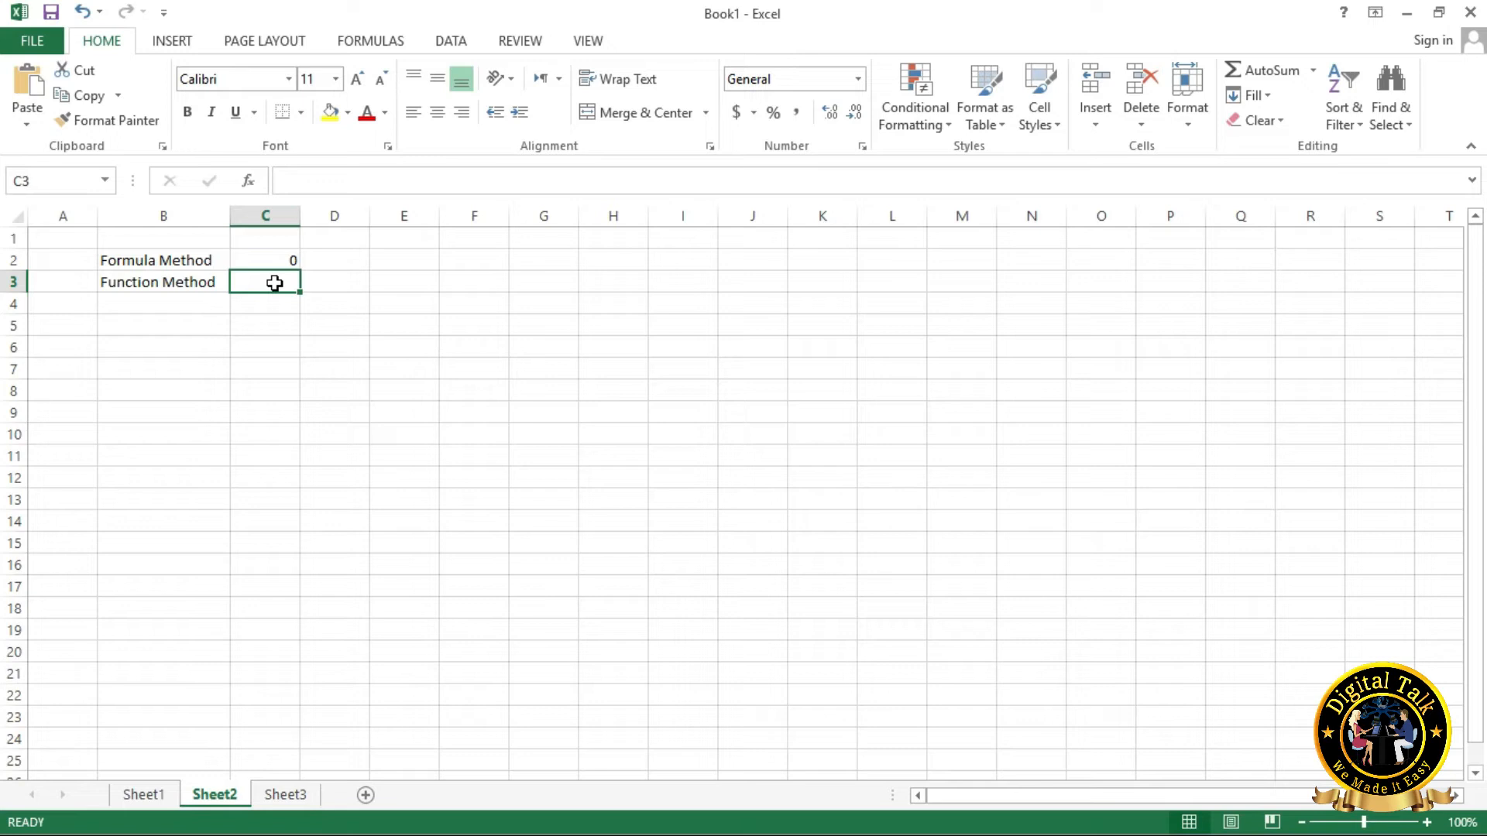
type("=")
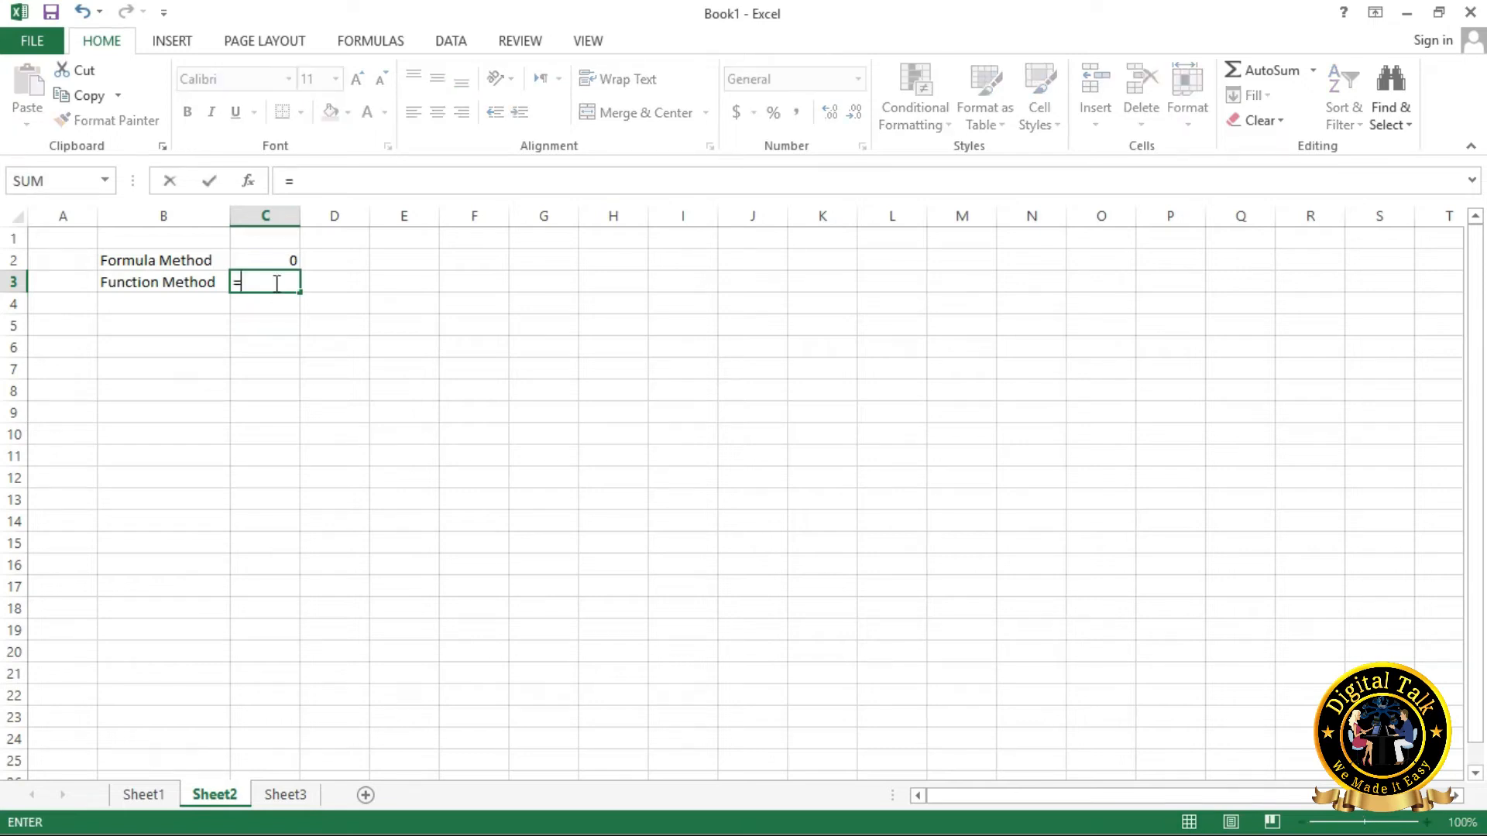
type("SUM")
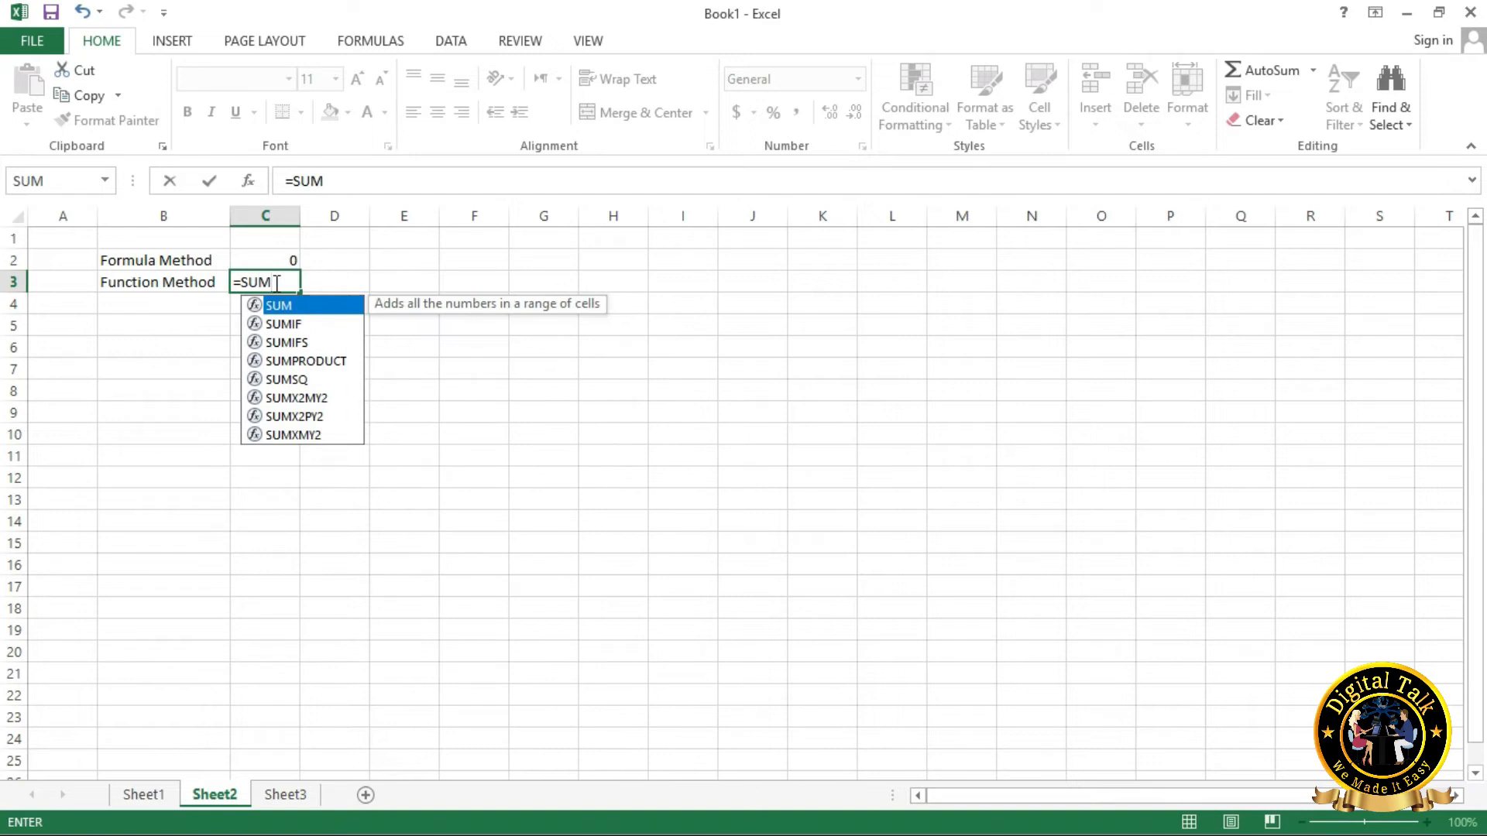
type("(")
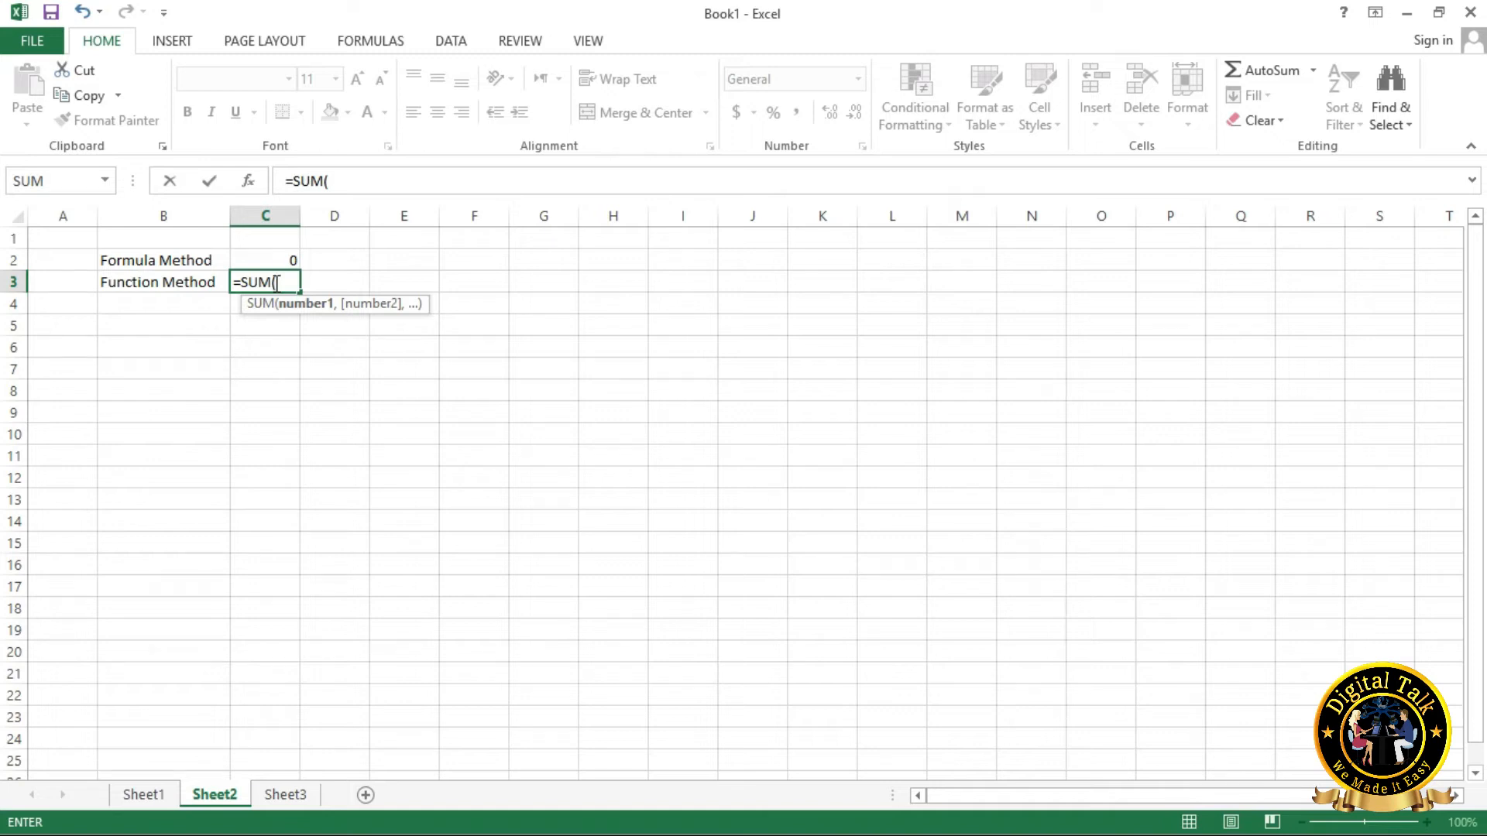
type("A")
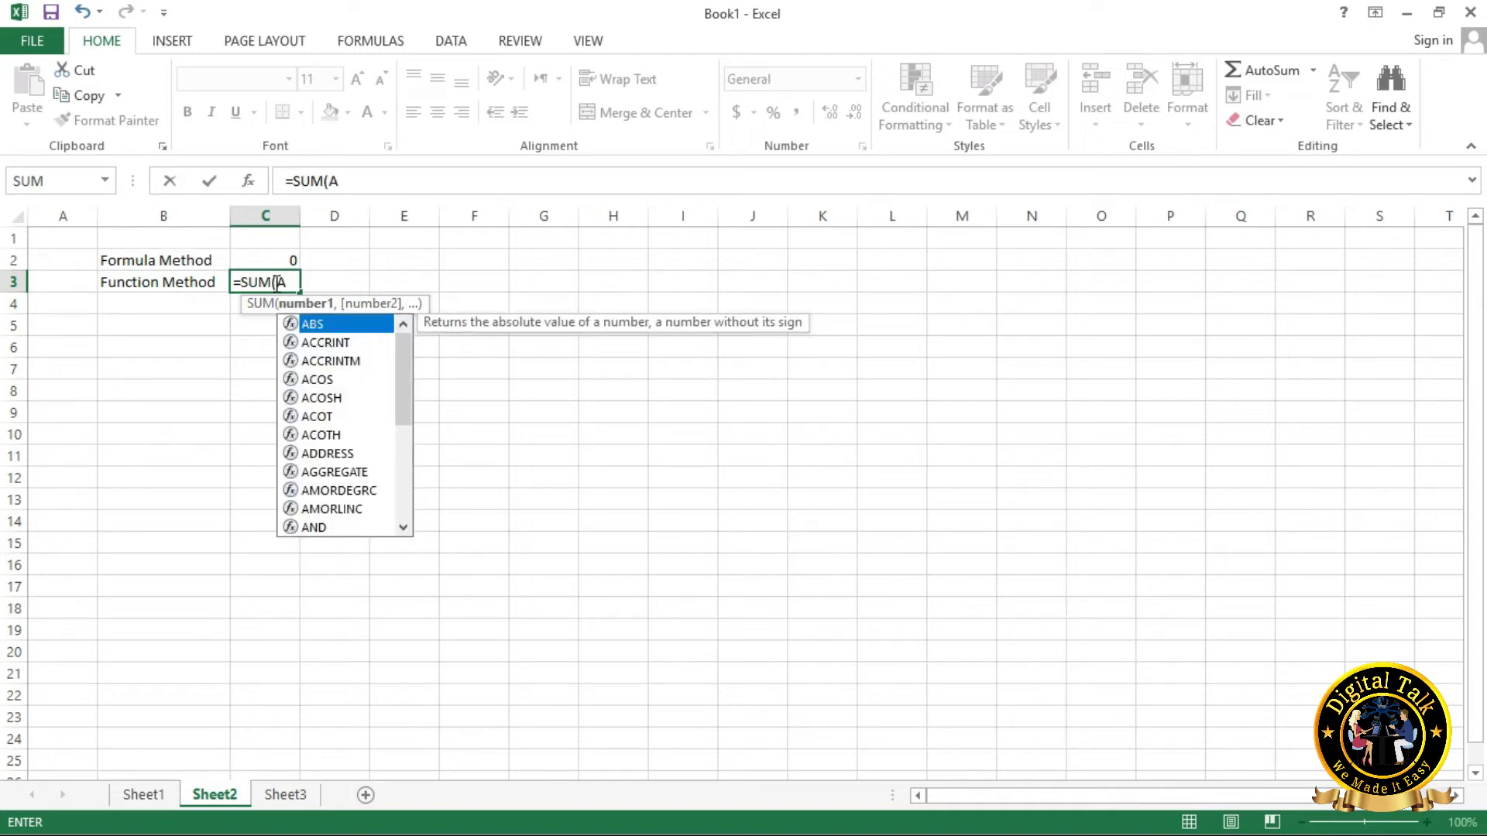
type("1")
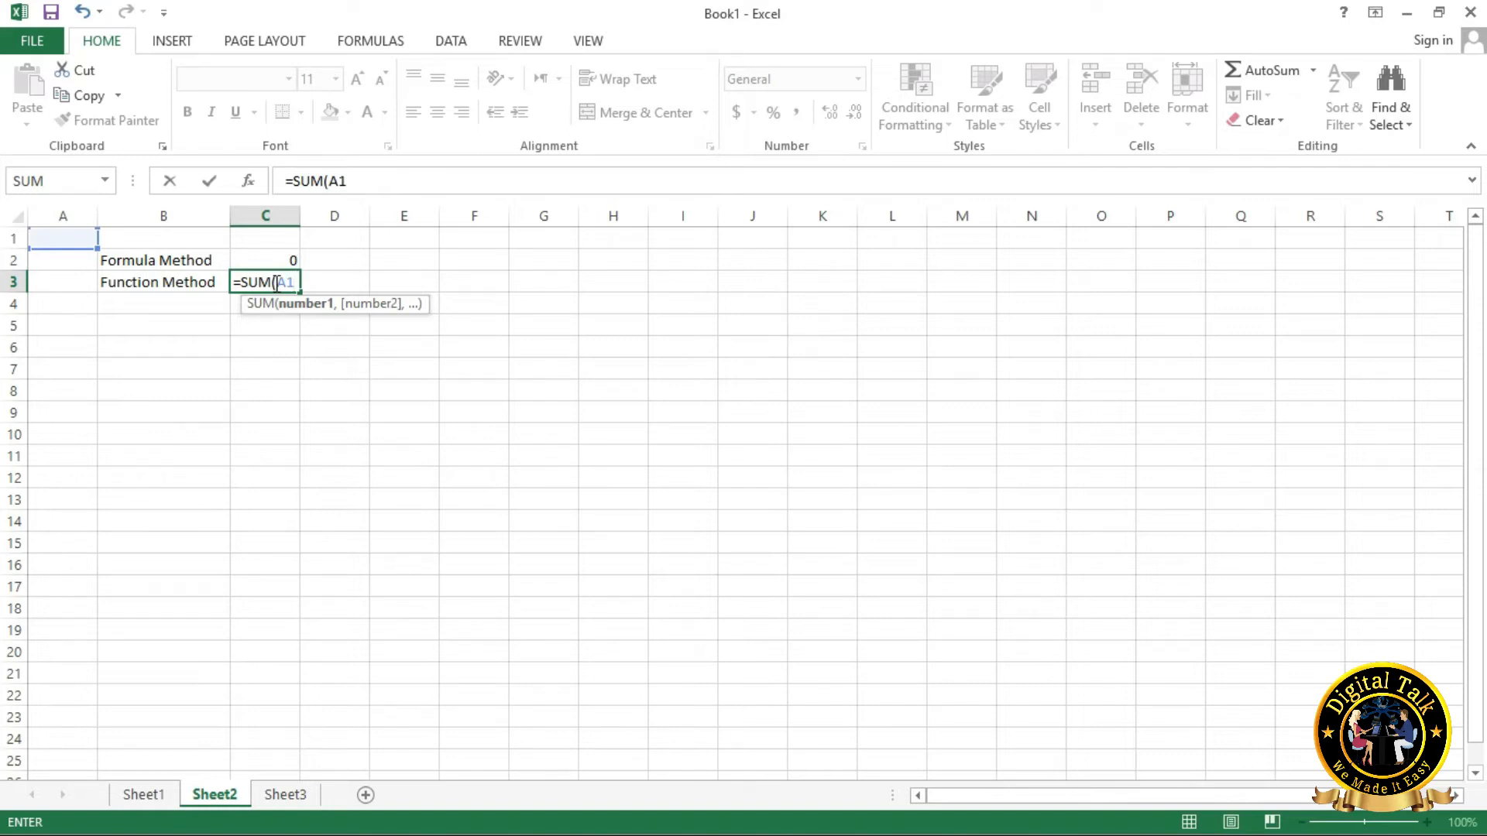
type(":A")
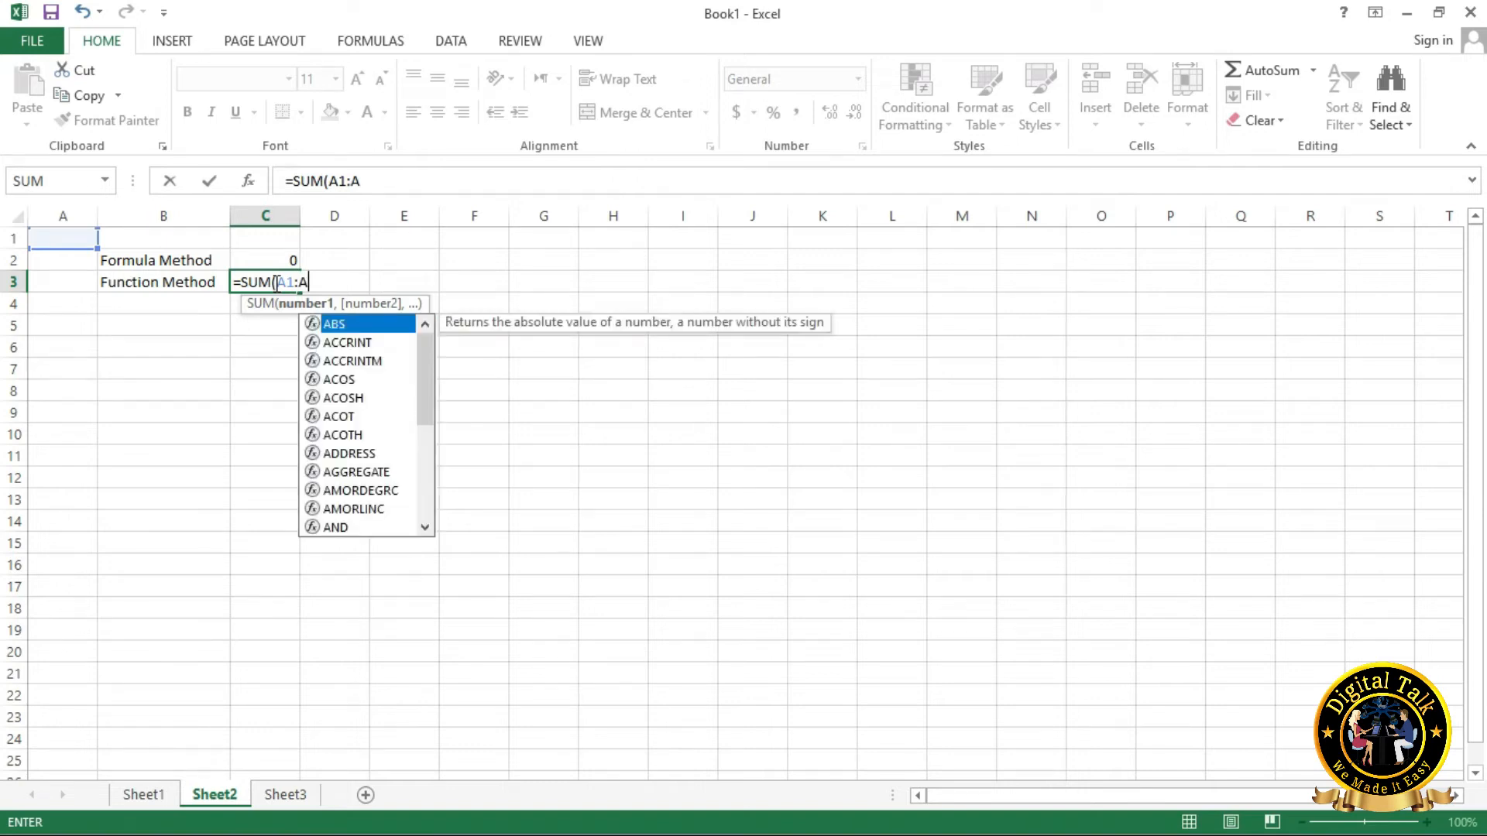
key("BackSpace")
type("D1")
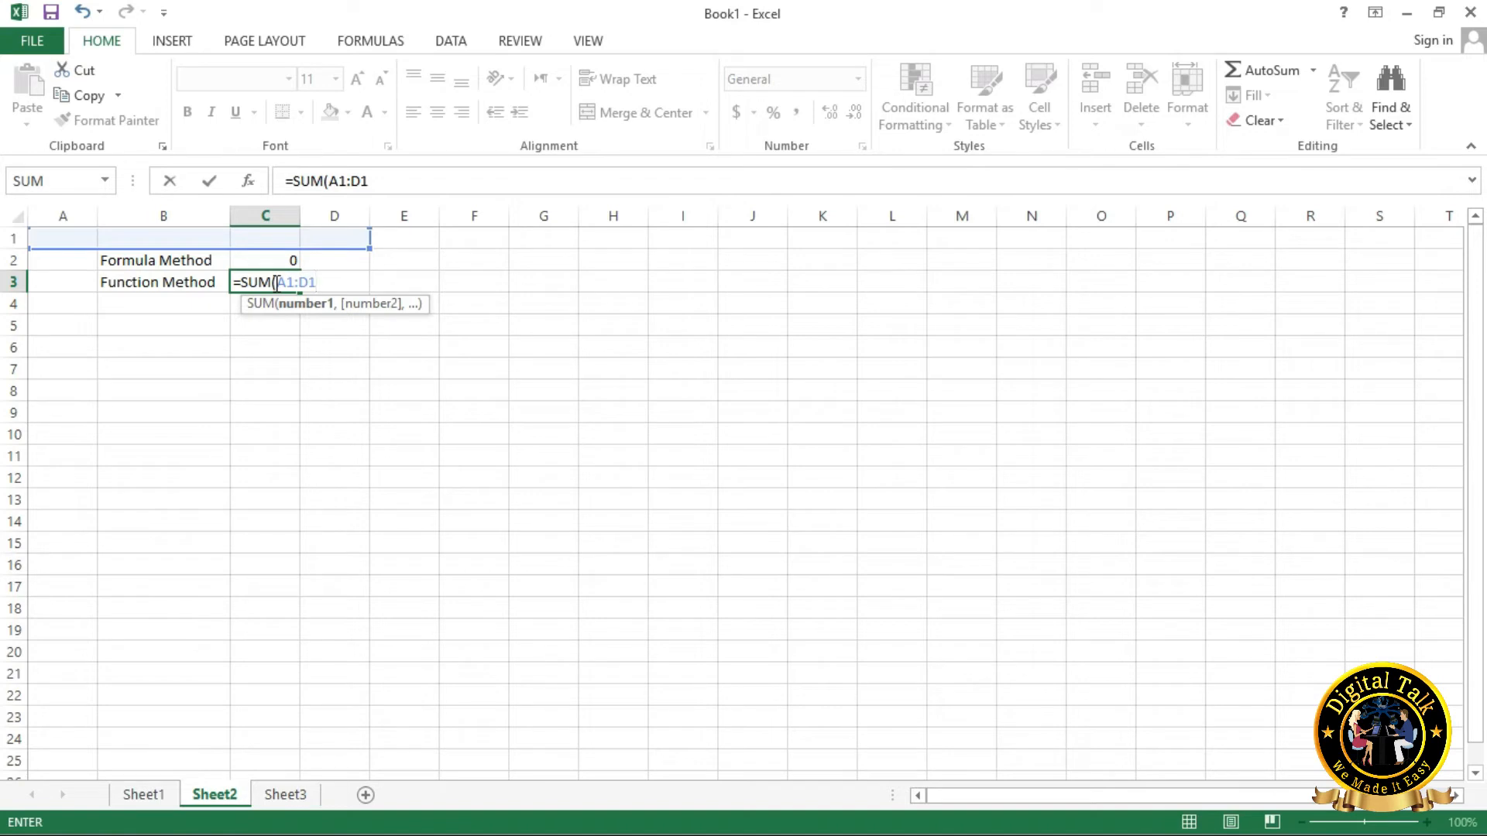
type(")")
key("Return")
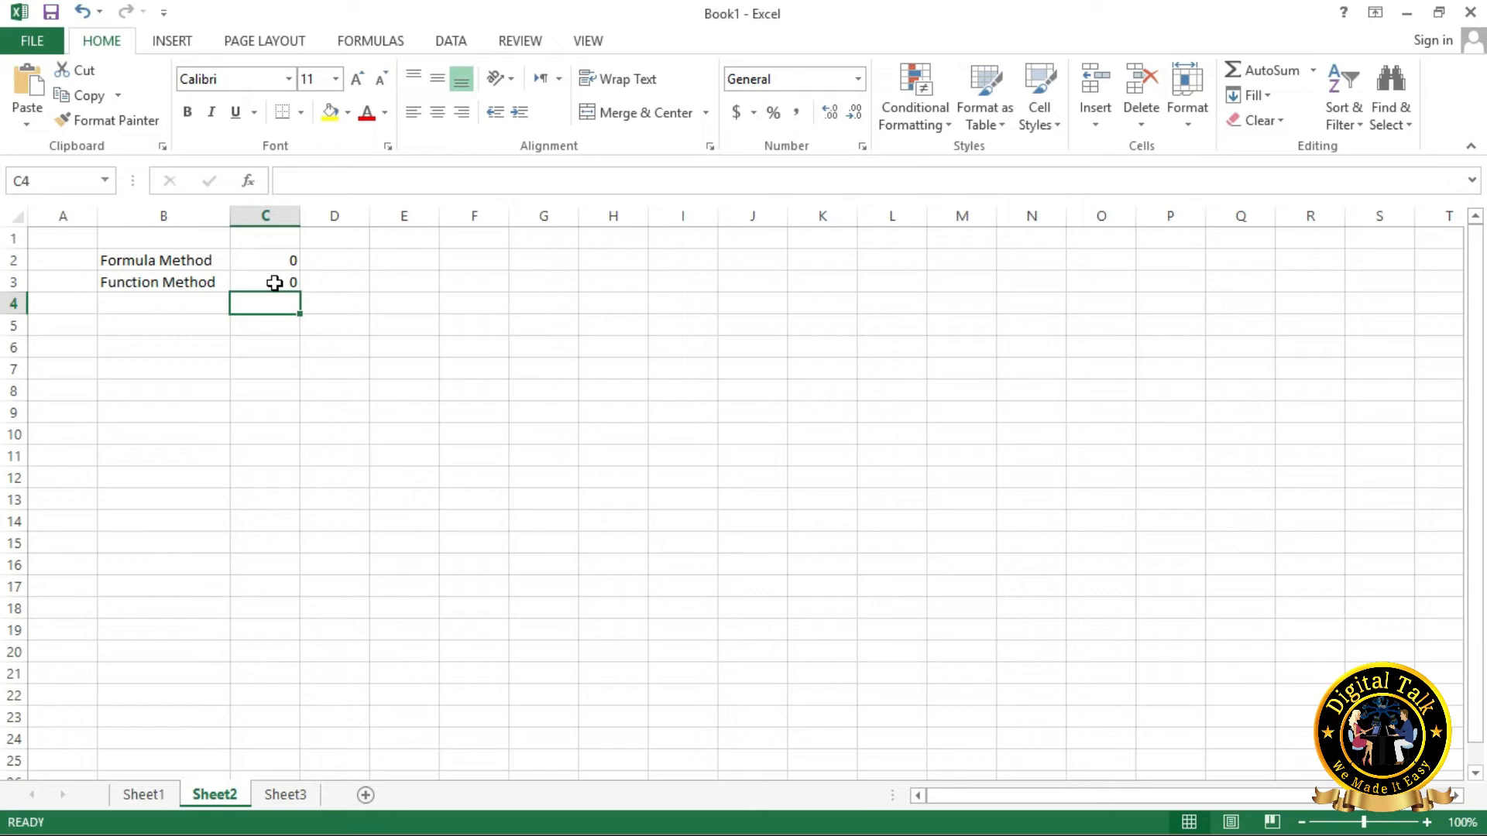
Clear the contents of the whole of Sheet2 and deselect it.
key("ctrl+a")
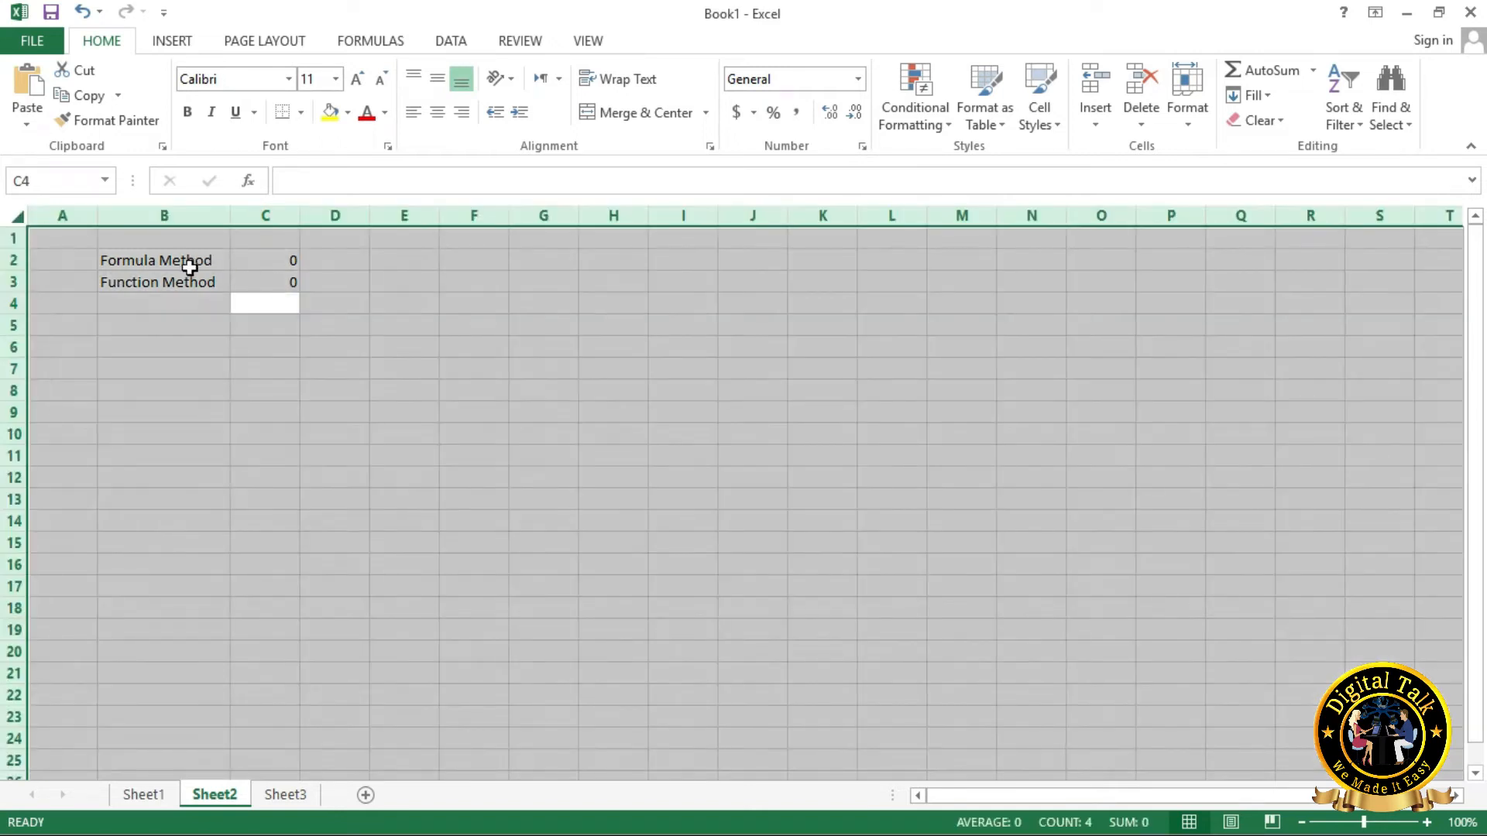
key("Delete")
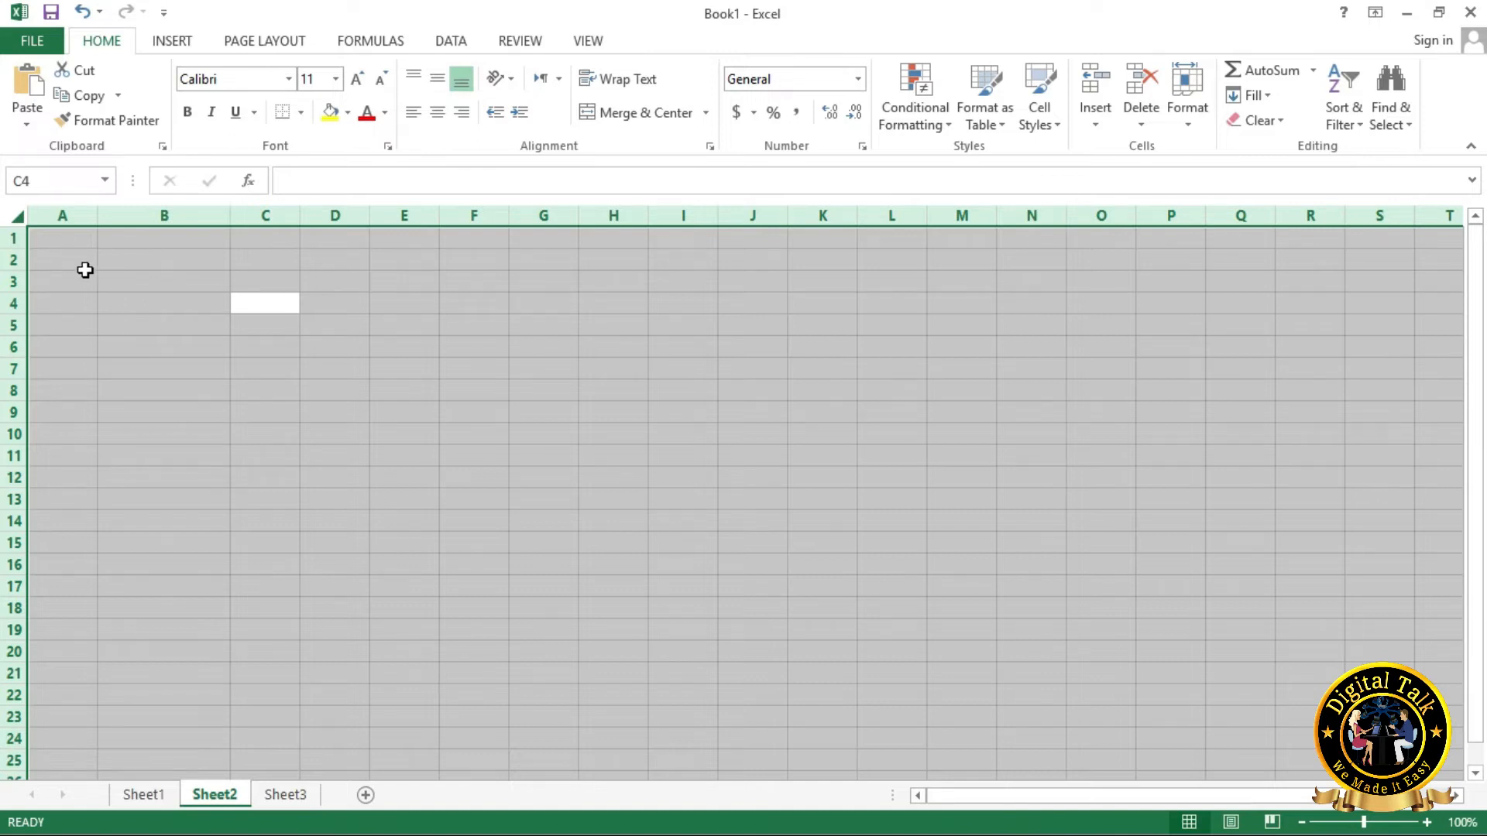
left_click(116, 270)
left_click(61, 257)
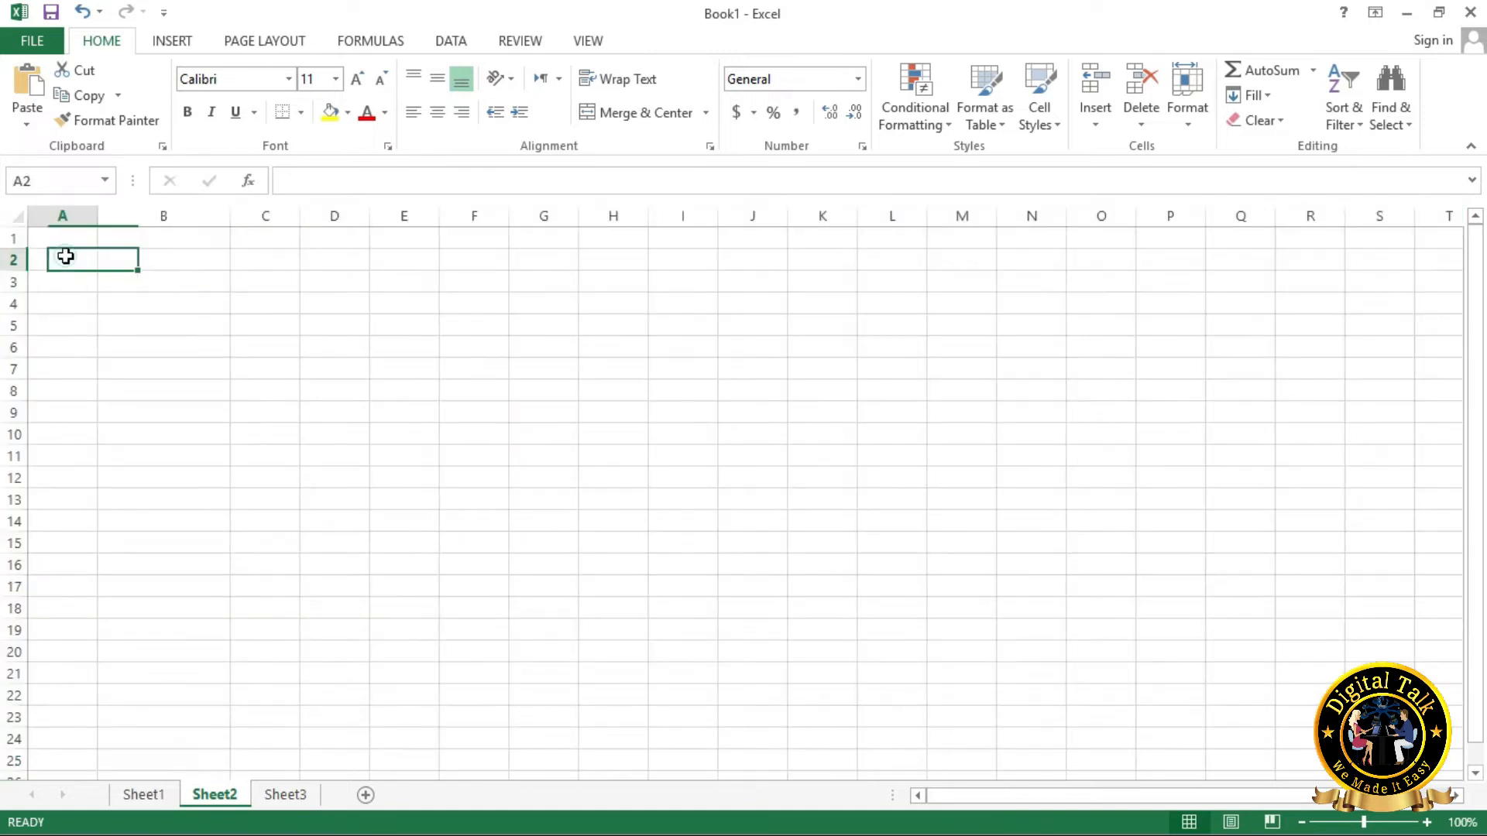
Enter the title Digital Talk Nigeria PLC in cell A1.
left_click(73, 237)
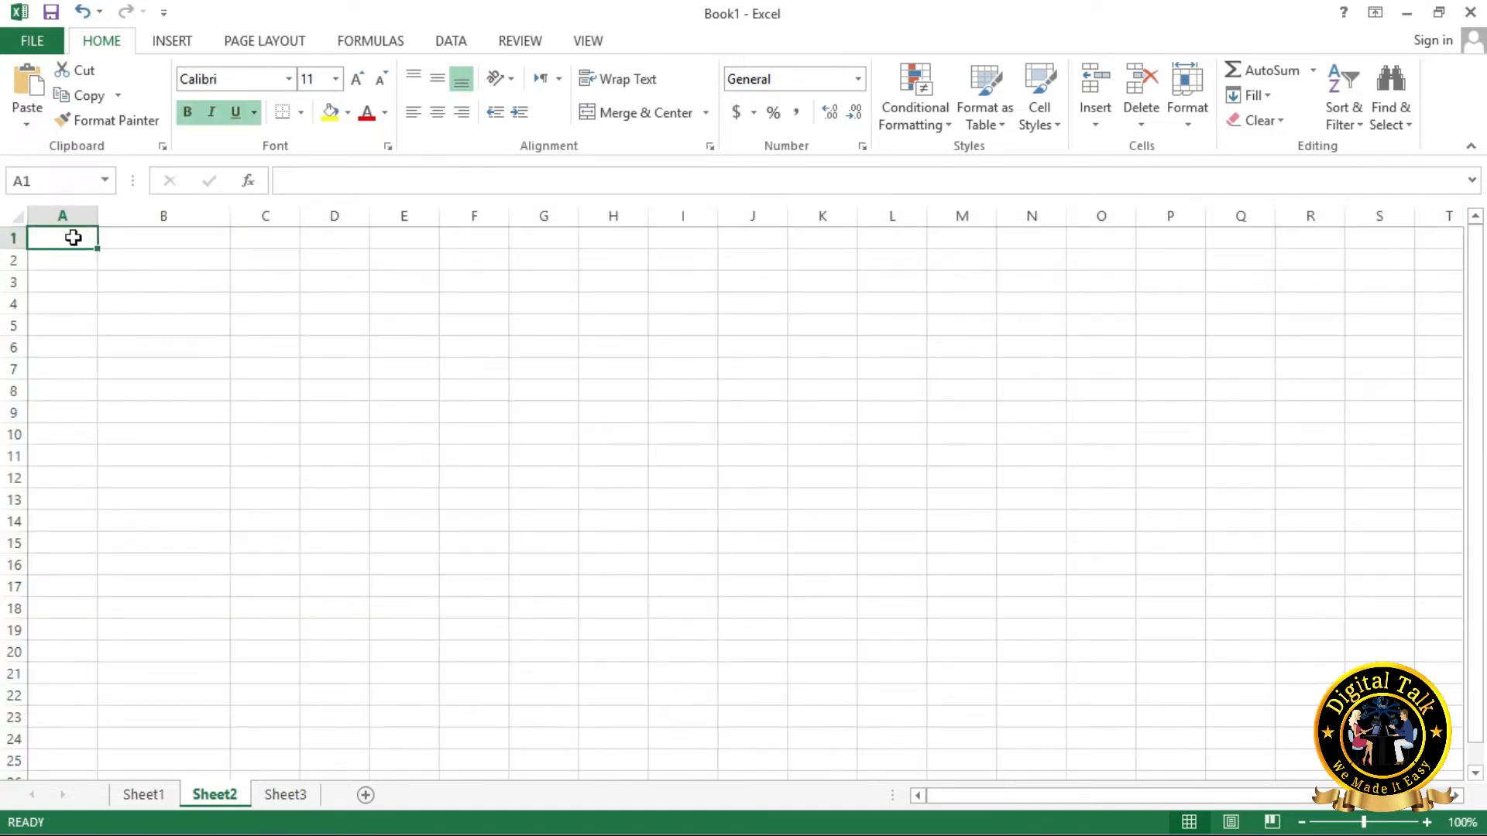
type("Digita")
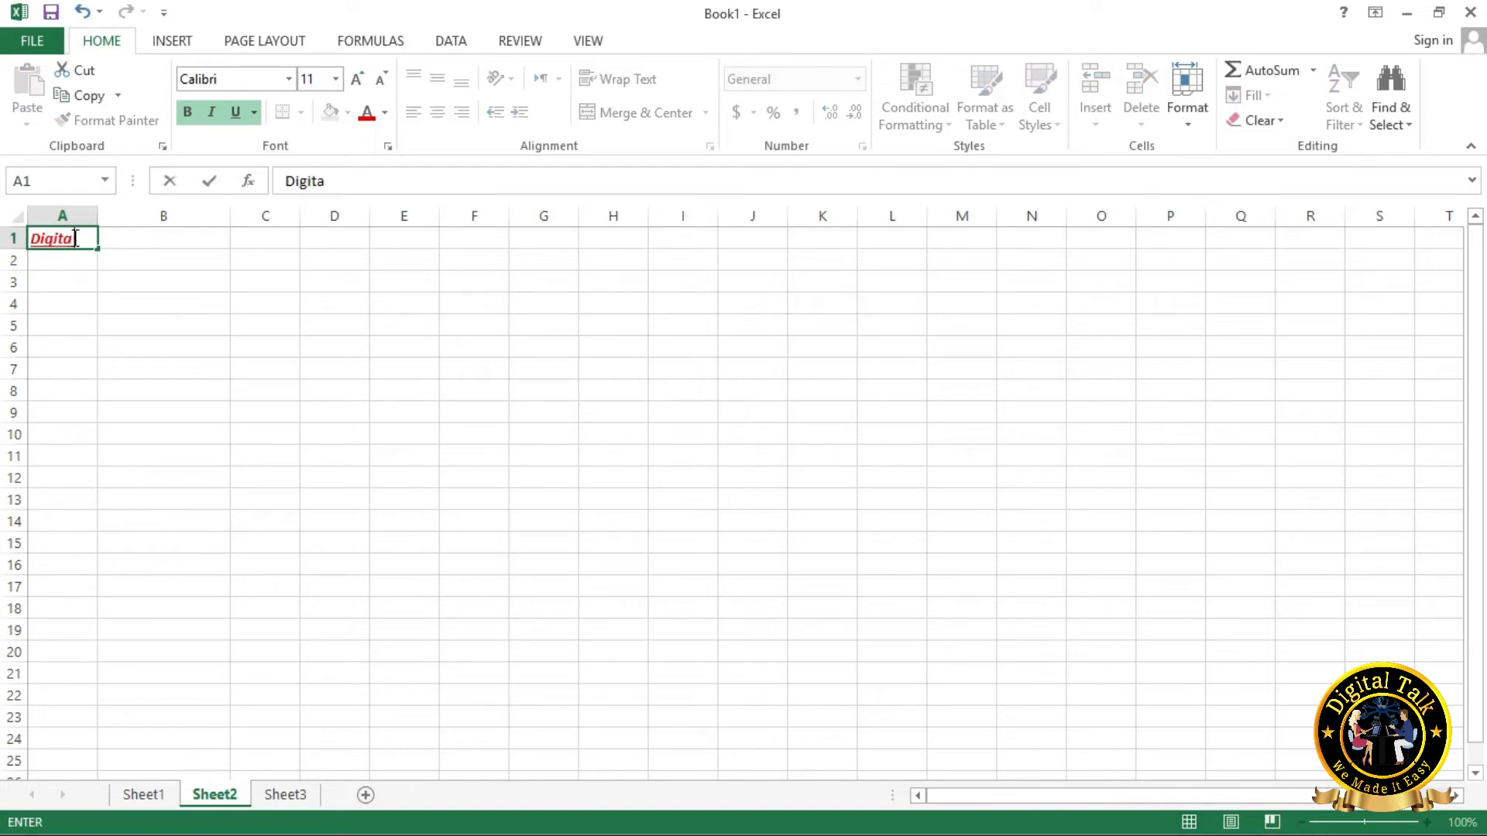
type("l Talk Nig")
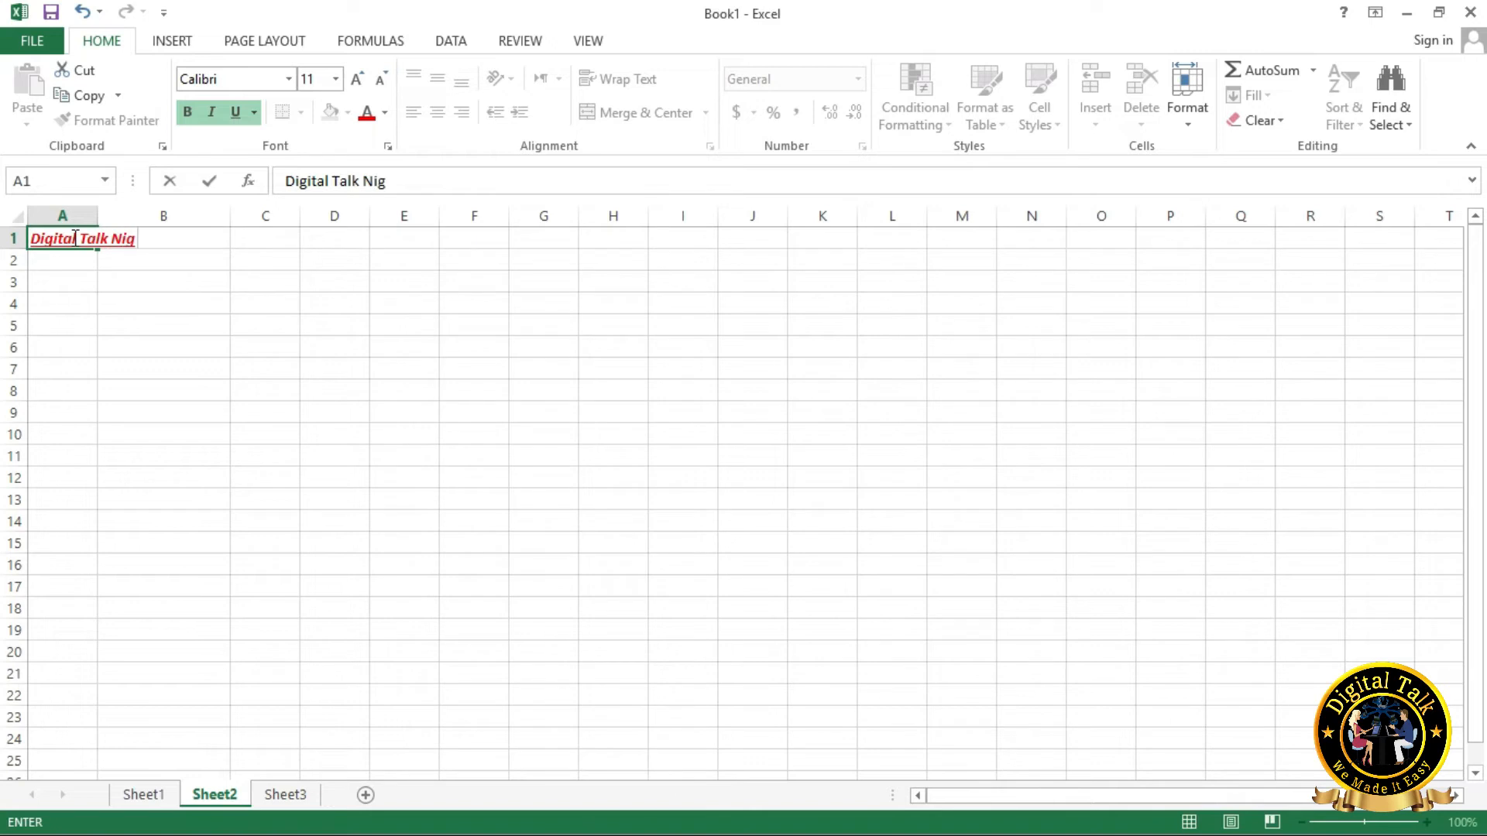
type("eria PLC")
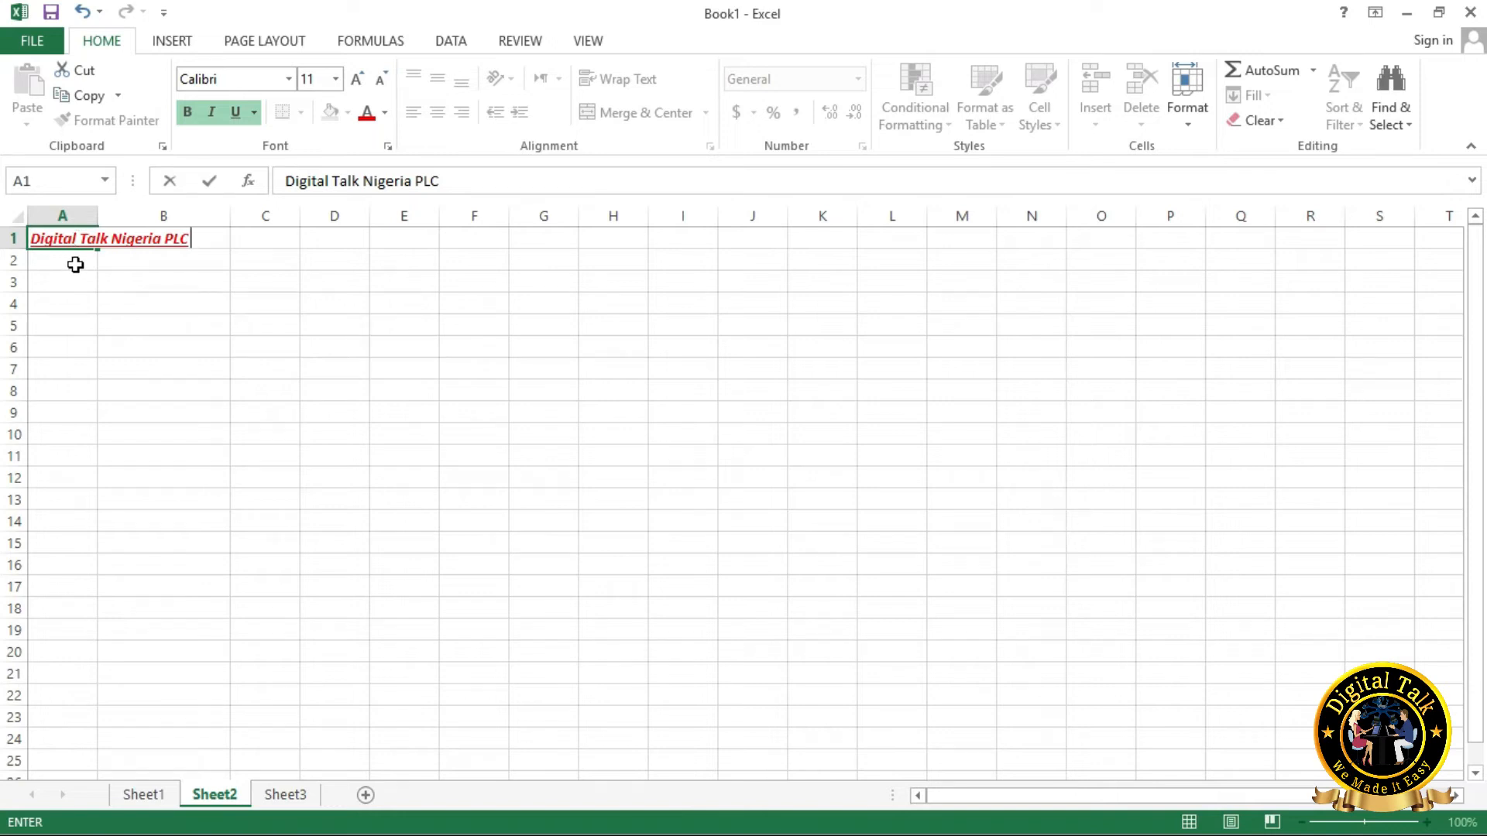
Enter the column headings SN, Name, Video and Game in cells A2 to D2.
left_click(76, 263)
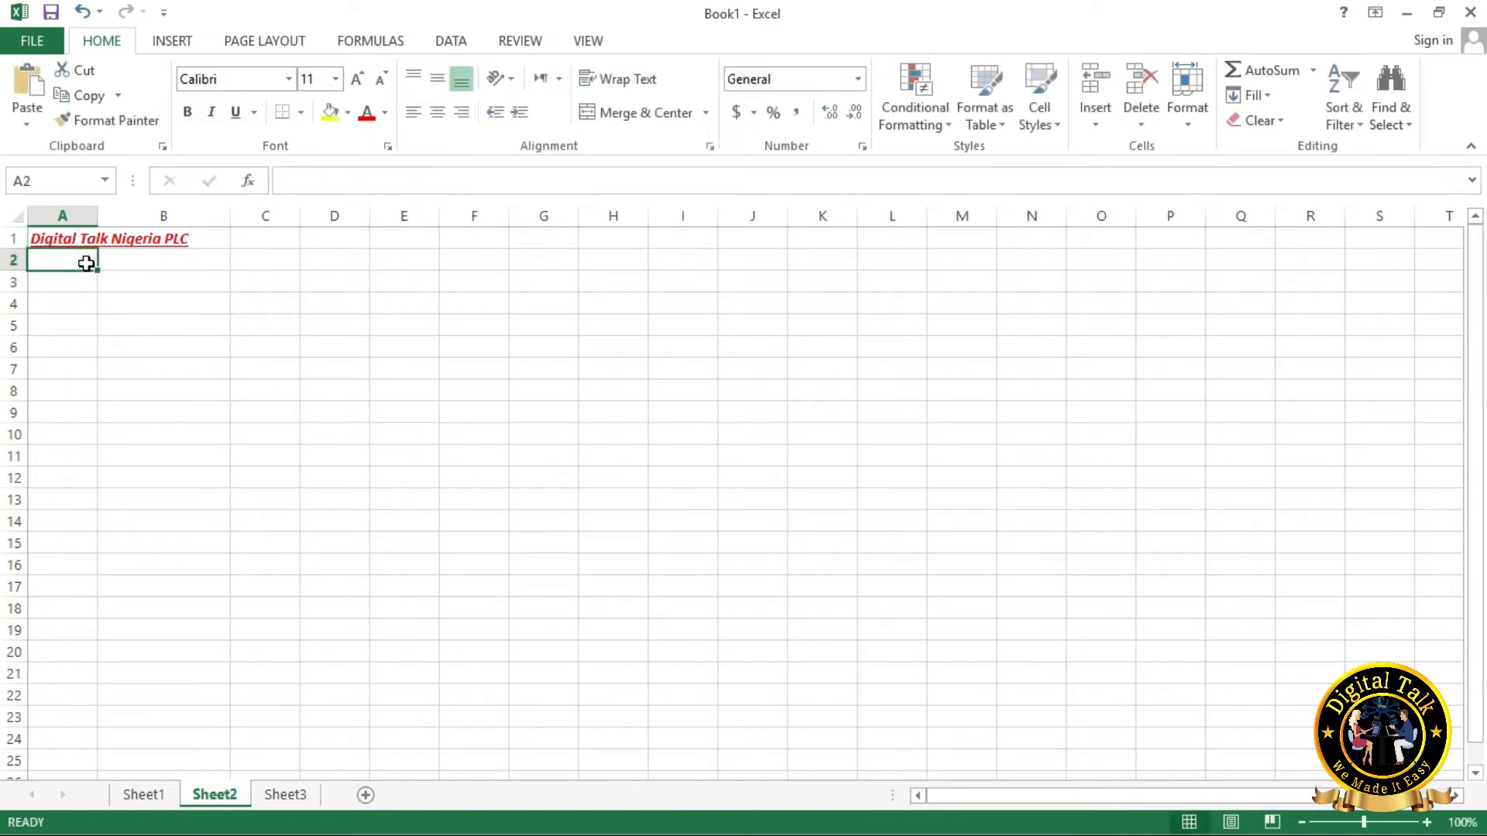
type("Sn")
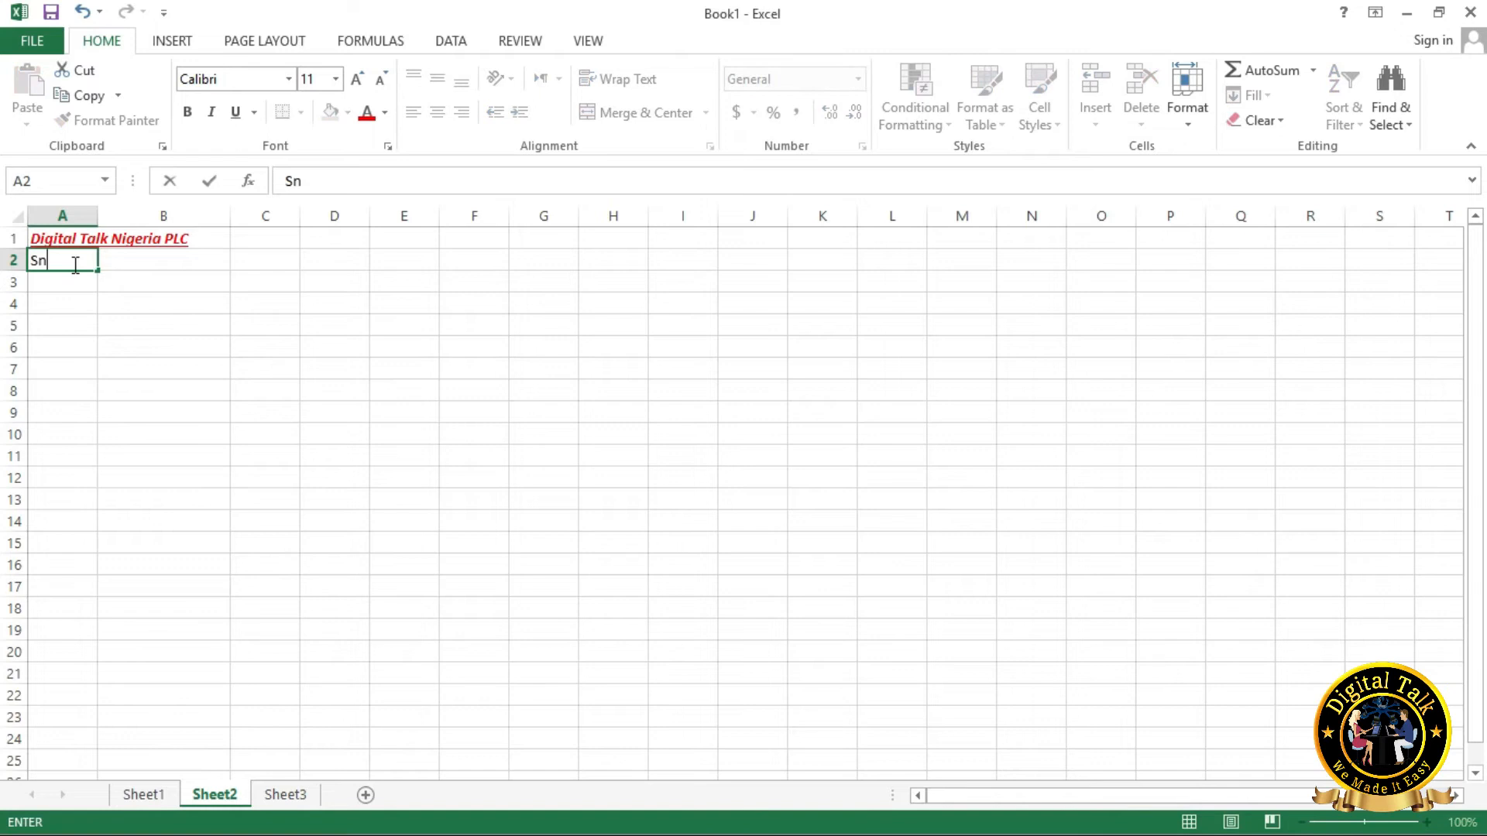
key("BackSpace")
type("N")
key("Tab")
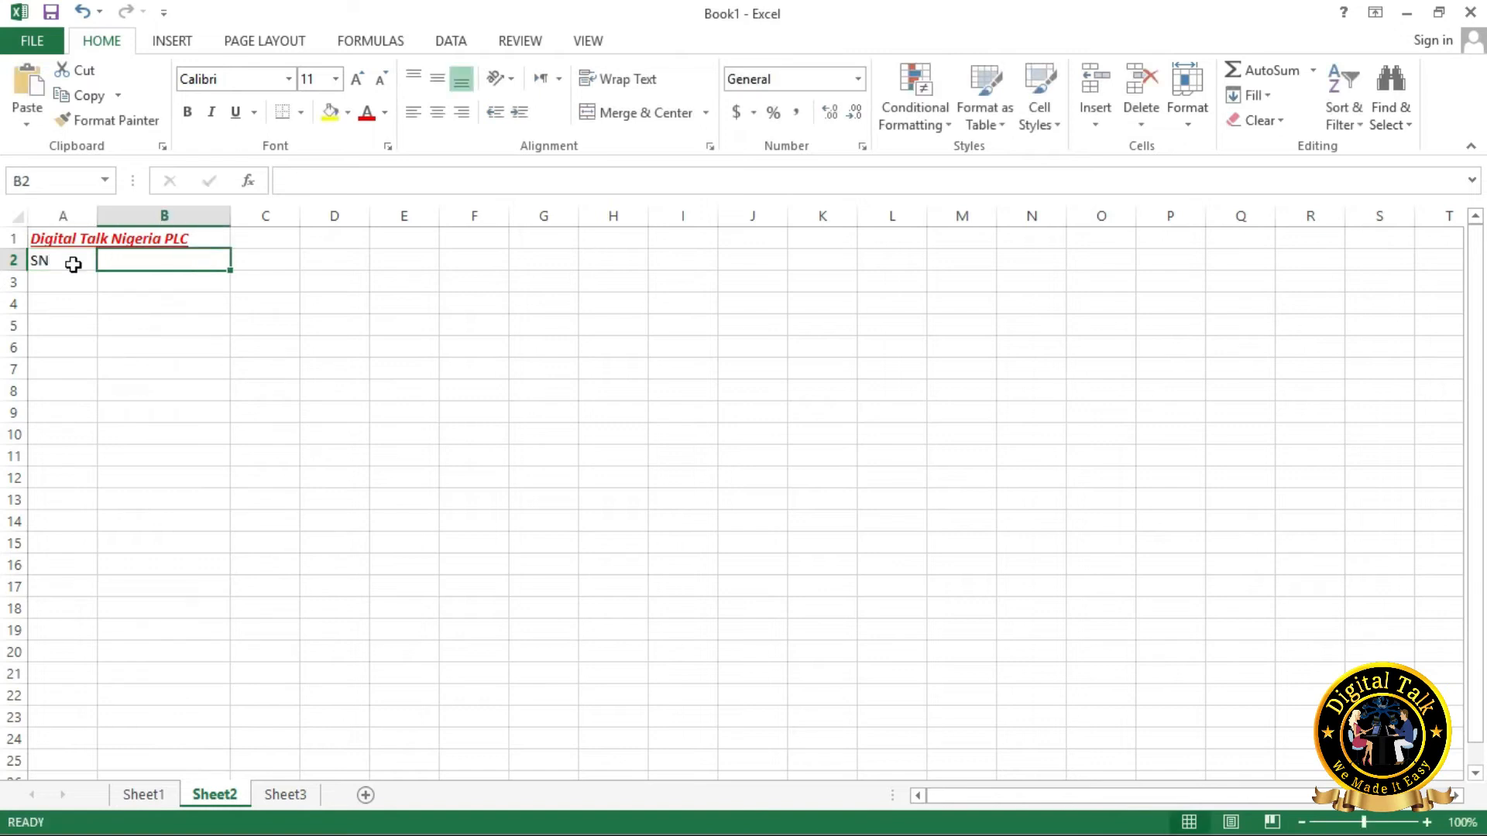
type("Name")
key("Tab")
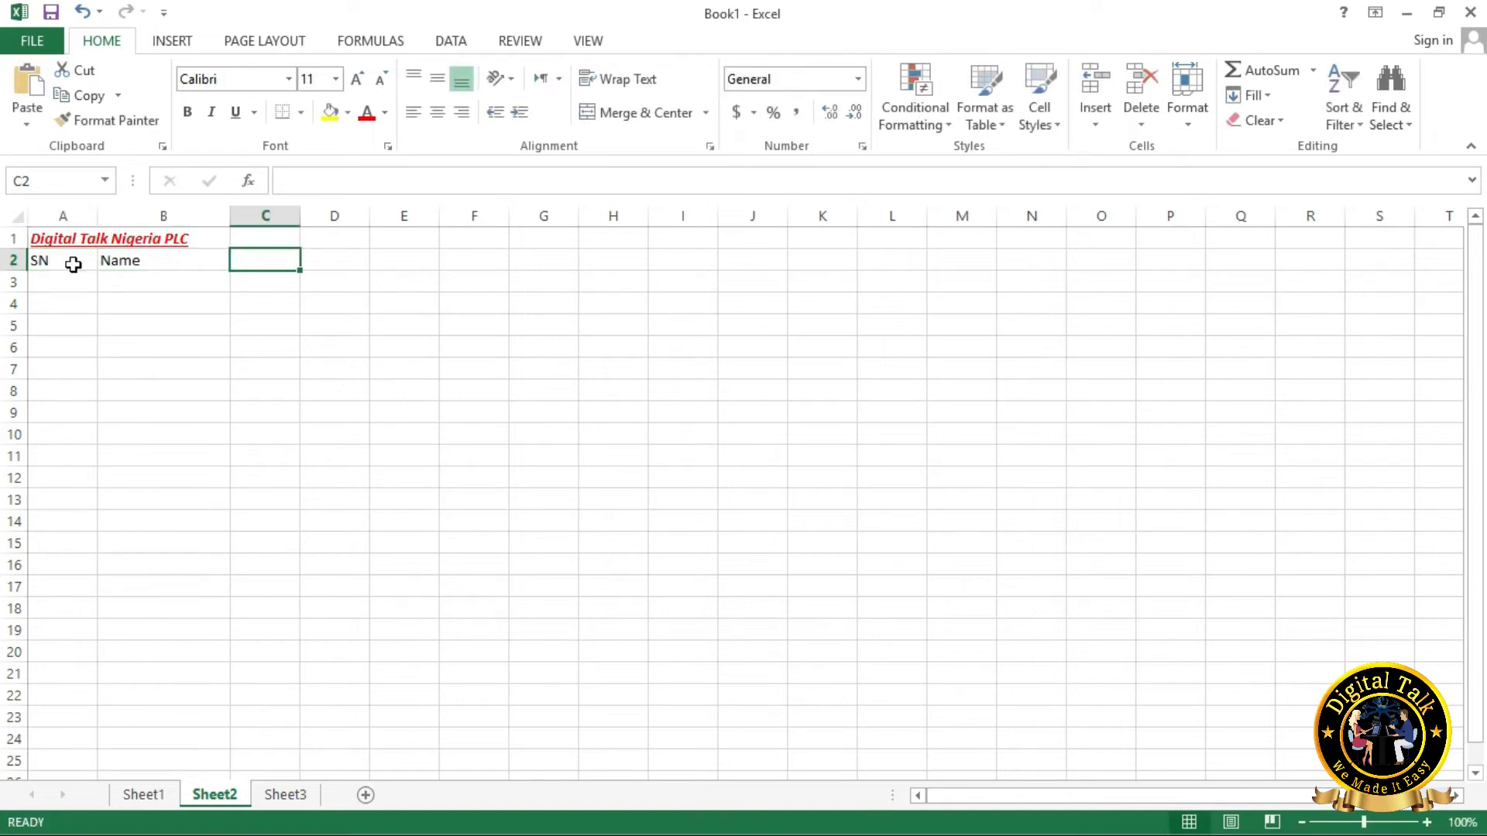
type("Vid")
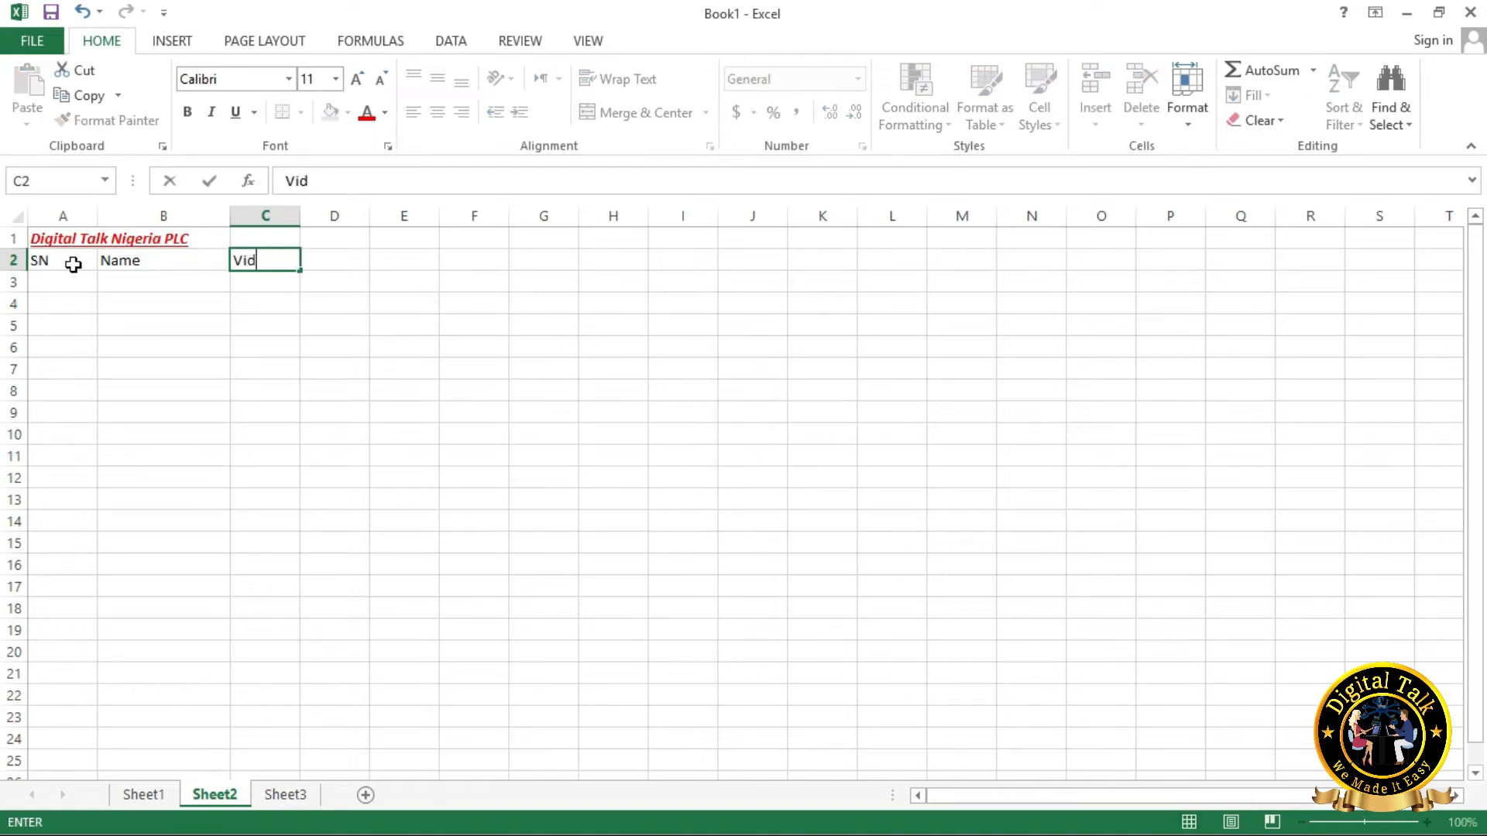
type("eo")
key("Tab")
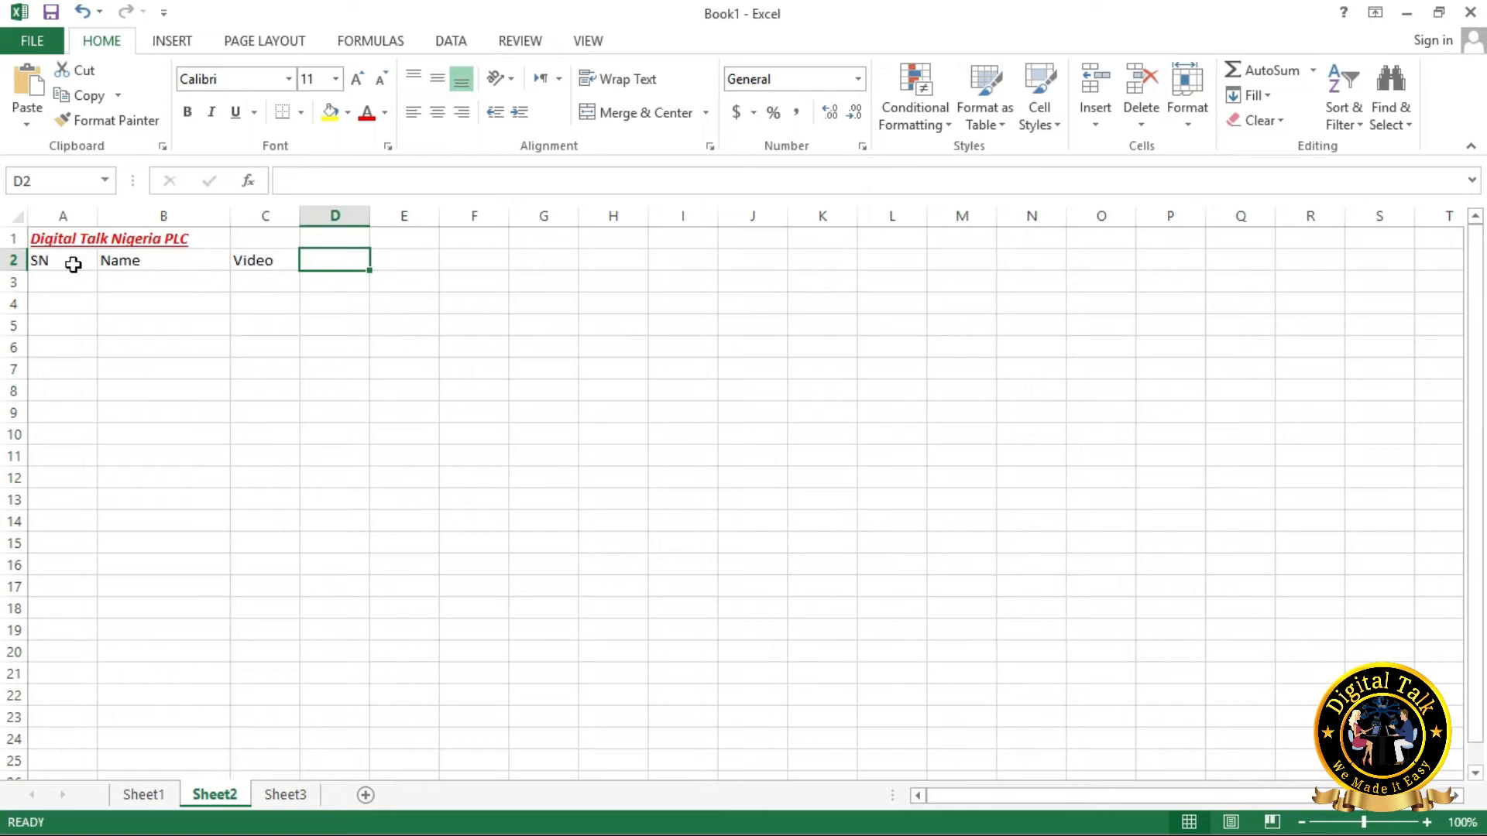
type("me")
key("Tab")
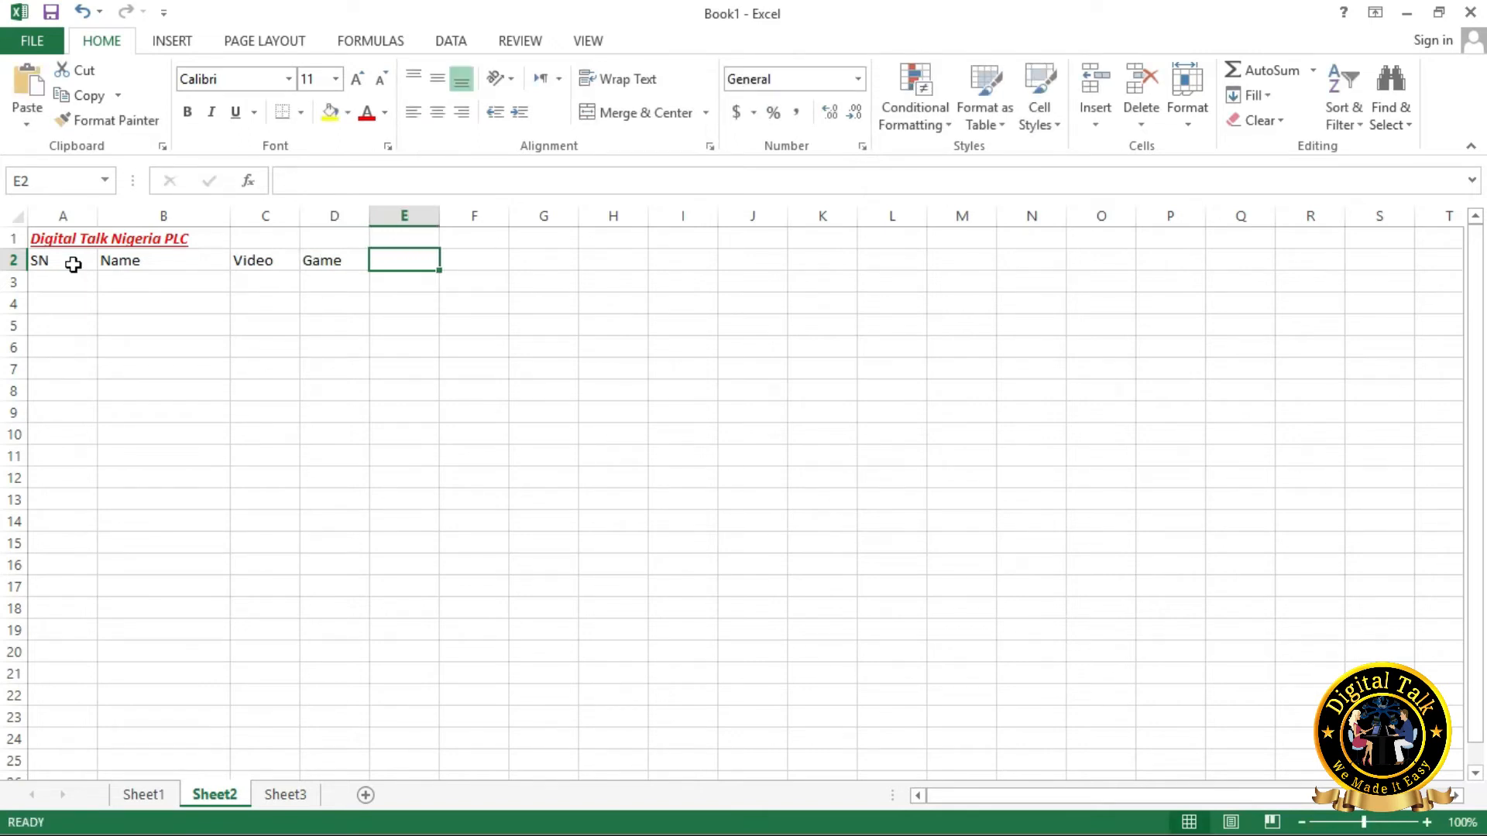
Add the column headings Dance and Total in cells E2 and F2.
type("Dance")
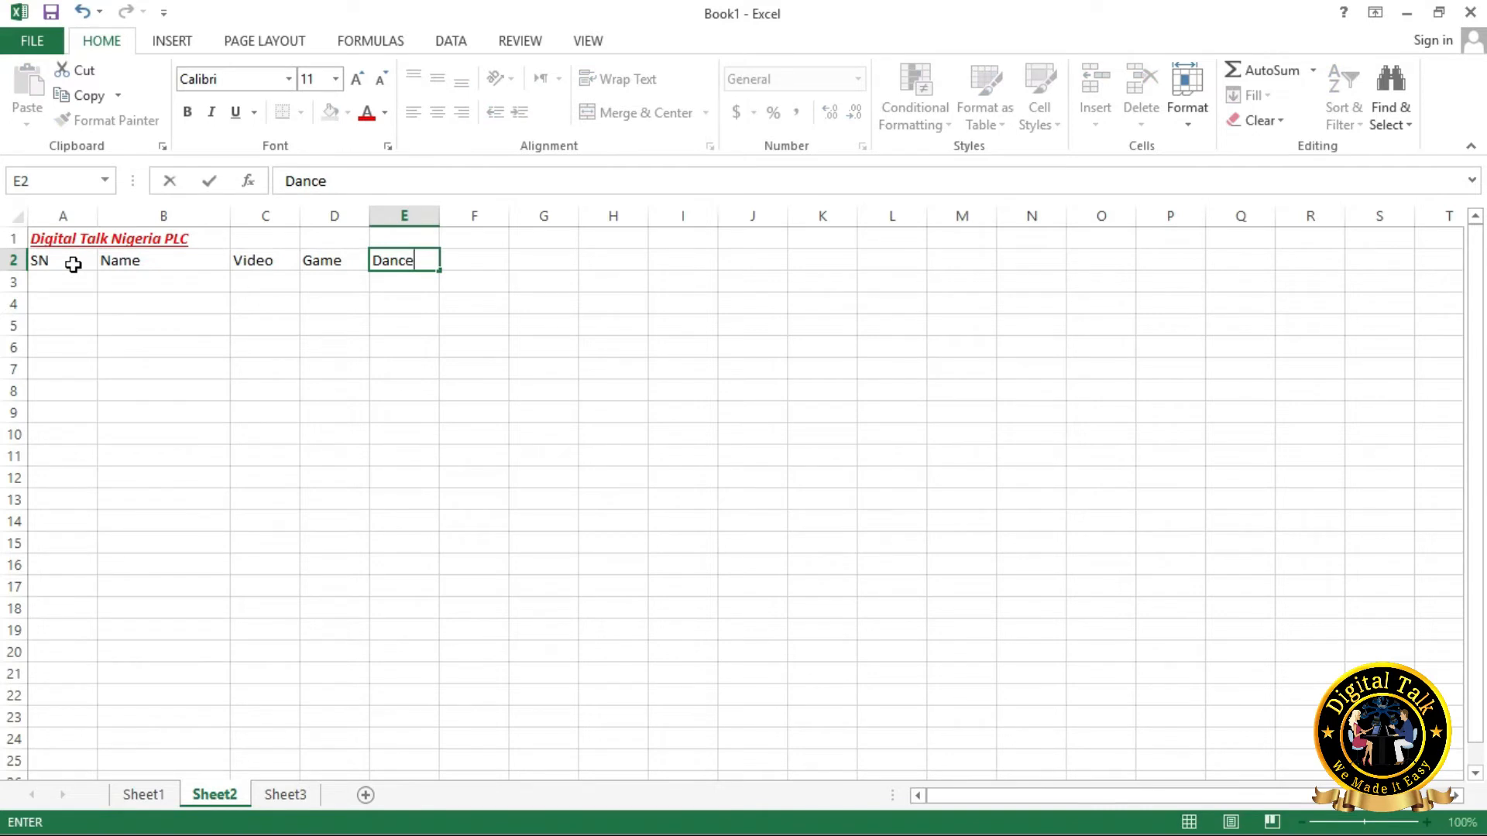
key("Tab")
type("Total")
key("Return")
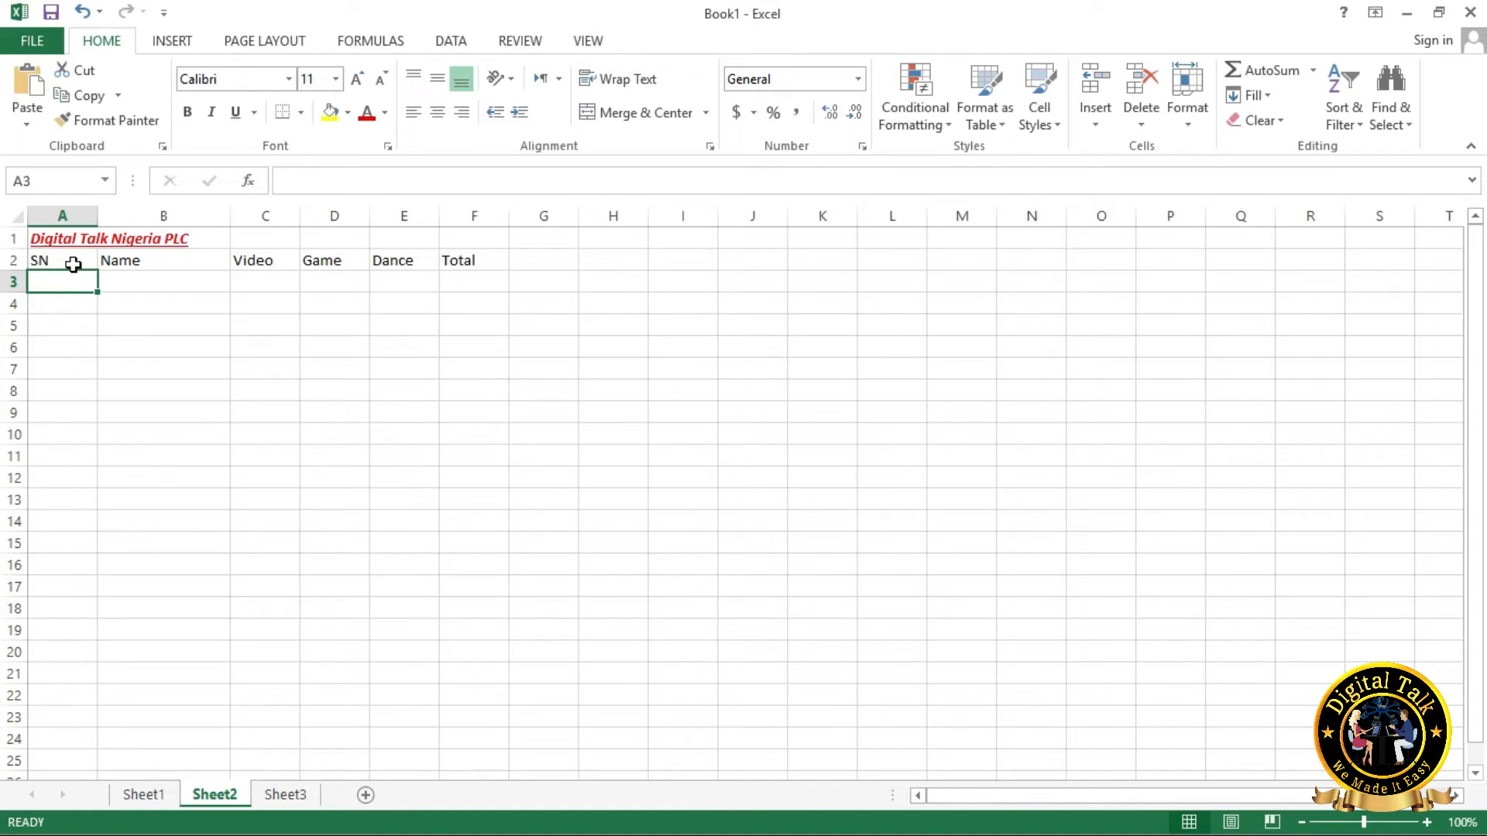
Enter the serial number 1 in cell A3 under the SN heading.
left_click(173, 288)
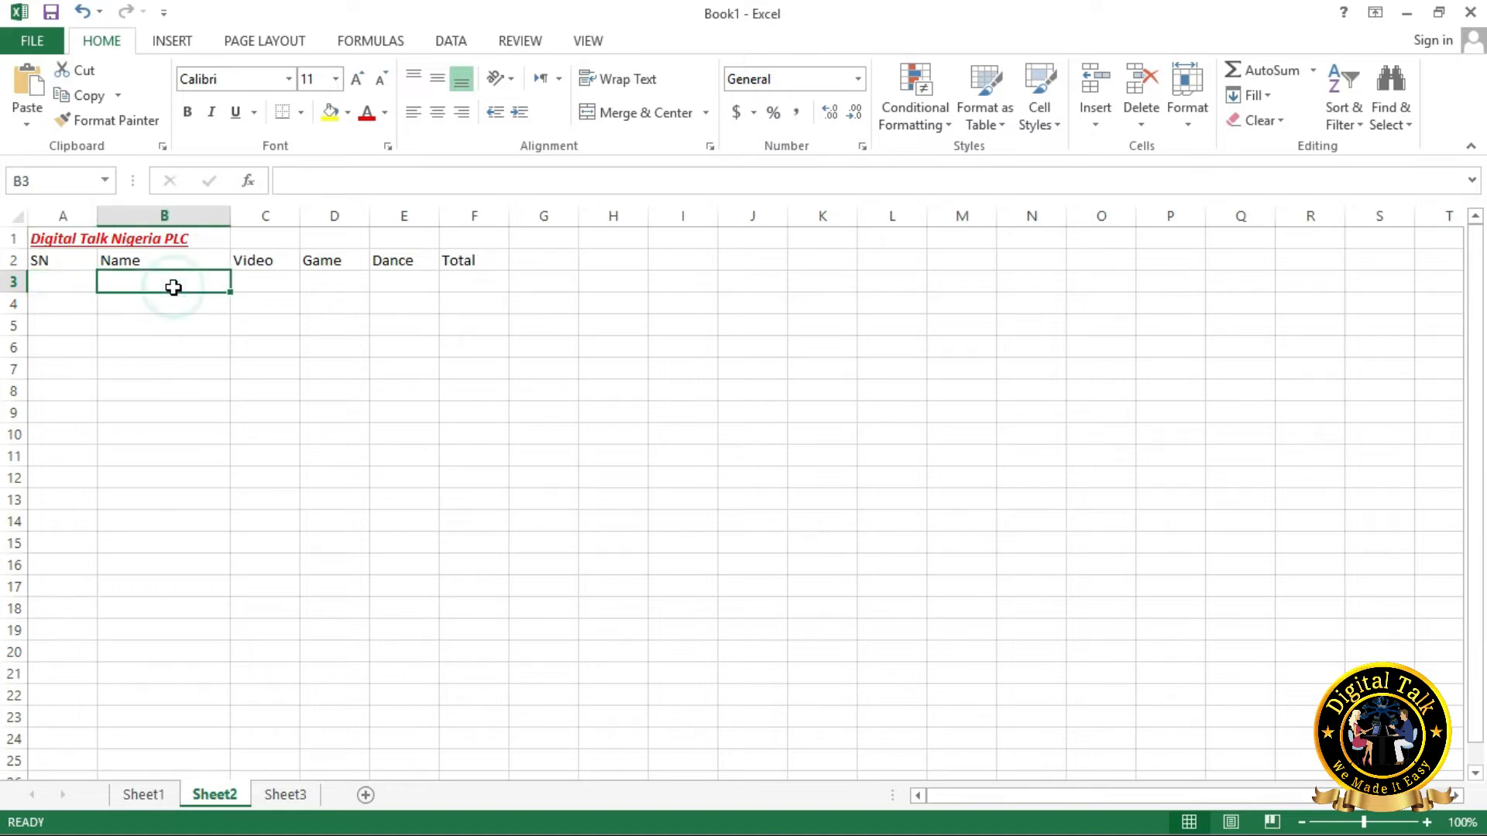
left_click(73, 279)
type("1")
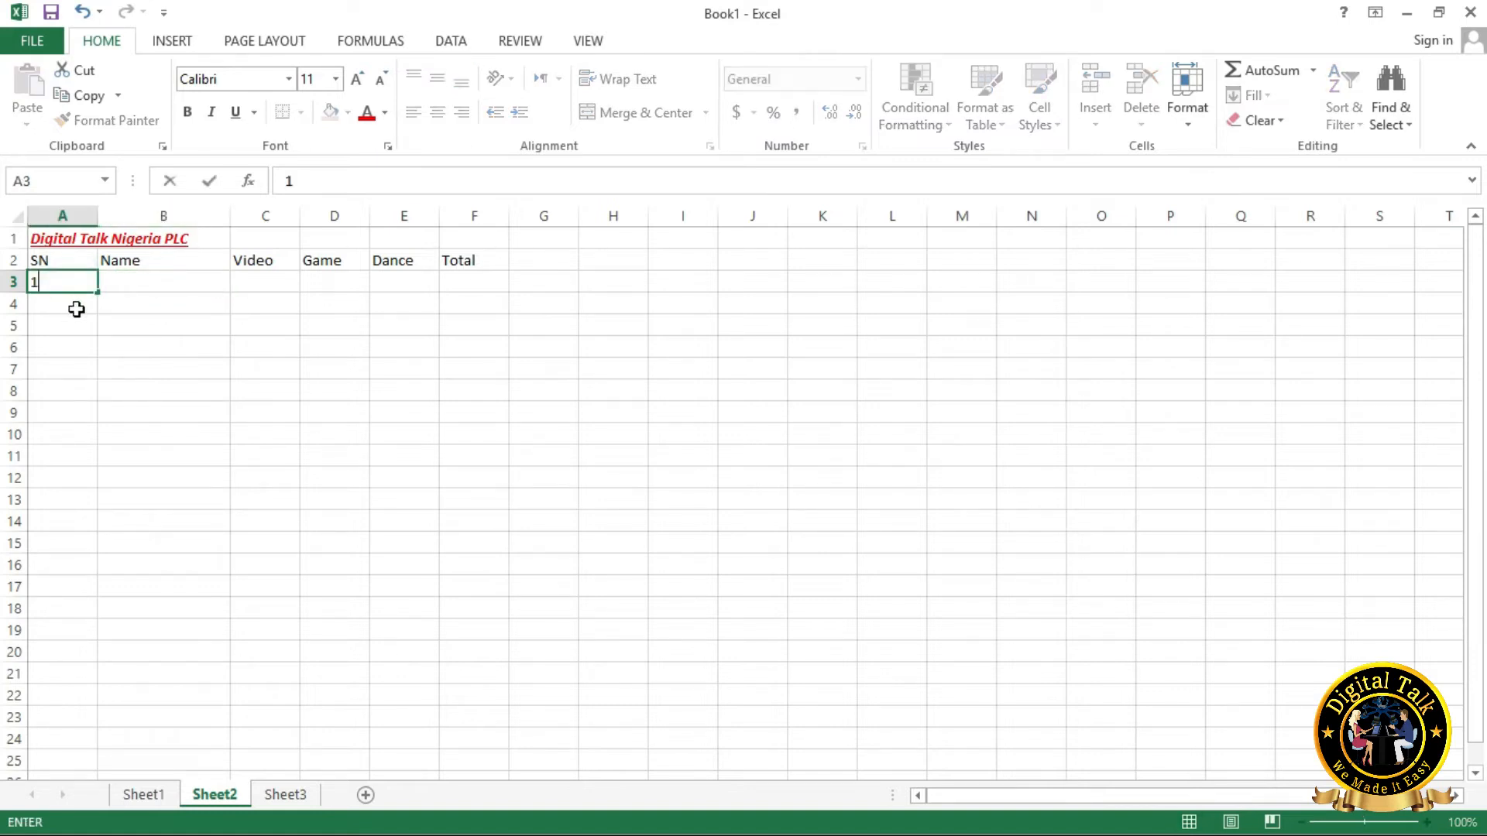
Enter four people's first names in cells B3 to B6 under the Name heading.
left_click(147, 275)
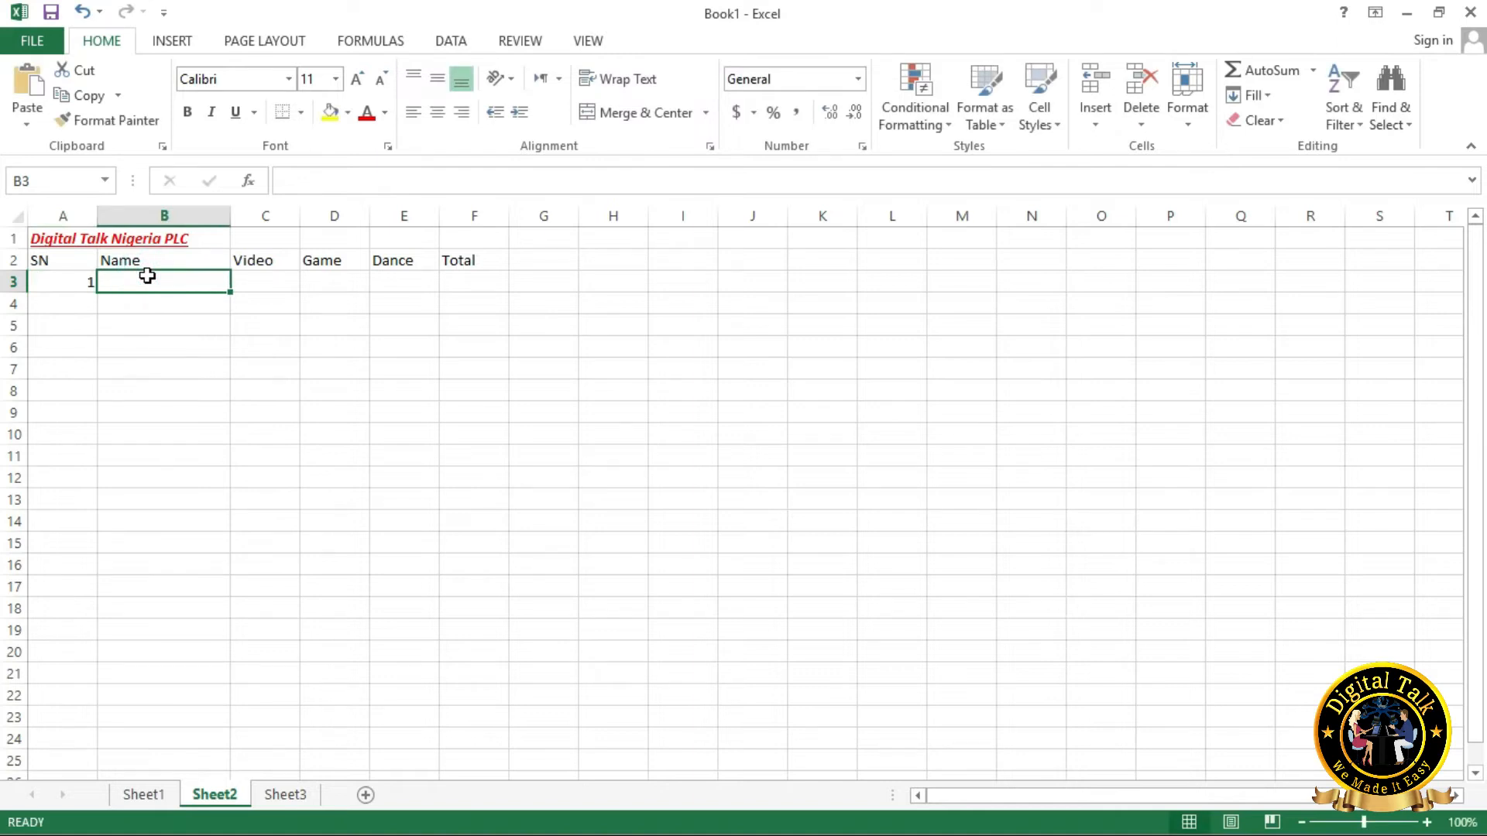
type("Joseph")
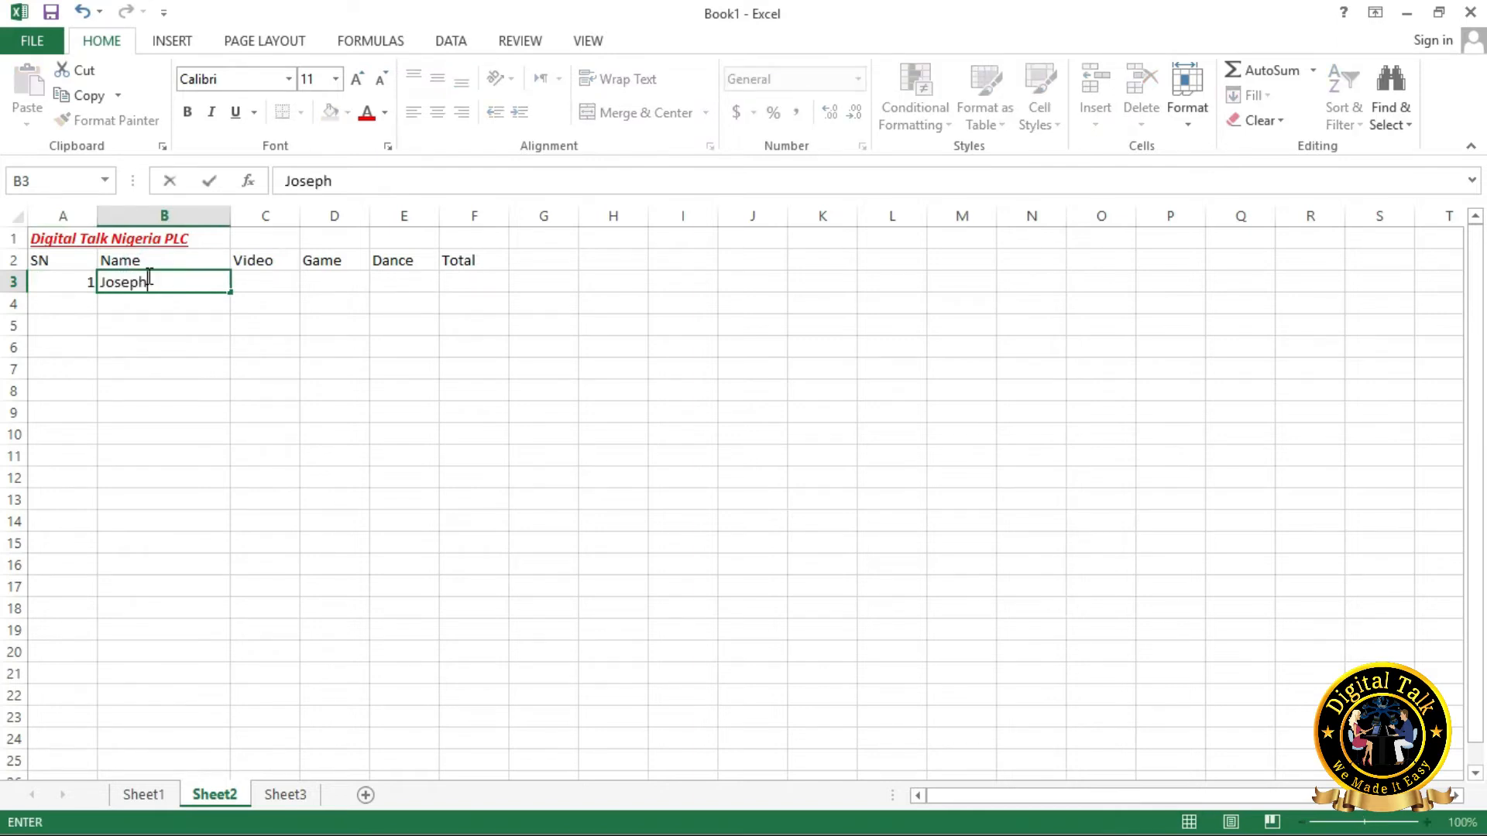
key("Return")
type("Bello")
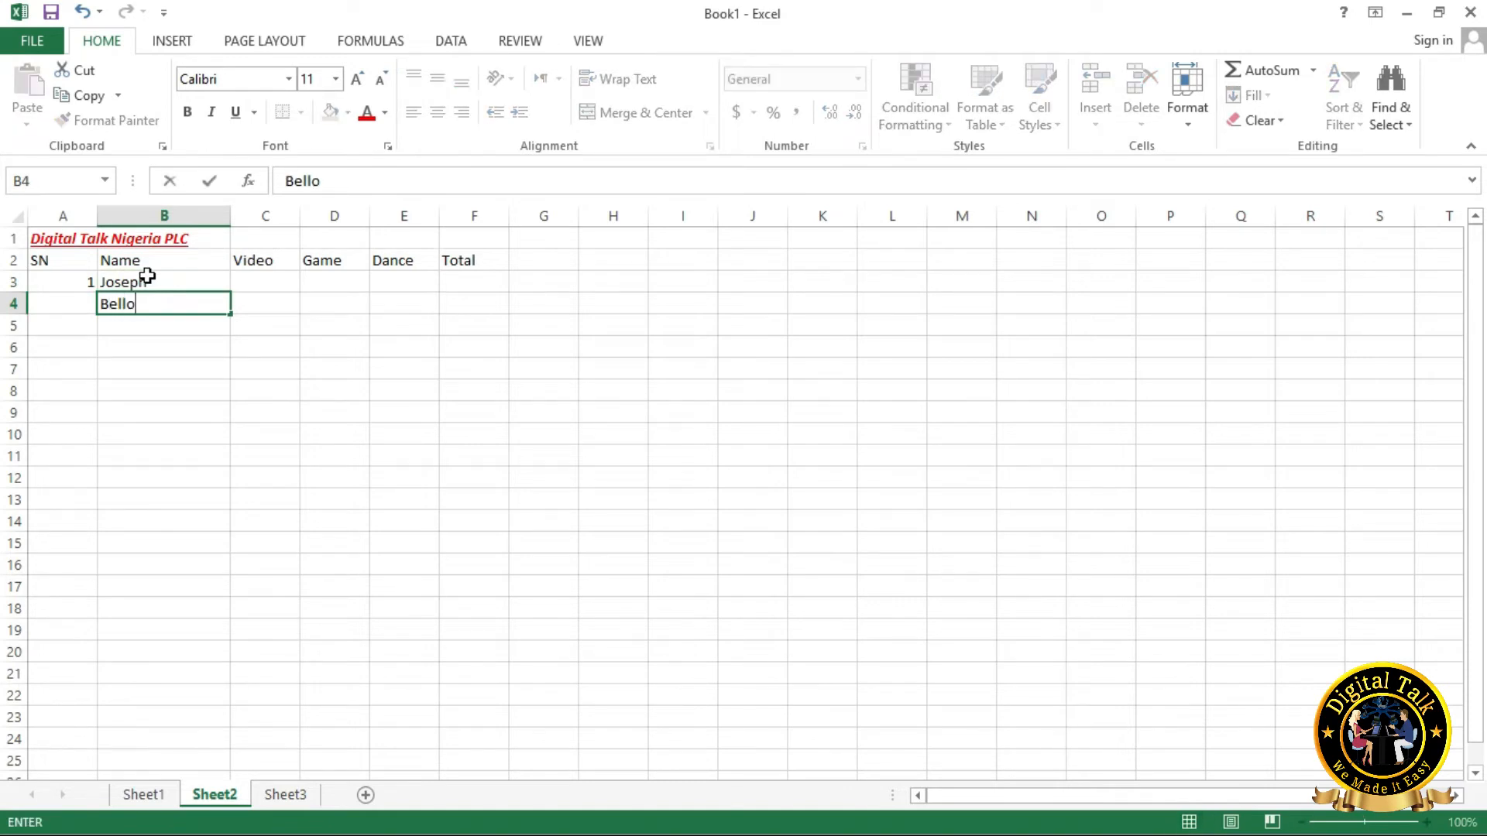
key("Return")
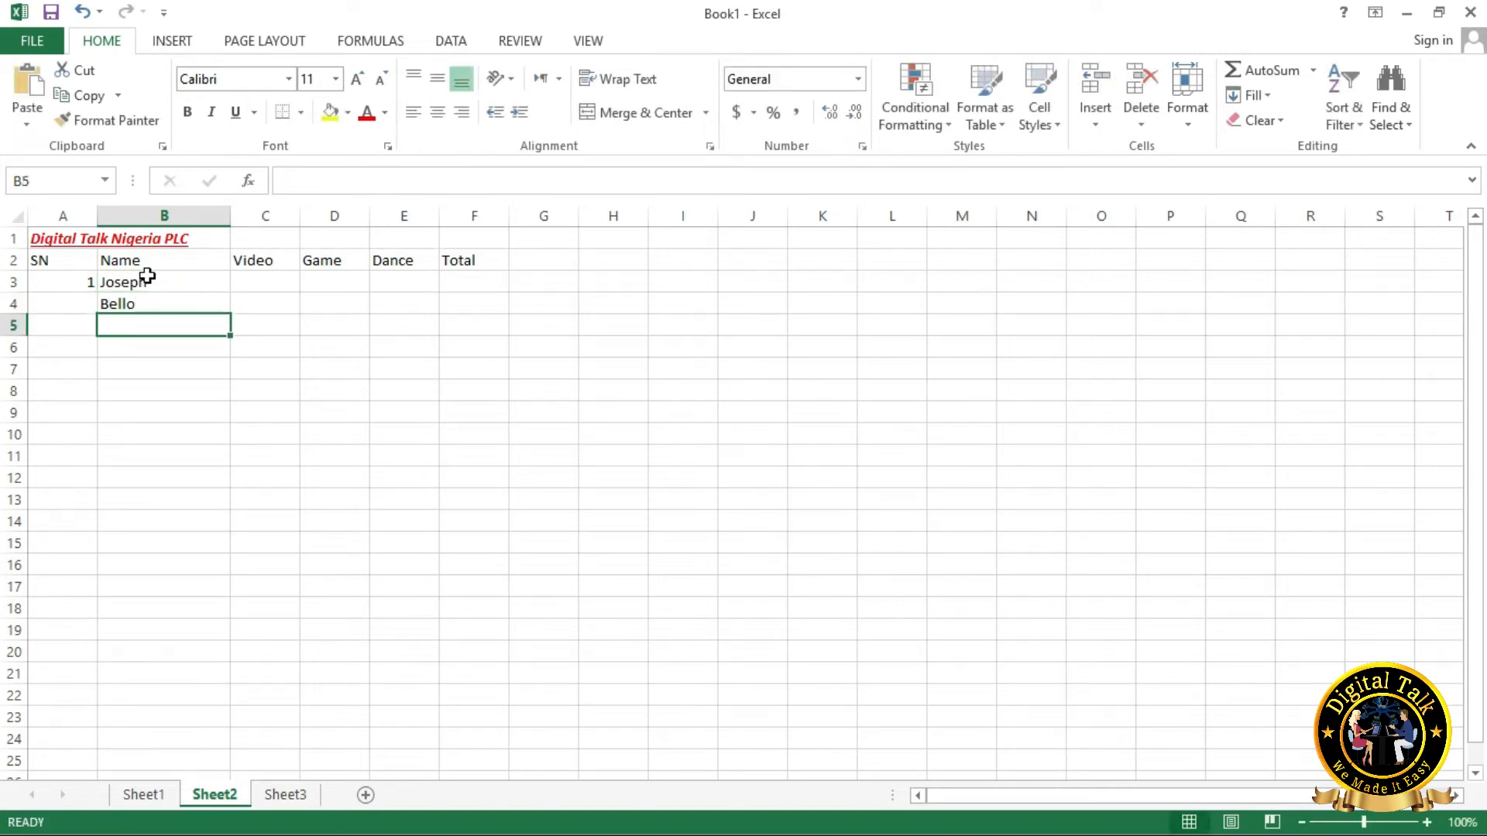
type("Adayi")
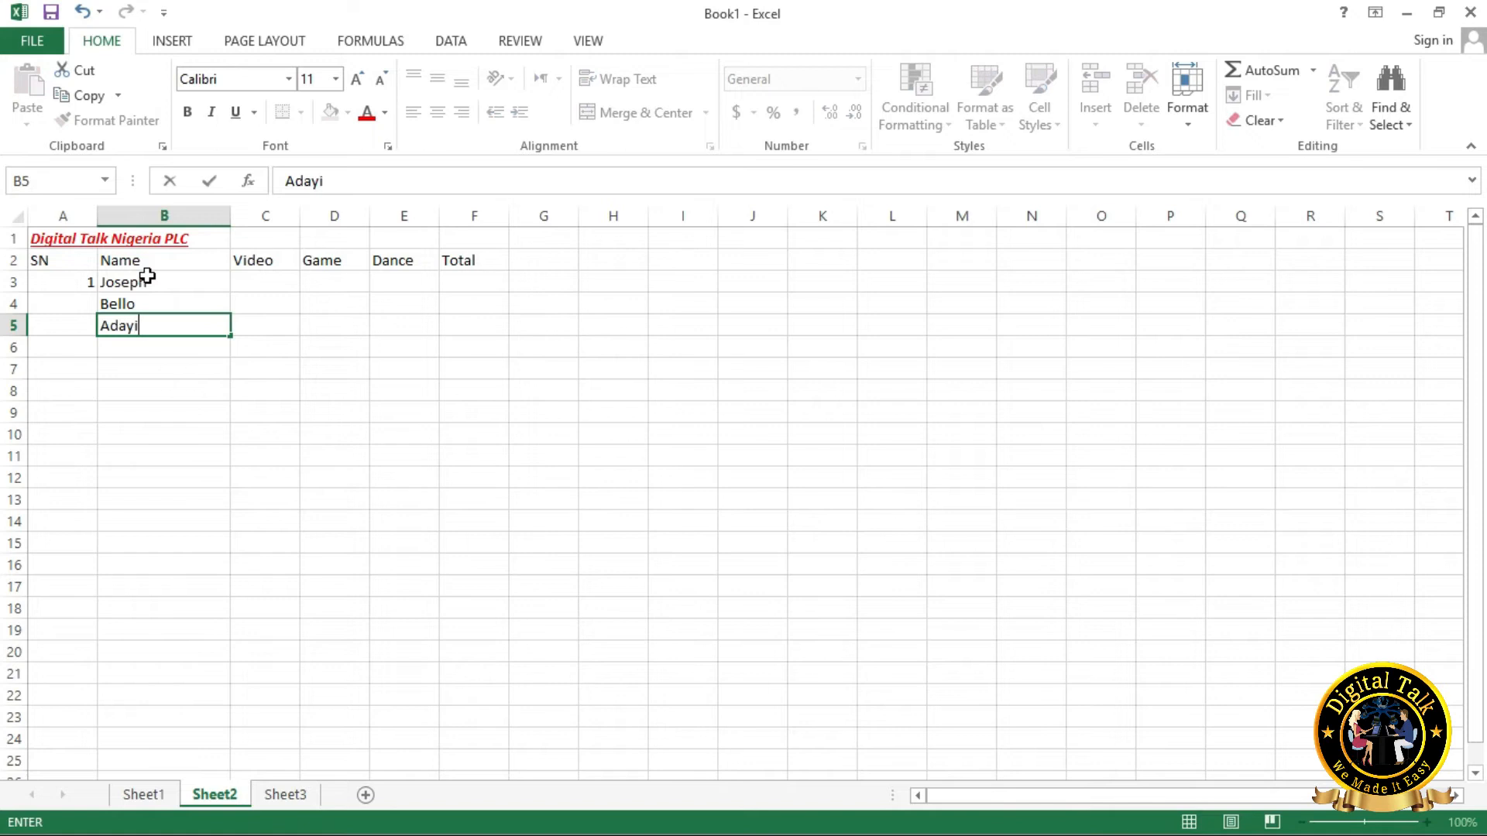
key("Return")
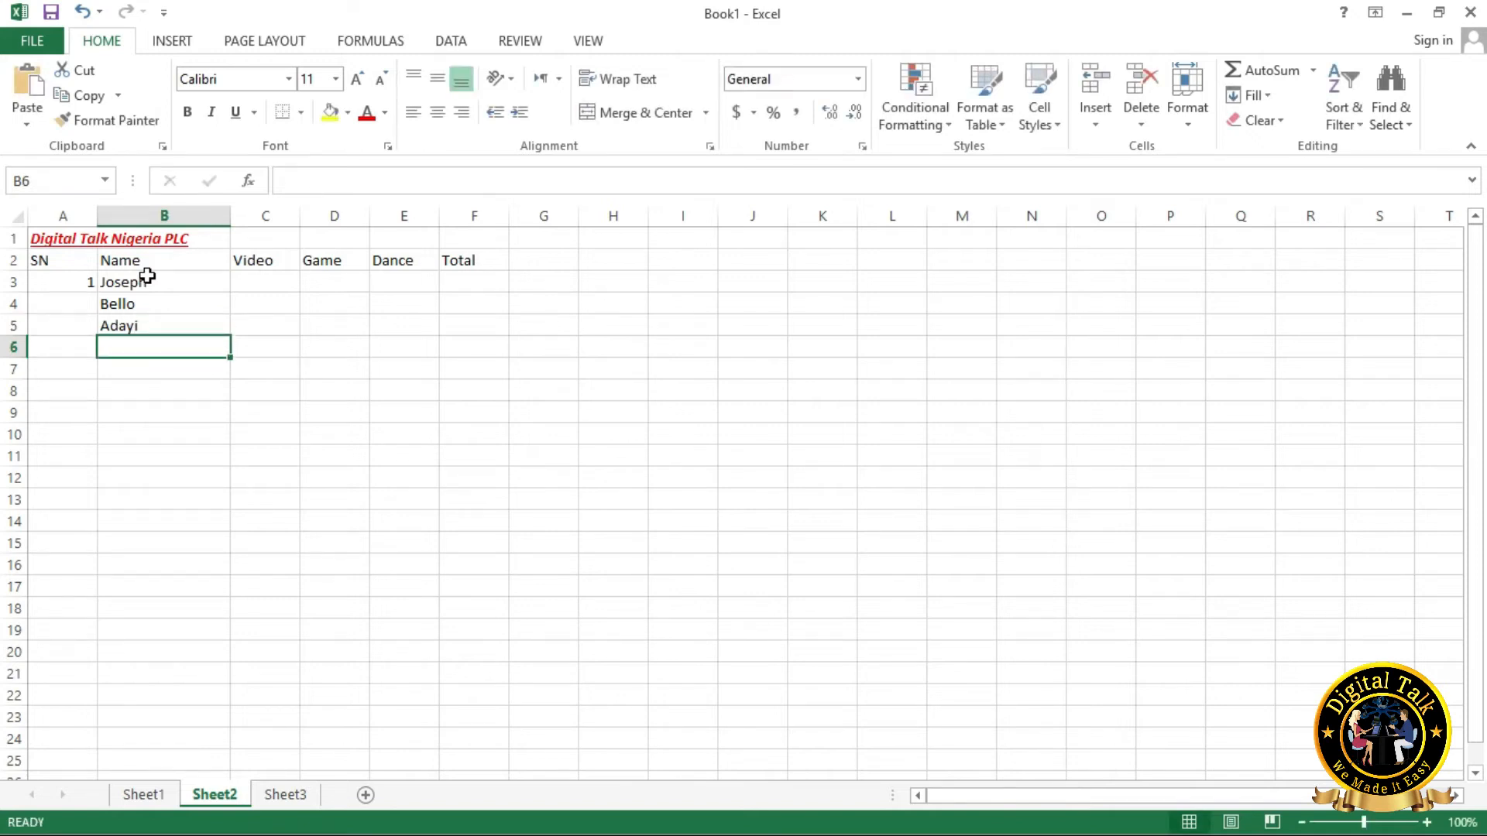
type("Adaku")
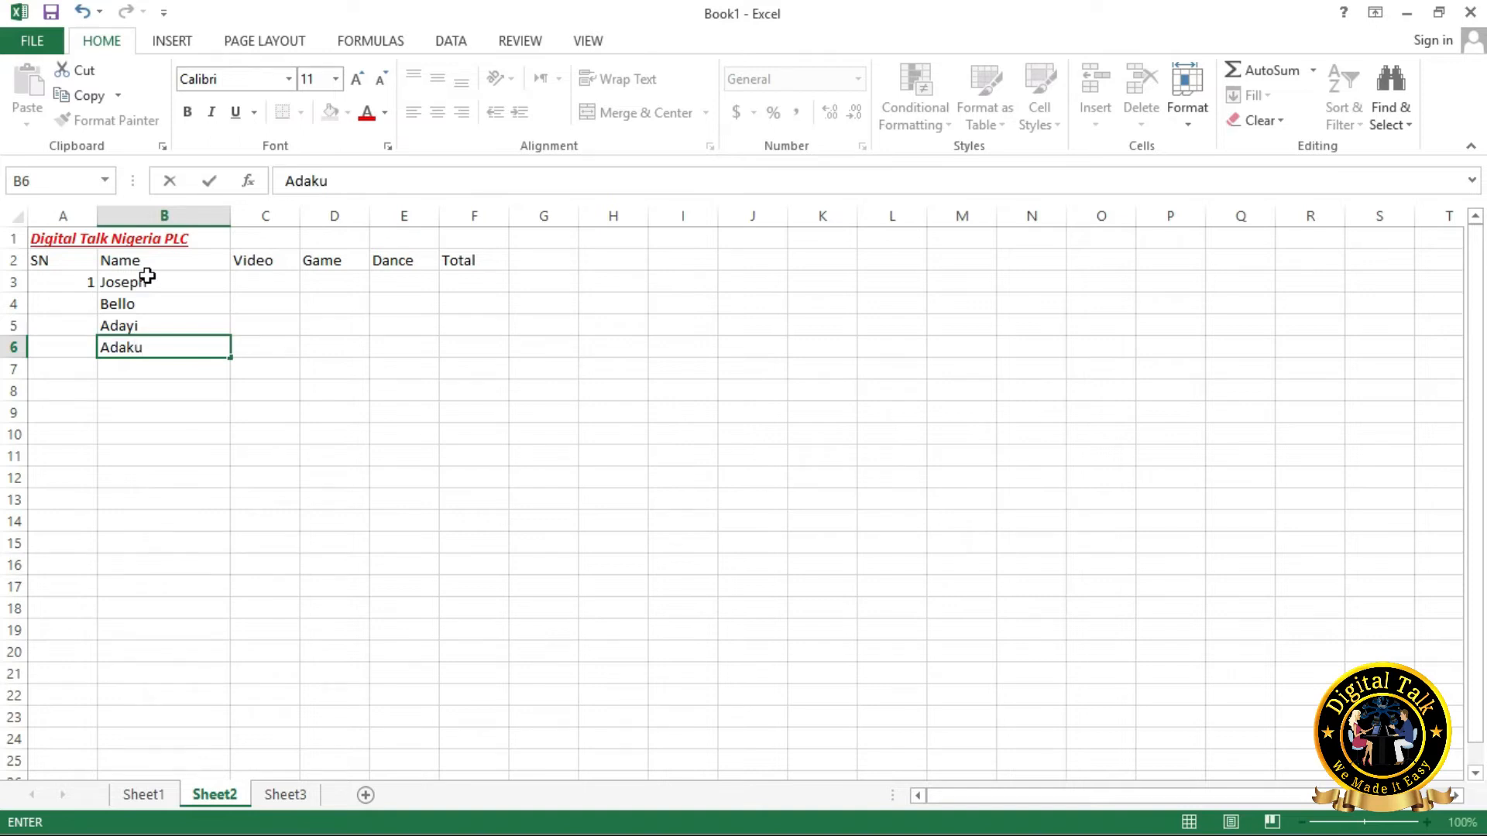
key("Left")
key("Right")
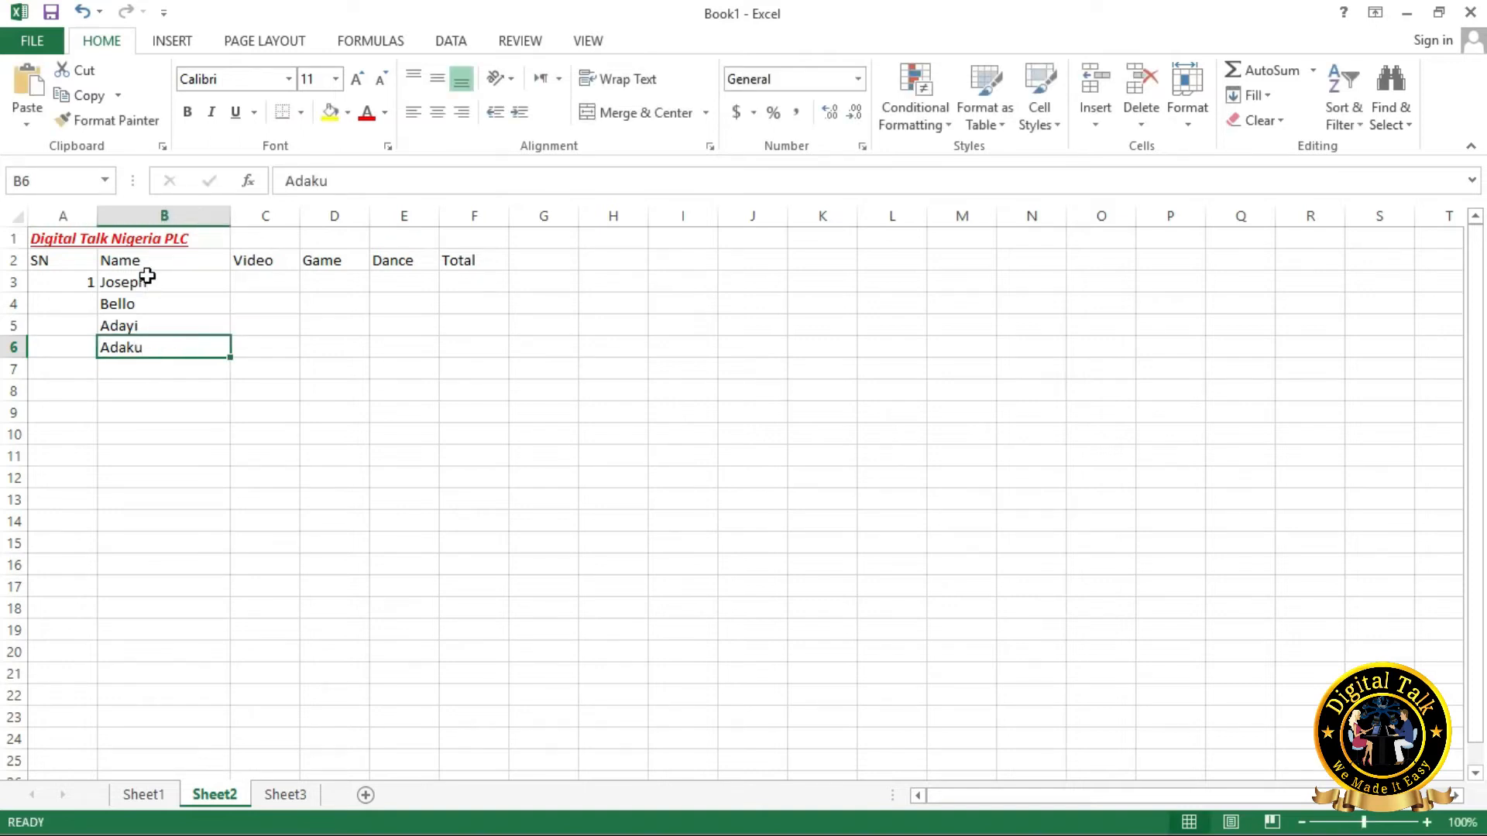
key("Down")
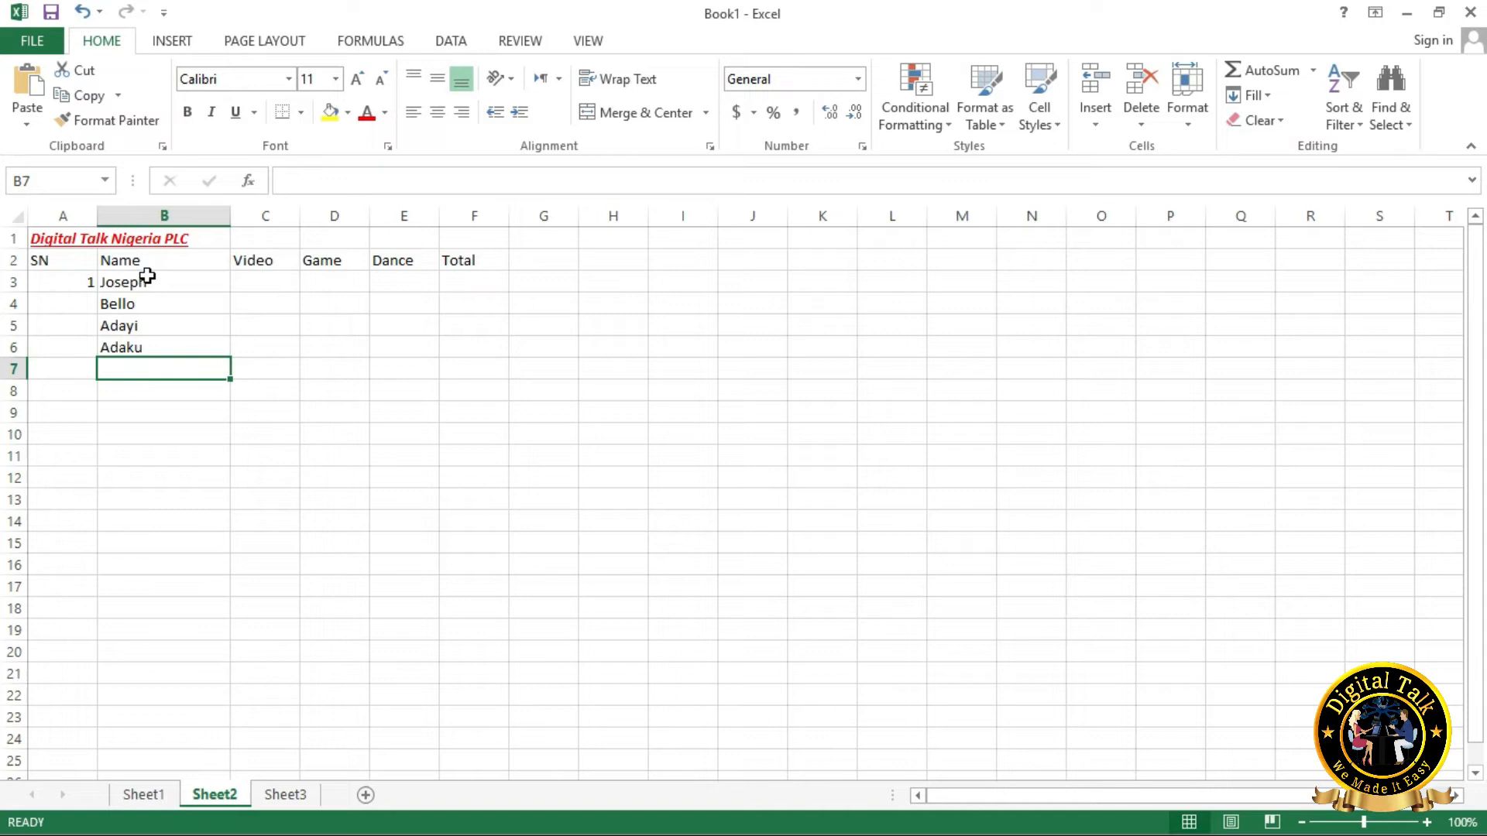
Enter two more people's names in cells B7 and B8 to complete the Name column.
type("Ti")
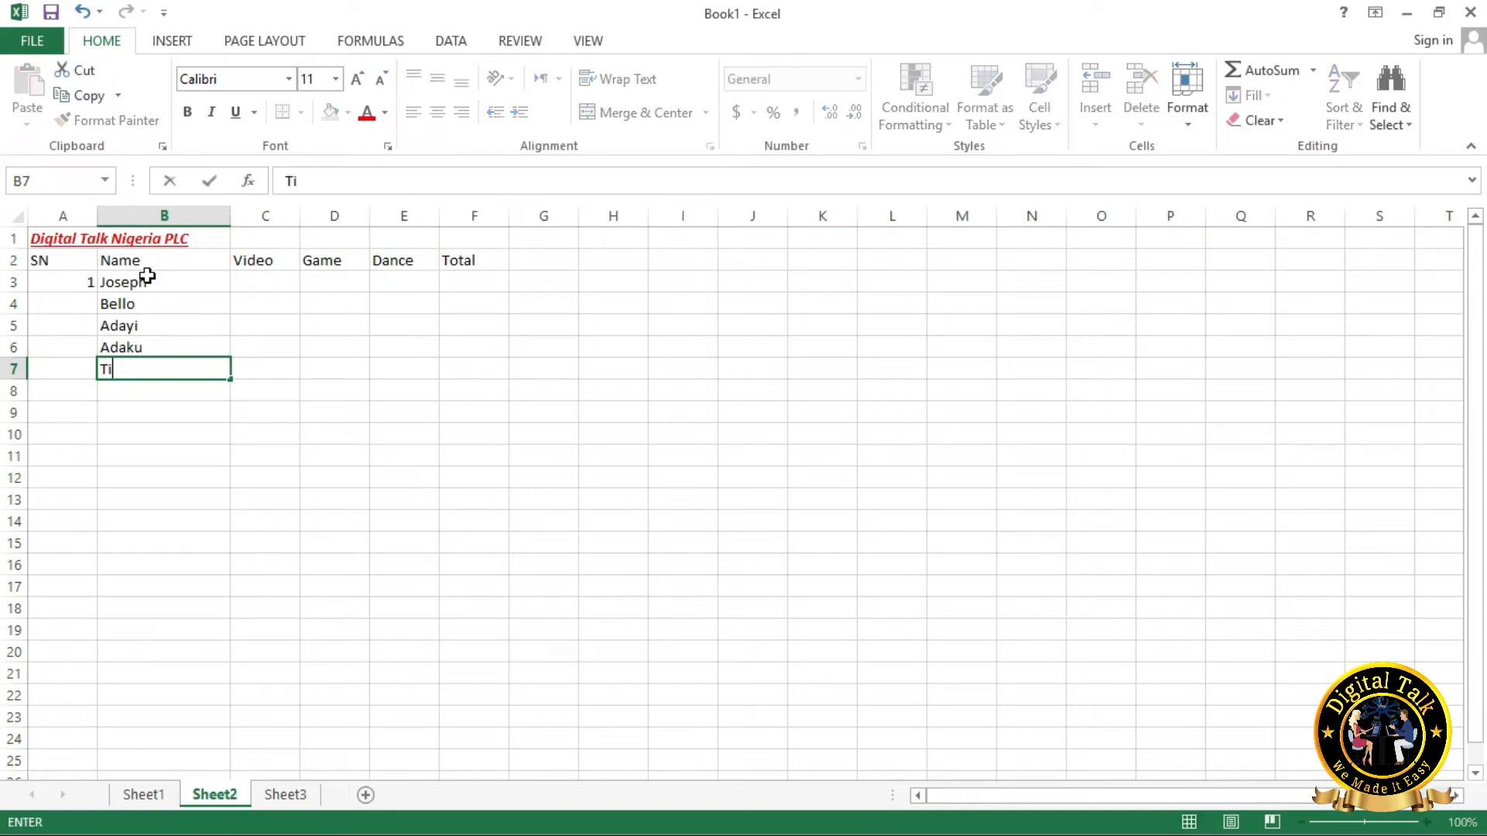
type("tilaay")
key("BackSpace")
key("BackSpace")
type("yo")
key("Return")
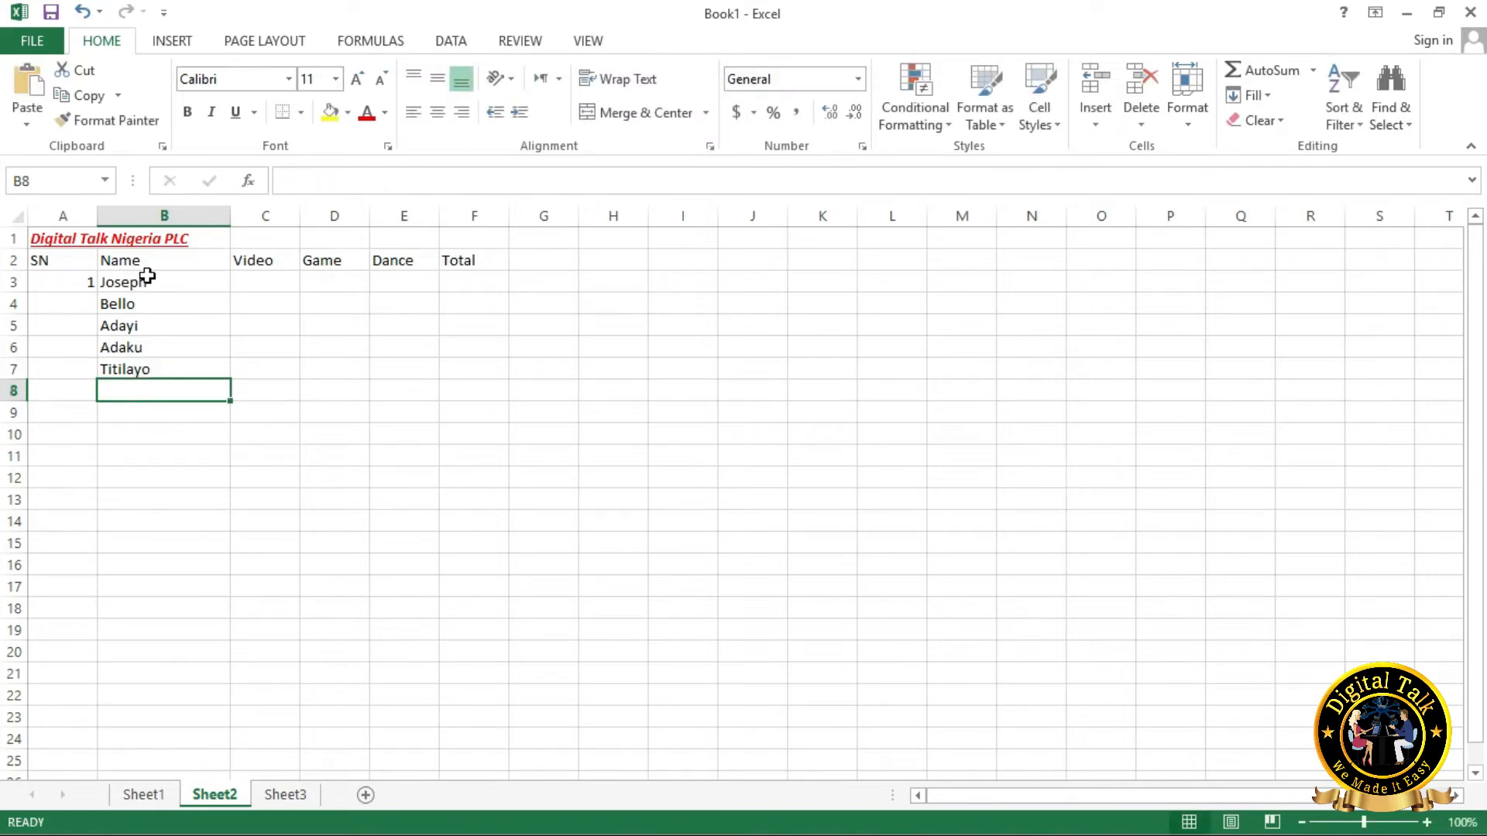
type("Omole")
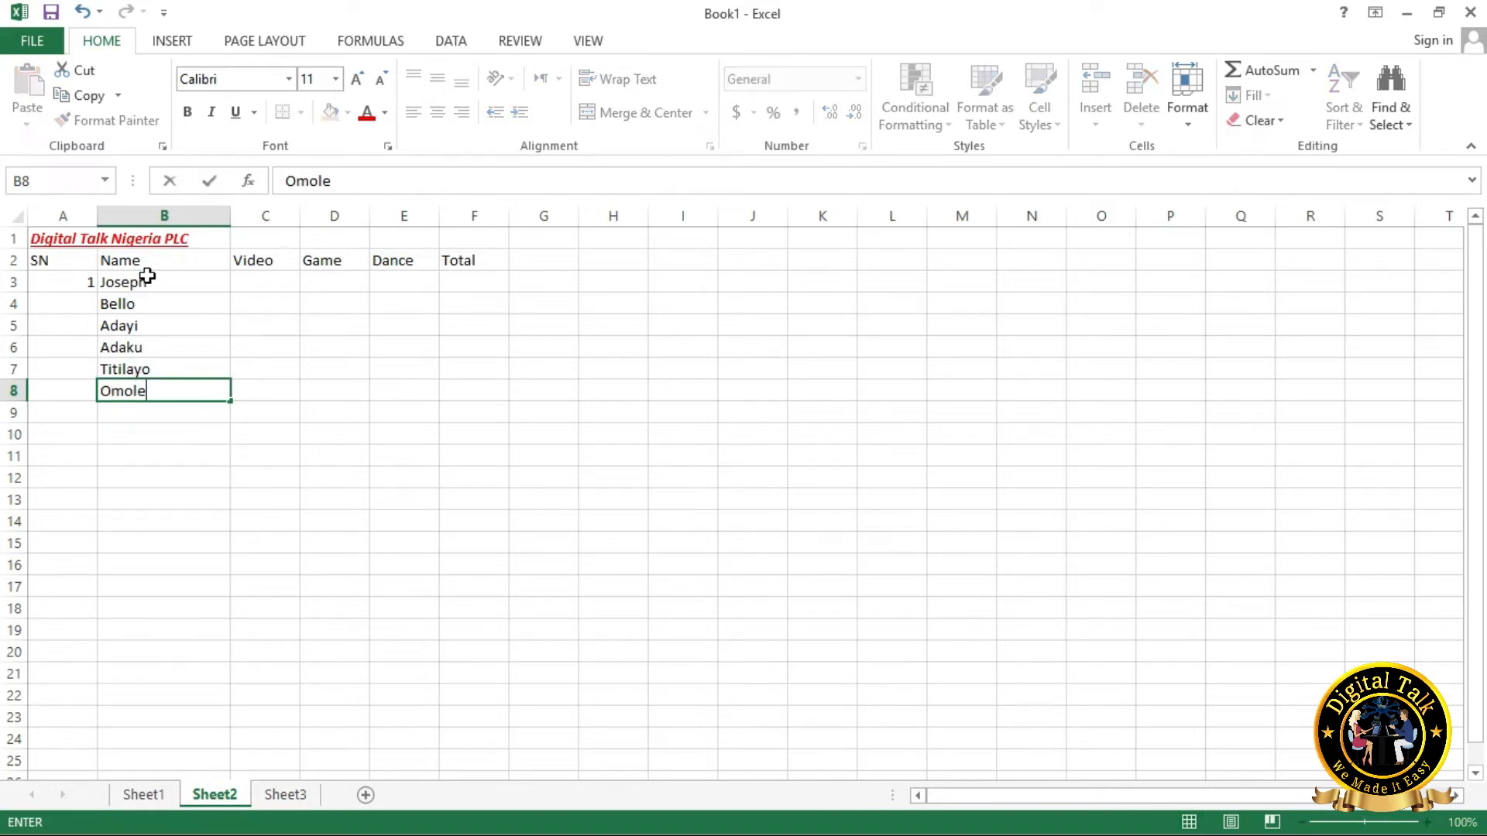
key("Return")
Fill the Video column in cells C3 to C8 with the values 40, 50, 35, 20, 60 and 39.
left_click(277, 284)
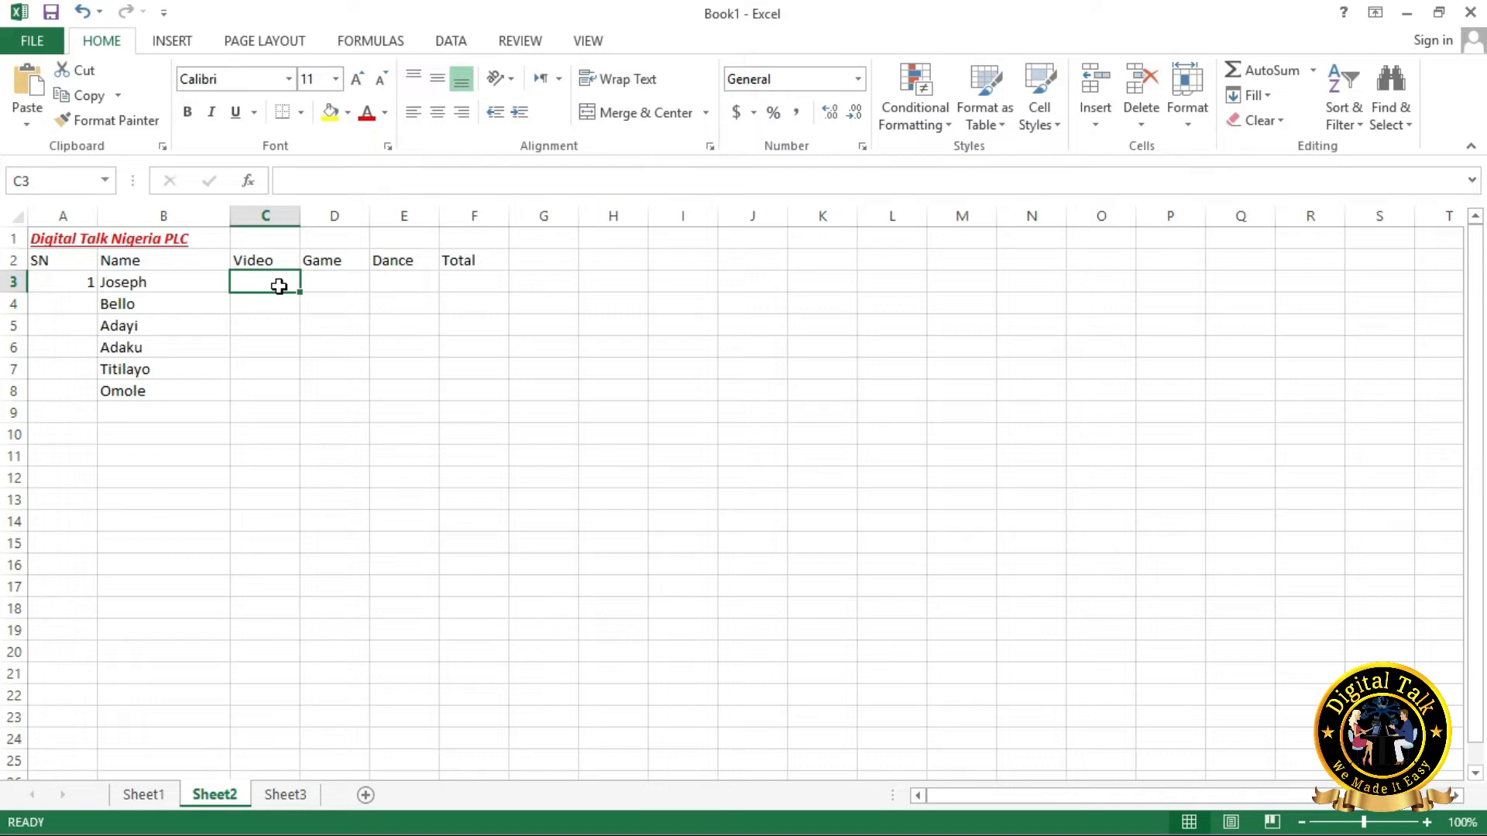
type("40")
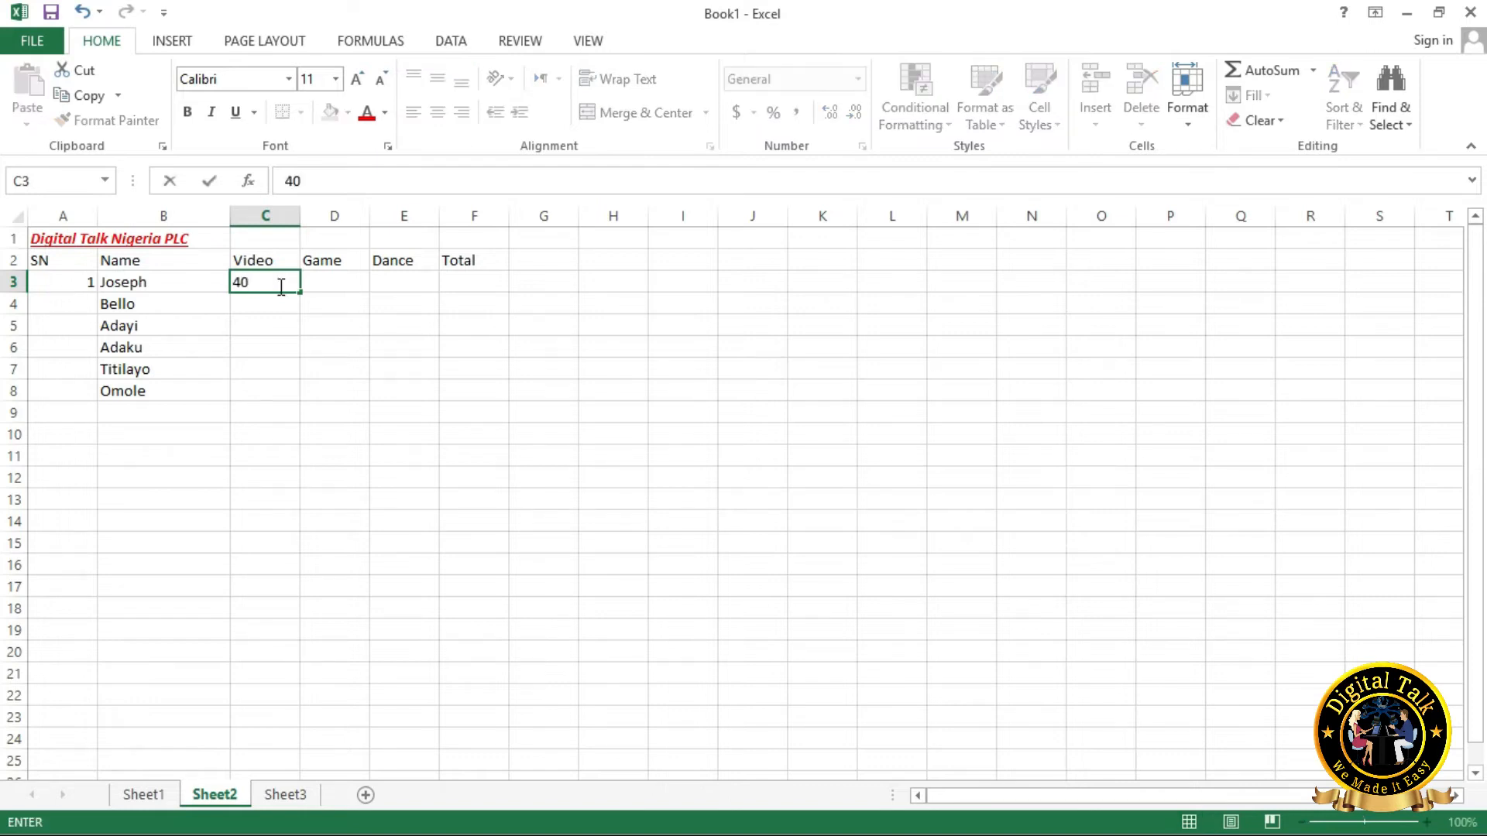
key("Return")
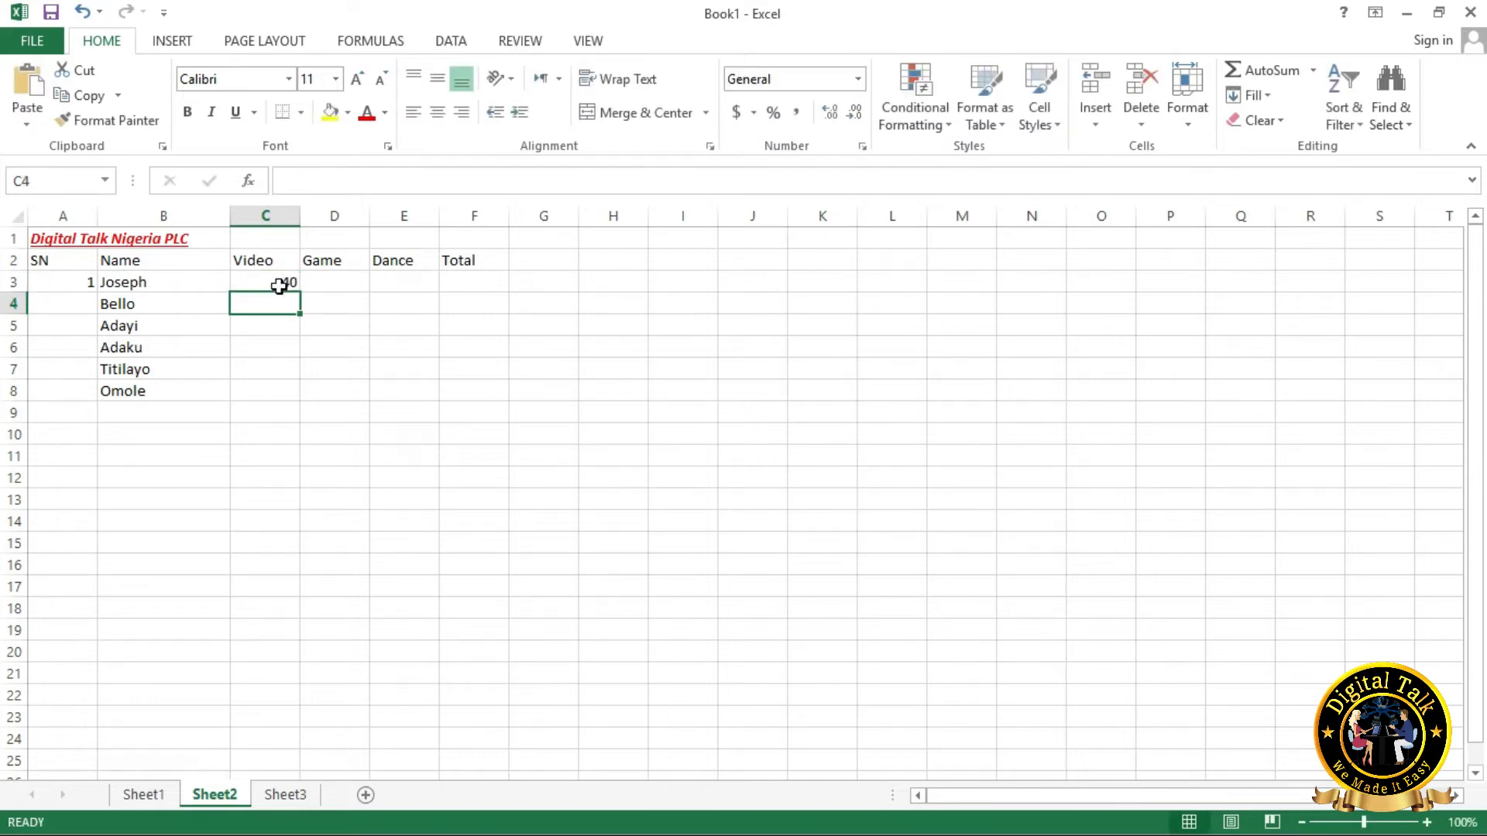
type("50")
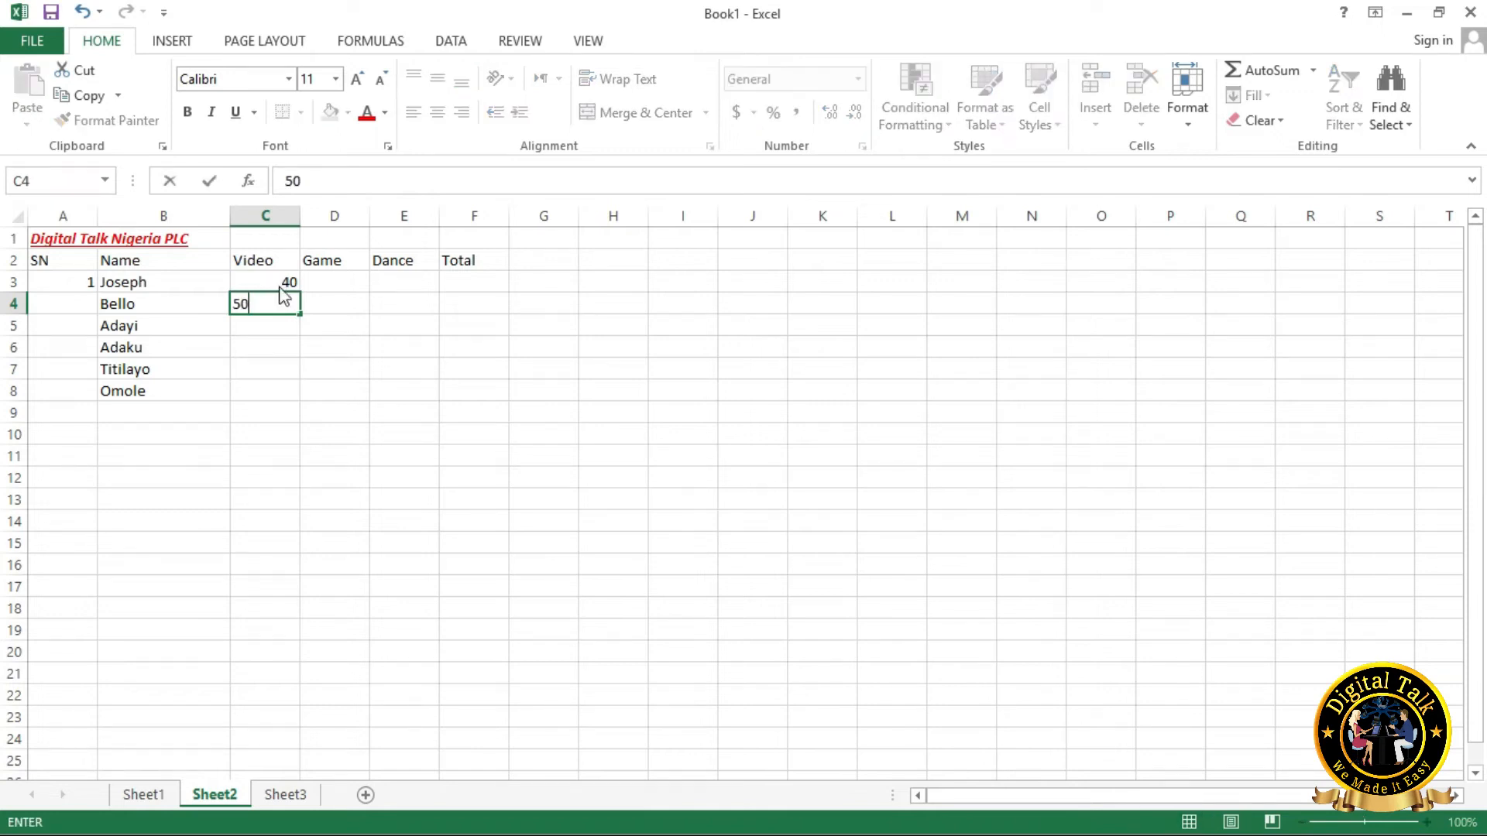
key("Return")
type("35")
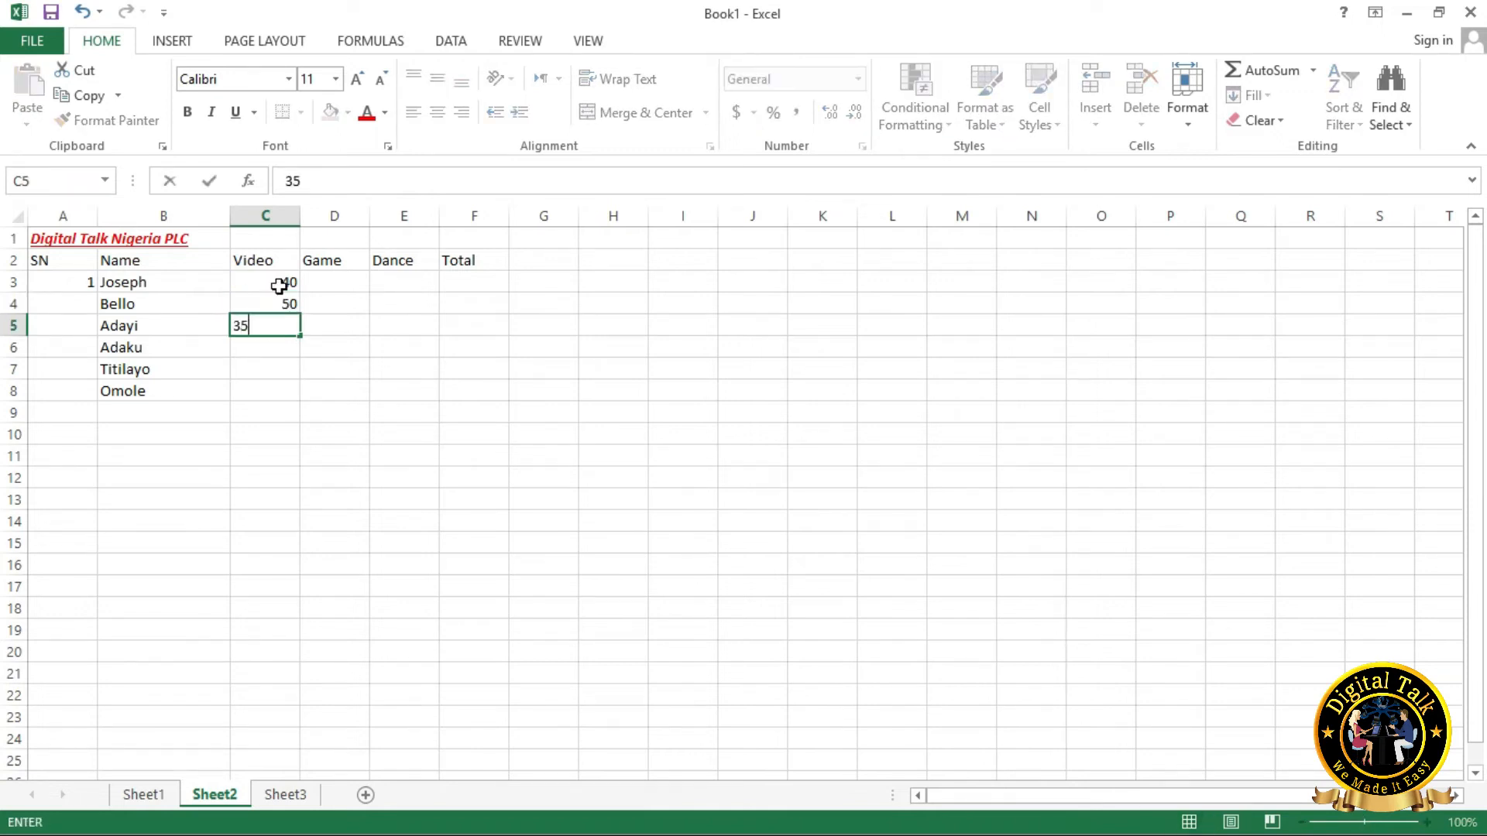
key("Return")
type("20")
key("Return")
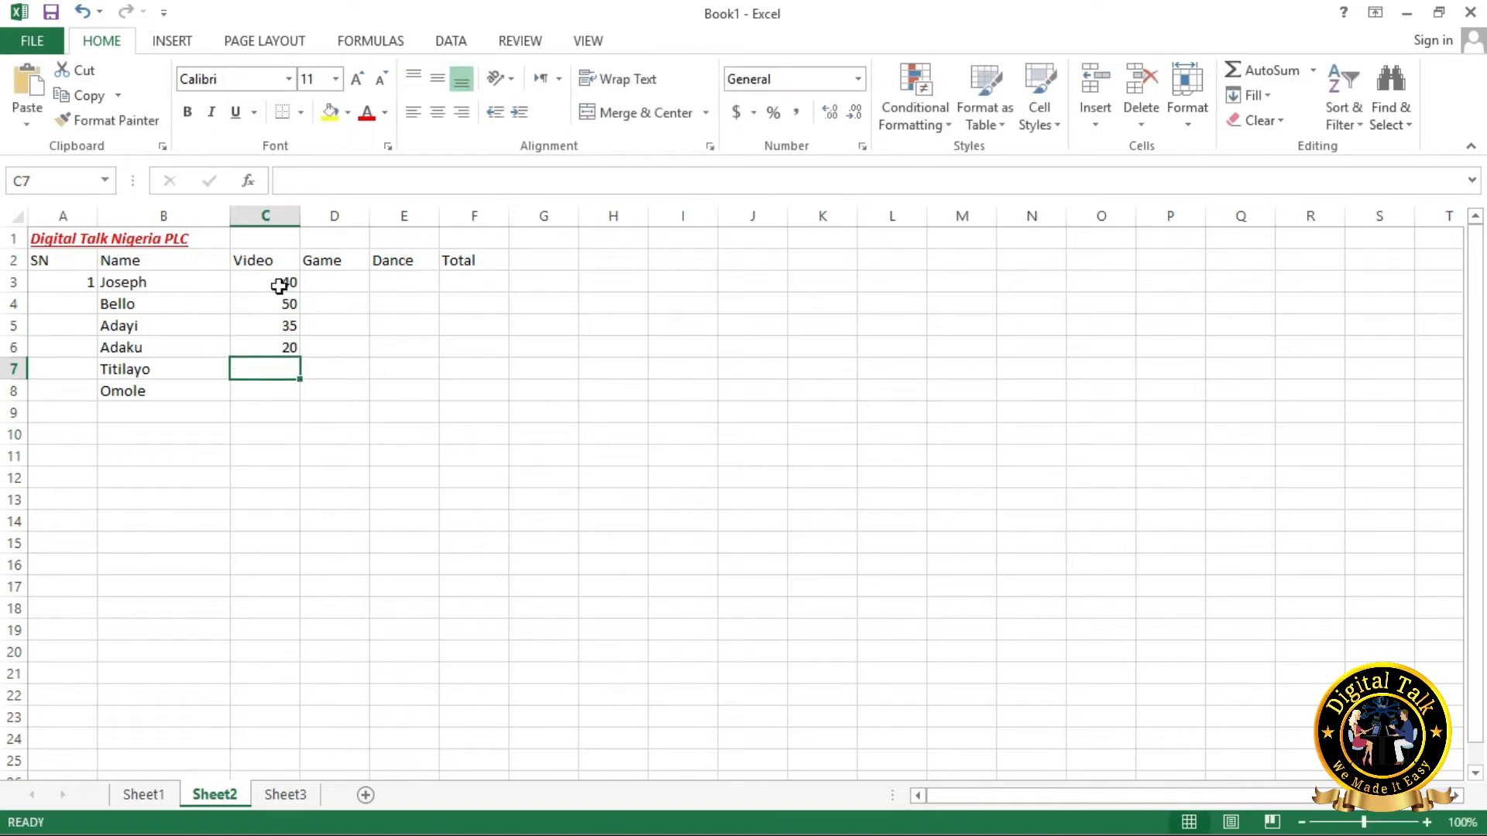
type("60")
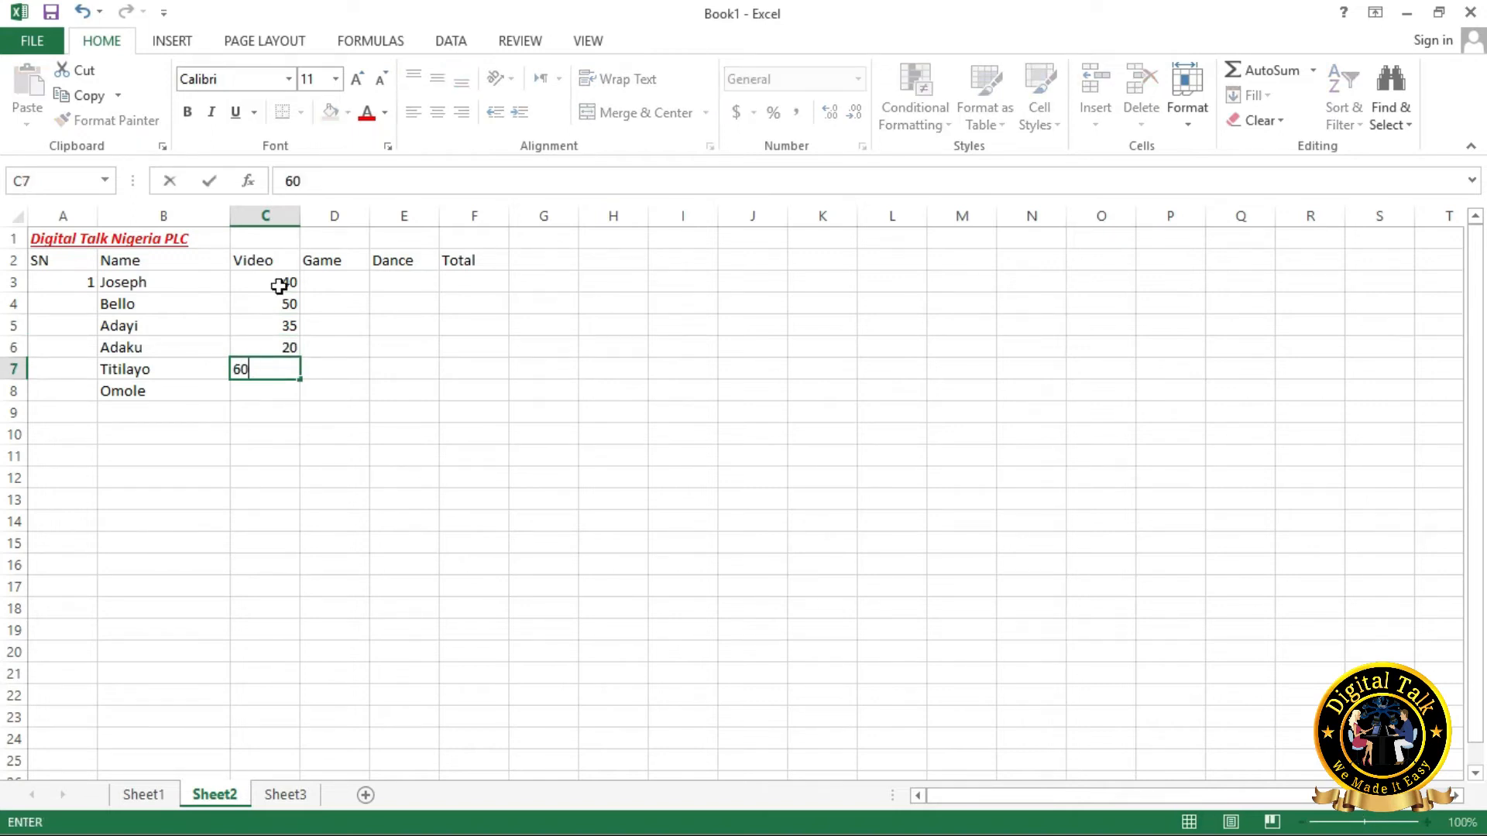
key("Return")
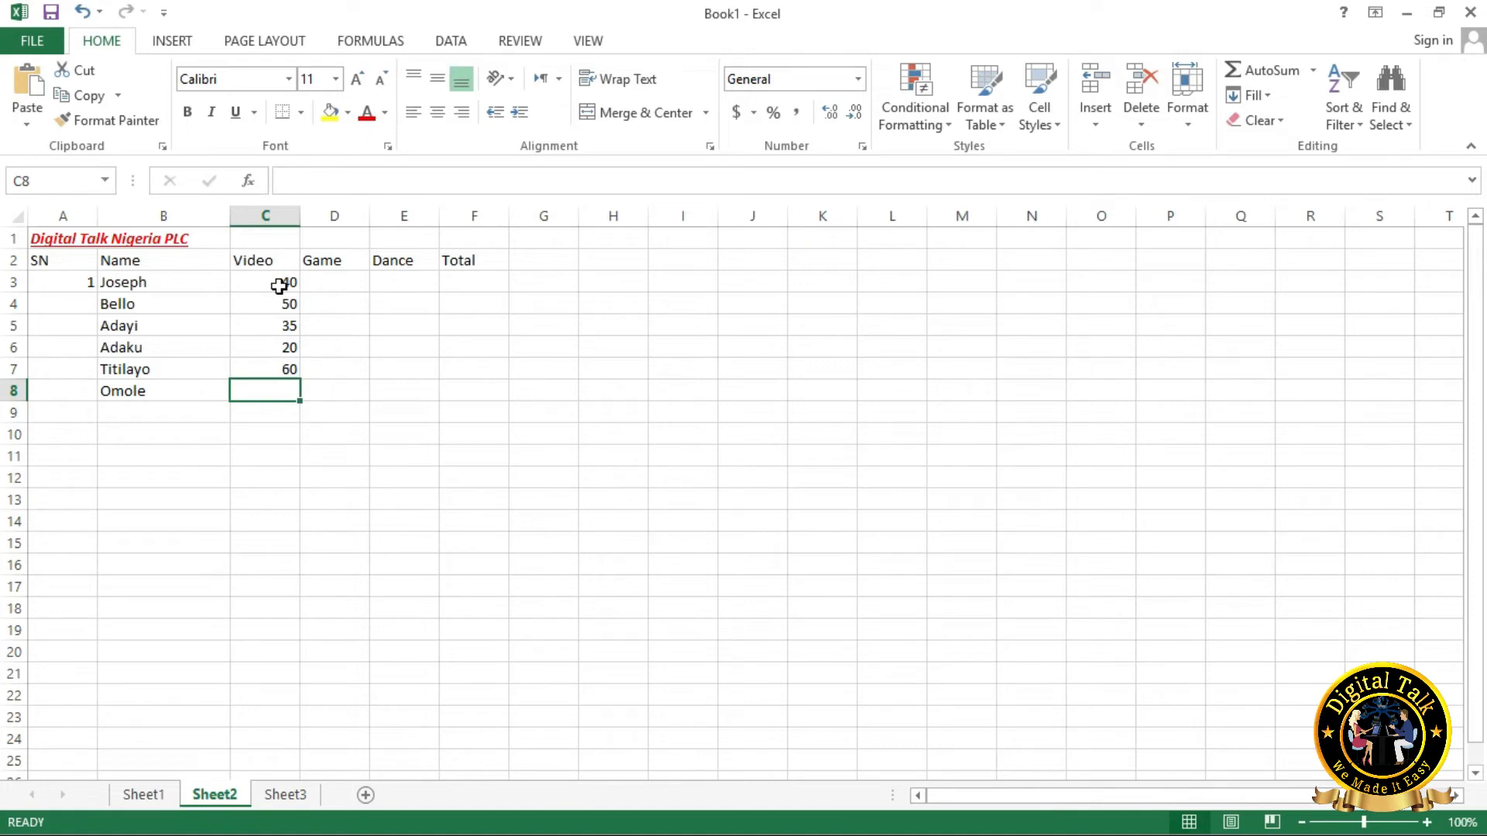
type("39")
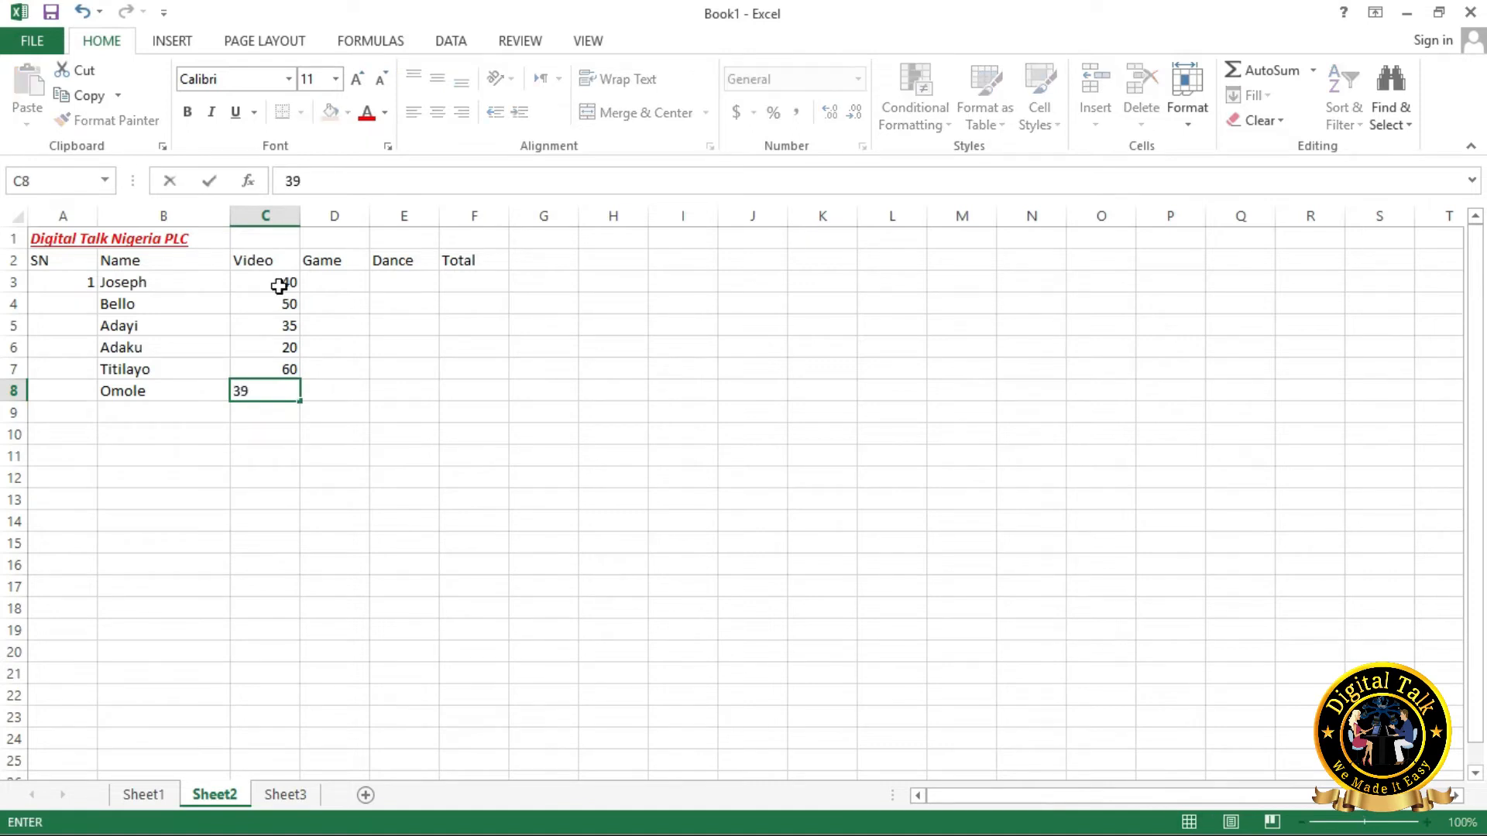
Fill the Game column in cells D3 to D8 with the values 61, 30, 44, 40, 10 and 30.
left_click(357, 282)
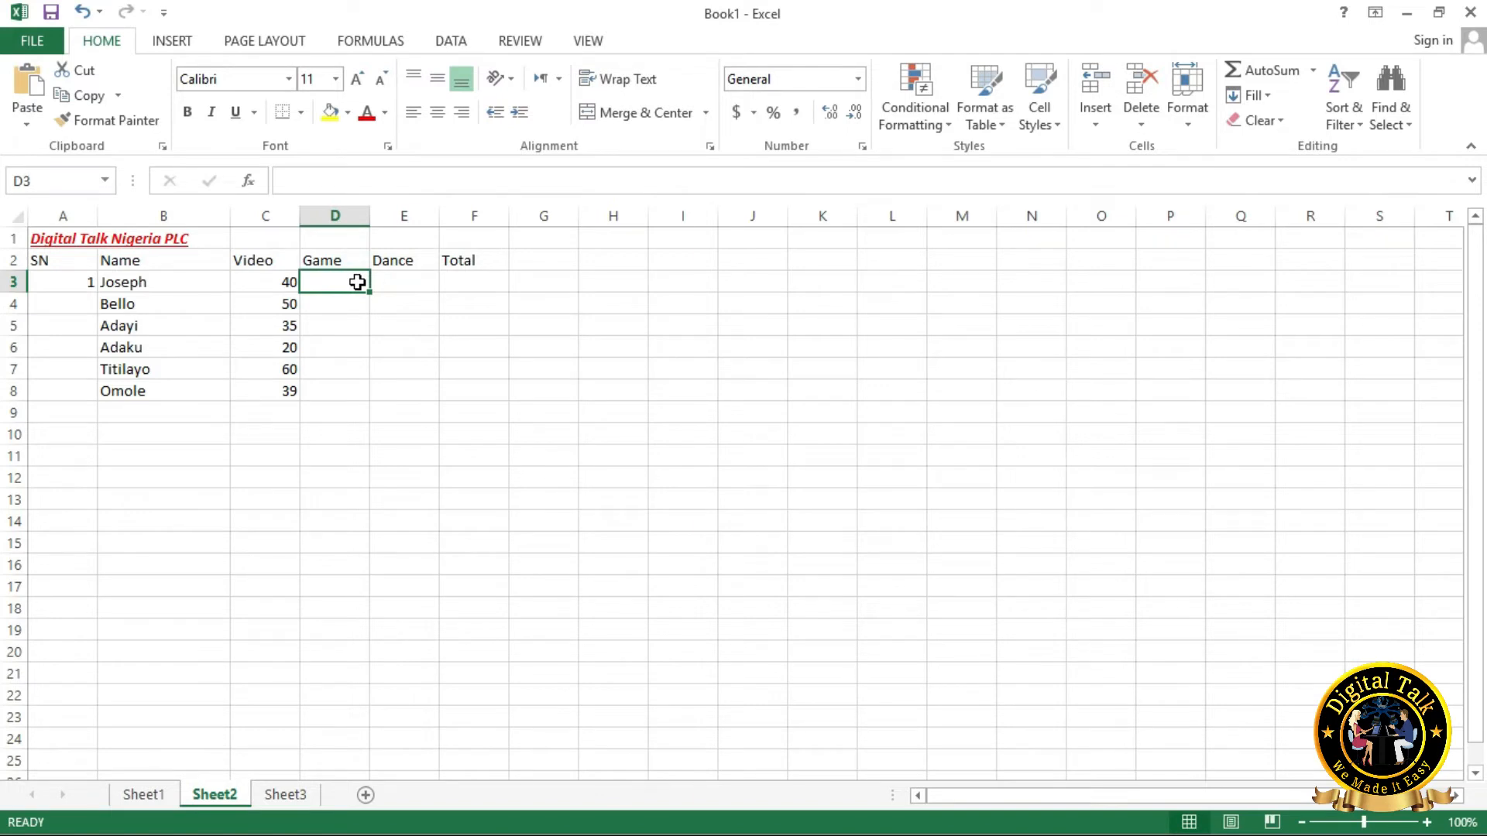
type("61")
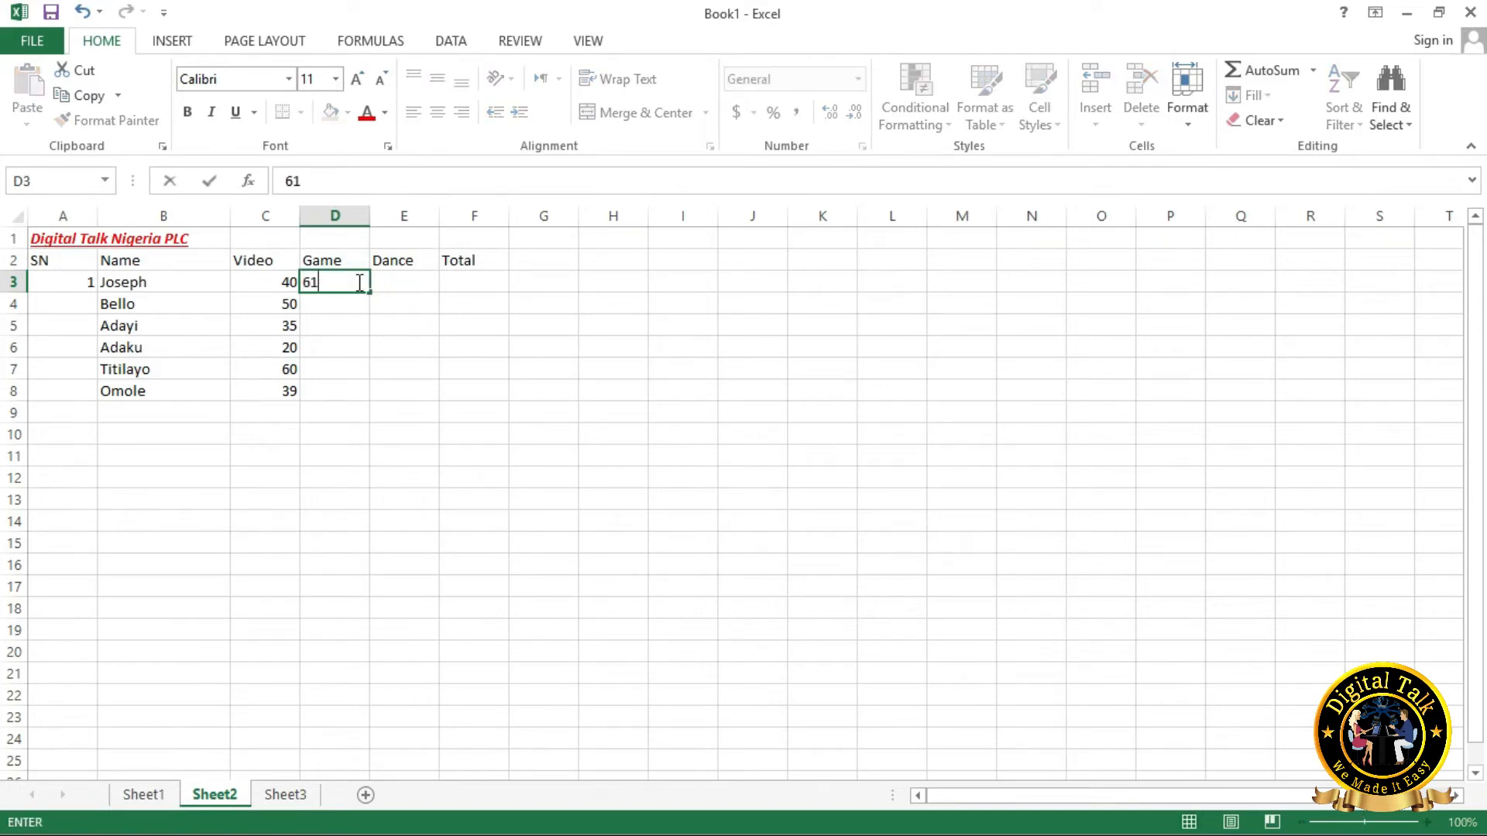
key("Return")
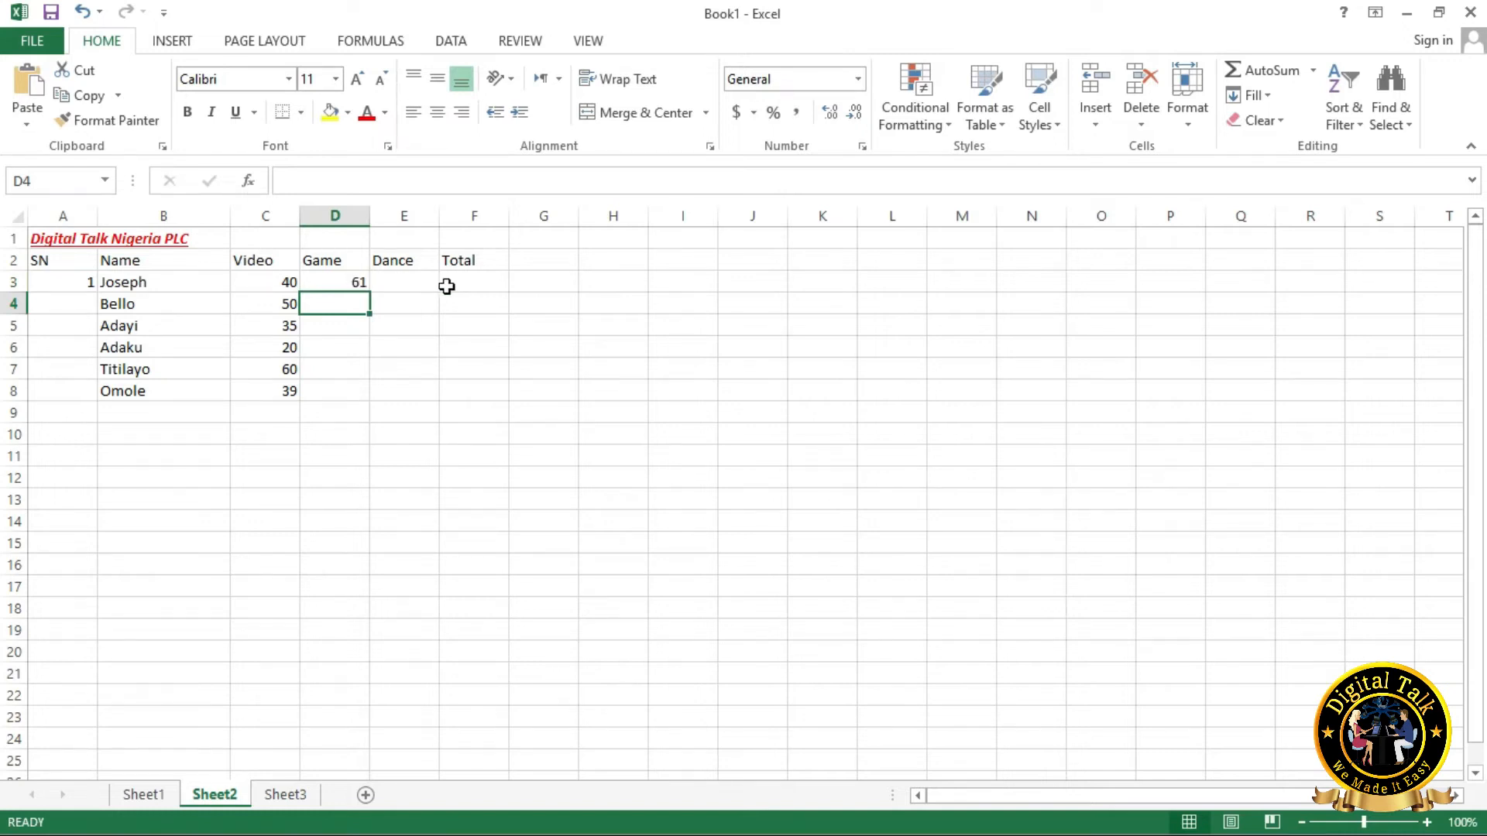
type("30")
key("Return")
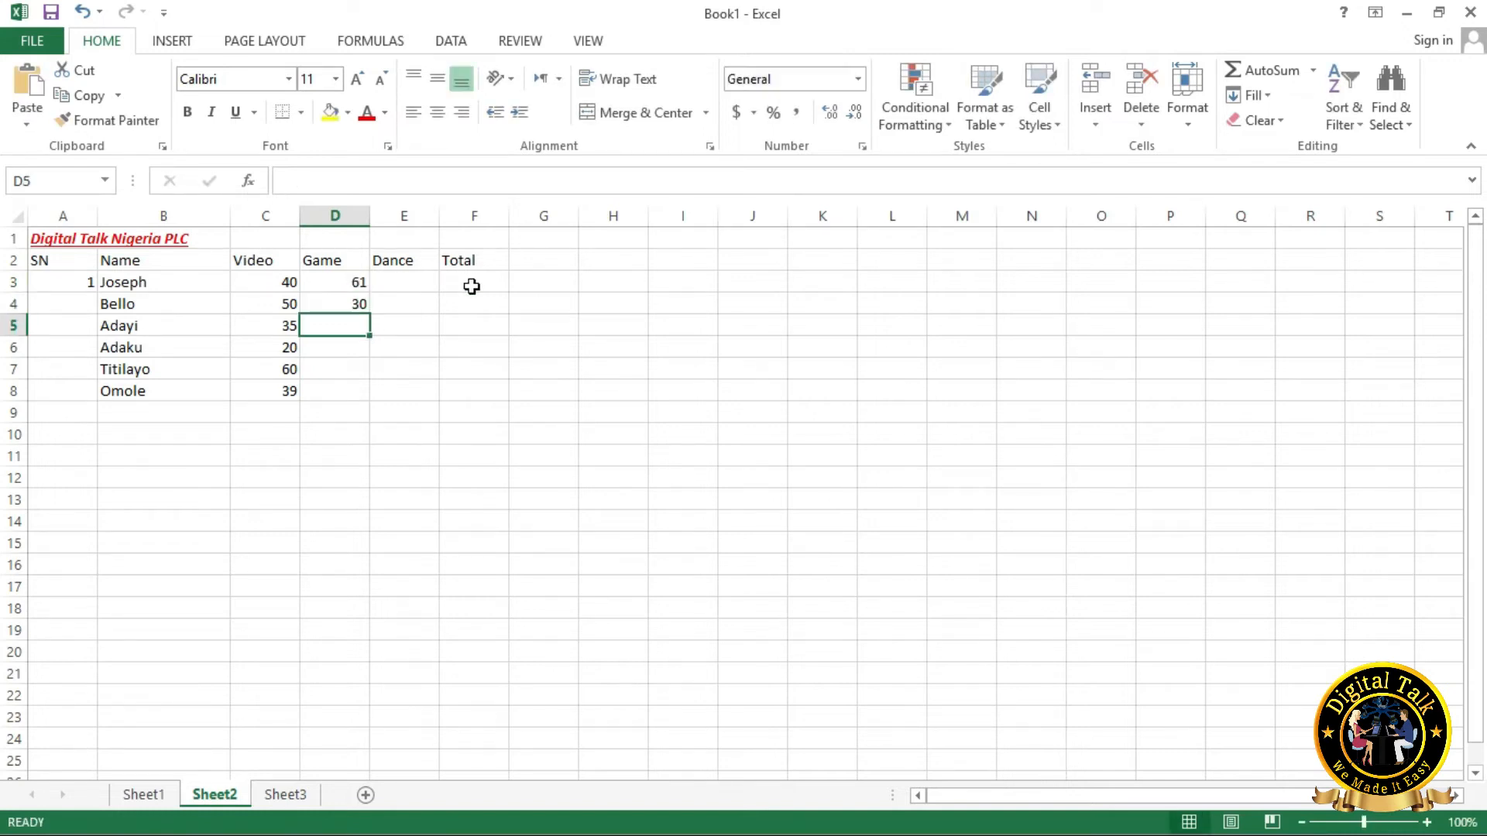
type("44")
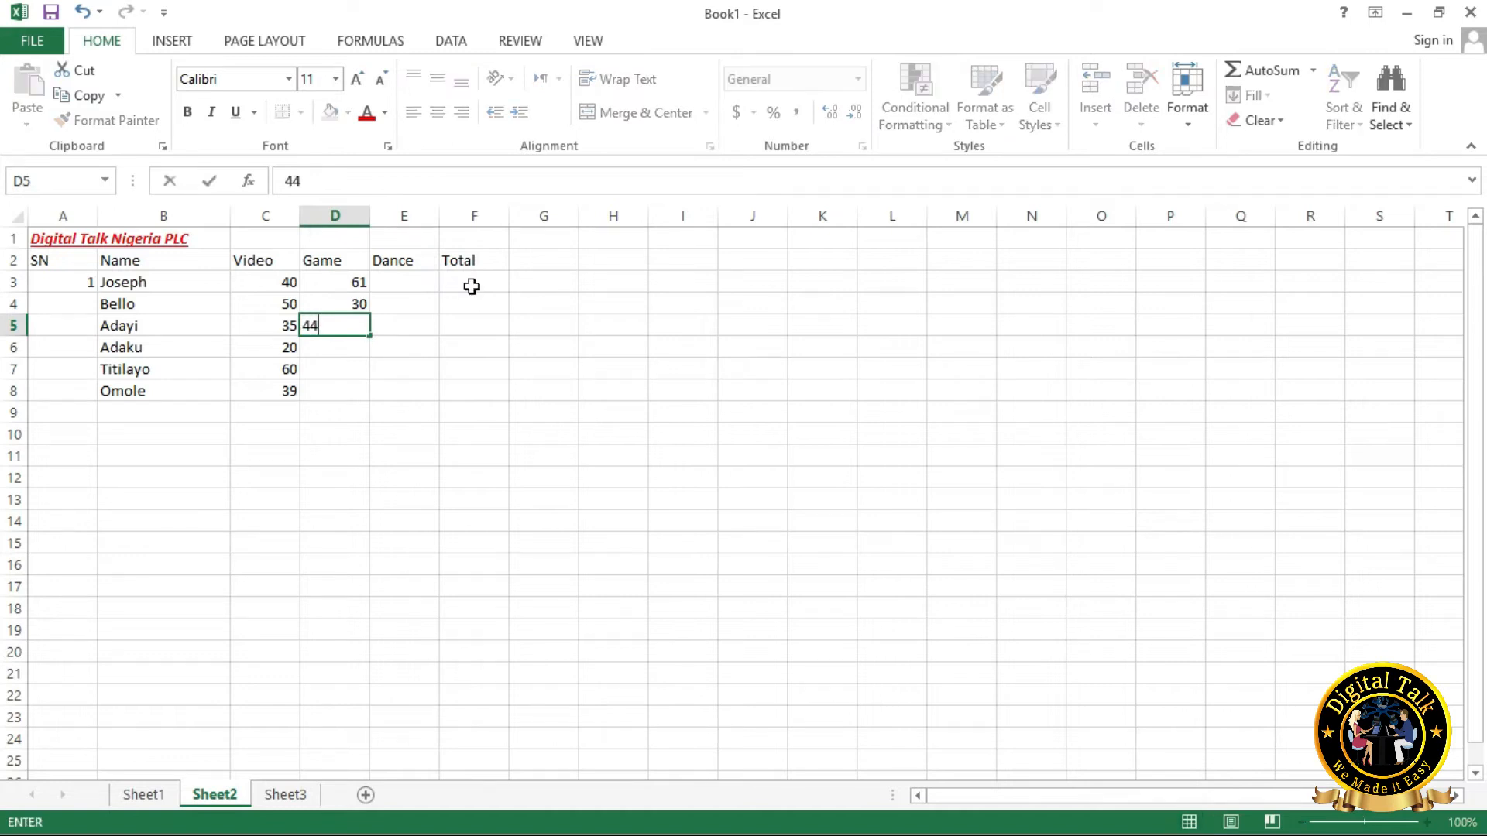
key("Return")
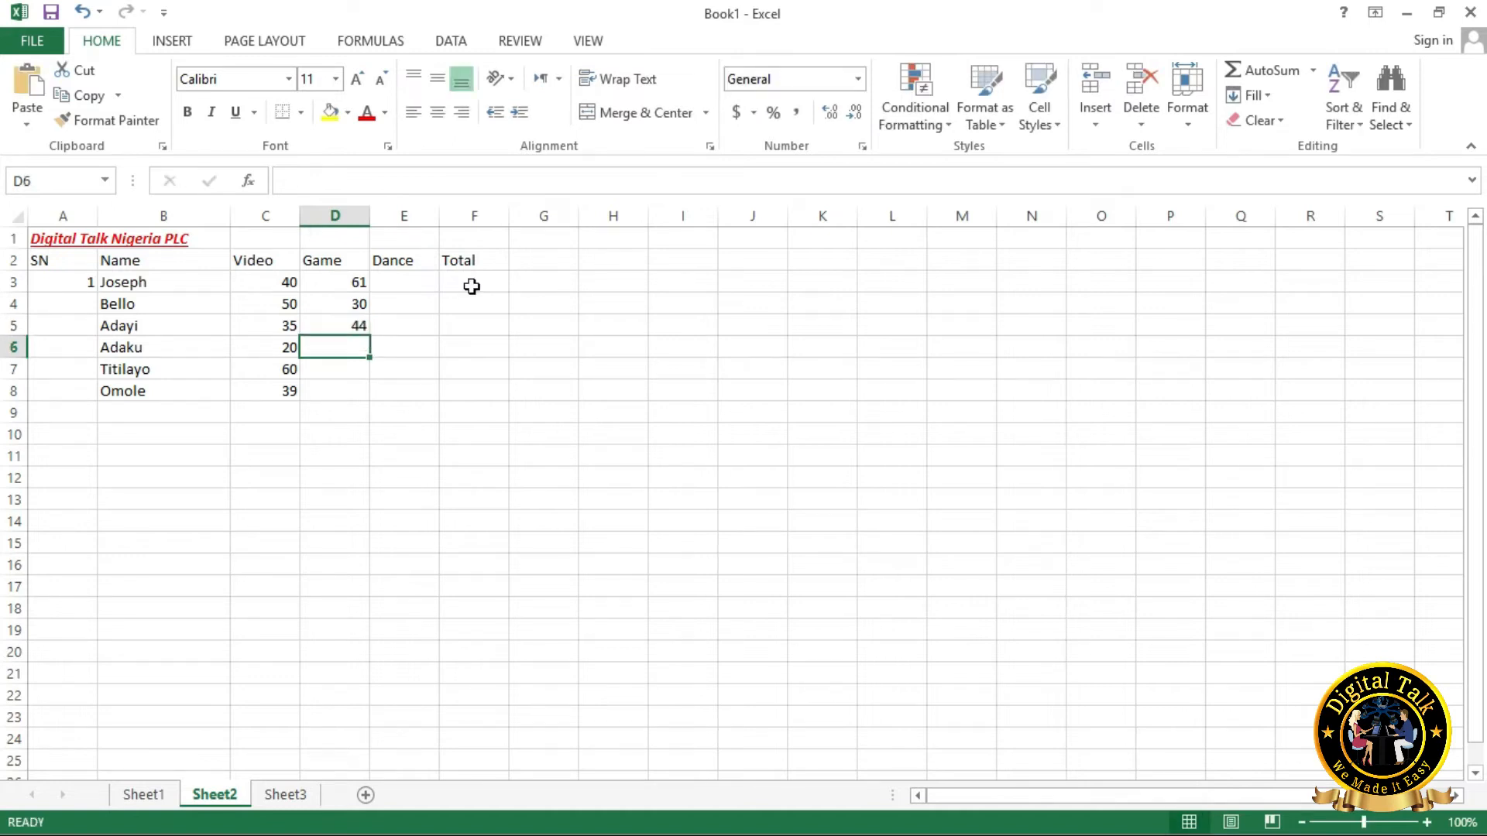
type("40")
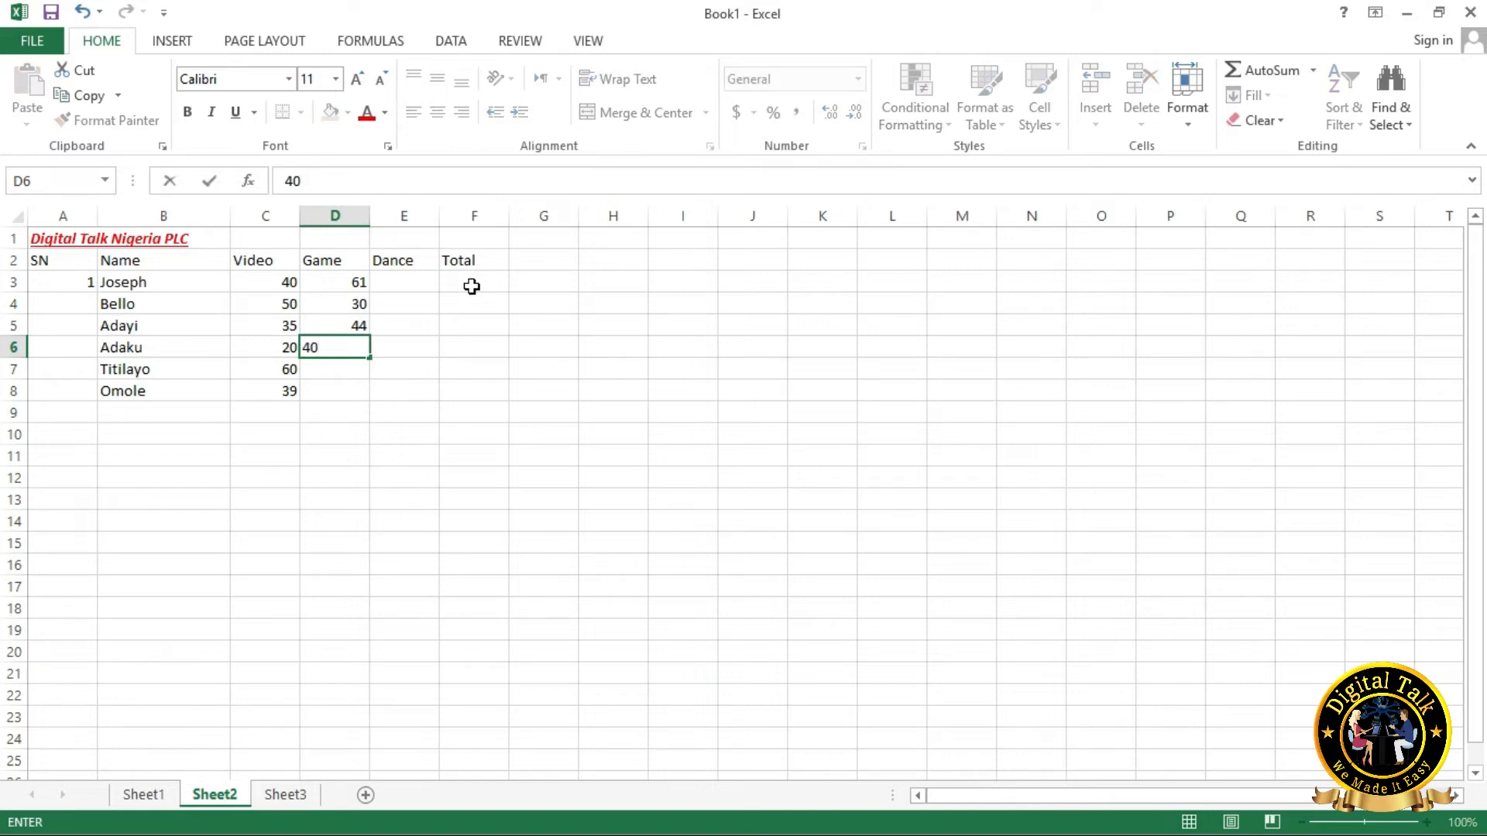
key("Return")
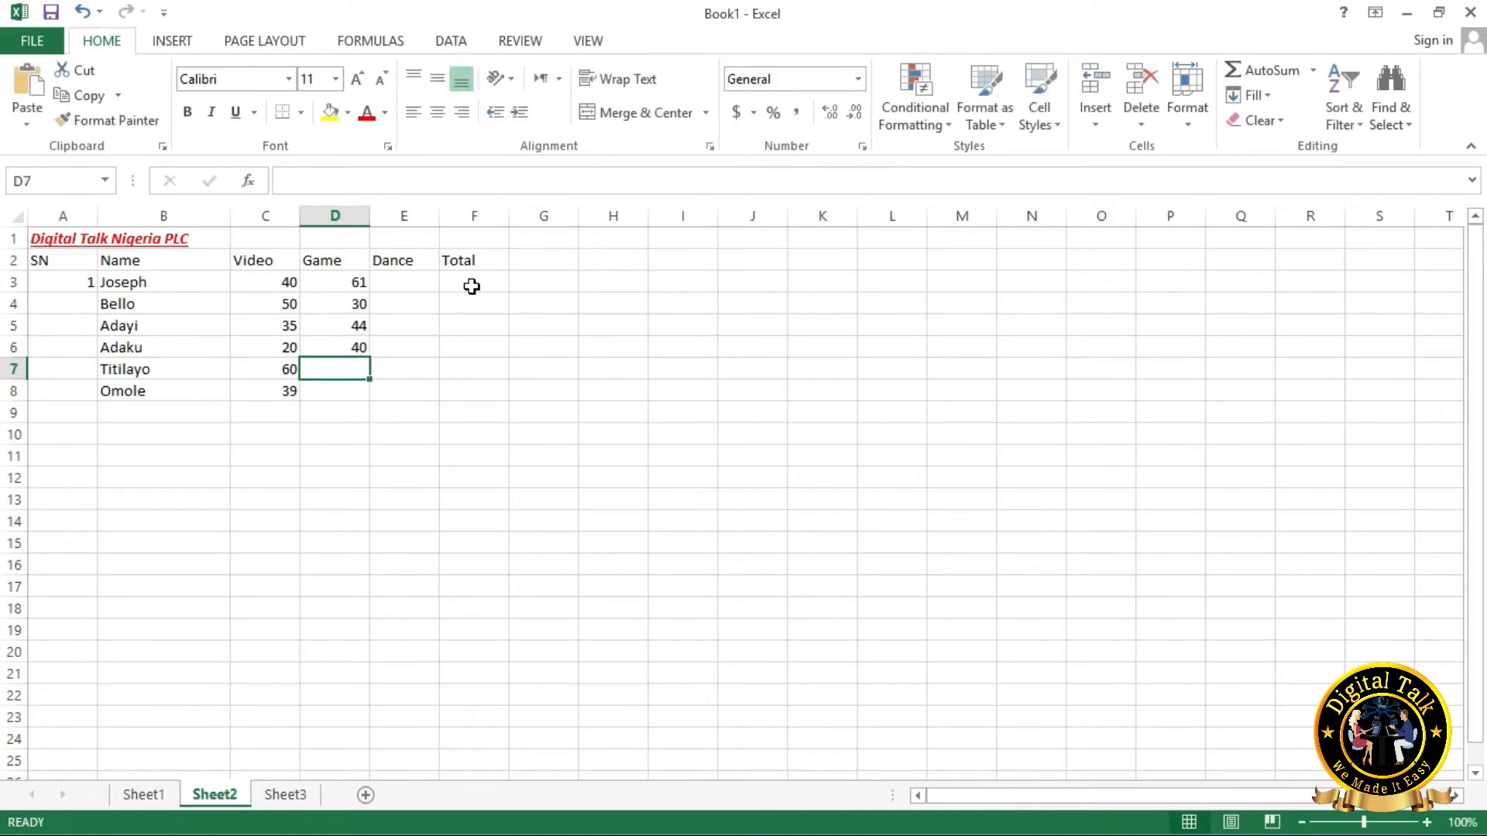
type("10")
key("Return")
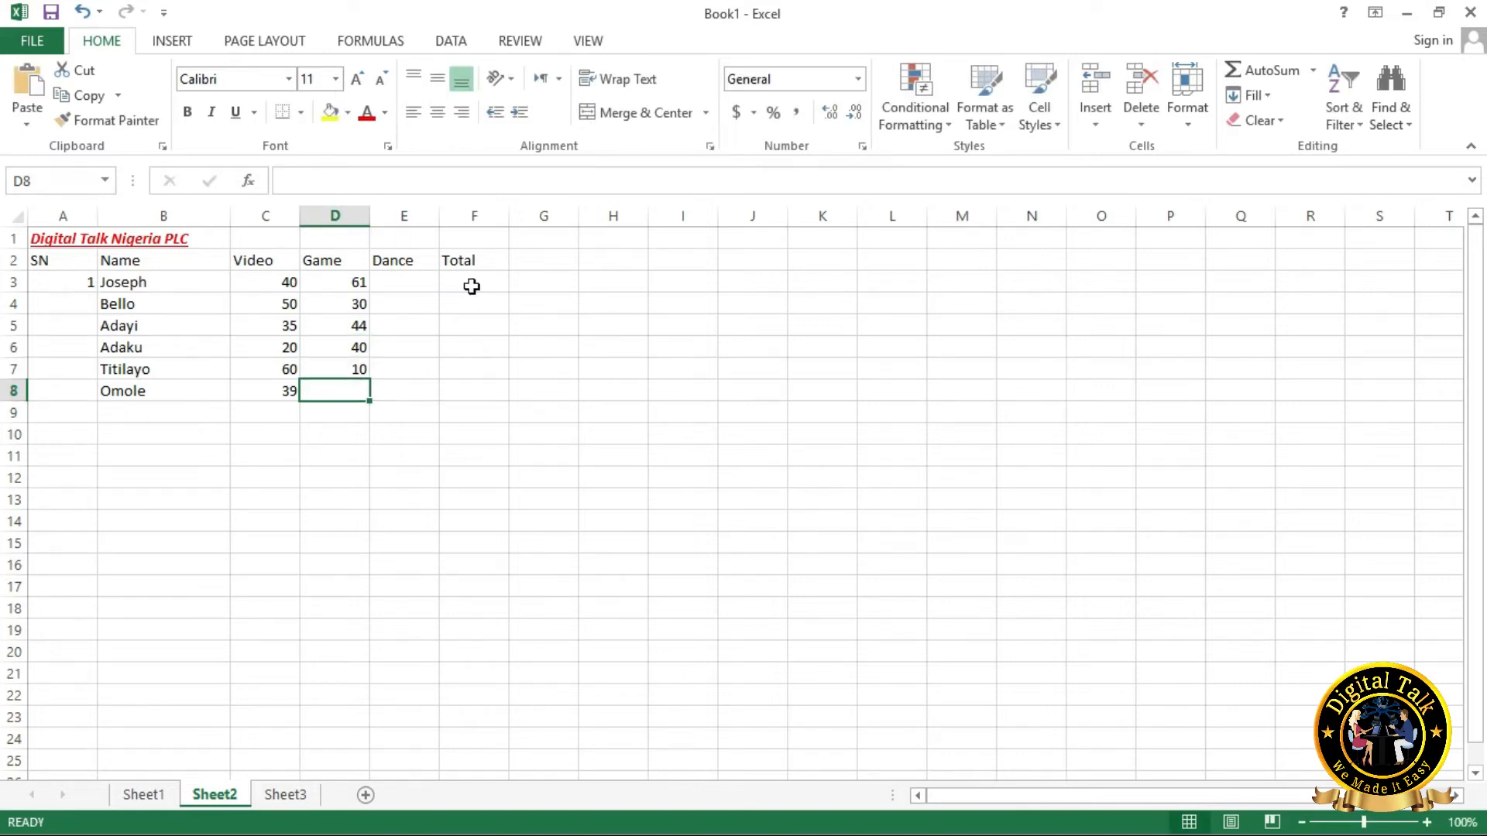
type("30")
key("Return")
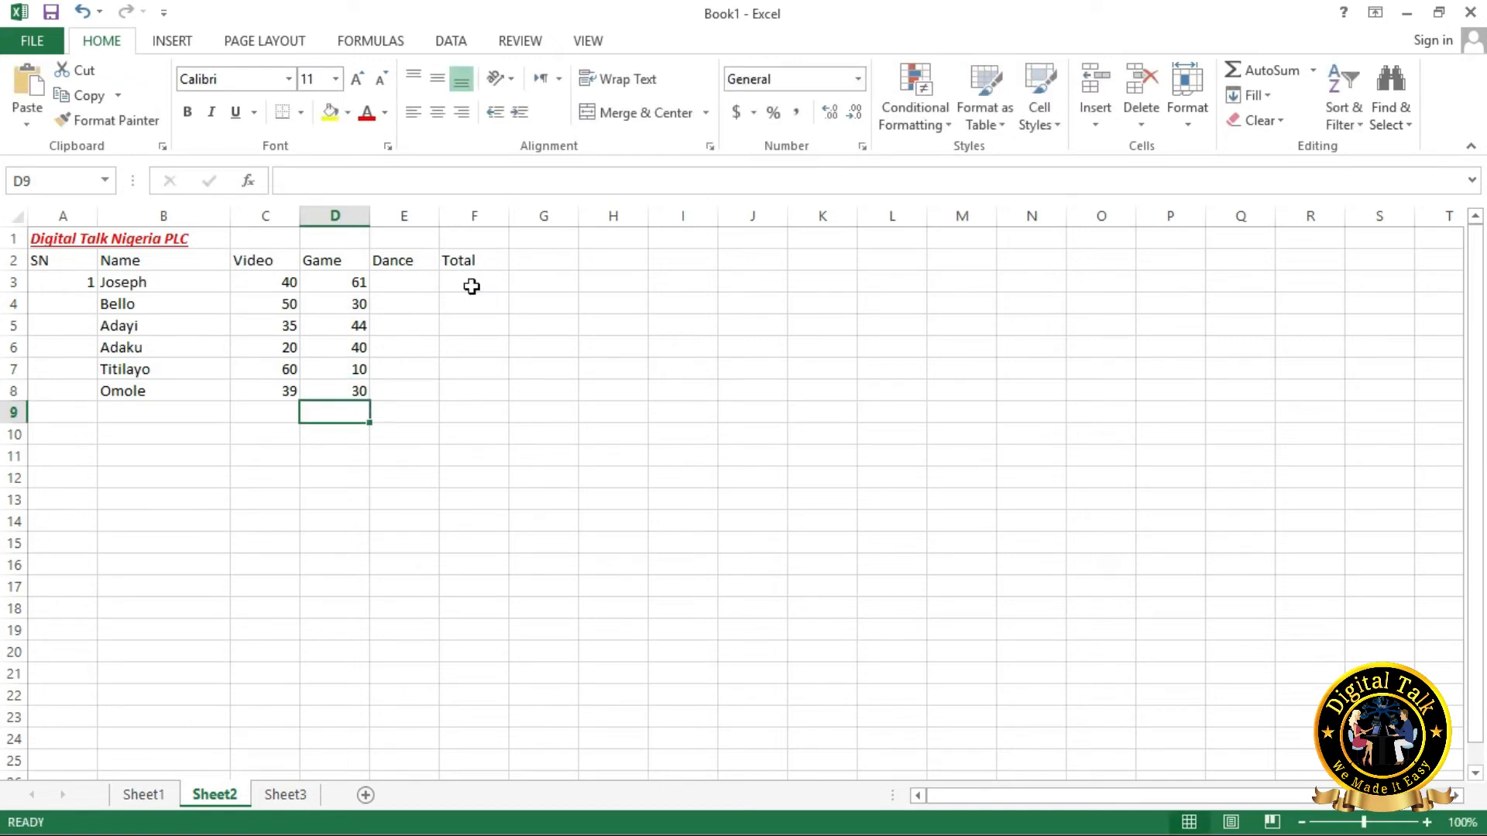
Fill the Dance column in cells E3 to E8 with the values 15, 45, 40, 20, 16 and 20.
left_click(411, 278)
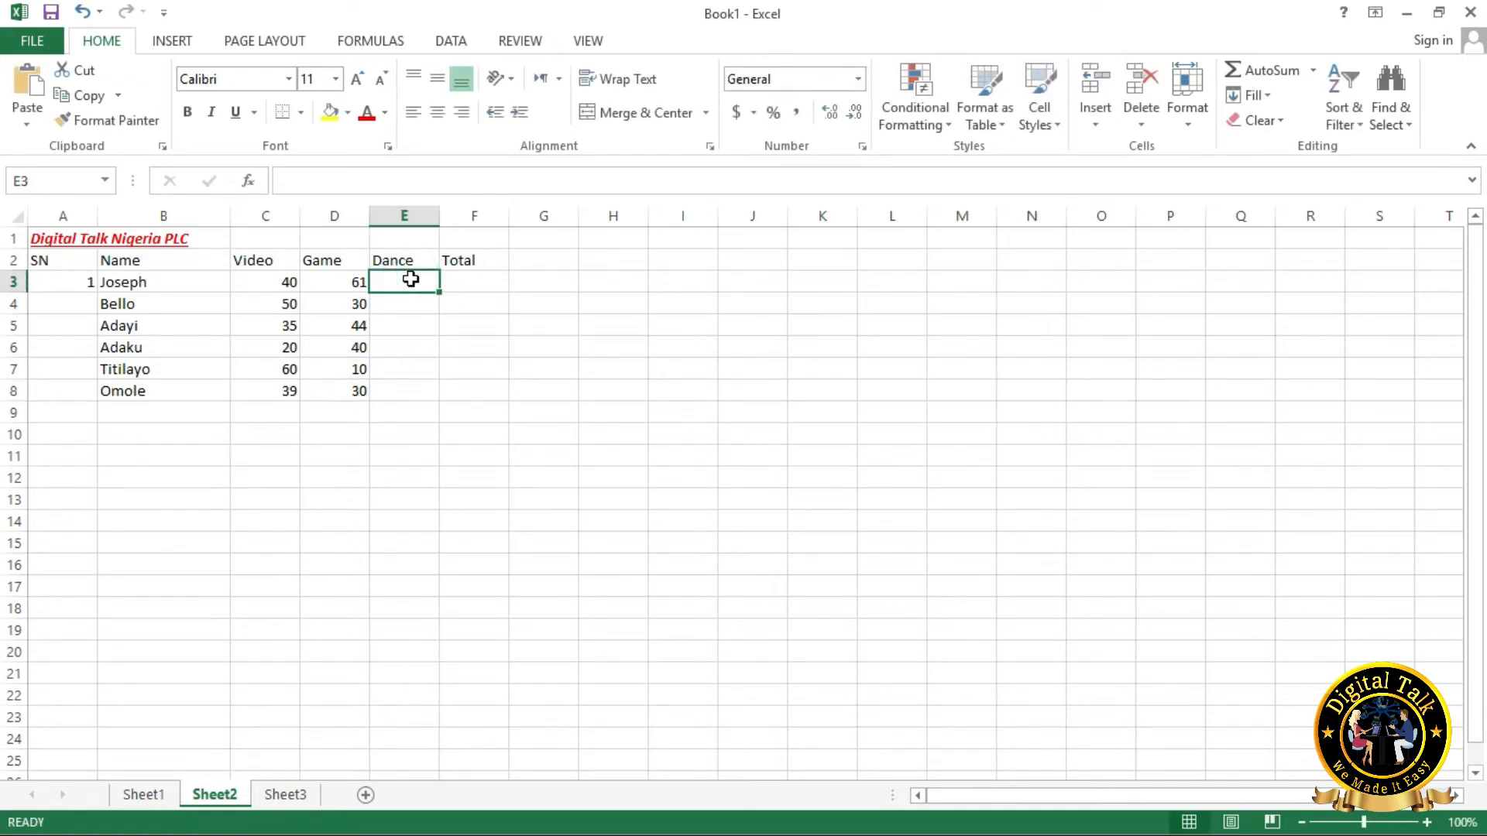
type("15")
key("Return")
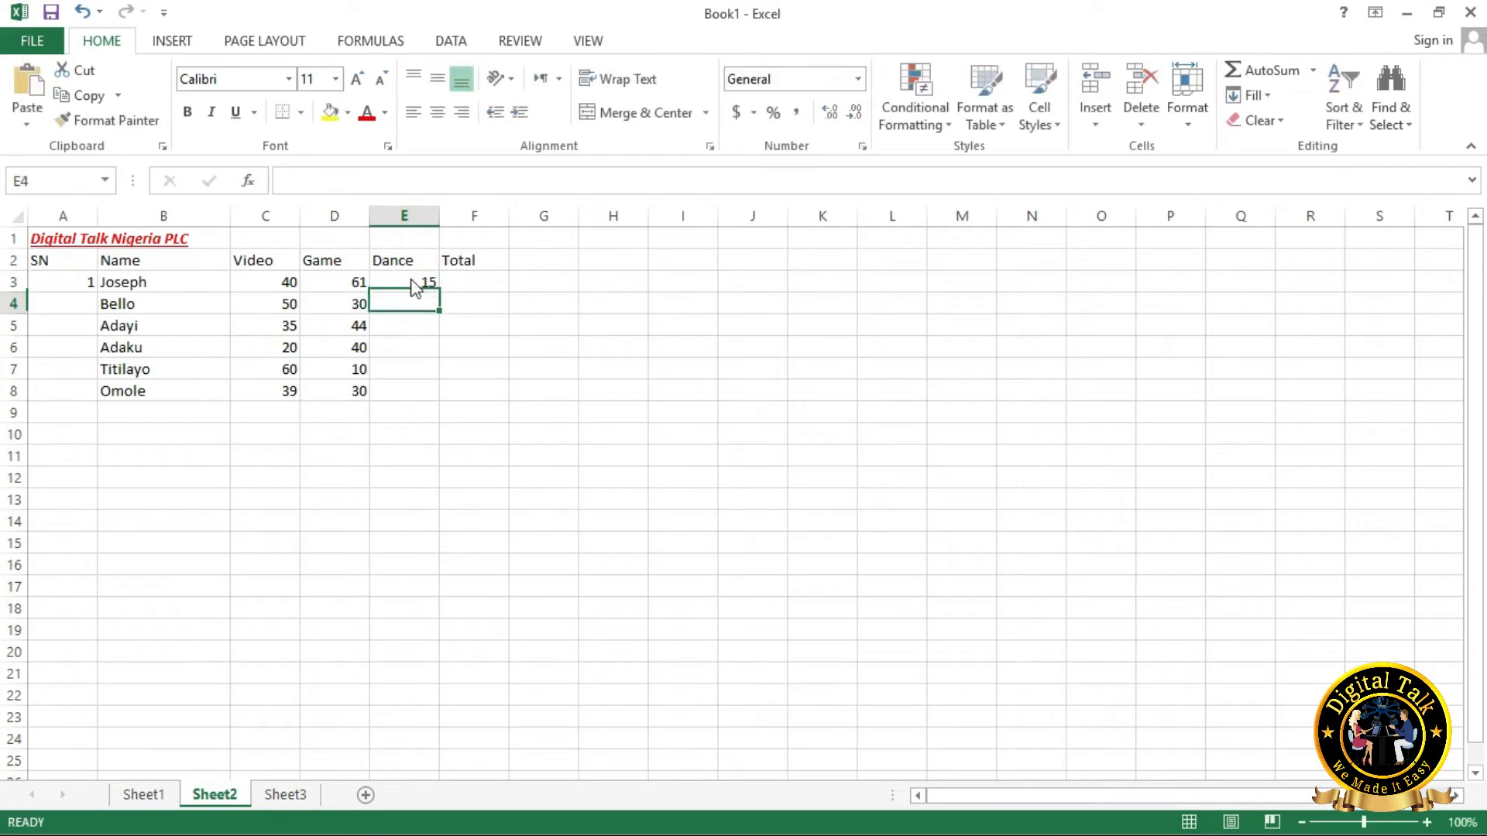
type("45")
key("Return")
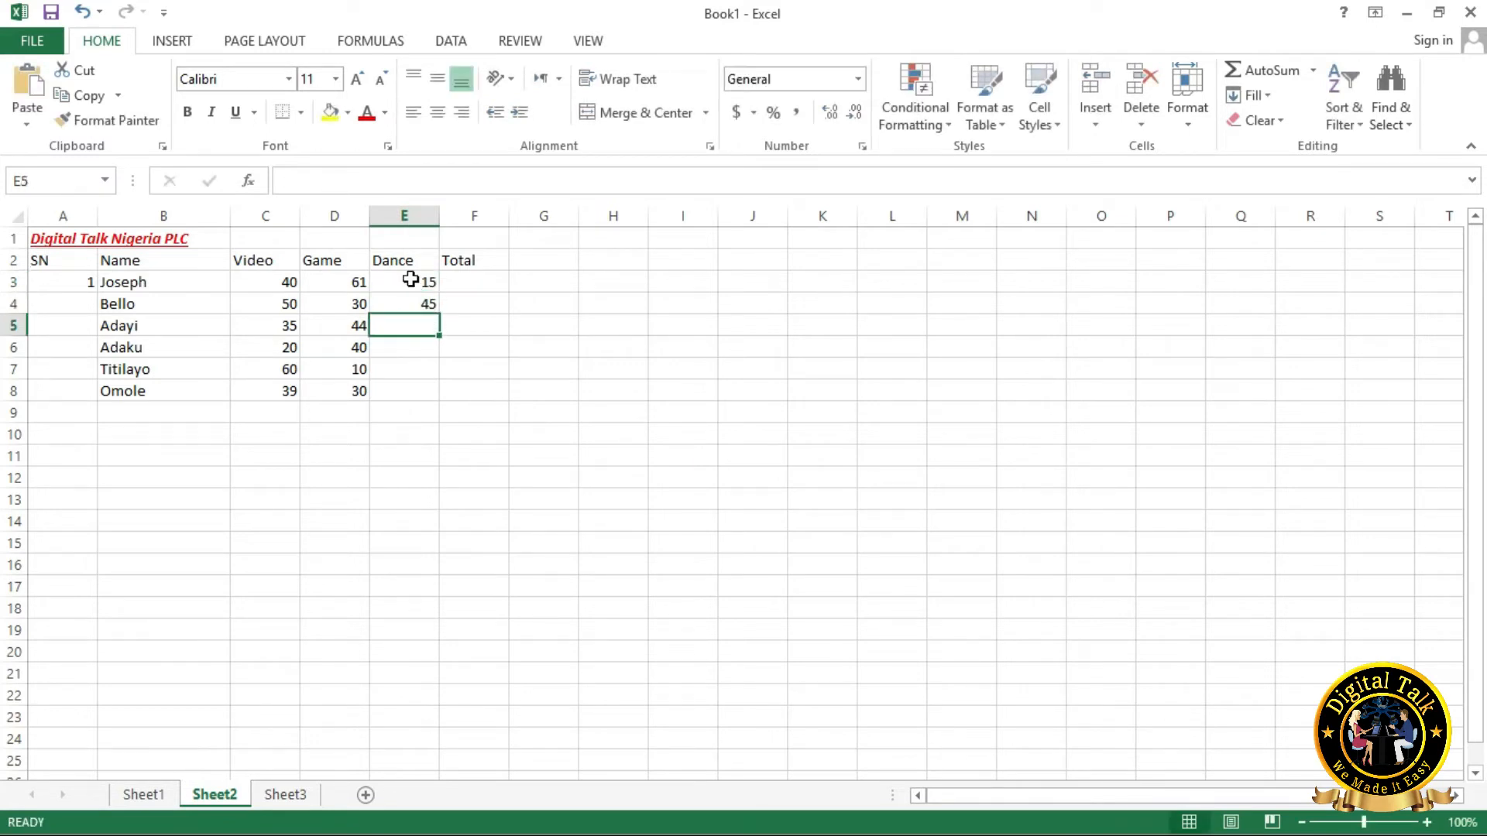
type("40")
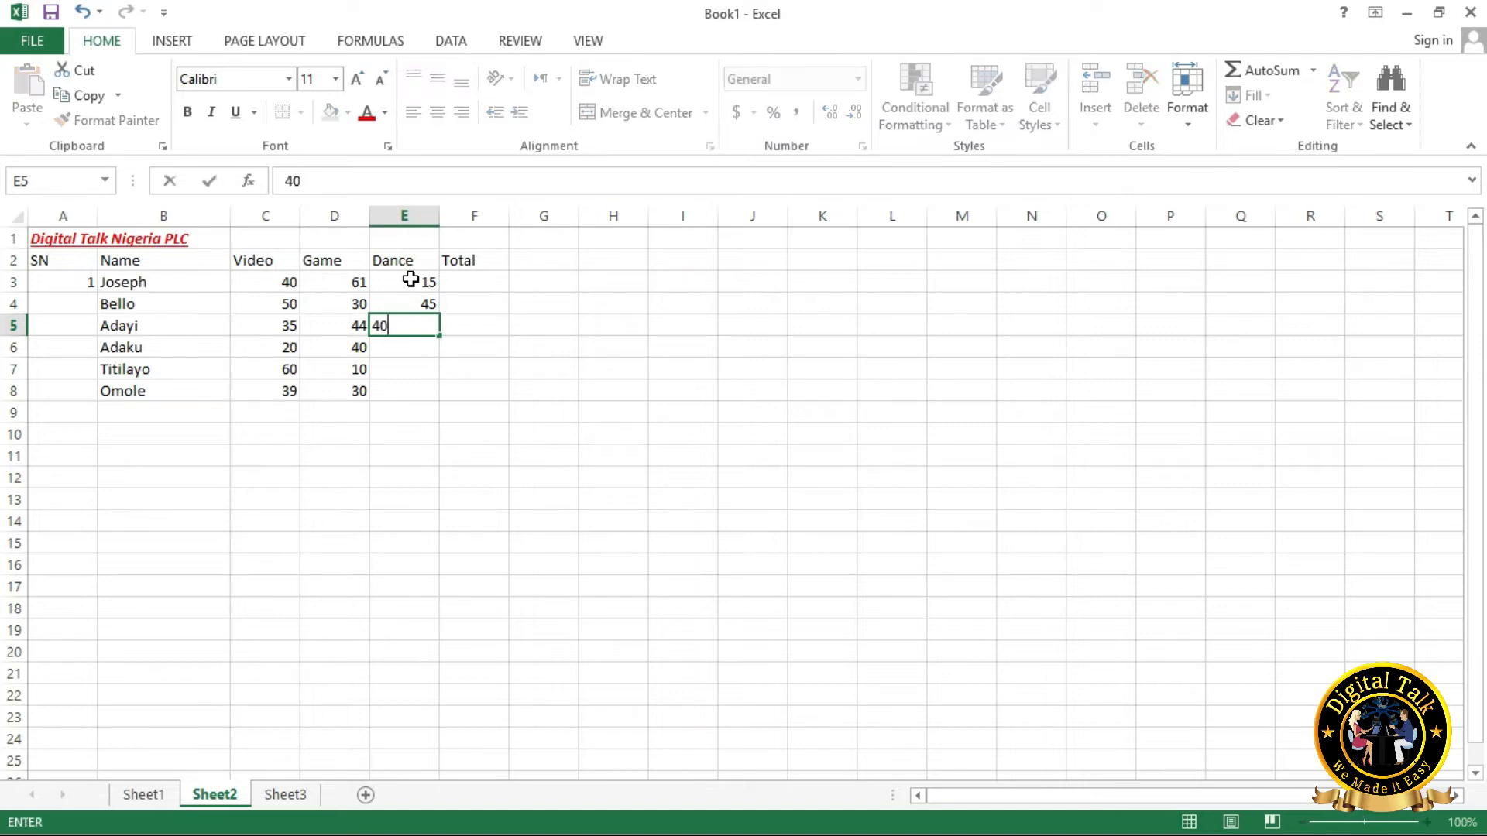
key("Return")
type("20")
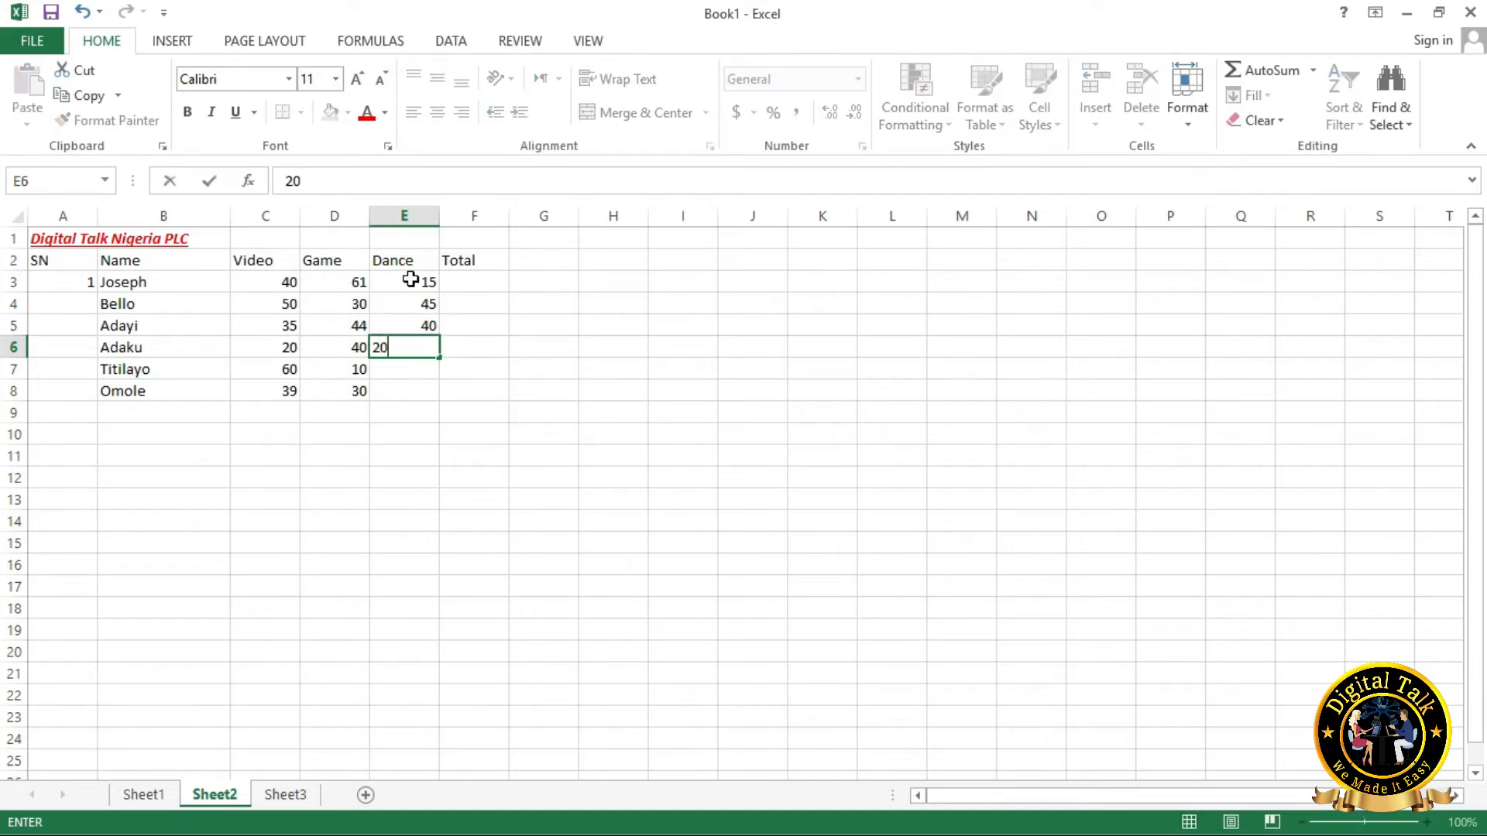
key("Return")
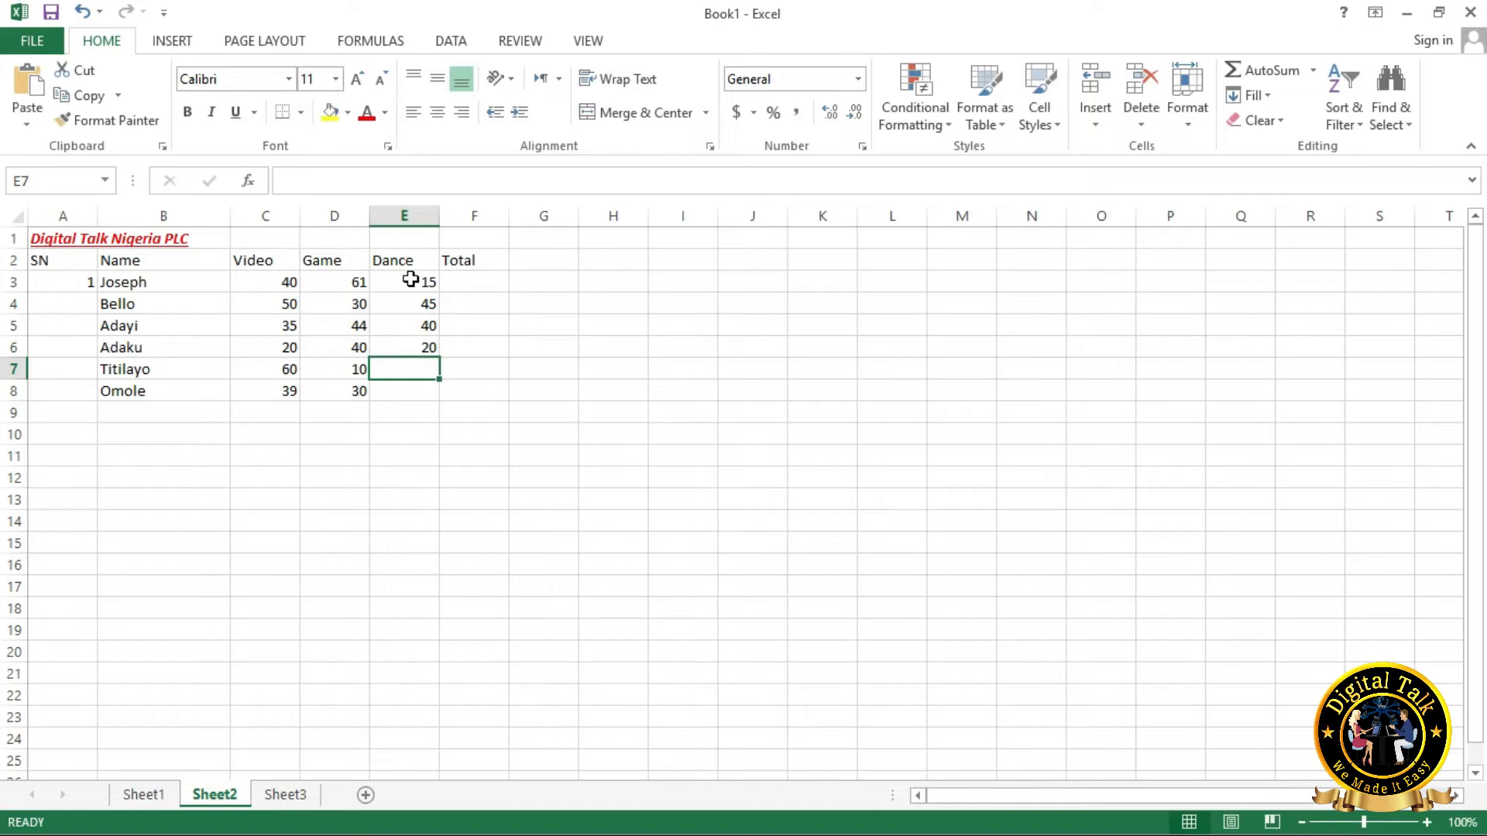
type("16")
key("Return")
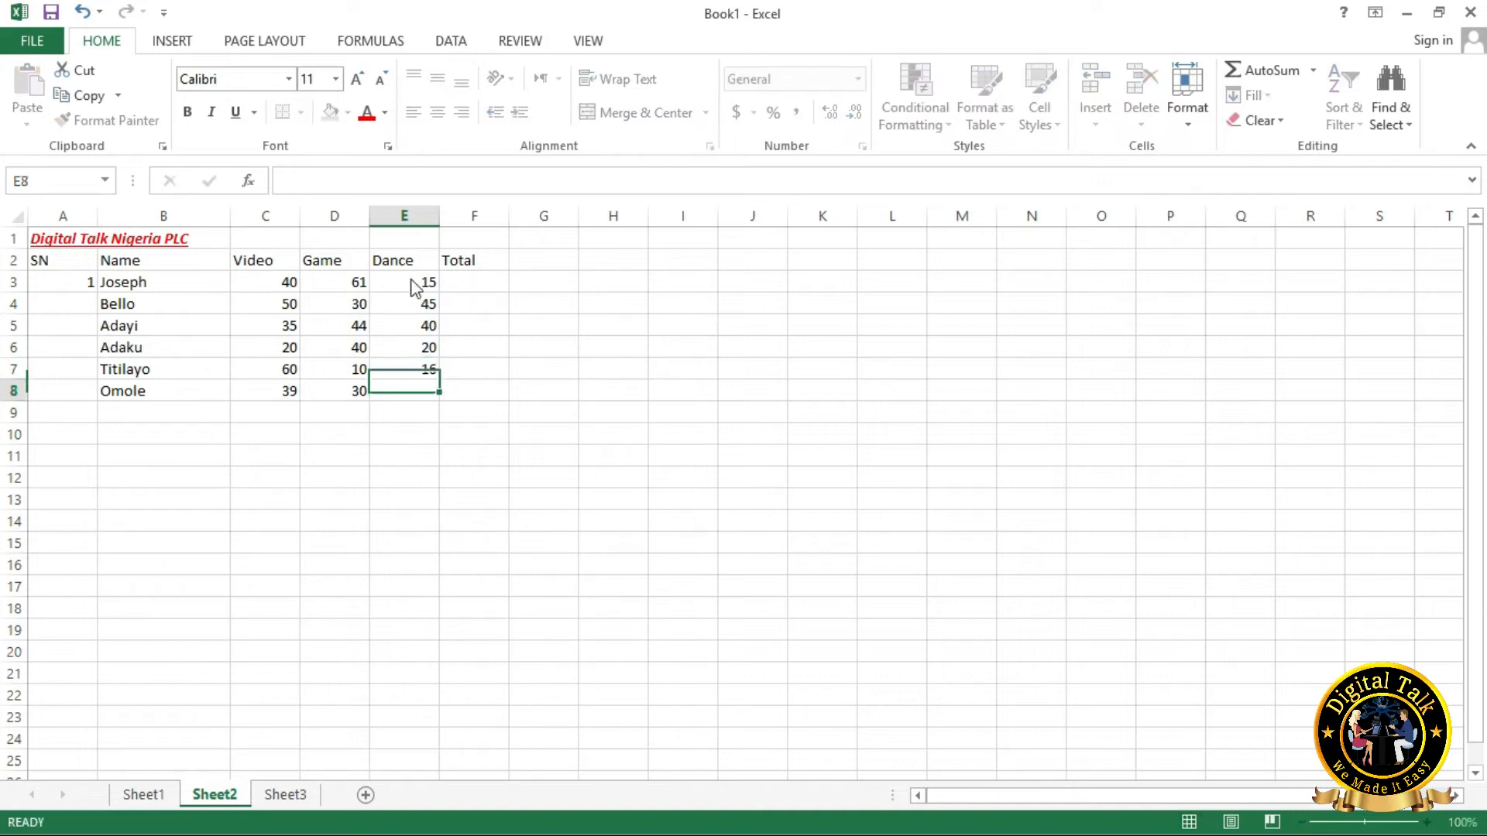
type("30")
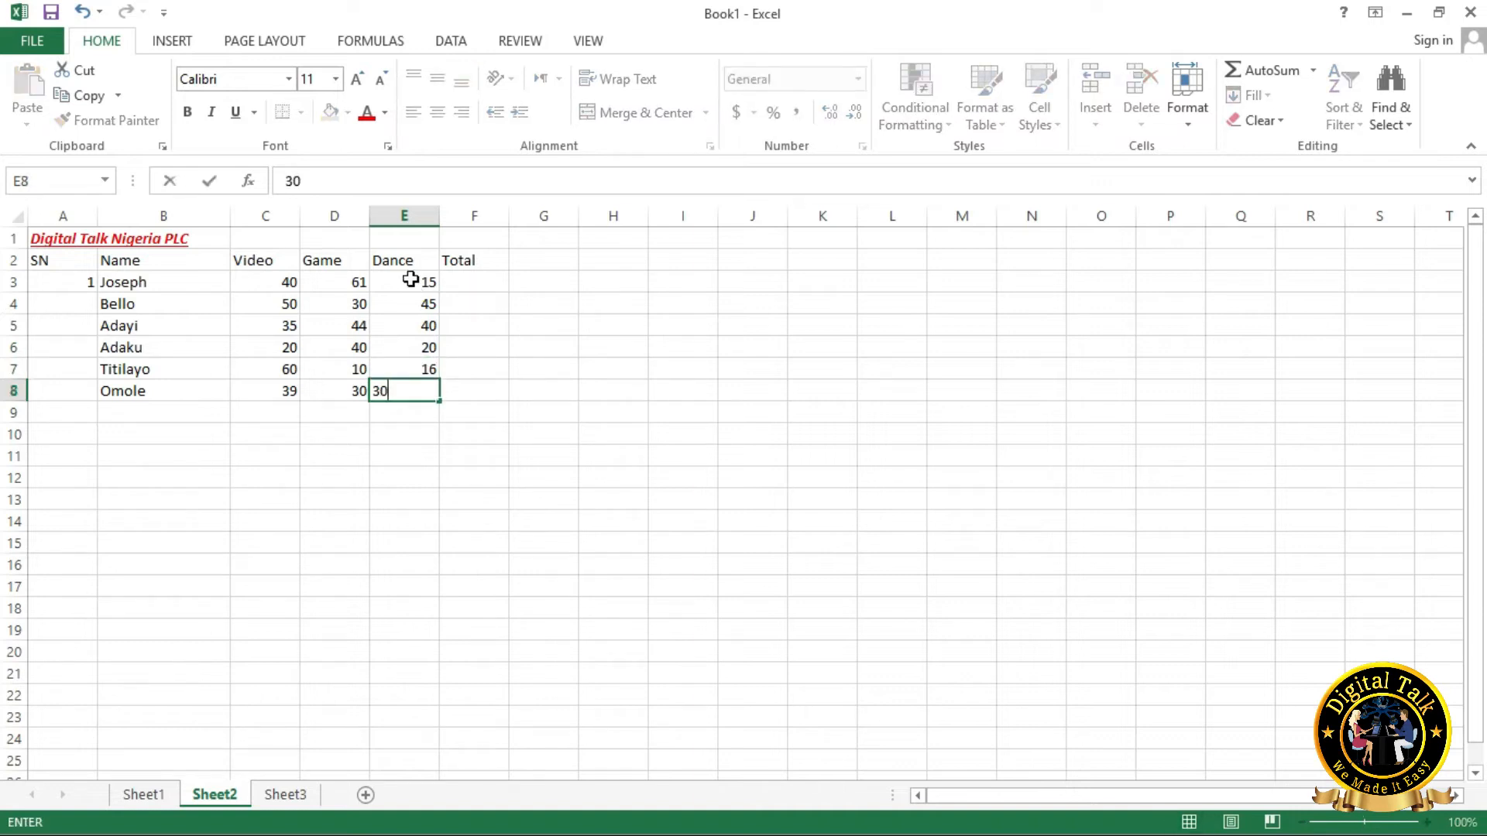
key("BackSpace")
key("BackSpace")
type("20")
key("Return")
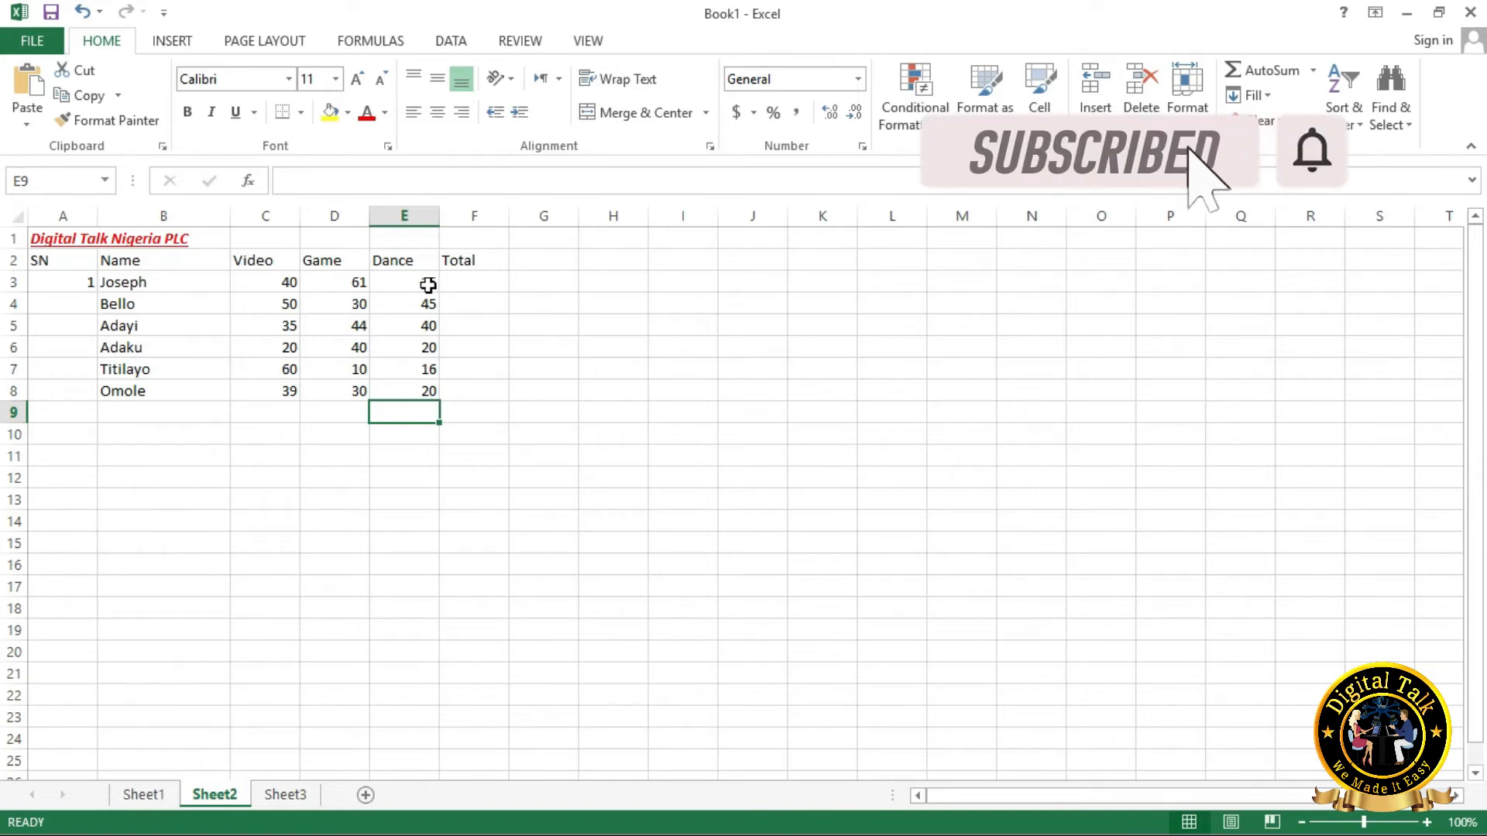
Enter 2 in cell A4 and extend the number series from A3:A4 down to A8 to complete the SN column.
left_click(74, 283)
left_click(74, 305)
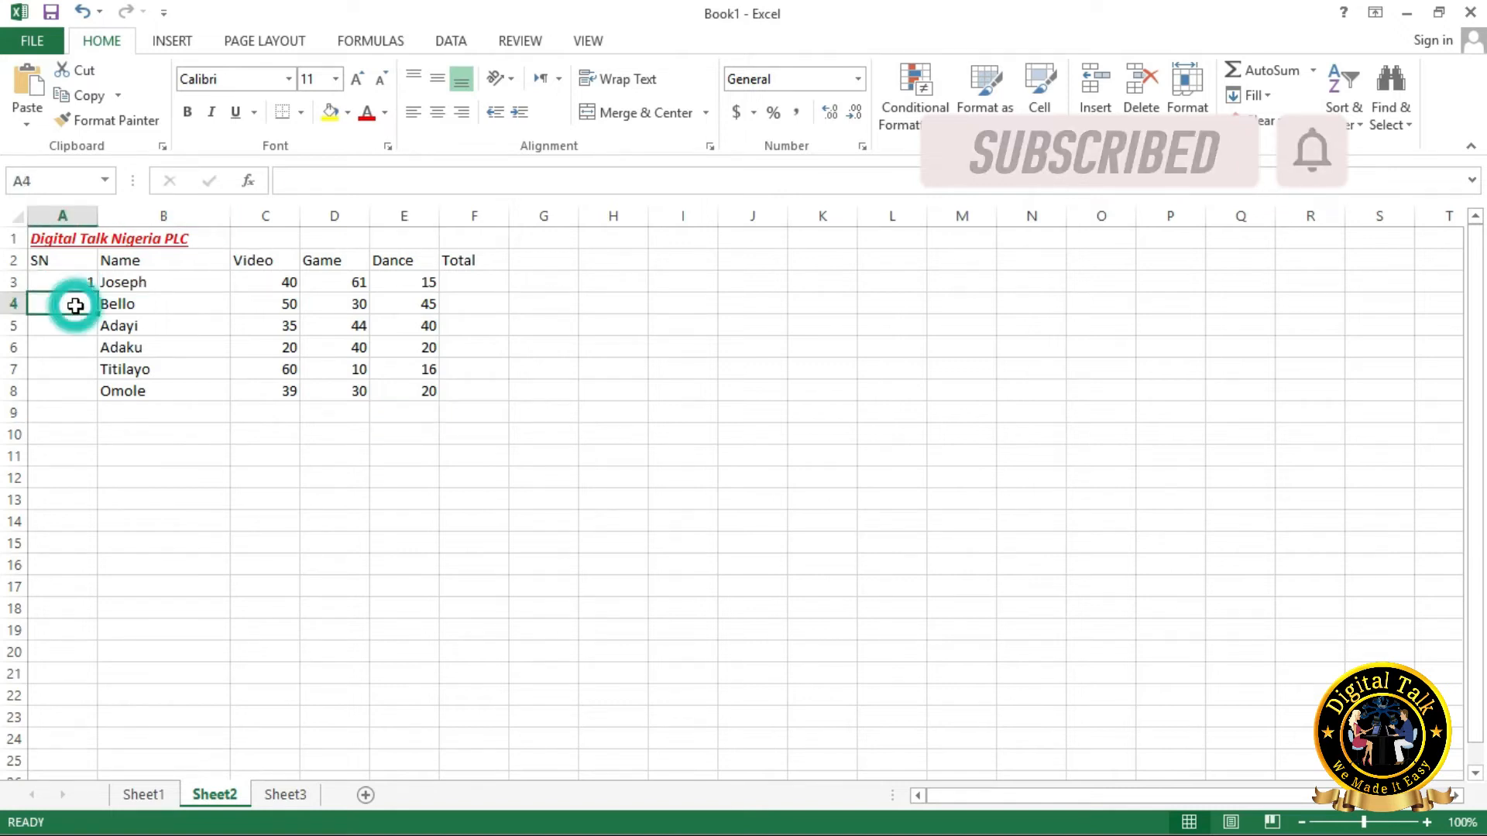
type("2")
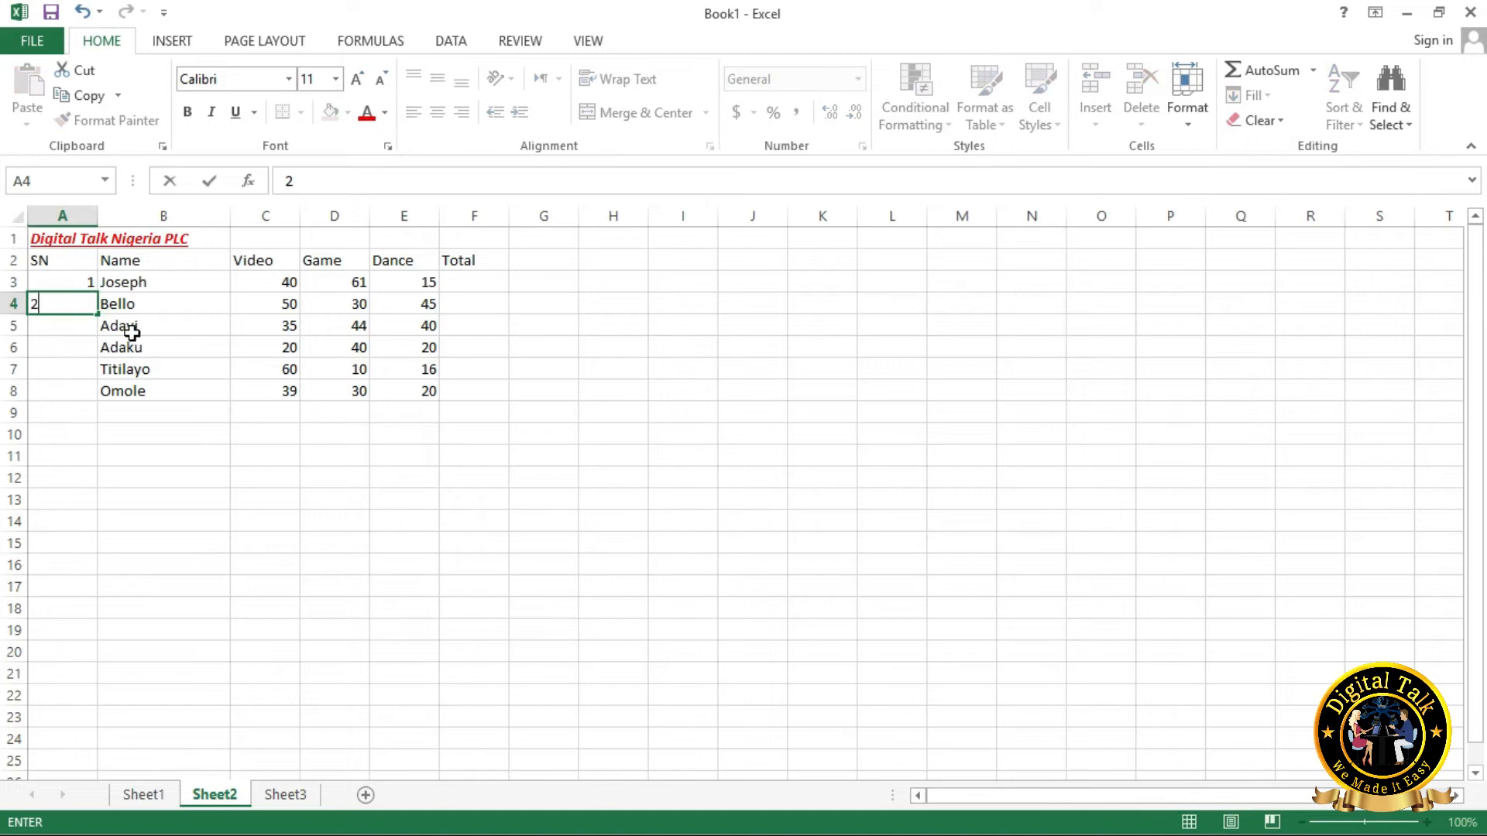
left_click(132, 332)
left_click(73, 282)
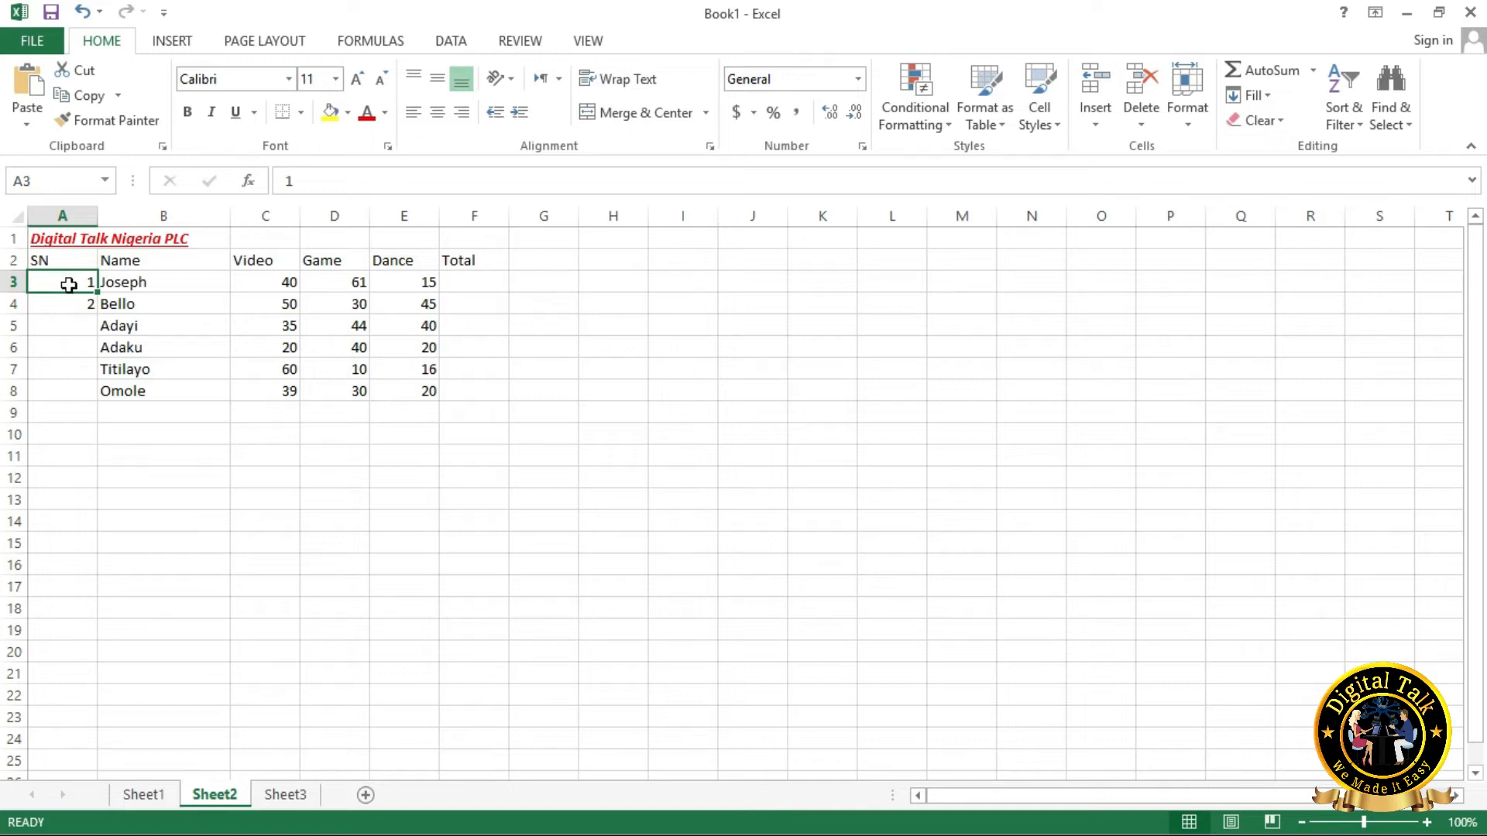
left_click_drag(63, 282, 63, 303)
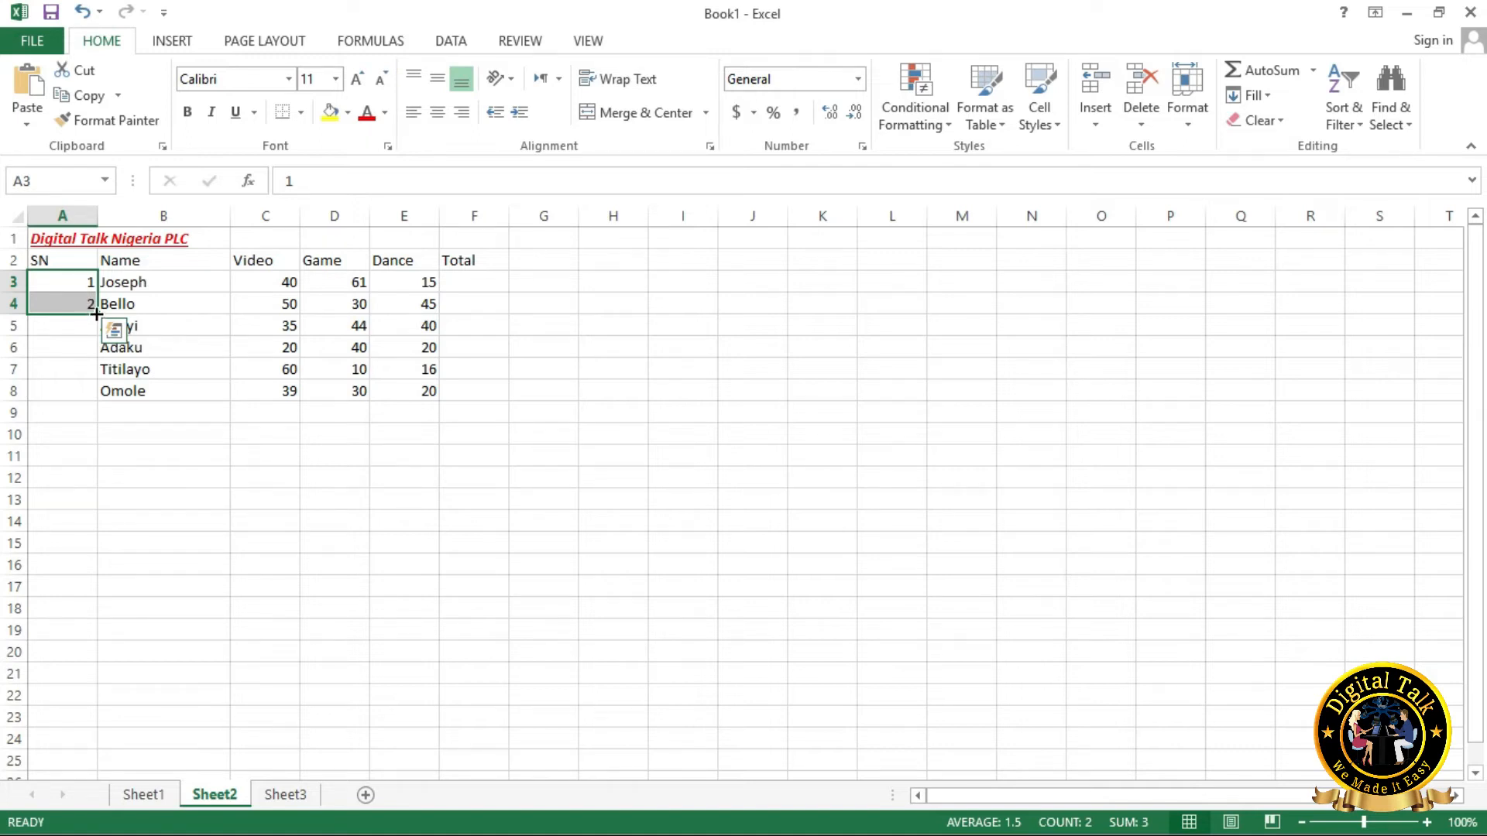
left_click_drag(96, 314, 92, 399)
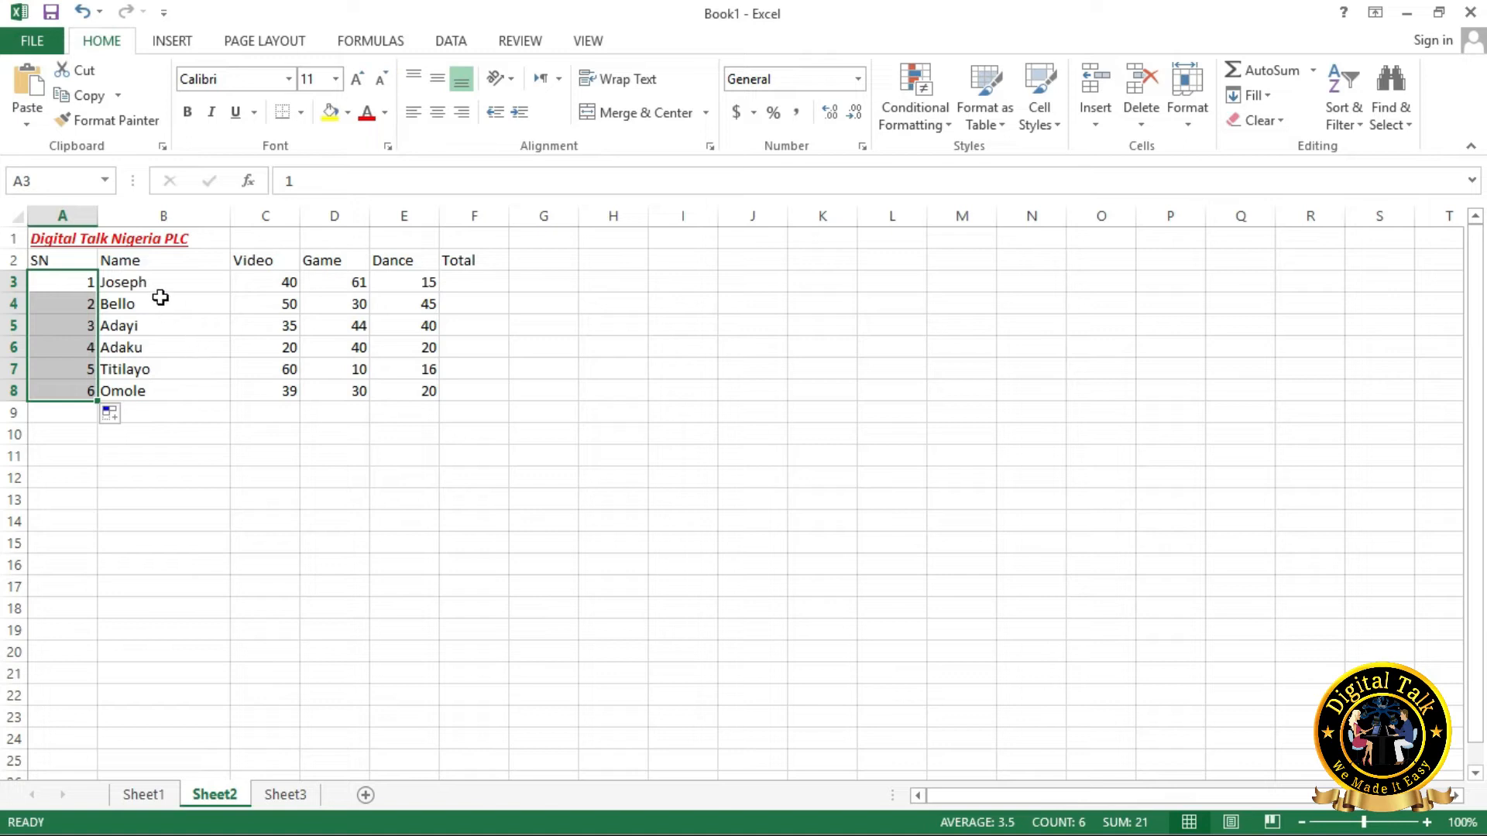
Examine how column letters and row numbers form the cell references of the SN, Name, Video and Total entries.
left_click(137, 283)
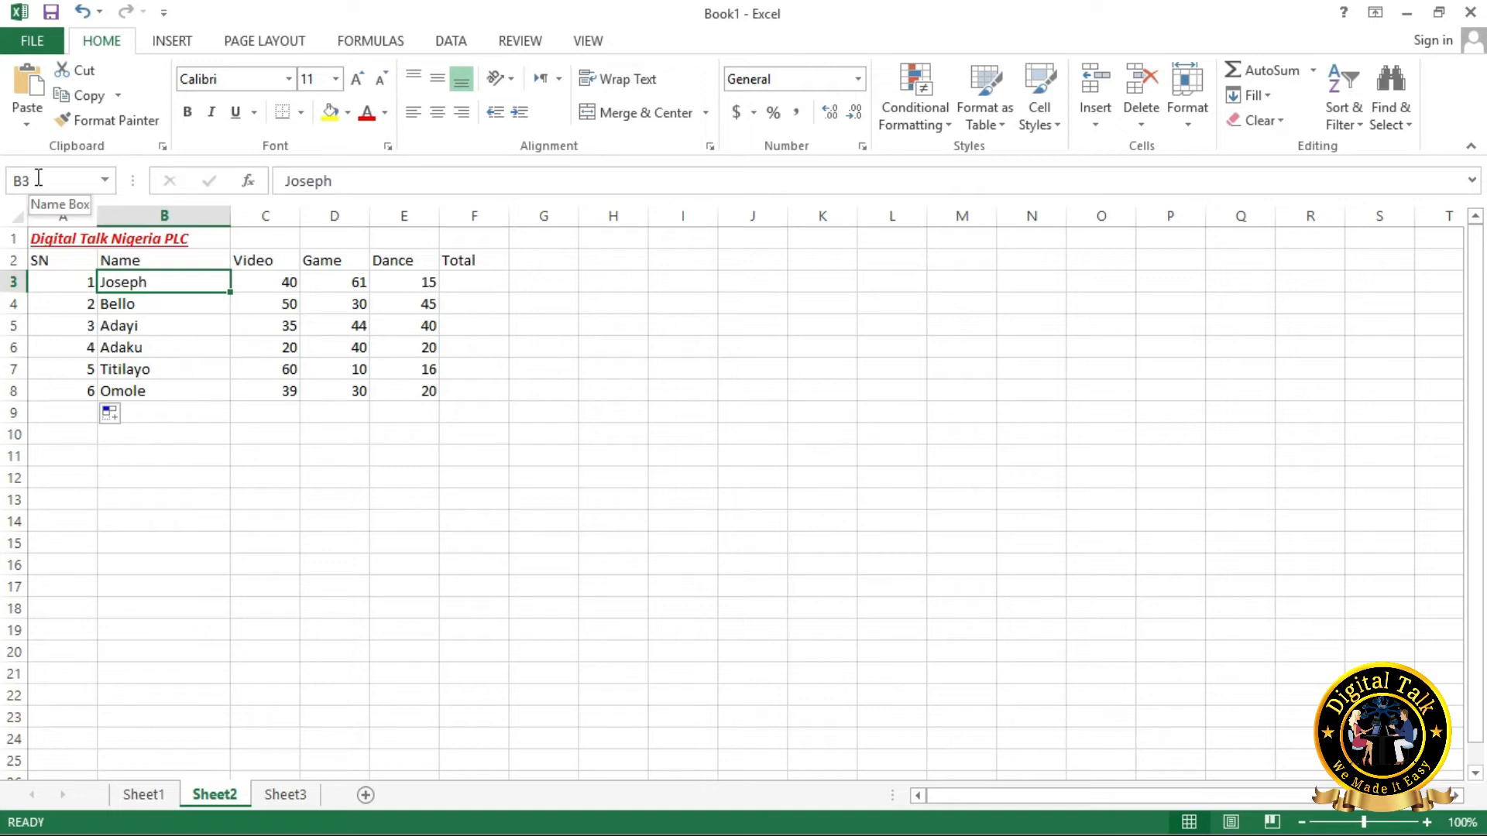
left_click(148, 302)
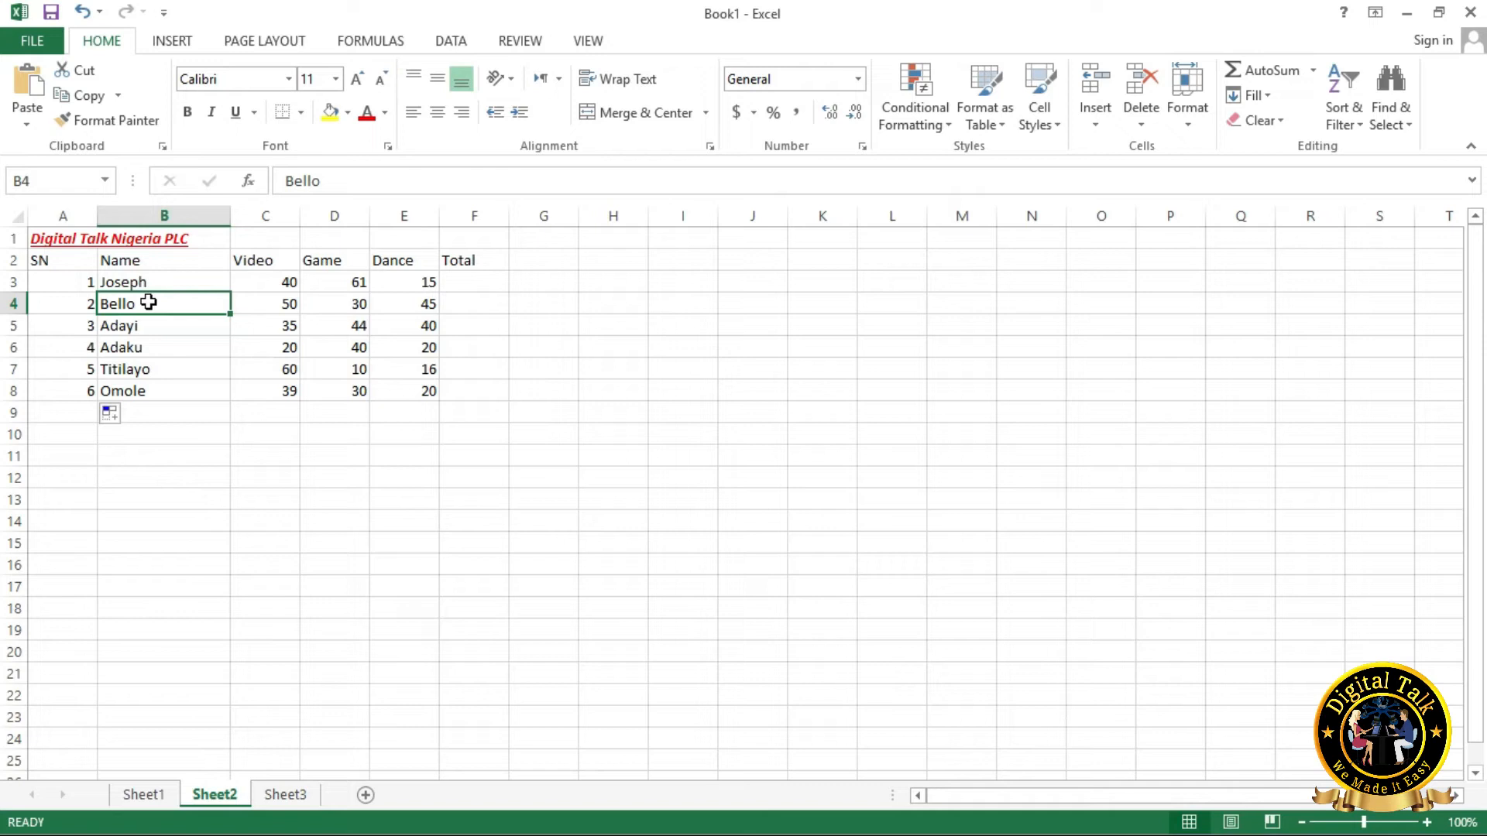
left_click(178, 326)
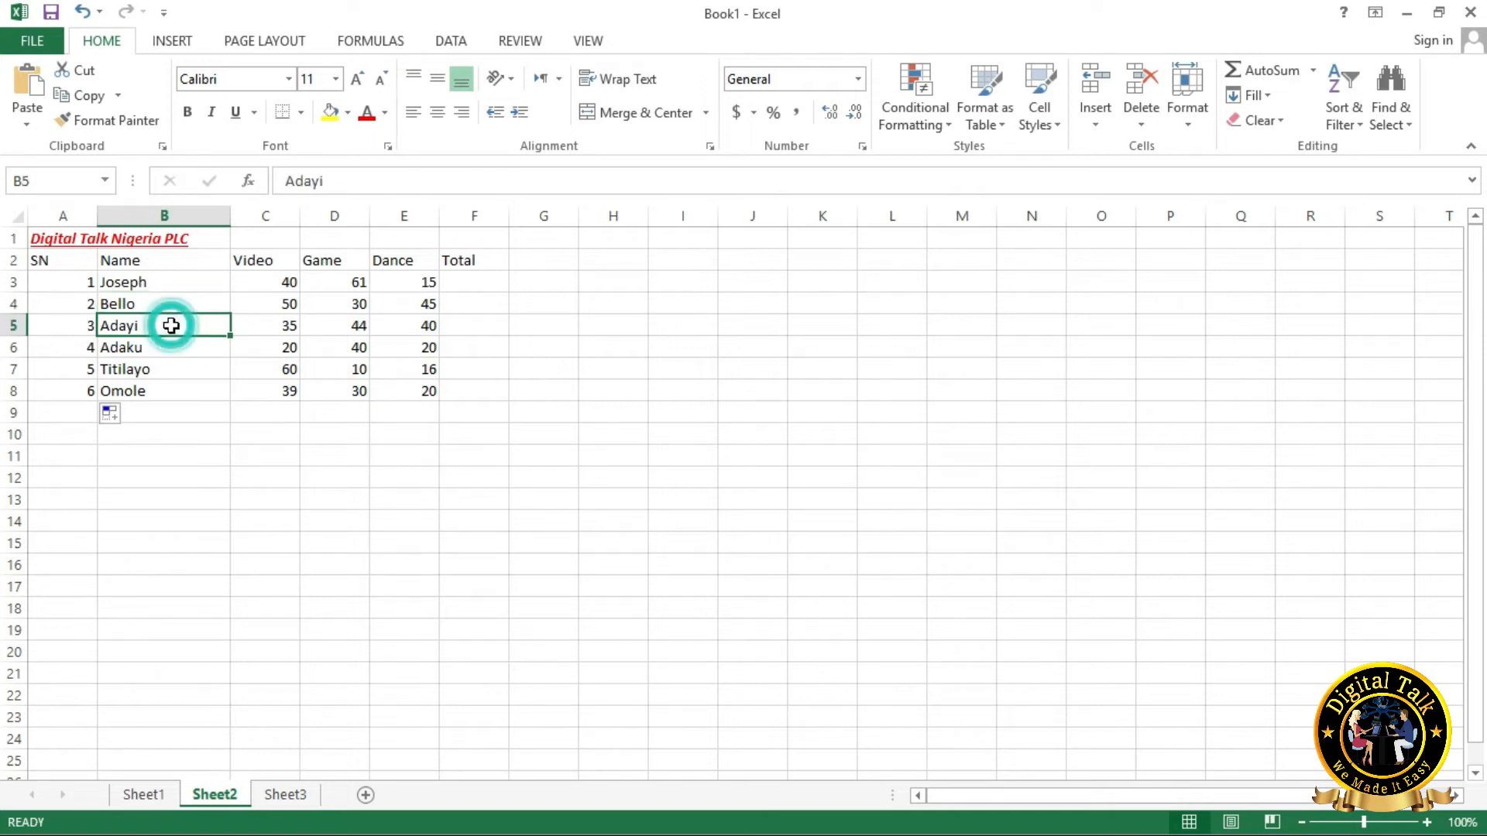
left_click(264, 333)
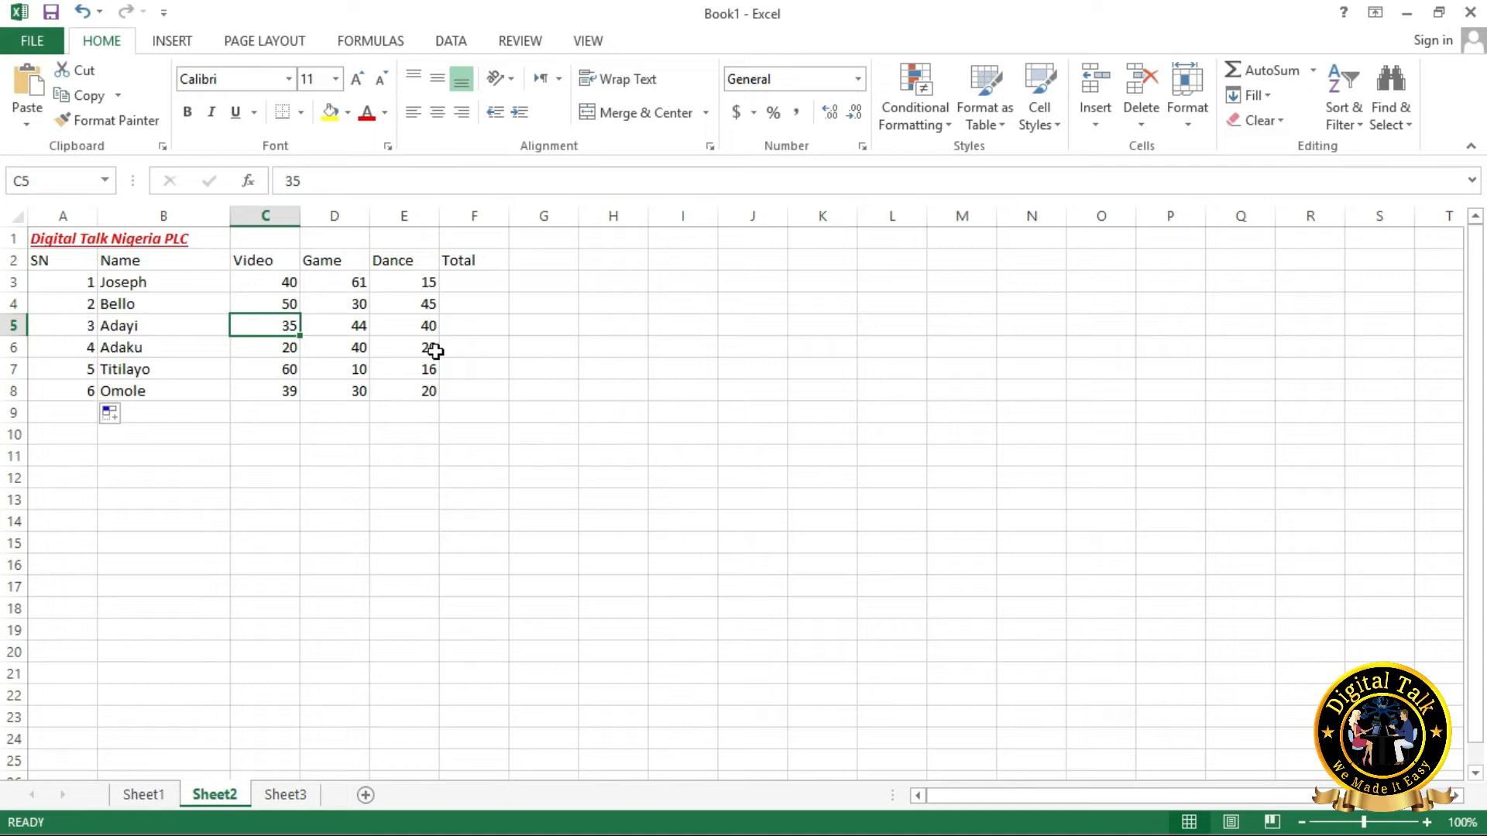
left_click(475, 286)
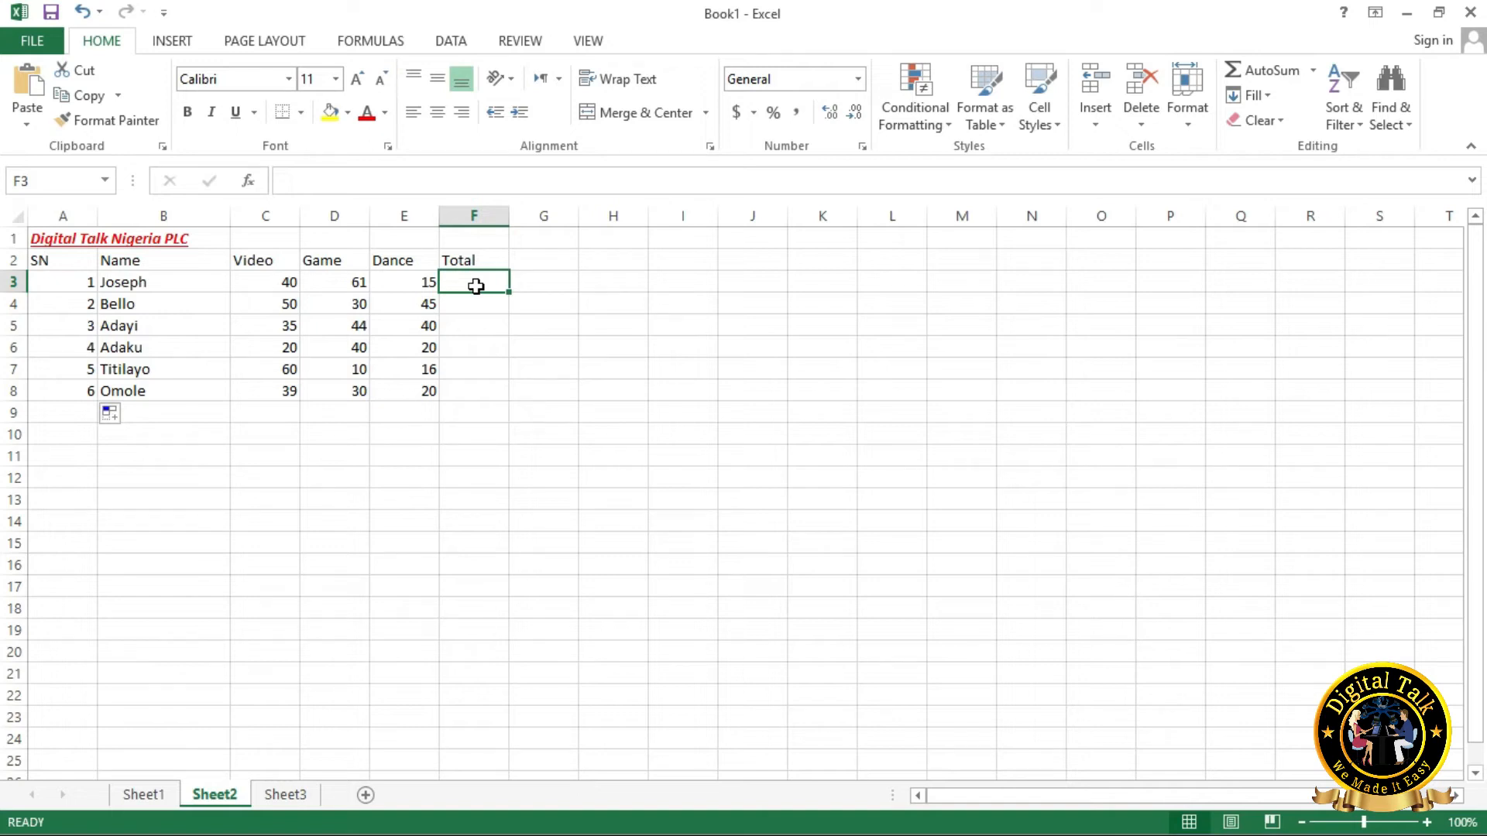
left_click(73, 282)
left_click_drag(77, 315, 78, 392)
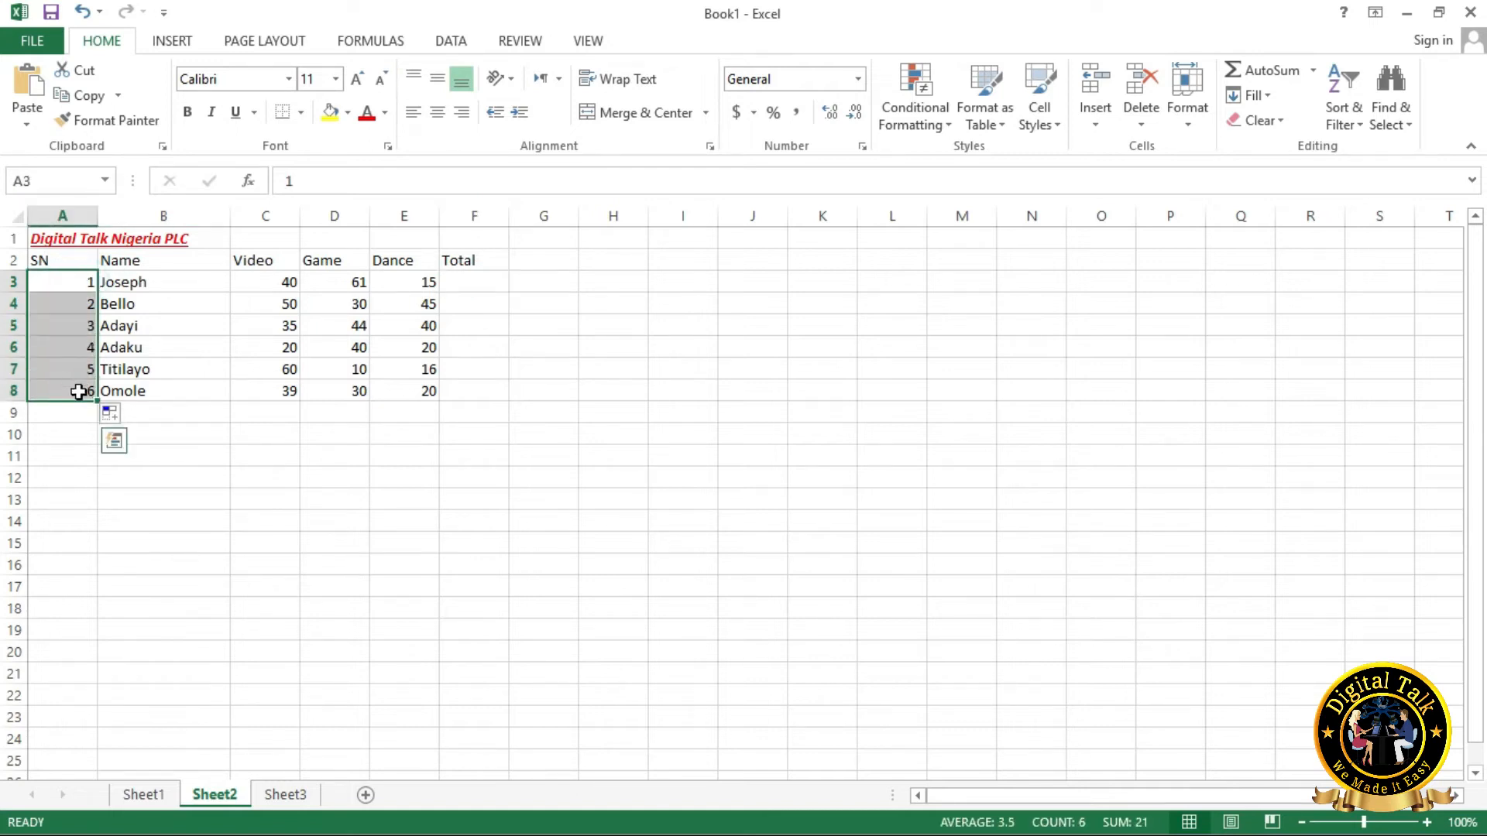
left_click(107, 302)
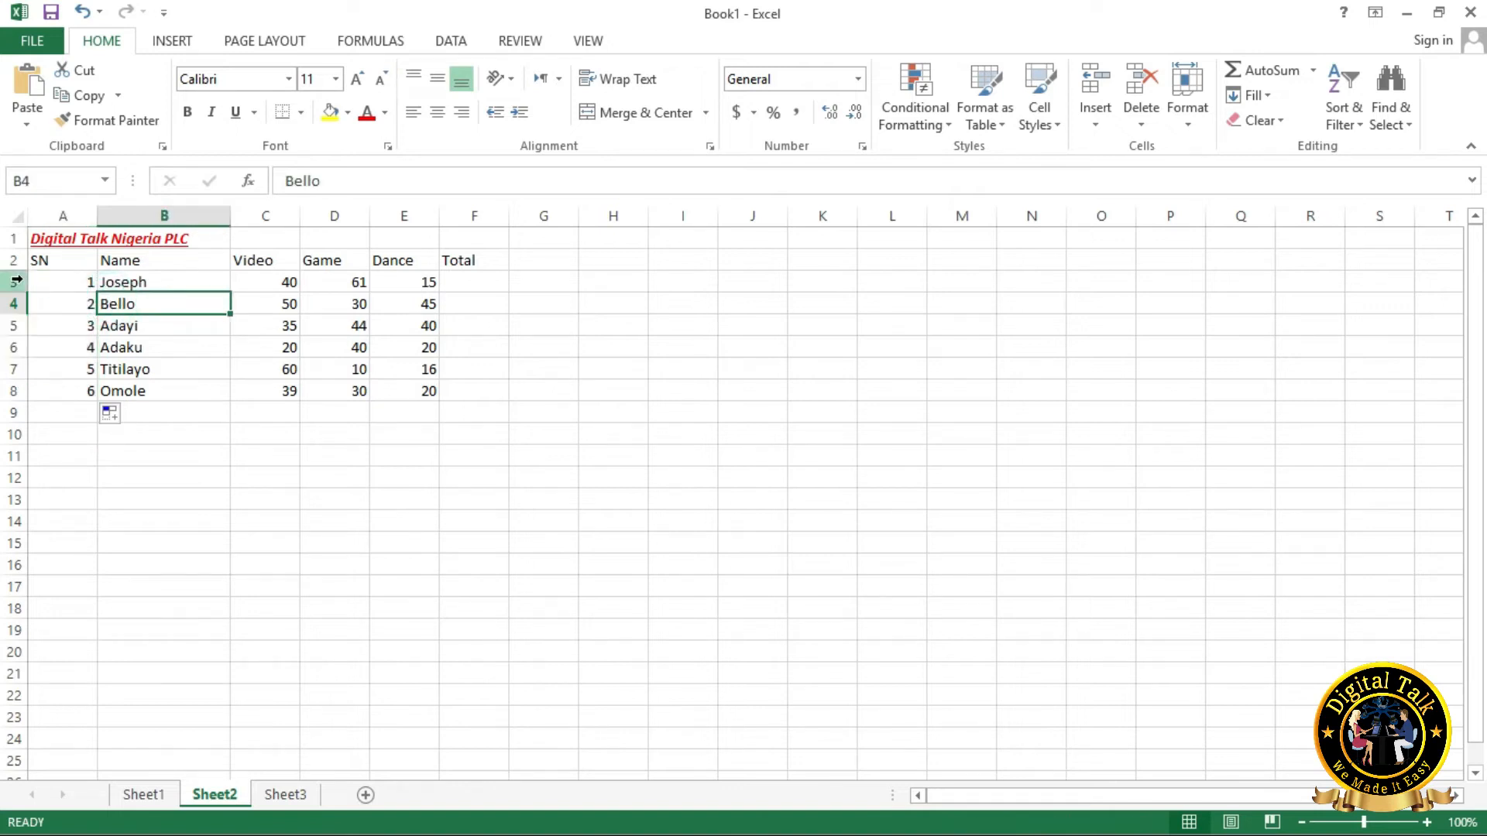
left_click(75, 285)
left_click(75, 285)
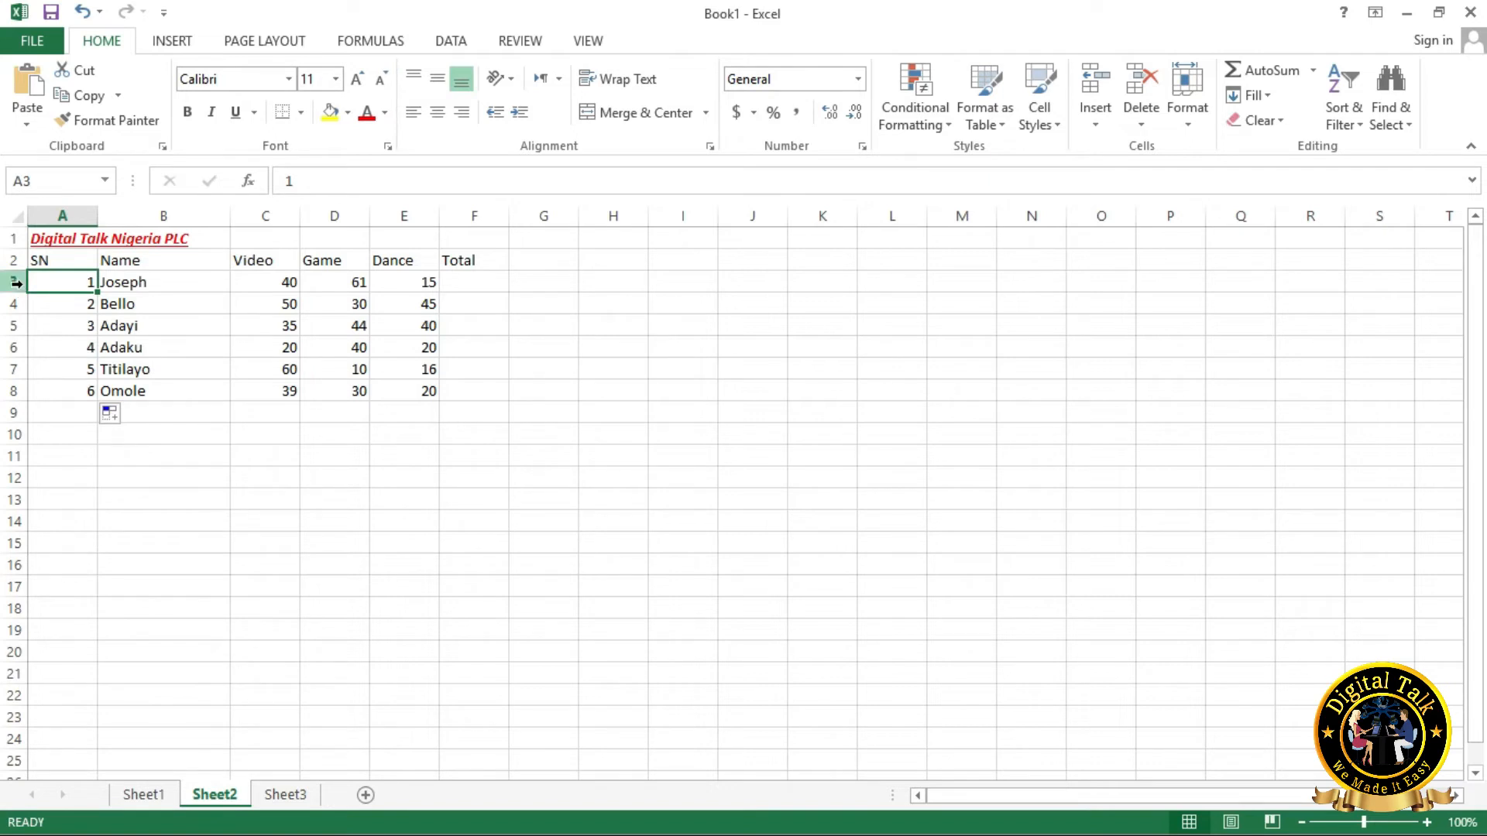
Enter the formula =C3+D3+E3 in cell F3 to total the first row's Video, Game and Dance values.
left_click(480, 287)
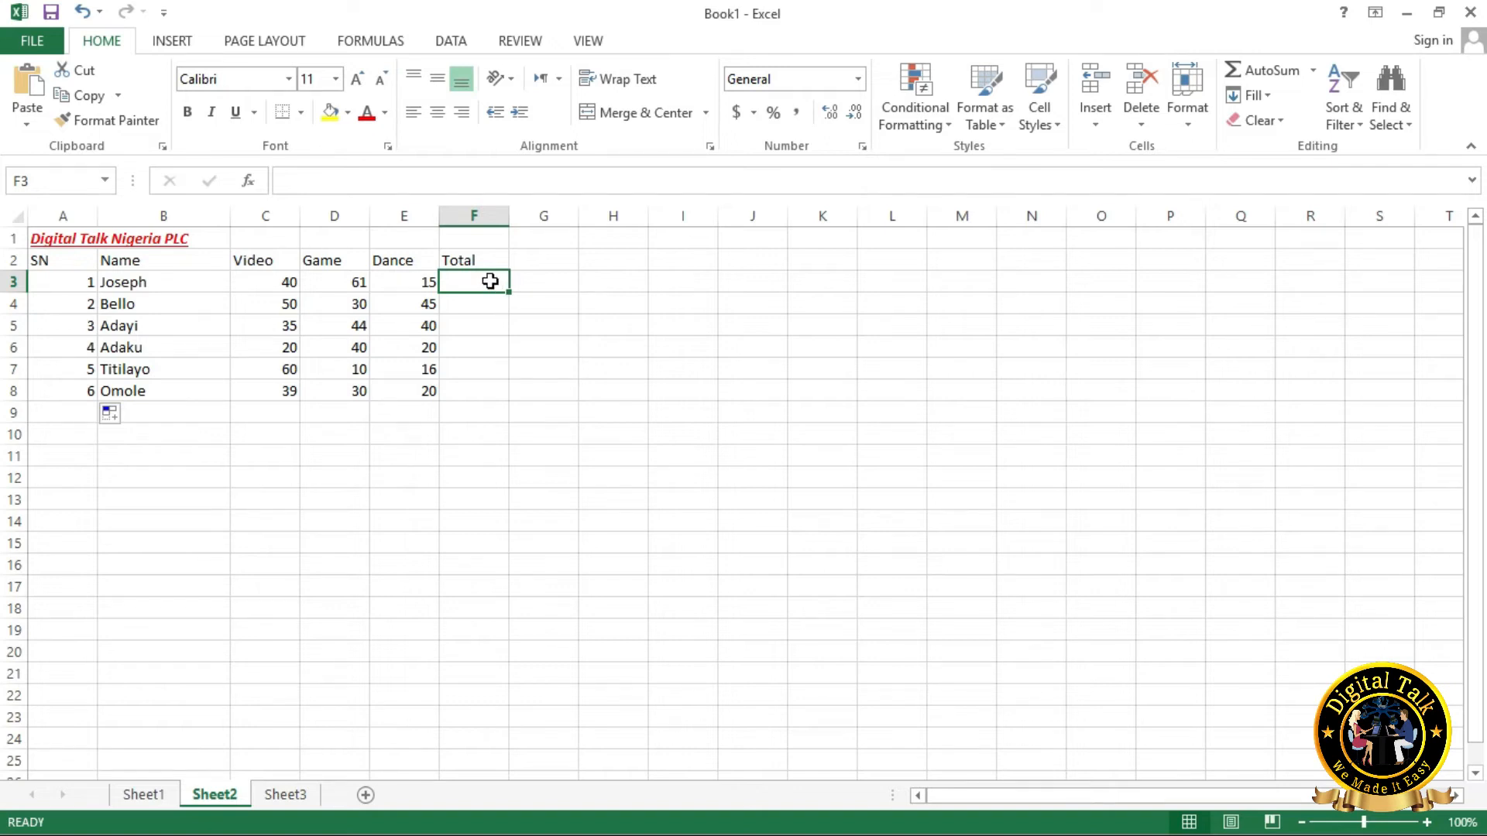
left_click(490, 281)
left_click(351, 182)
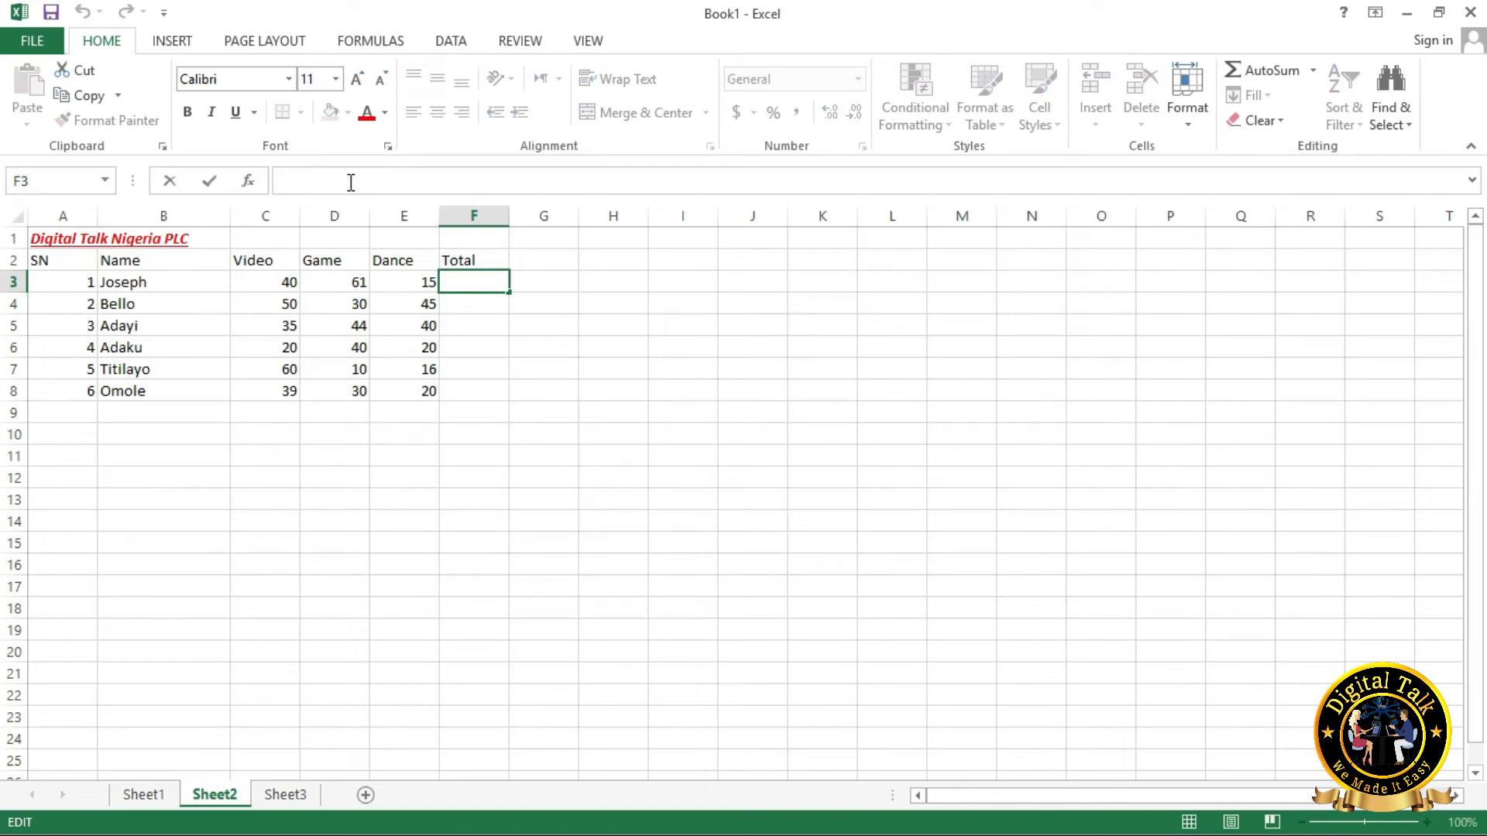
type("=")
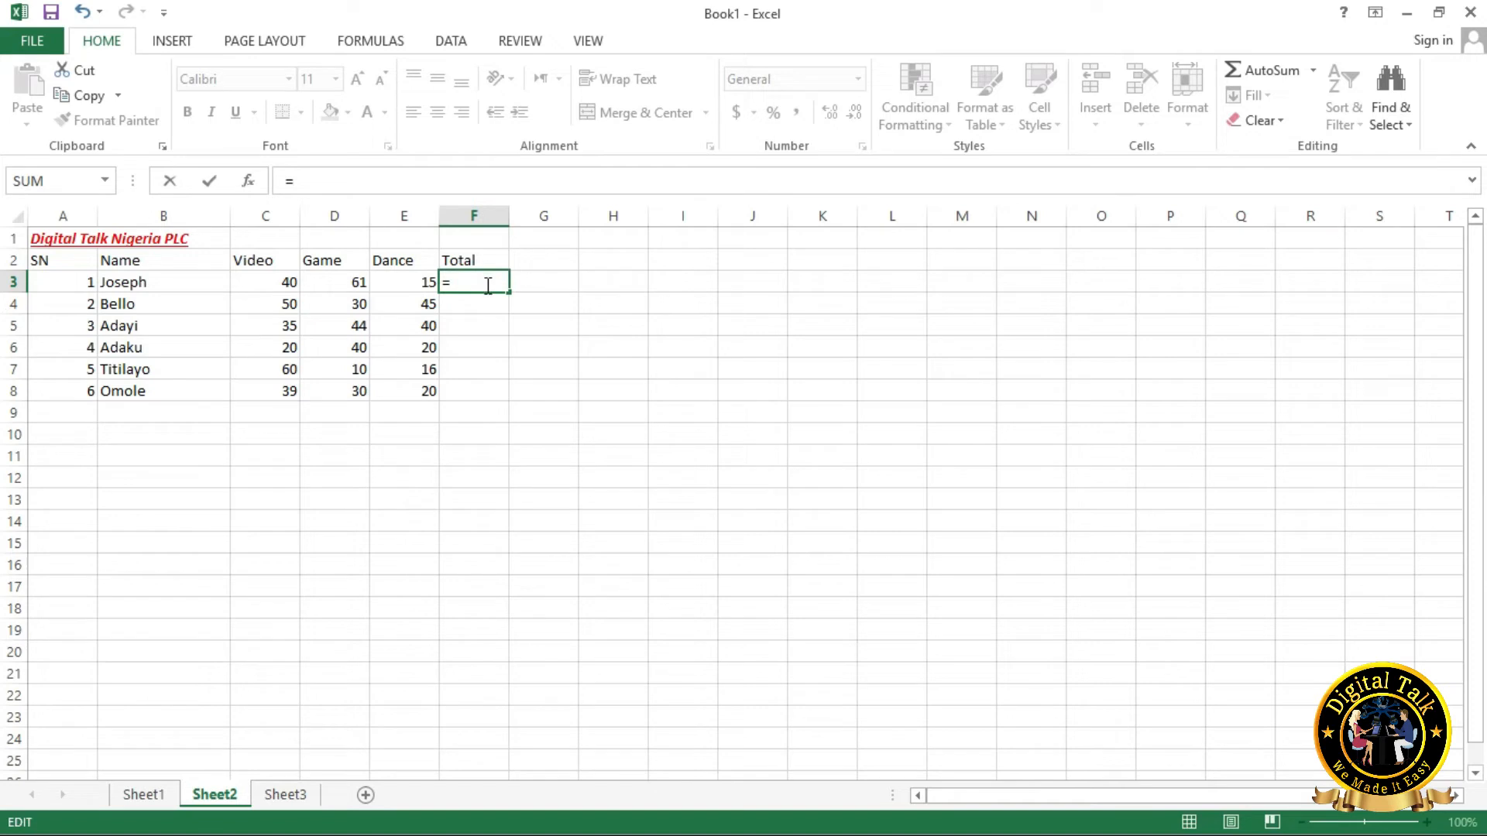
left_click(326, 184)
type("C")
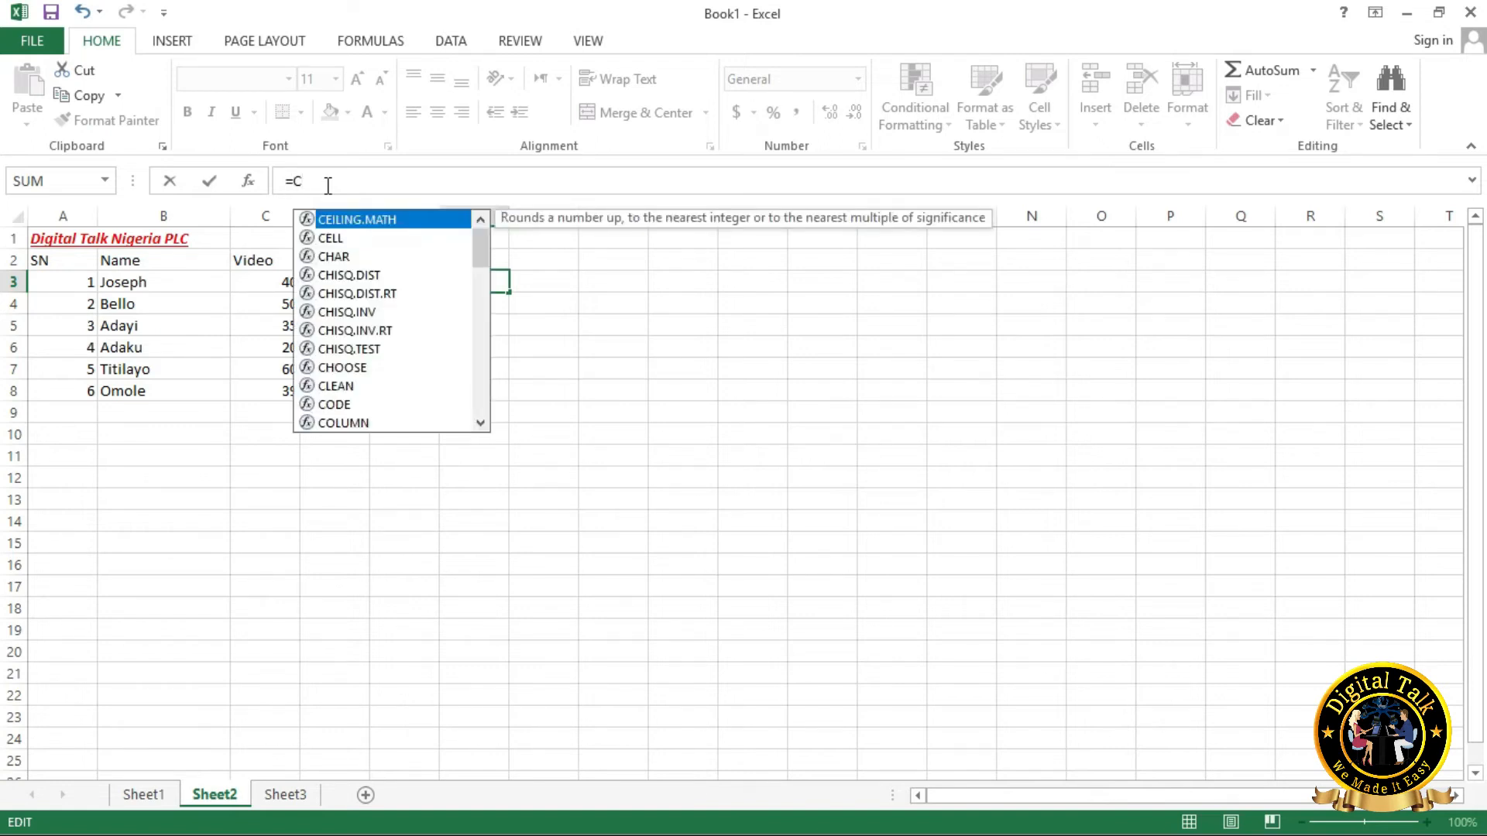
type("3")
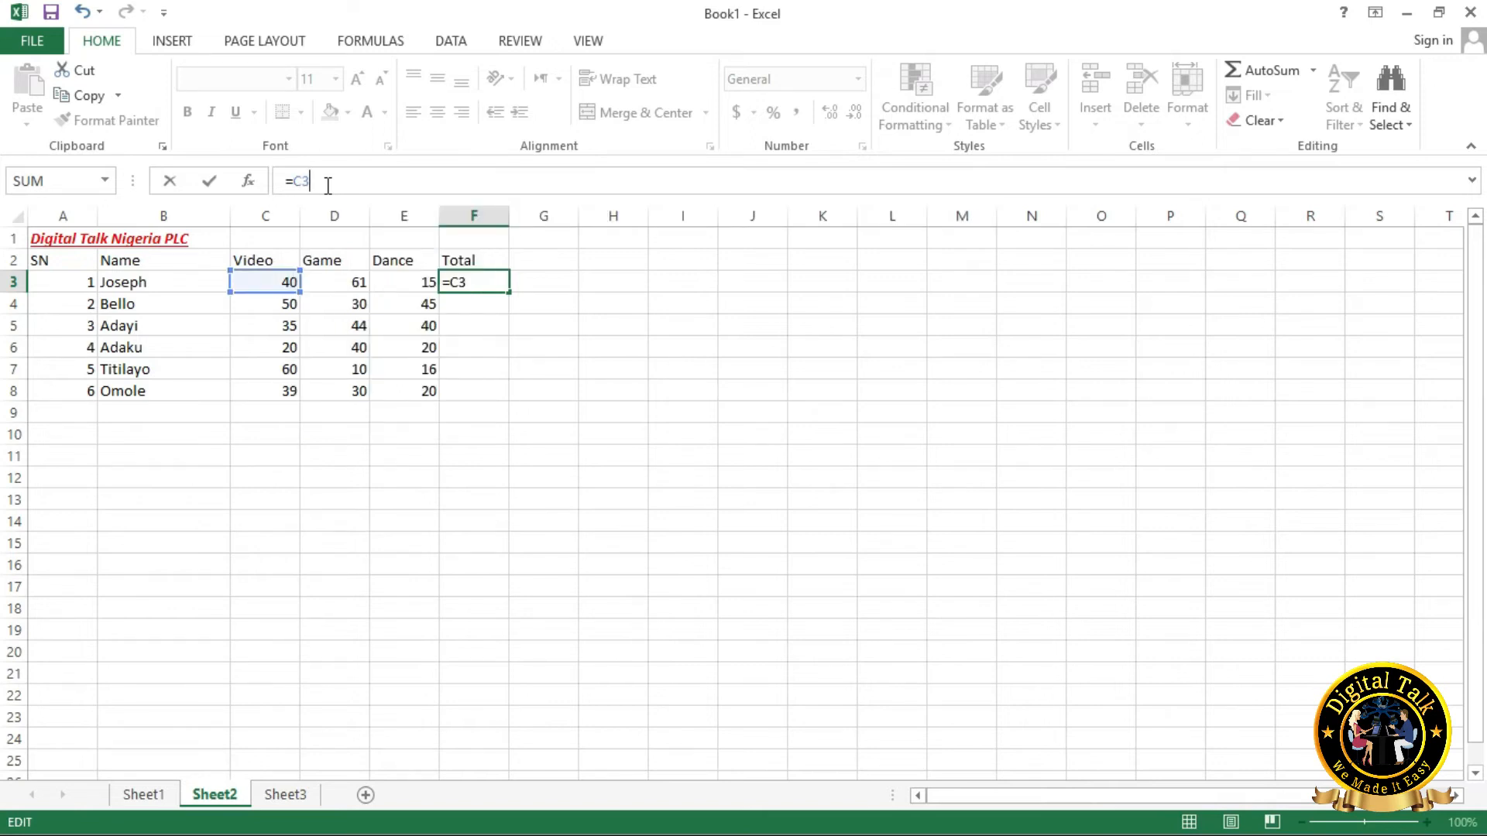
type("+")
type("D")
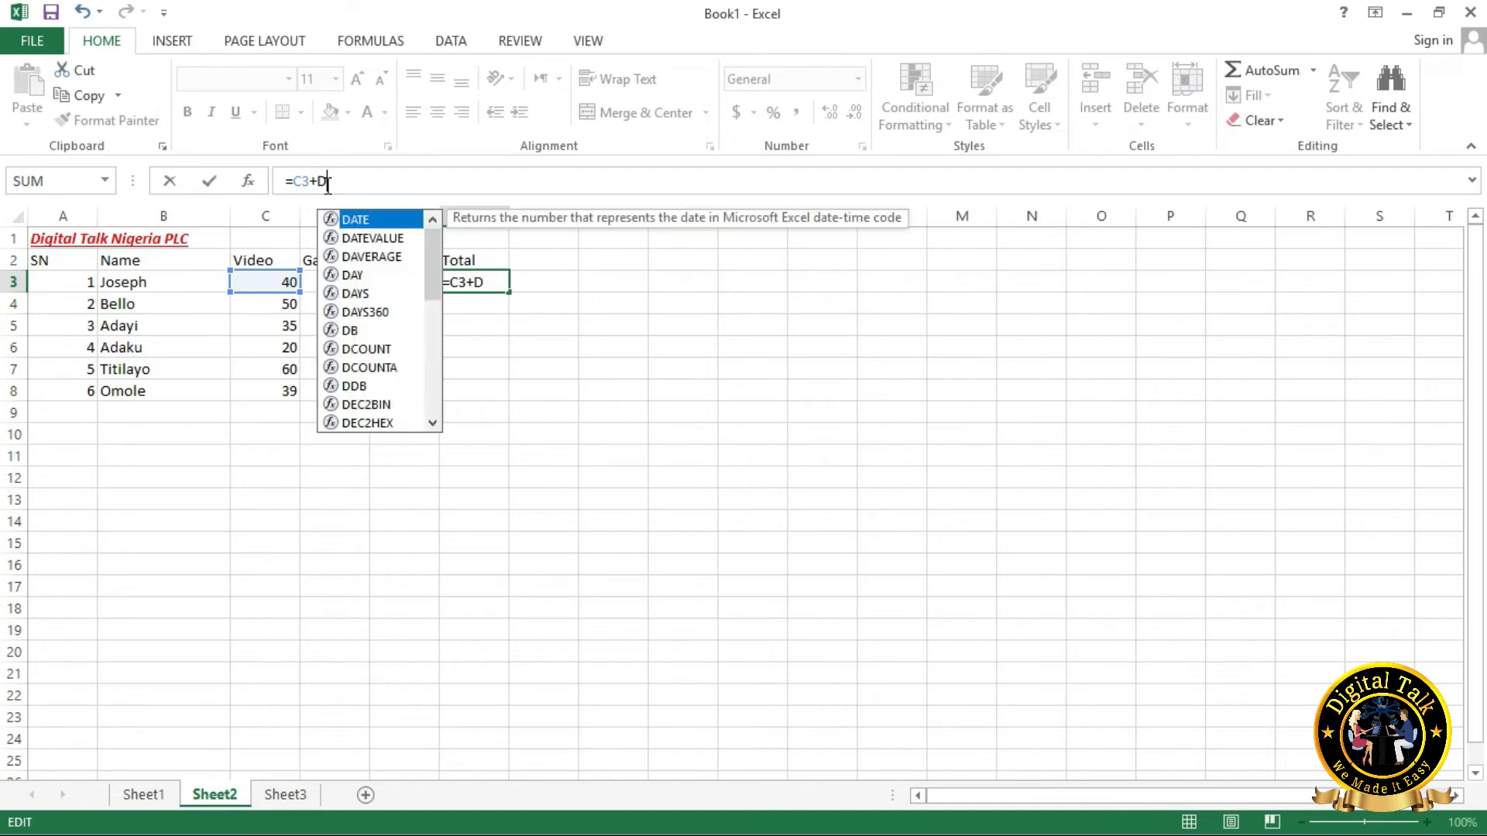
type("3")
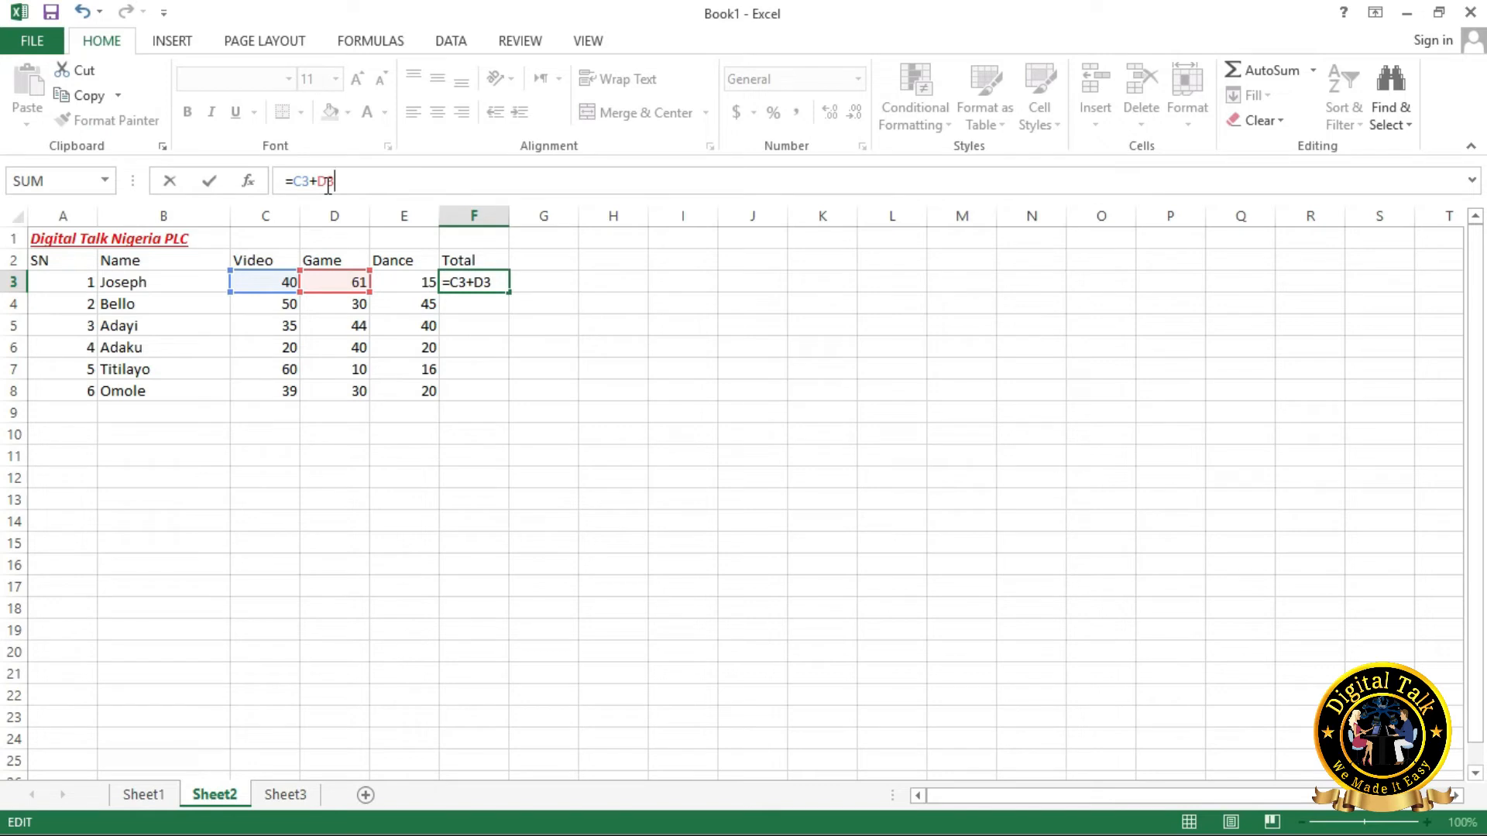
type("+E")
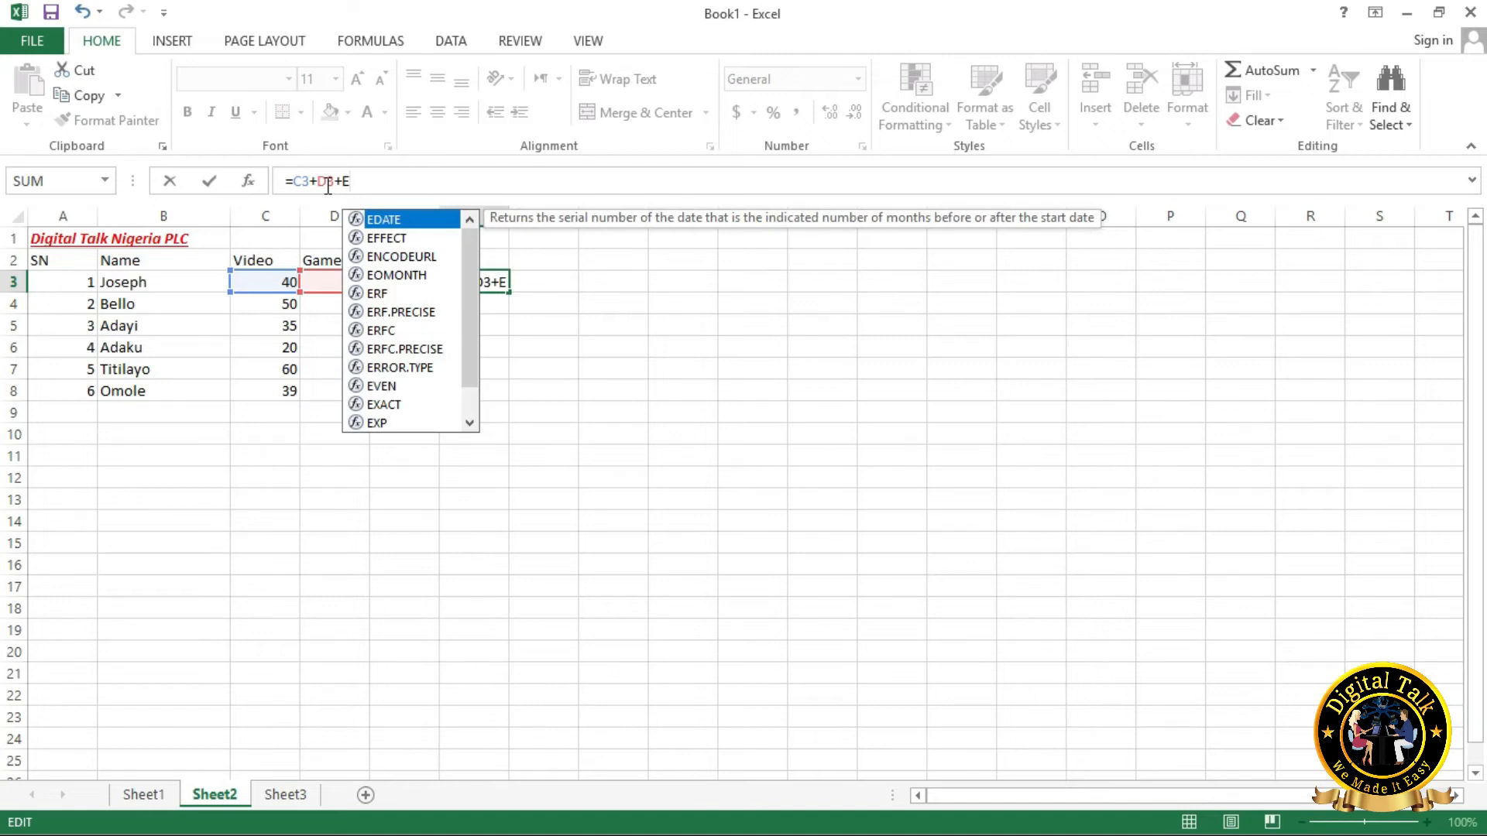
type("3")
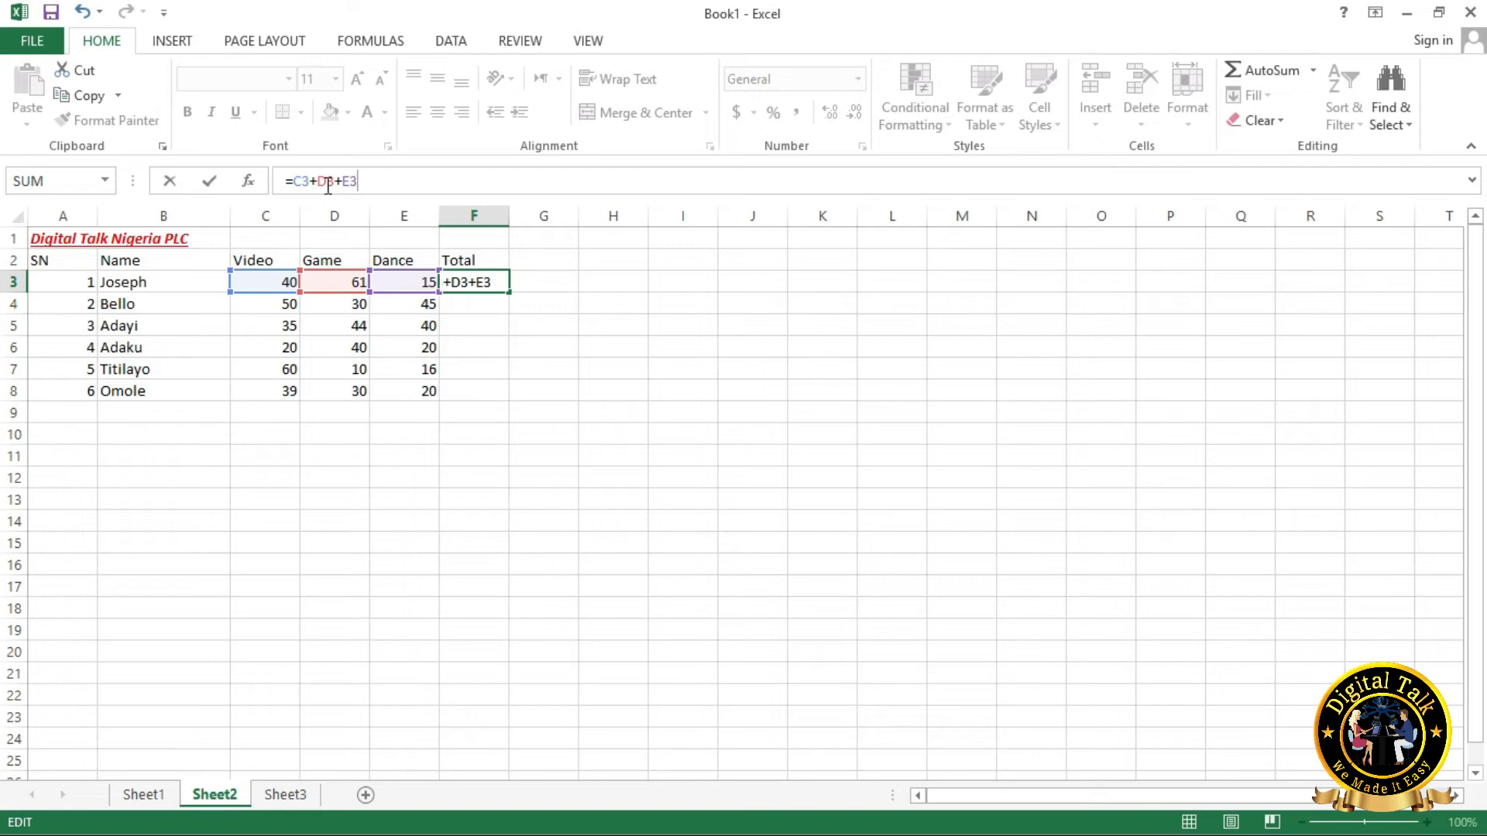
key("Return")
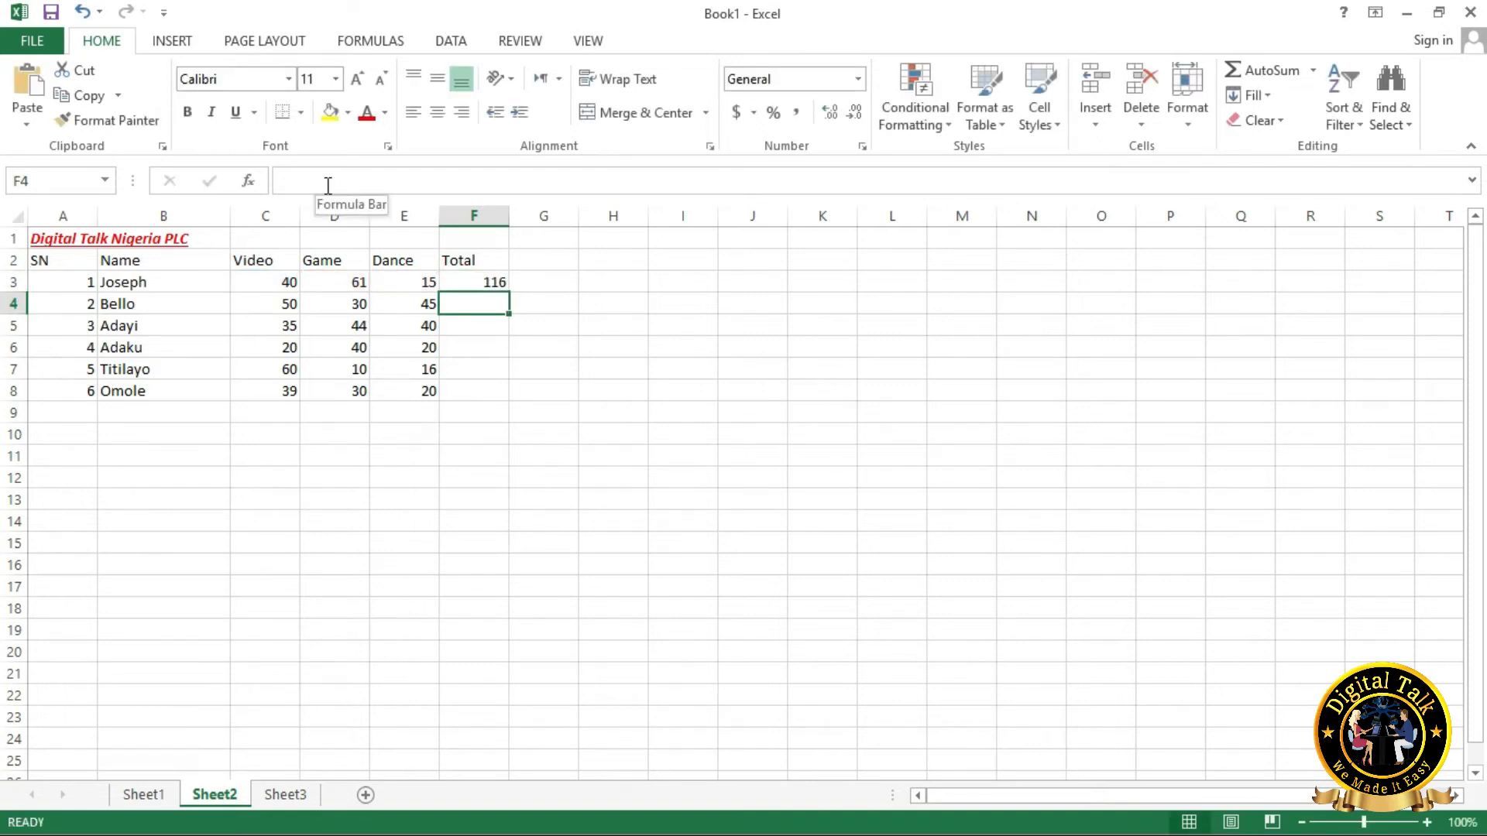
Enter the function =SUM(C4:E4) in cell F4 to total the second row's Video, Game and Dance values.
left_click(484, 285)
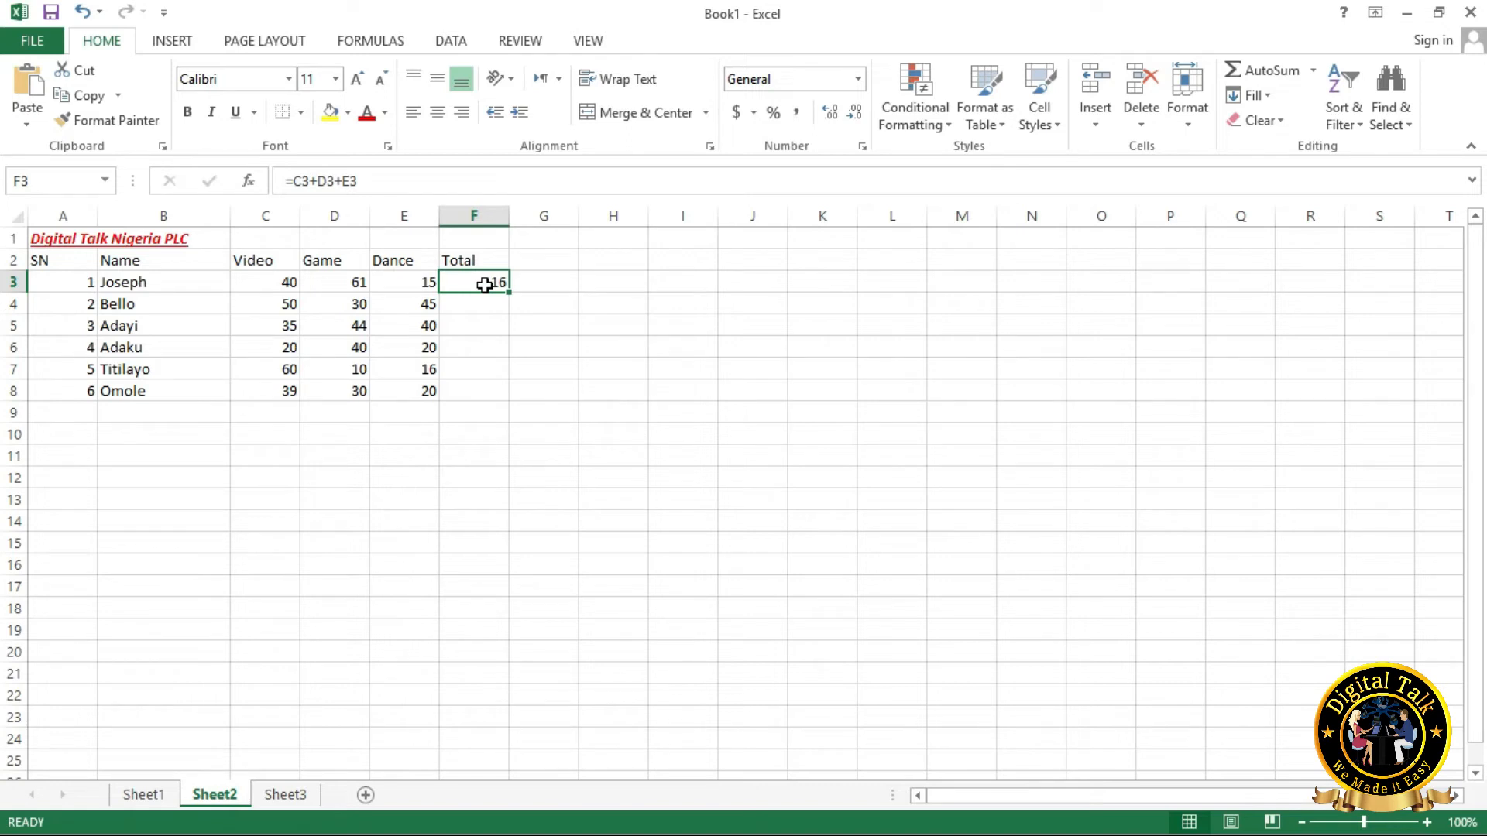
left_click(487, 308)
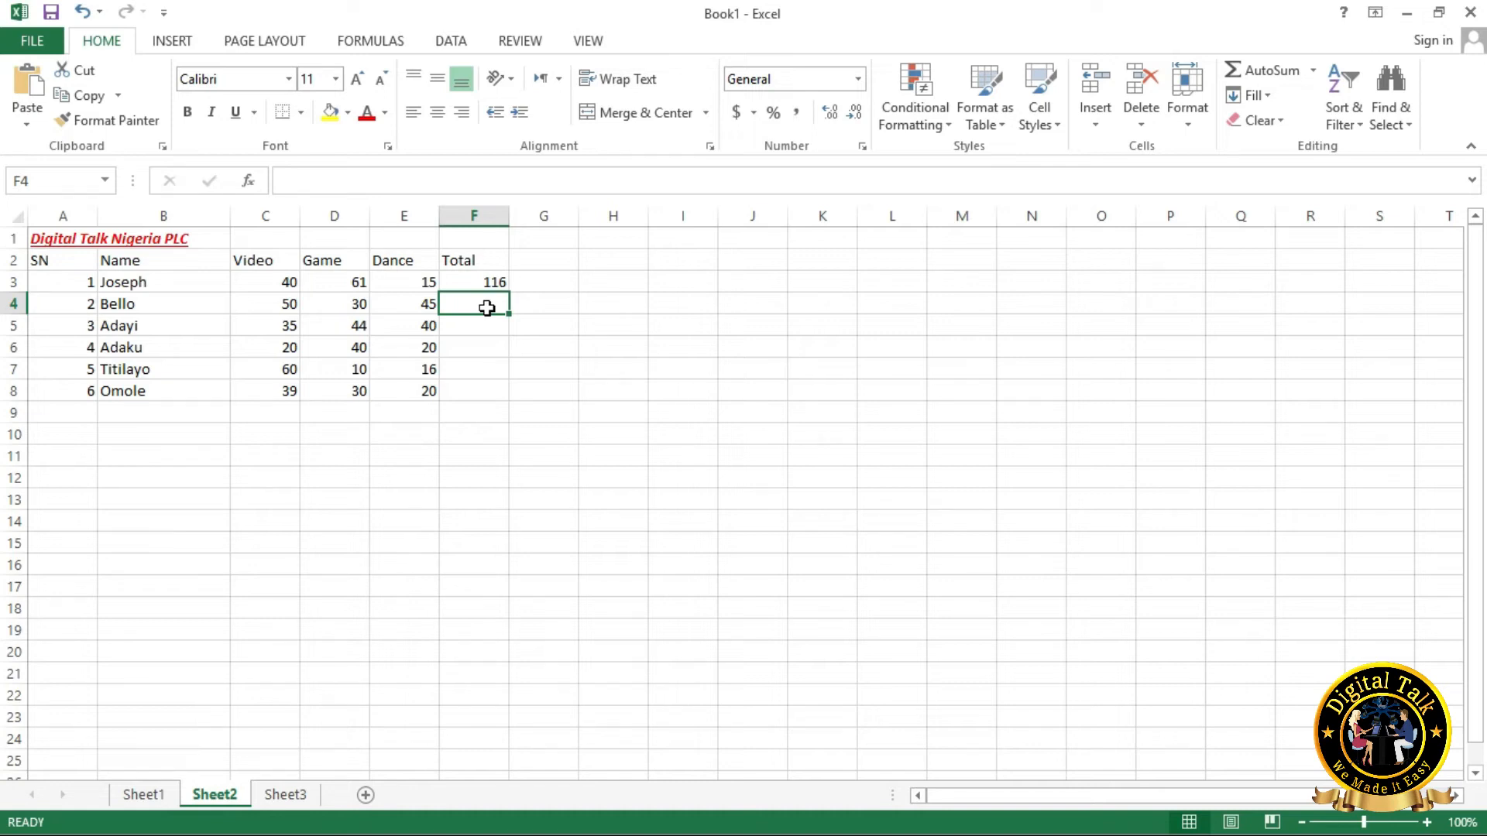
left_click(383, 176)
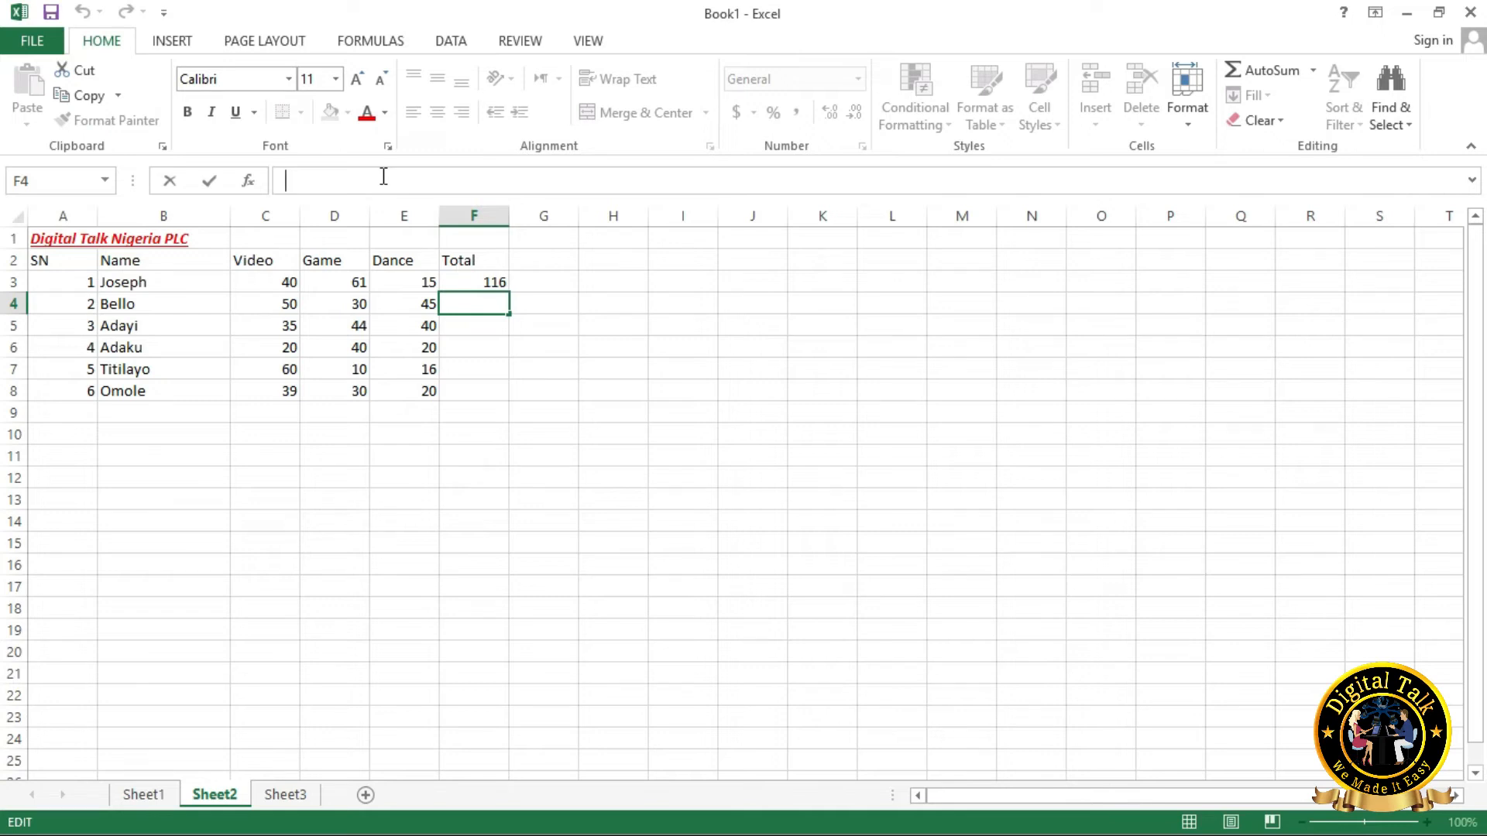
type("=")
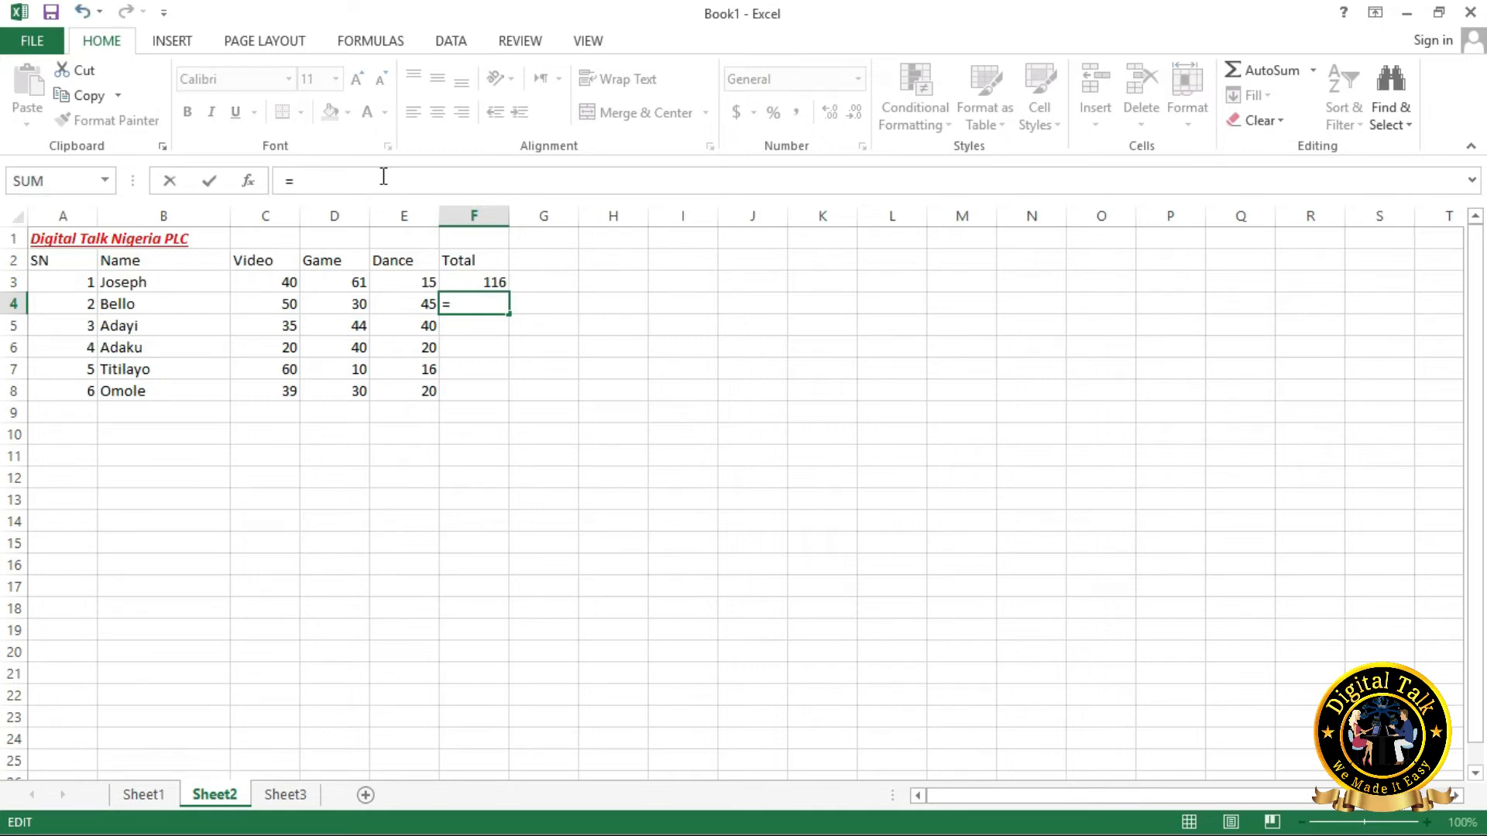
type("SUM")
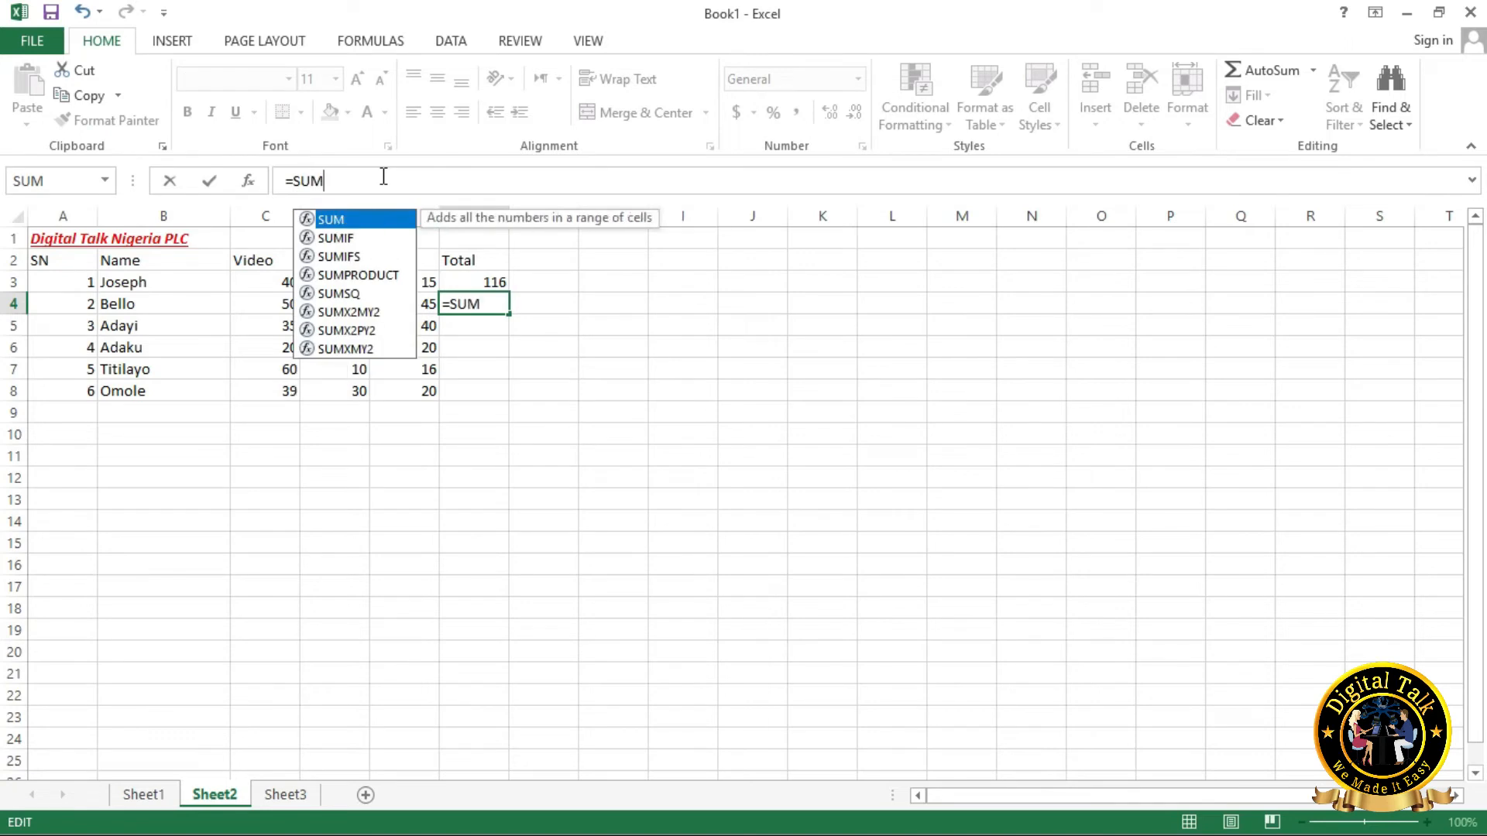
type("(")
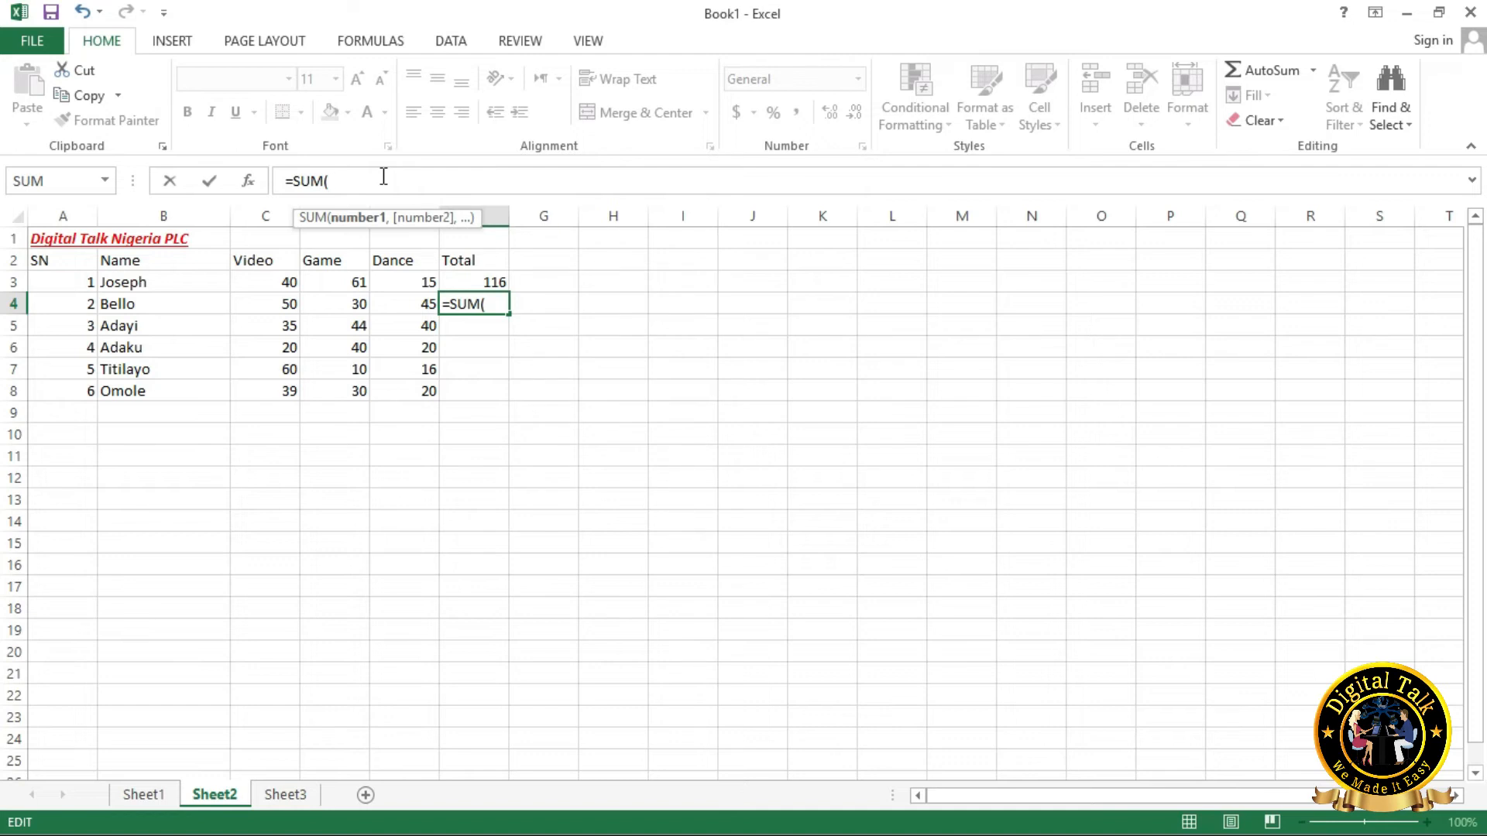
type("C4:")
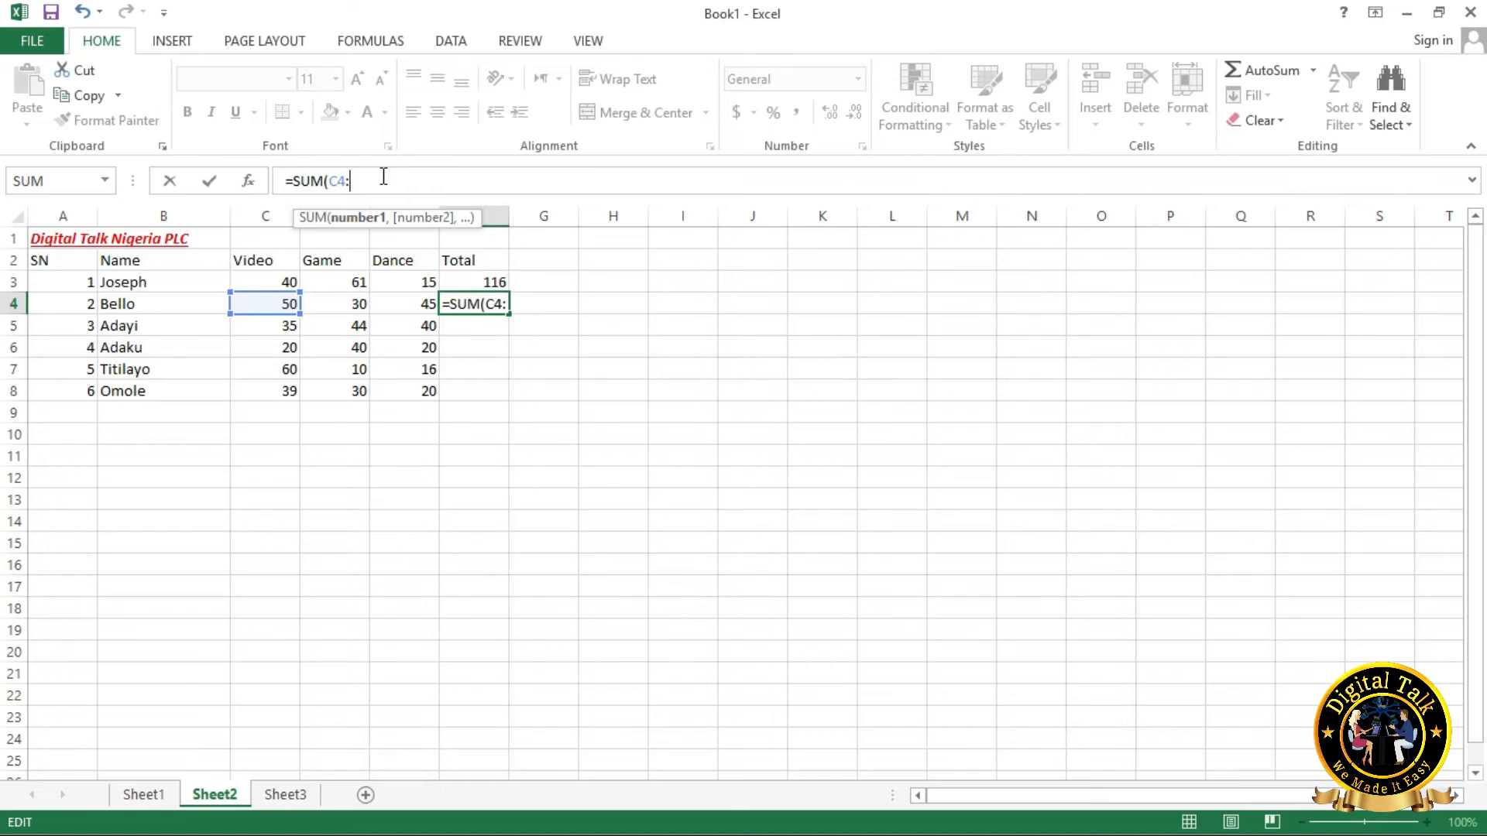
type("E")
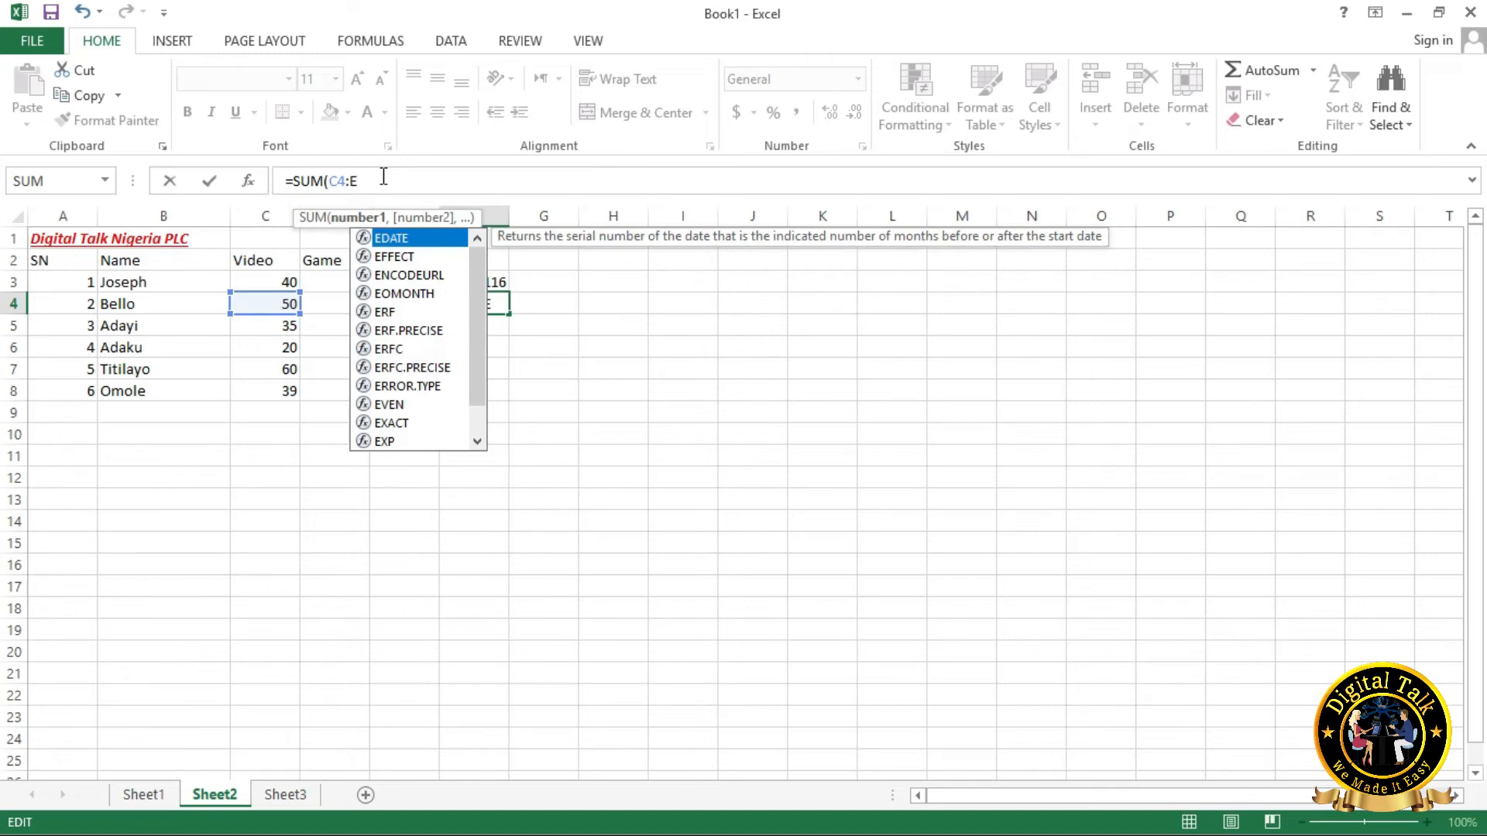
type("4")
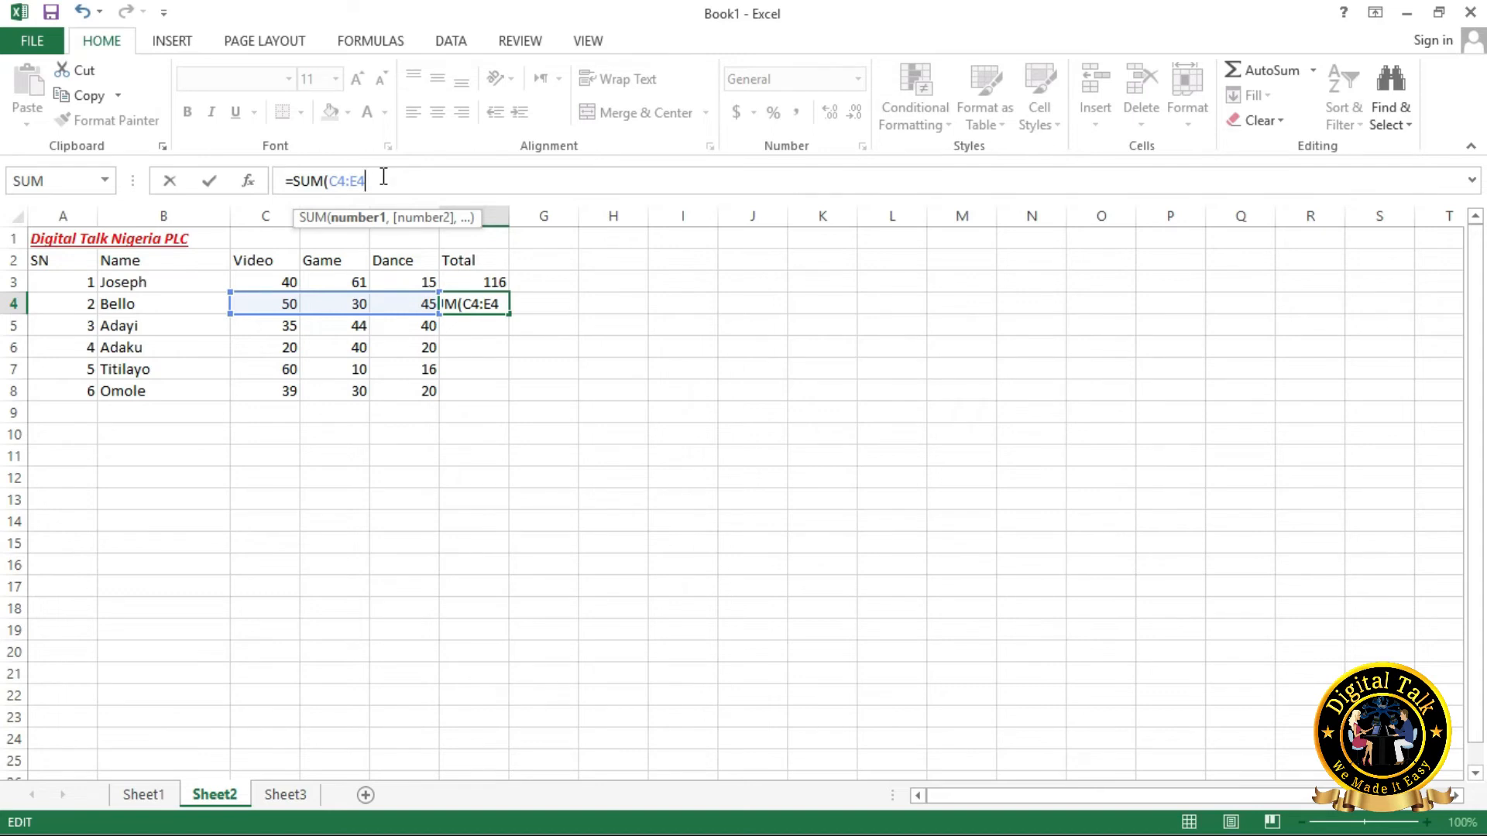
type(")")
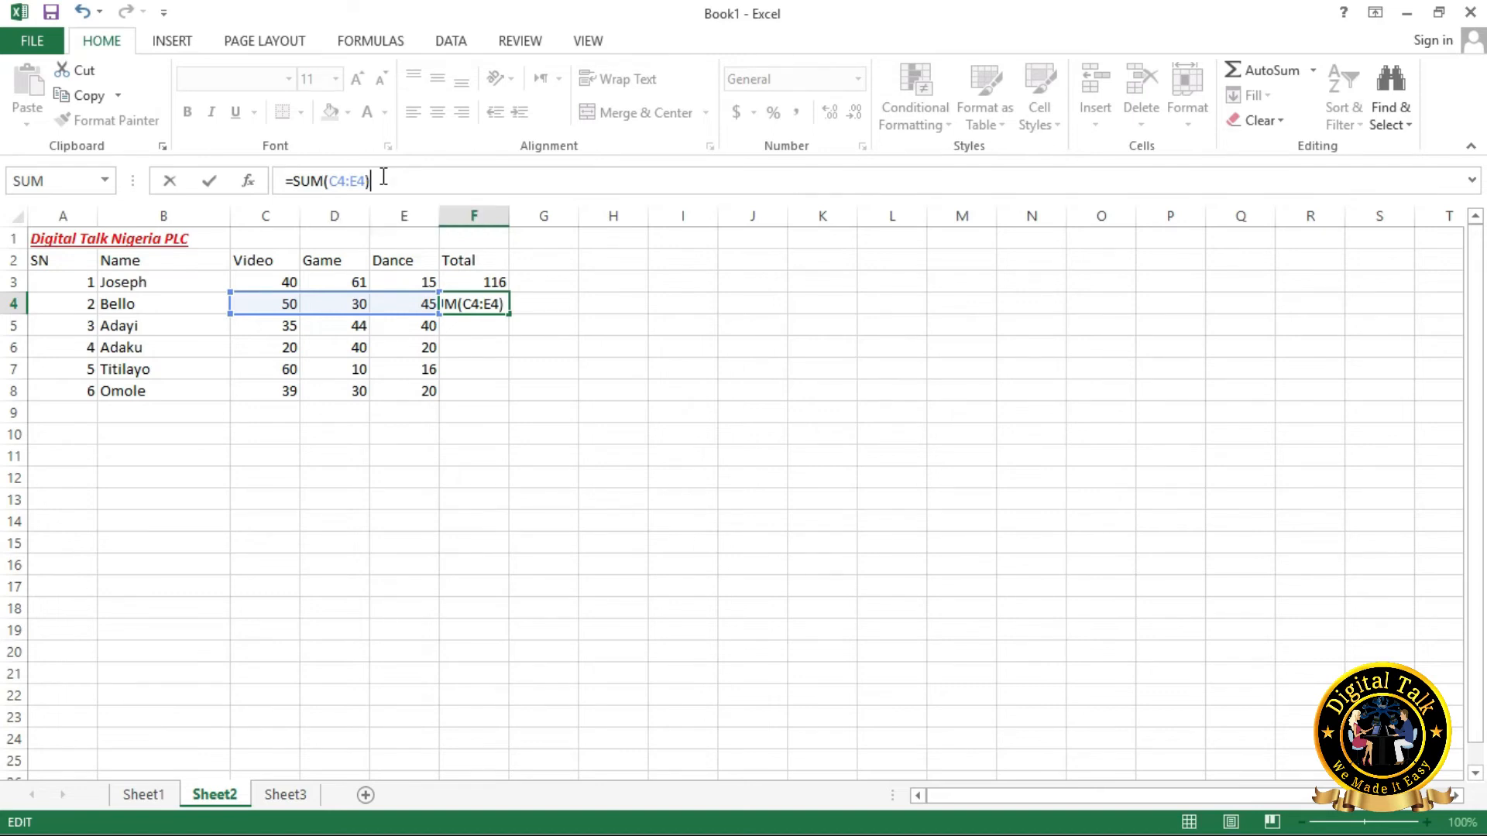
key("Return")
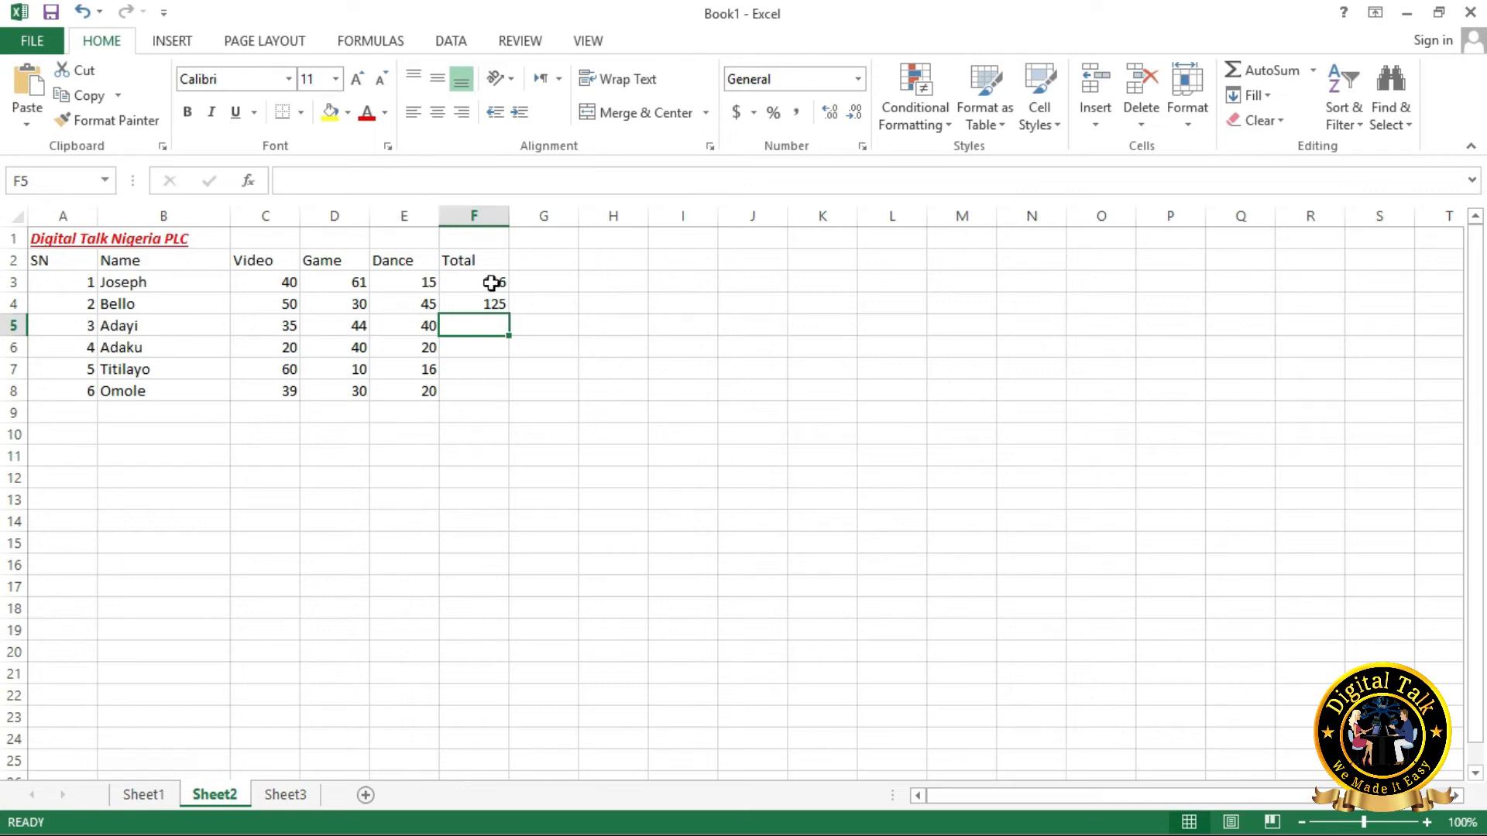
Fill the SUM formula from cell F4 down to F8 to total the remaining rows.
left_click(493, 349)
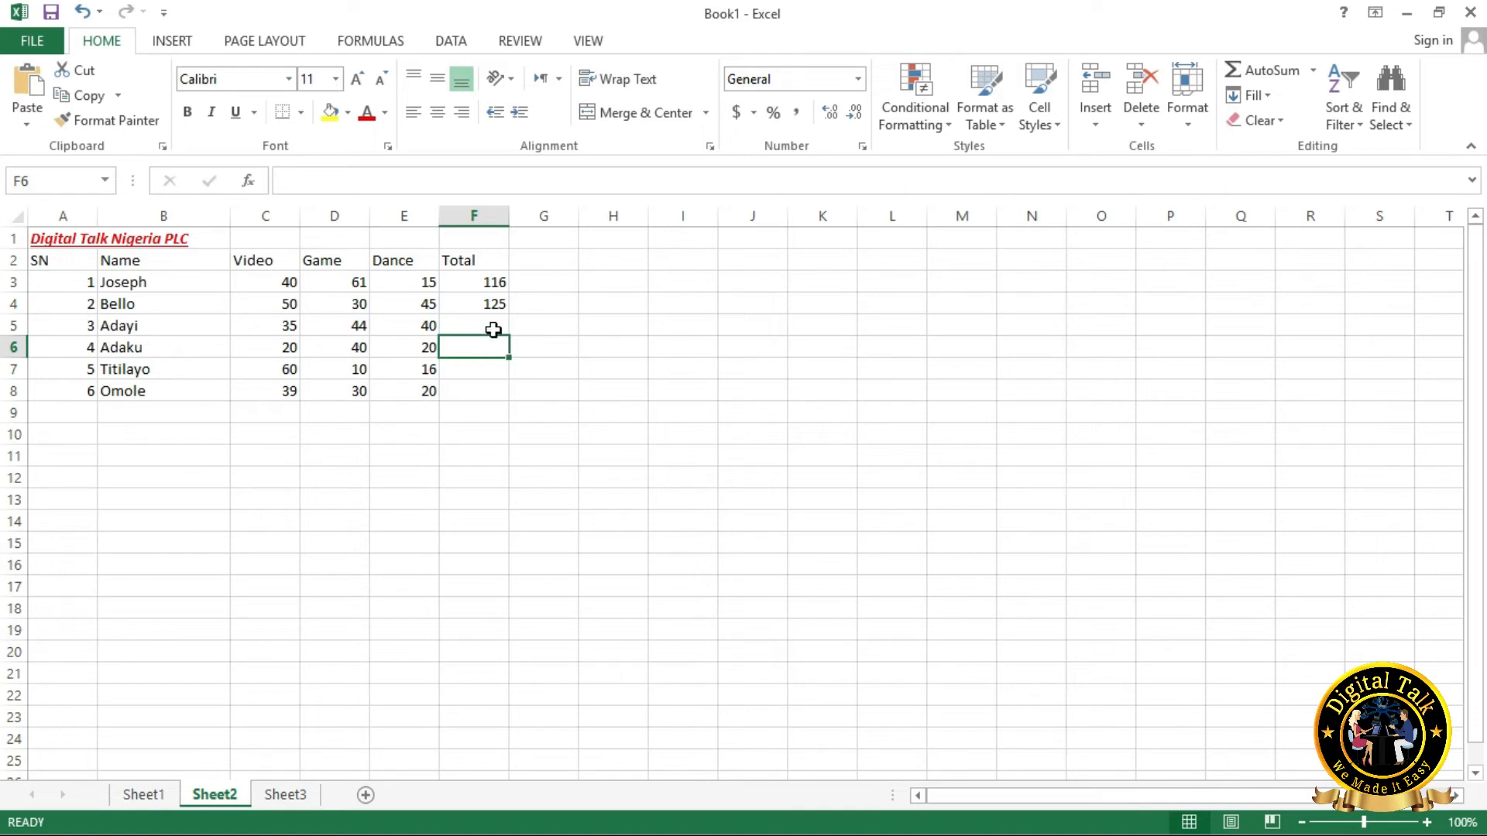
left_click(494, 305)
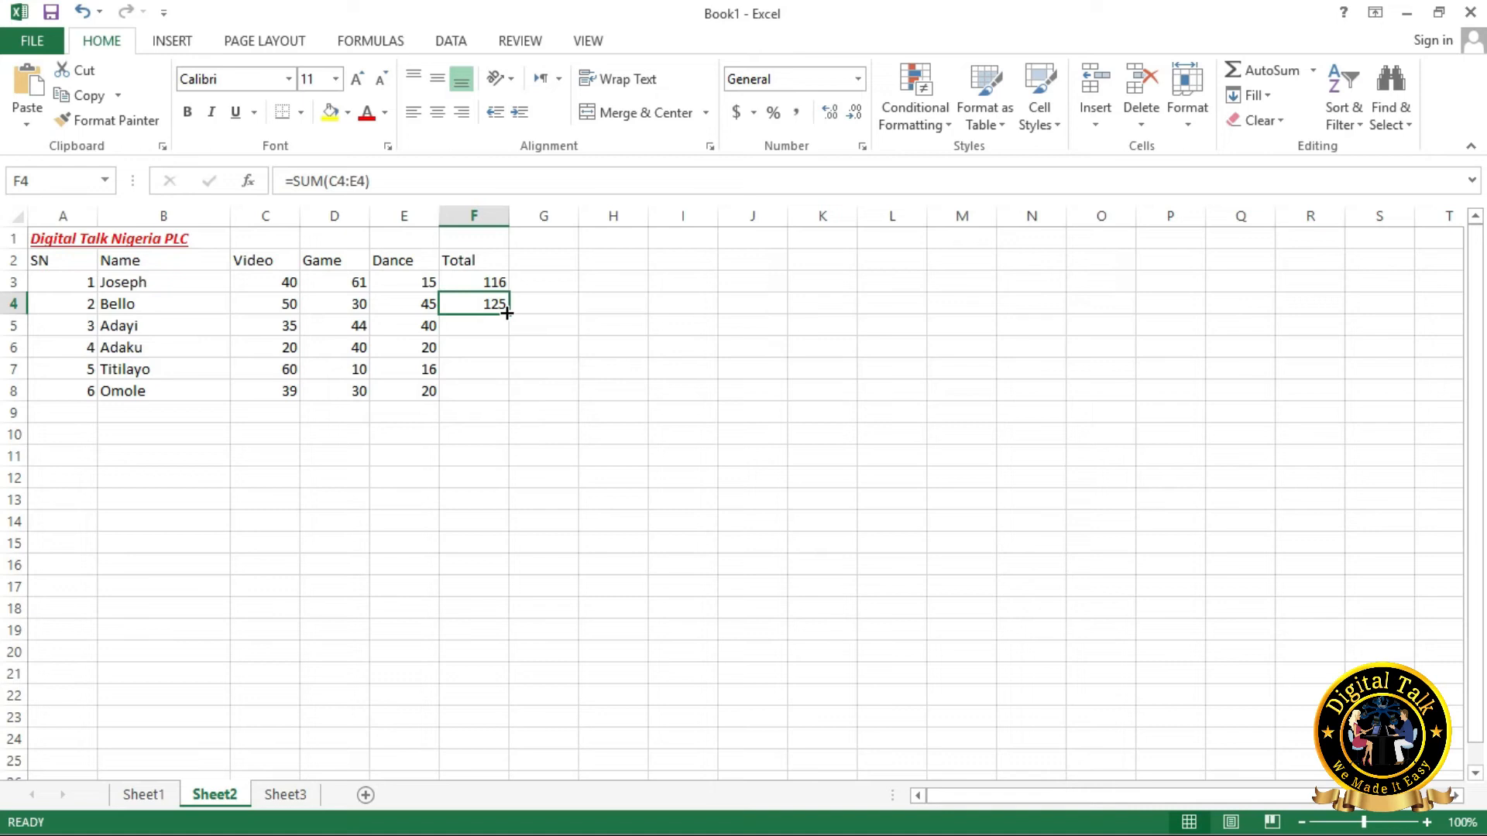
left_click_drag(507, 313, 504, 392)
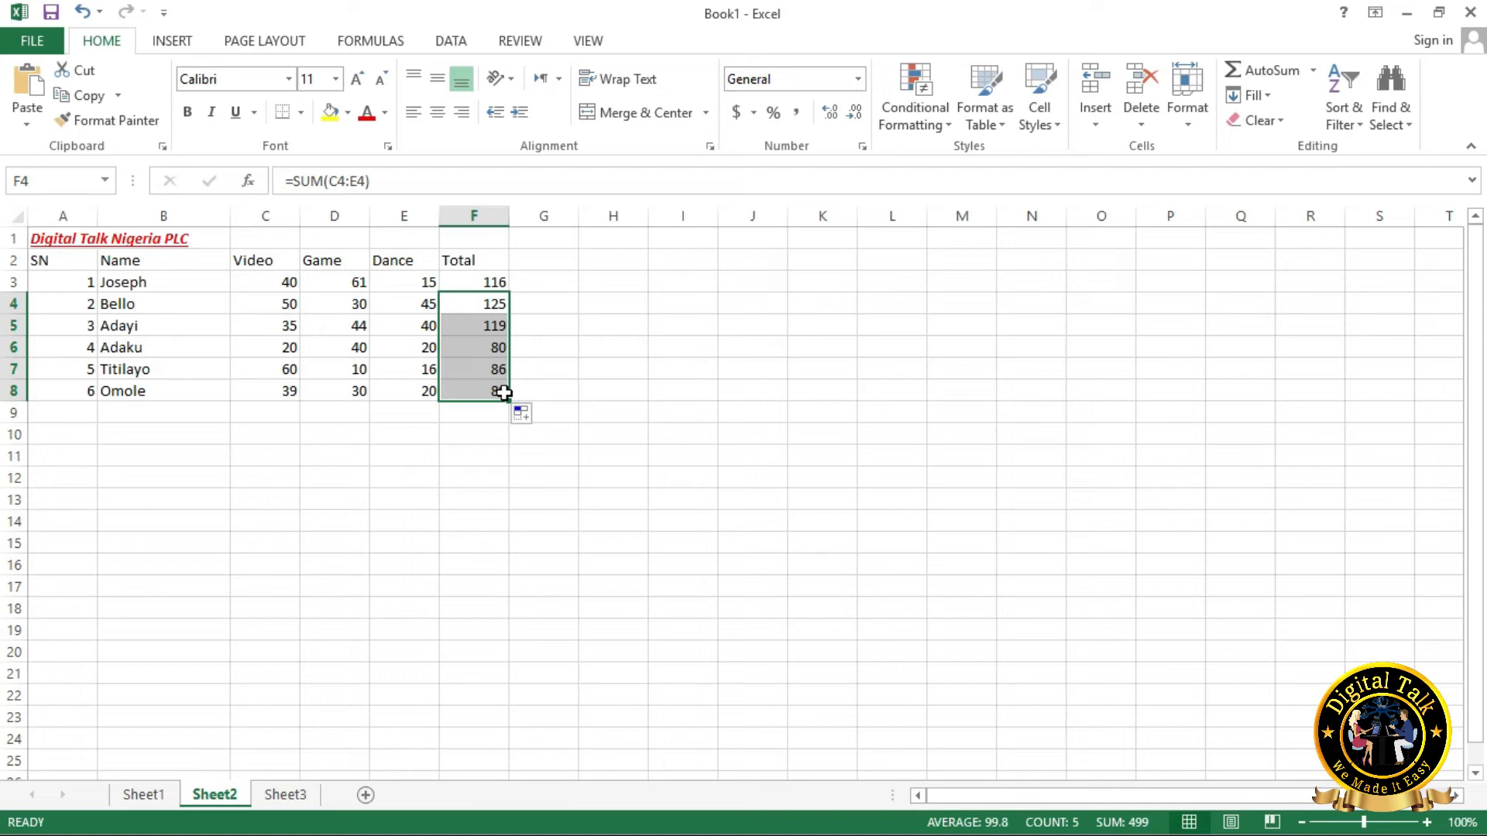
Add the column heading Average in cell G2, next to the Total heading.
left_click(548, 261)
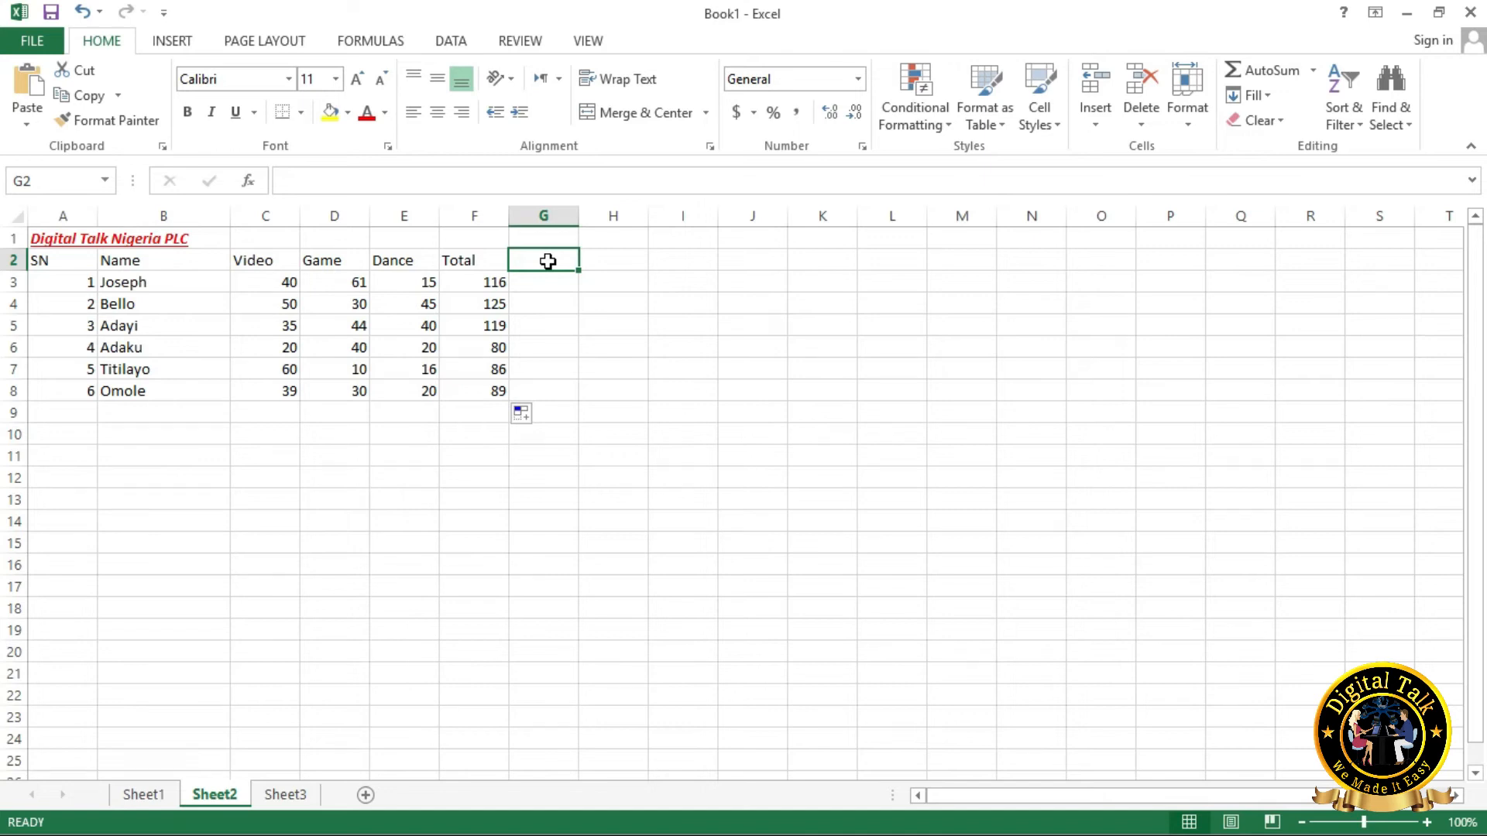
type("A")
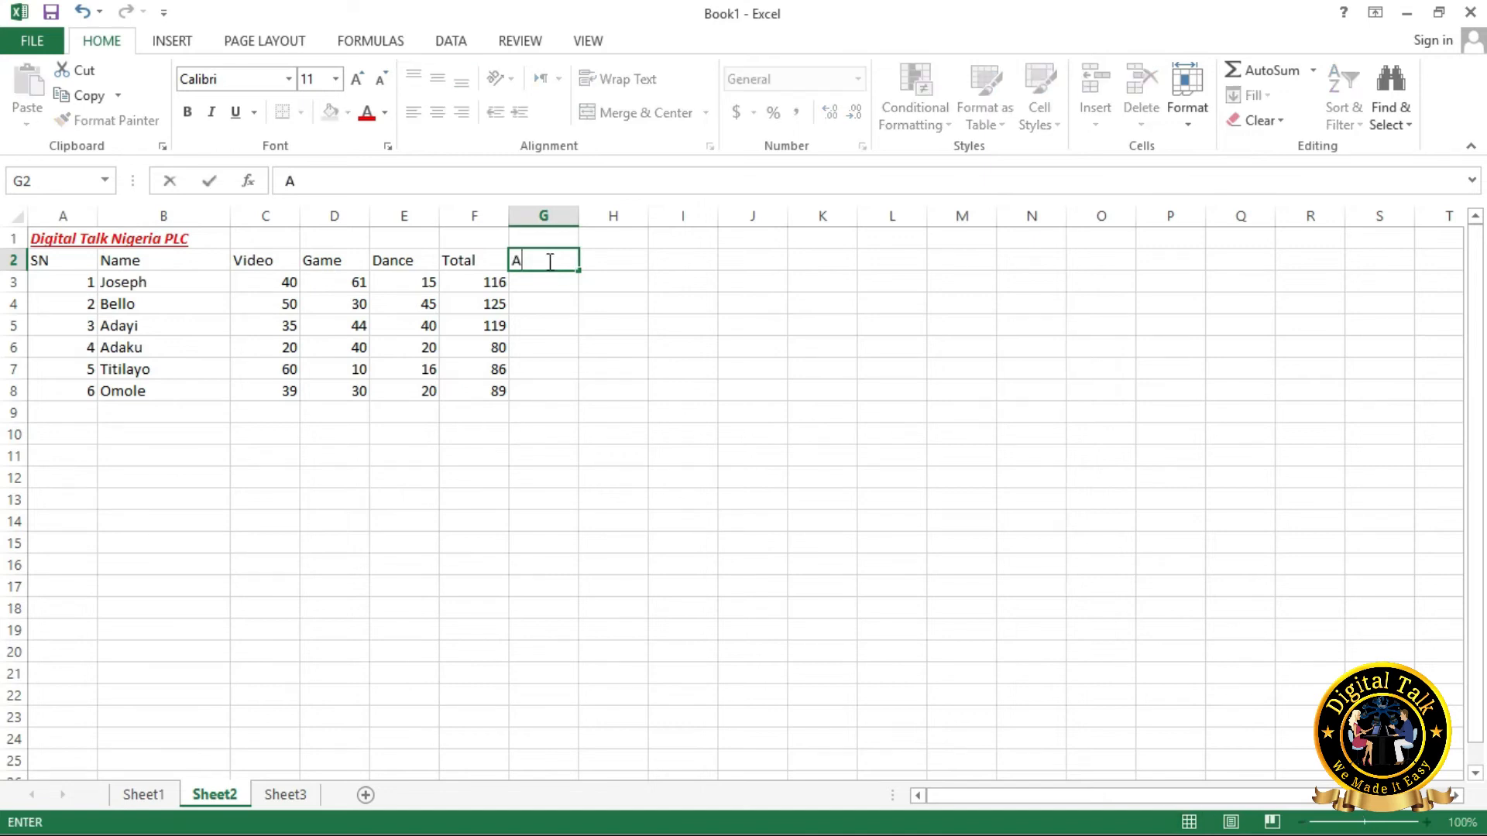
type("verage")
key("Return")
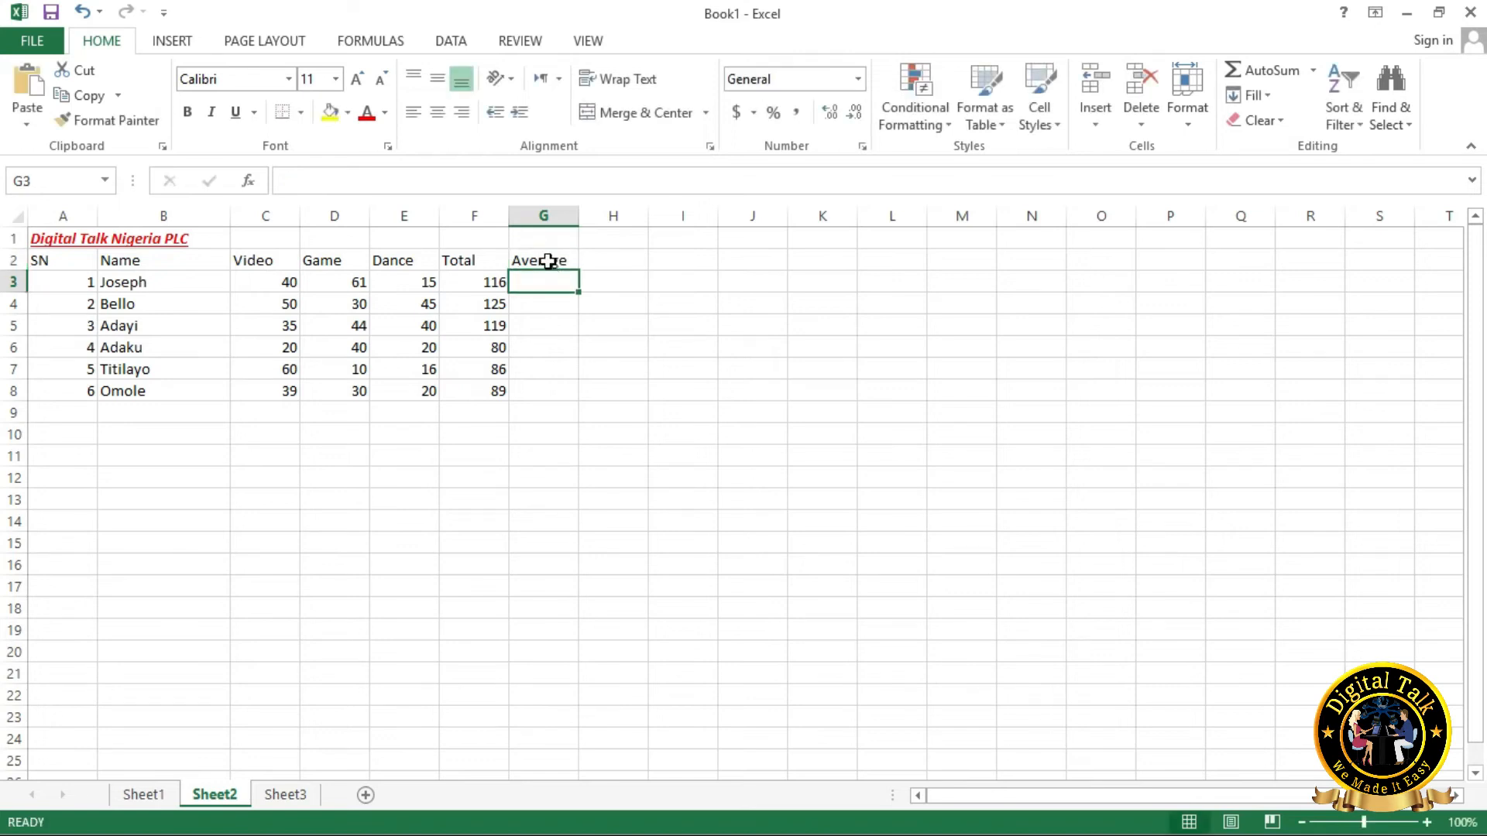
Enter =AVERAGE(C3:E3) in cell G3 and fill it down to G8 to average every row's Video, Game and Dance values.
left_click(621, 282)
left_click(547, 281)
left_click(547, 282)
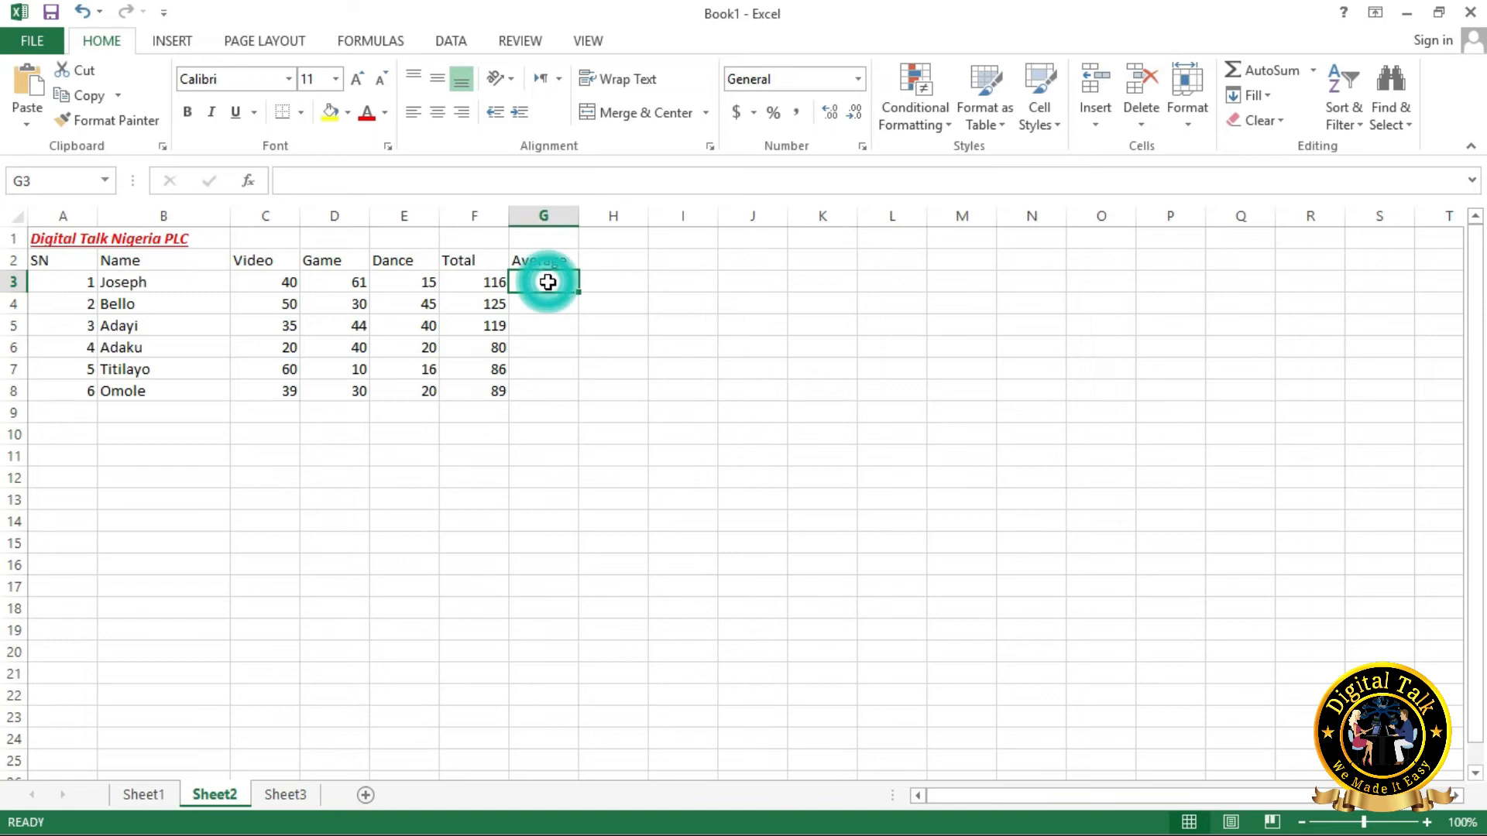
left_click(354, 180)
type("=")
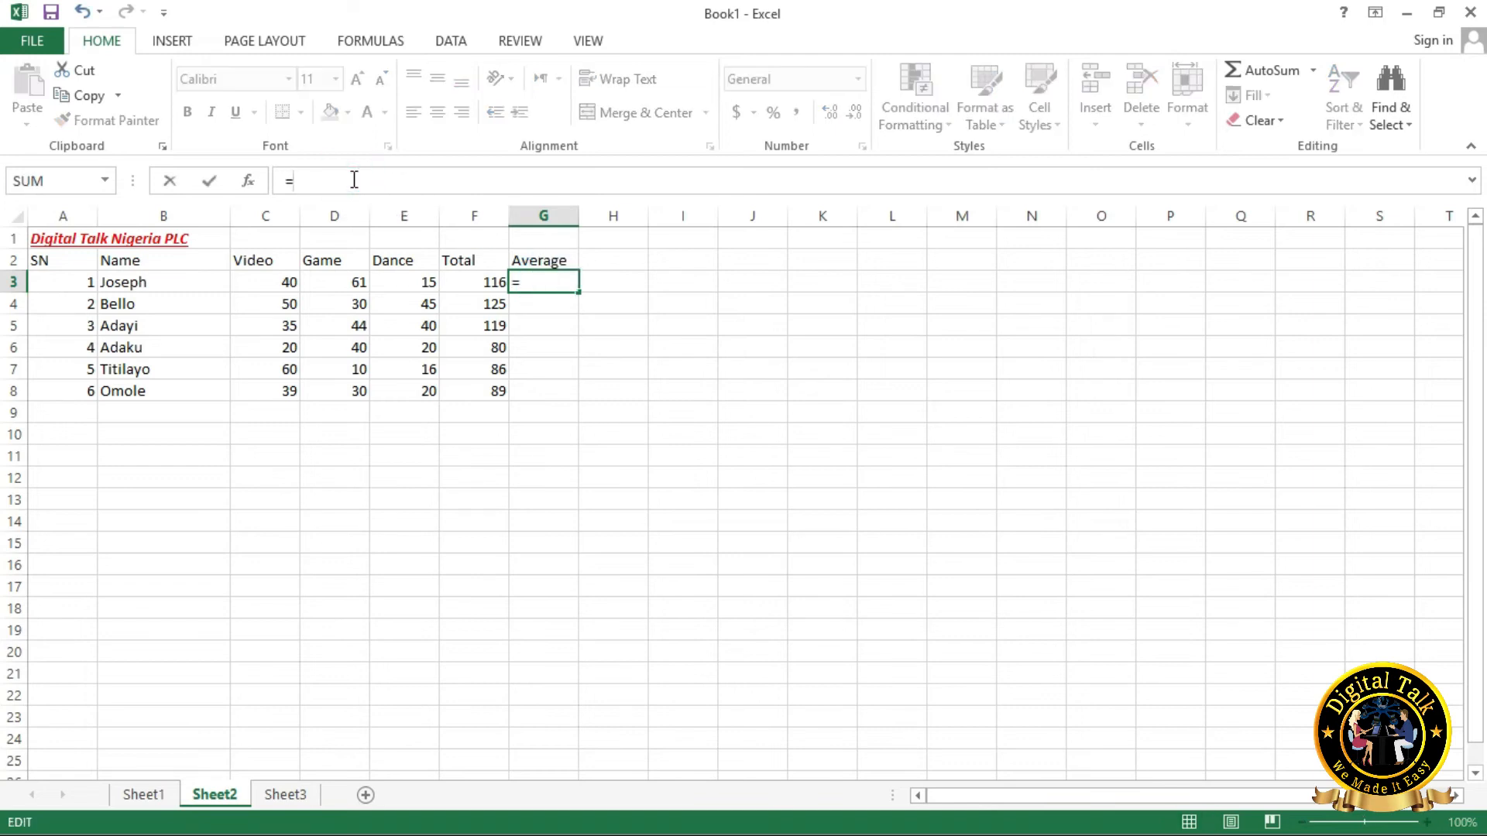
type("AVERAGE")
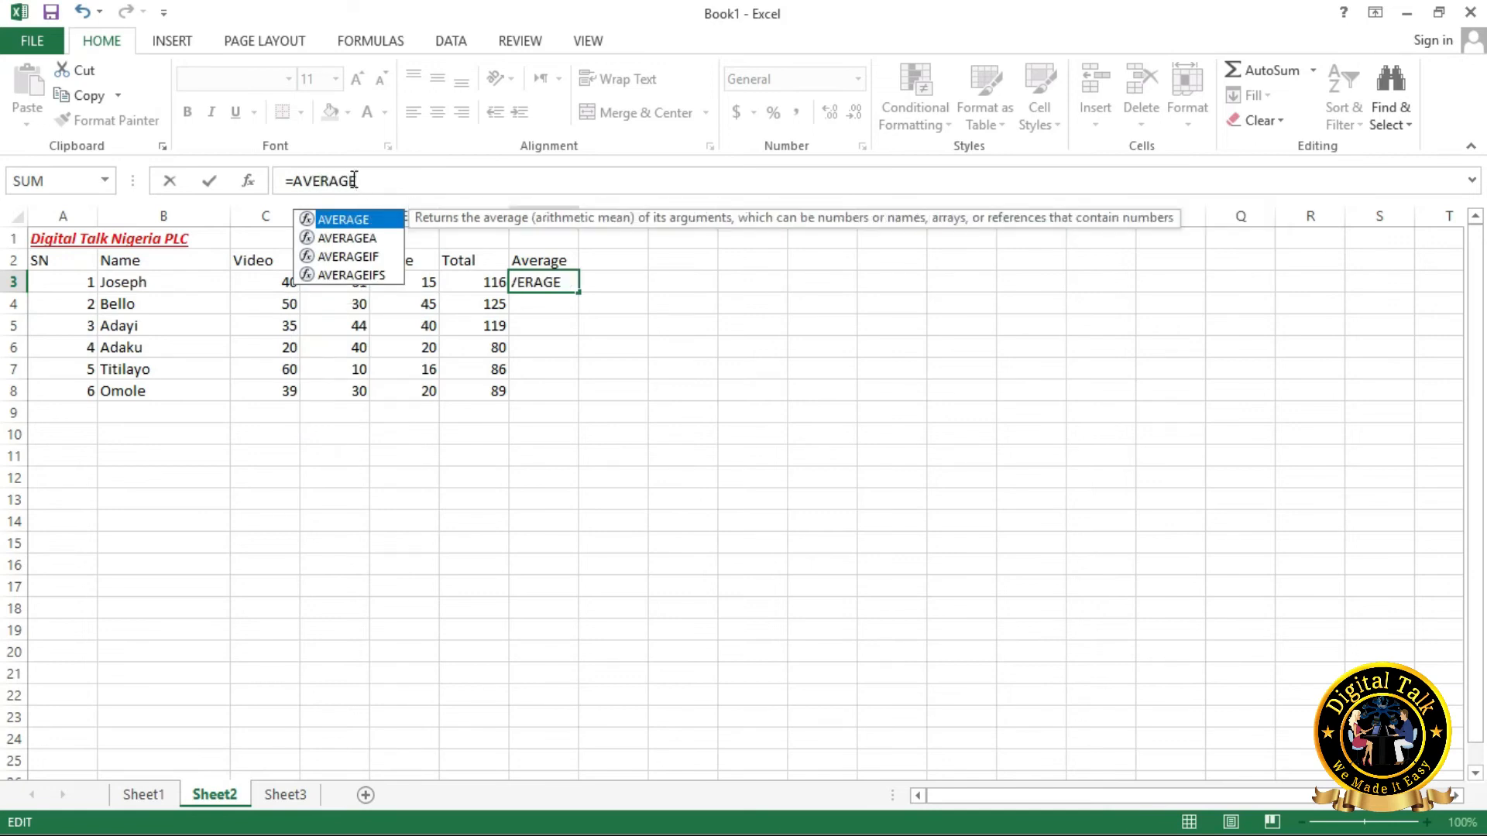
type("(")
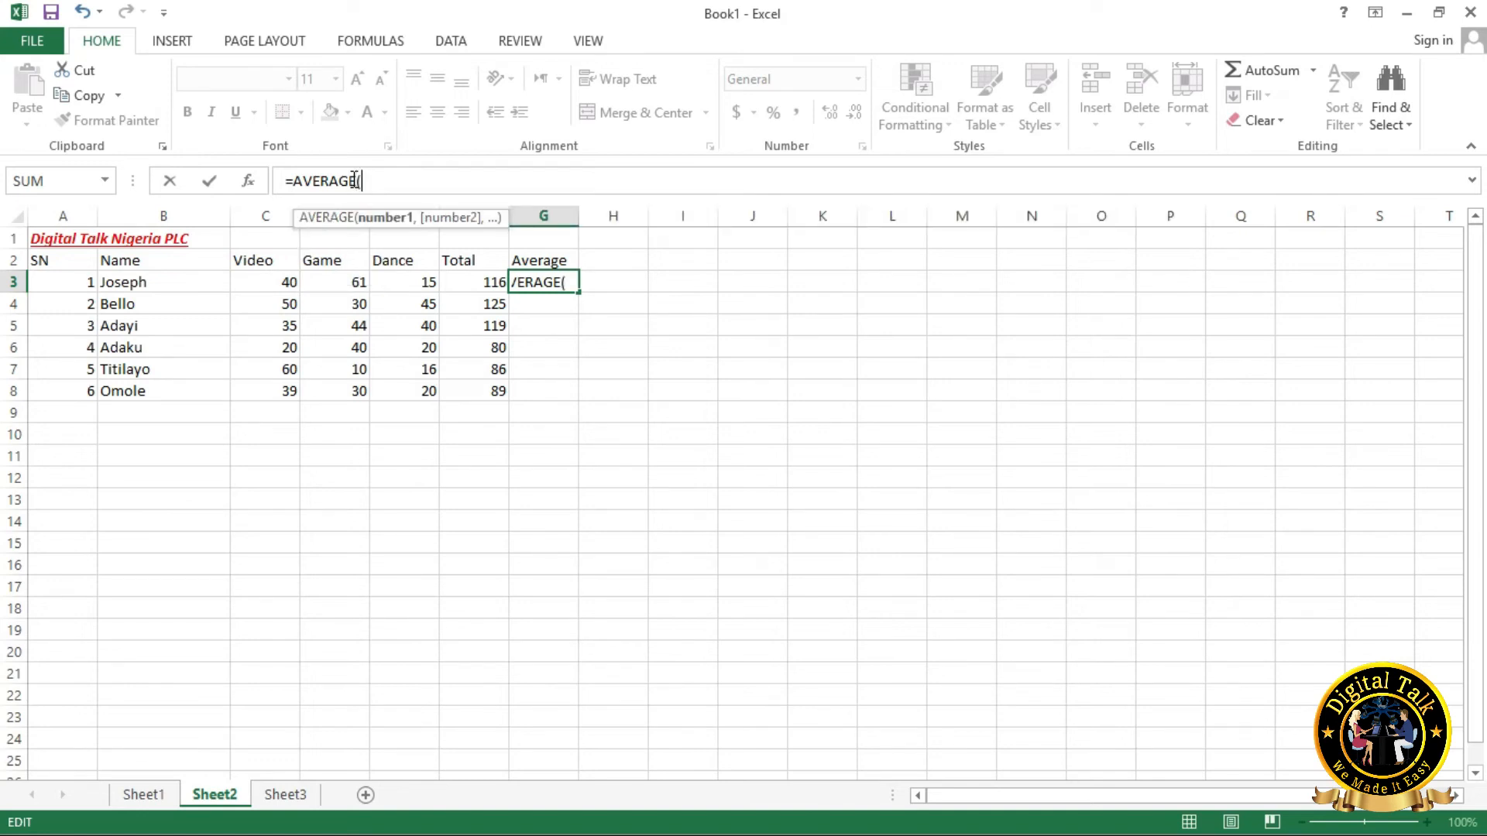
type("C3")
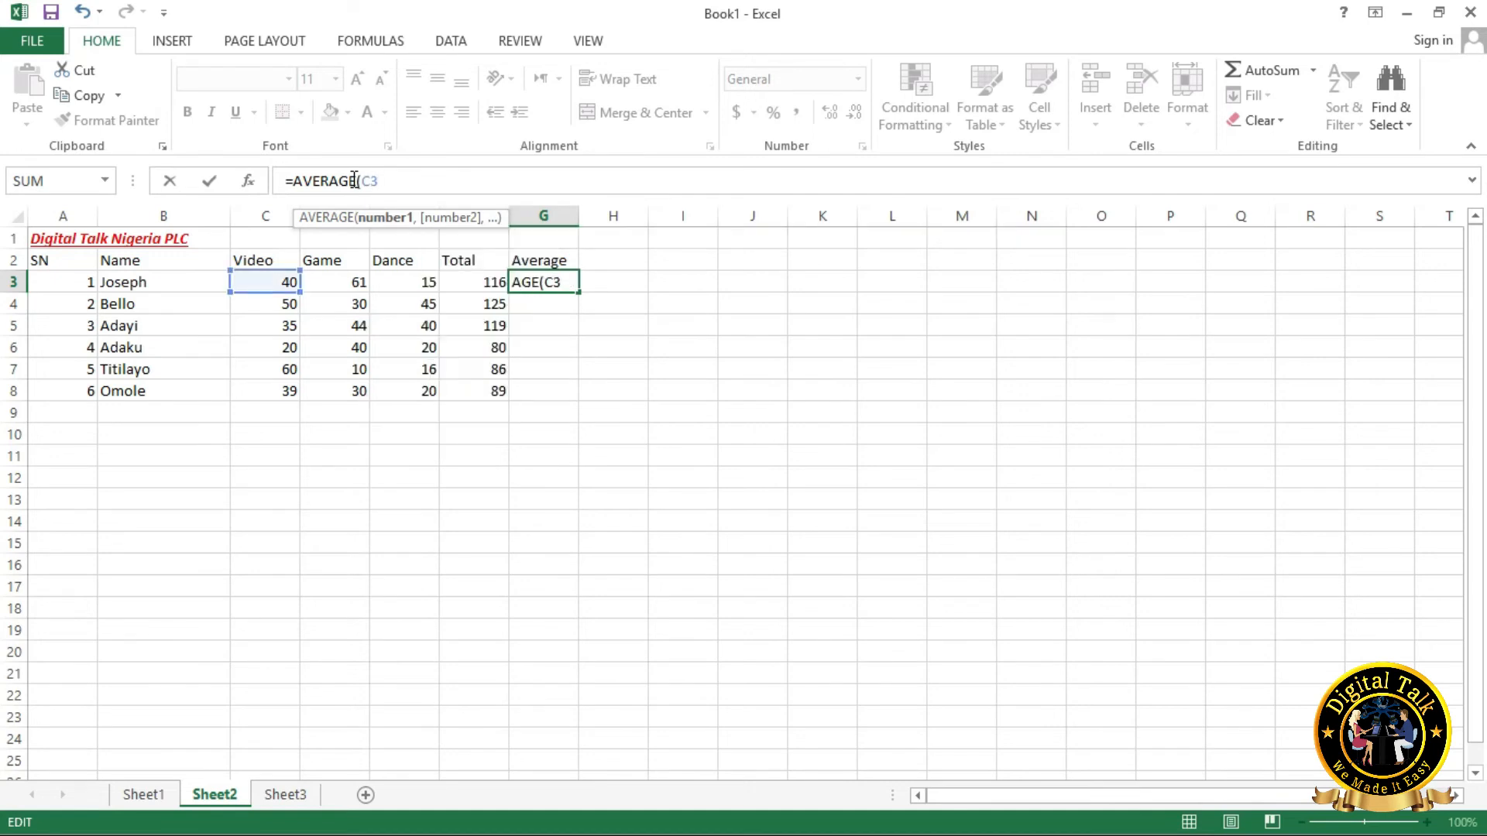
type(":E")
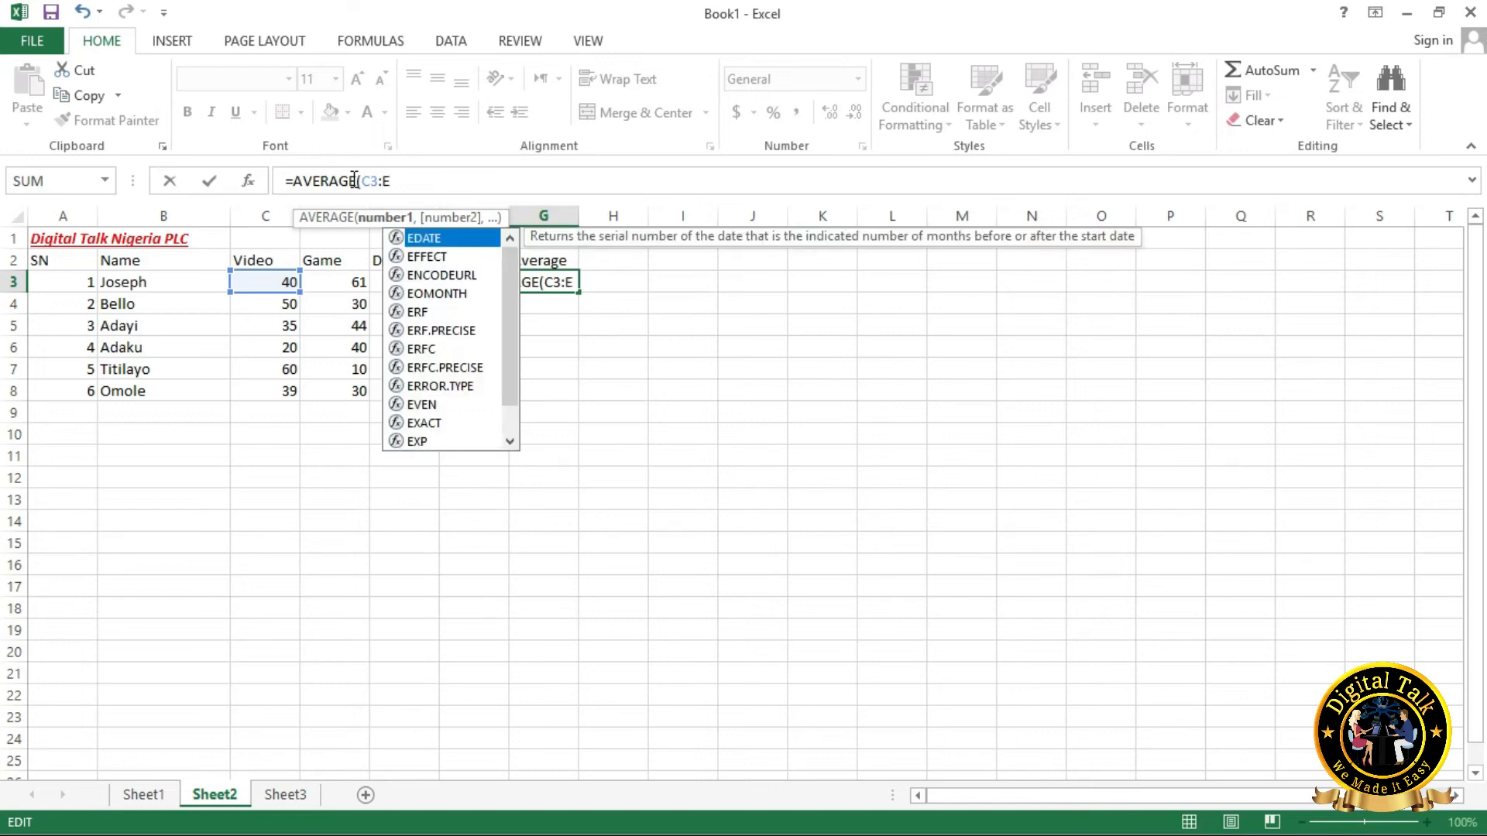
type("3)")
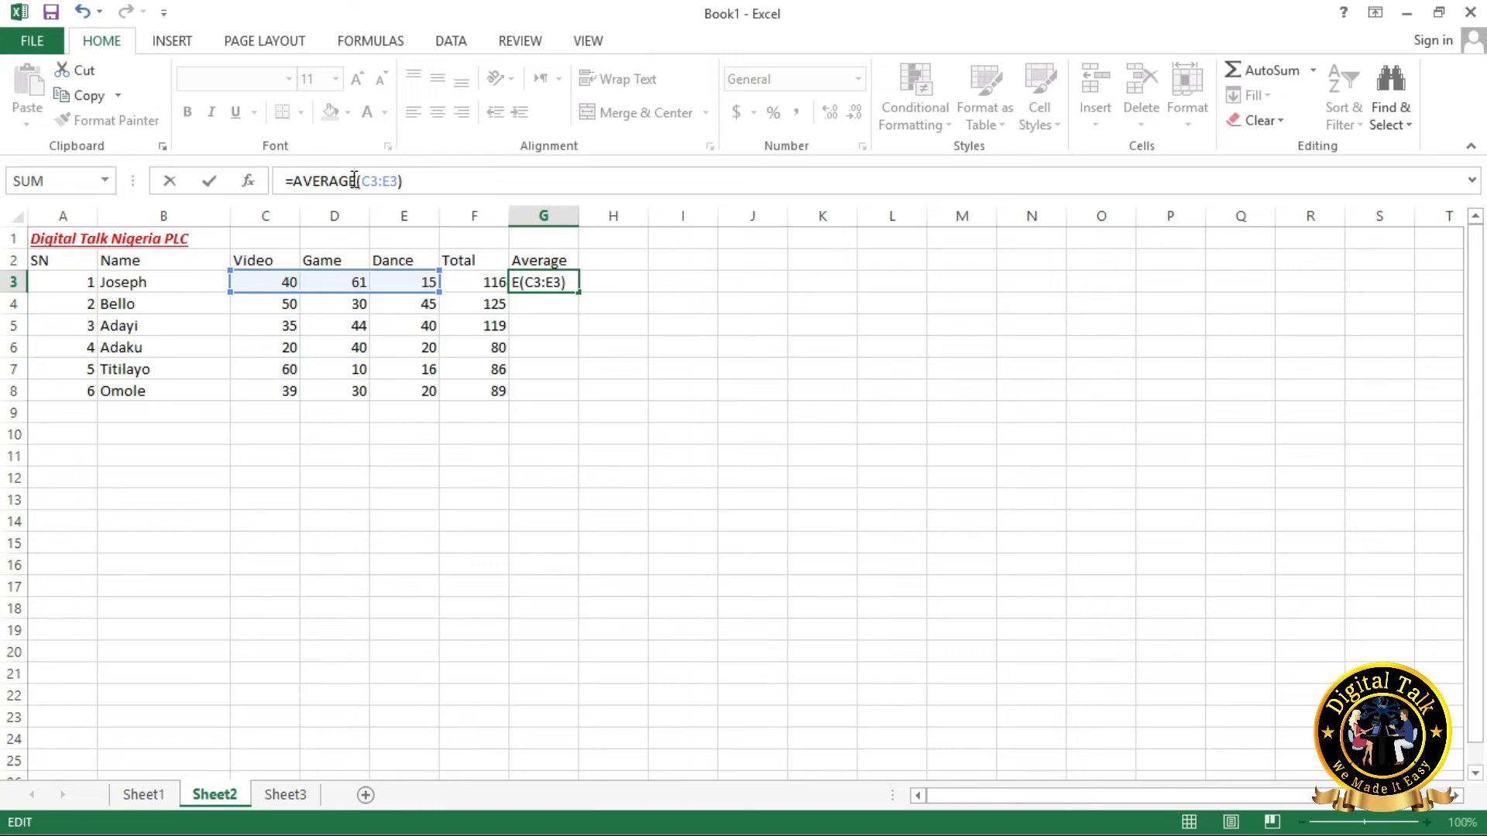
key("Return")
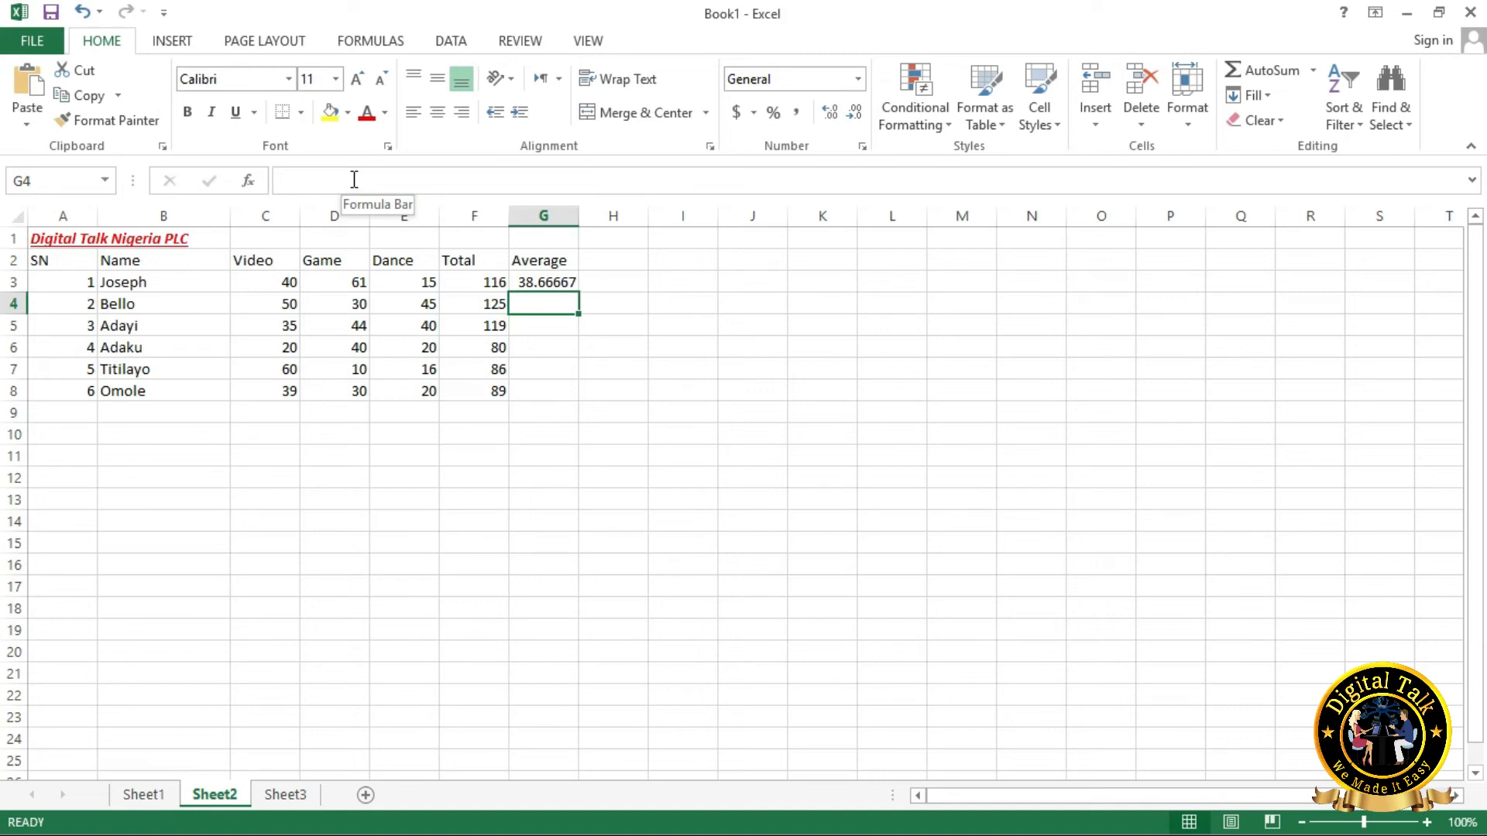
left_click(556, 281)
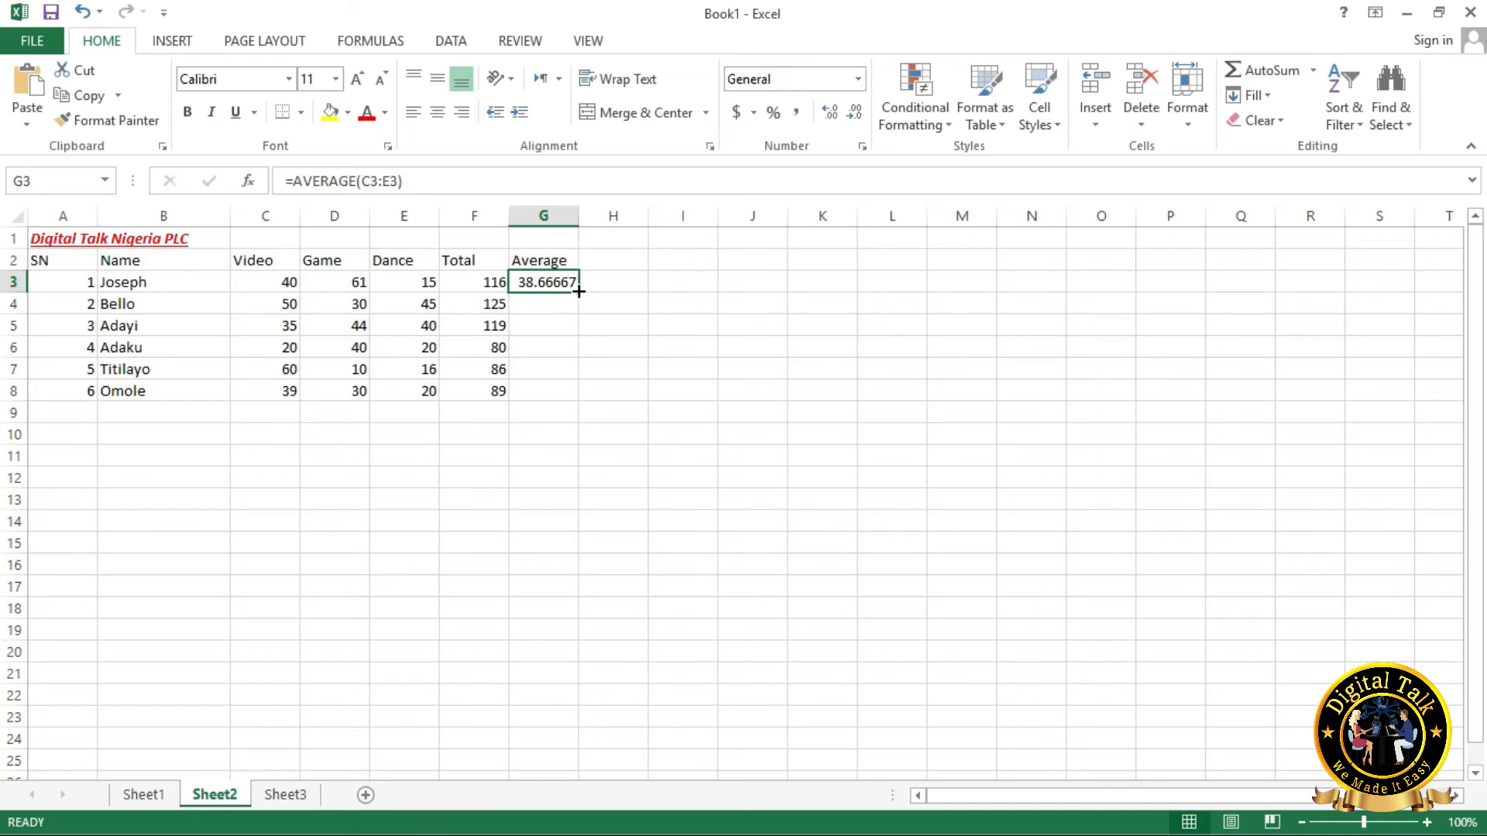
left_click_drag(579, 291, 576, 392)
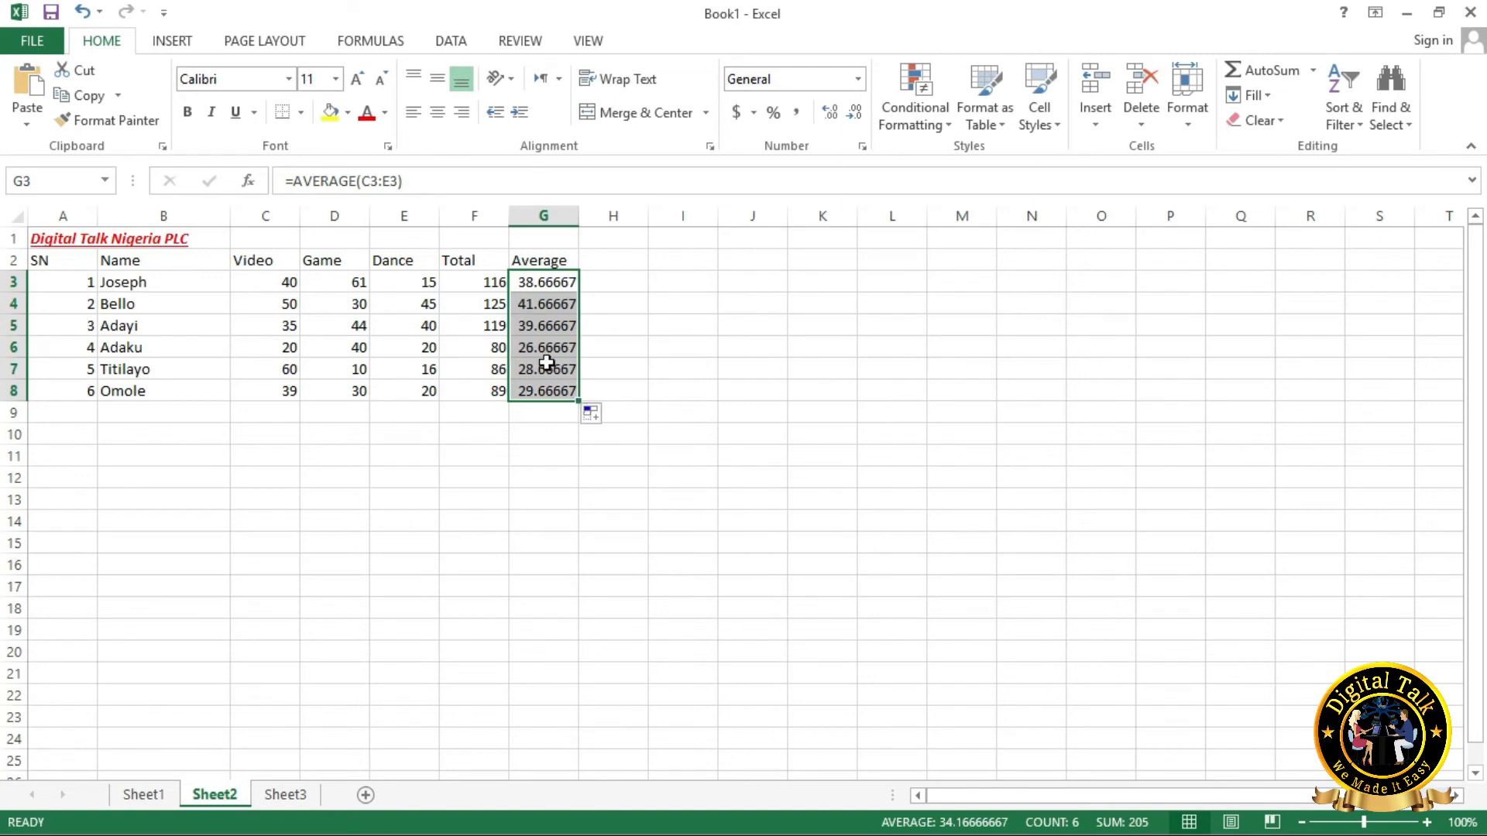
Add the column heading Count in cell H2, next to the Average heading.
left_click(624, 254)
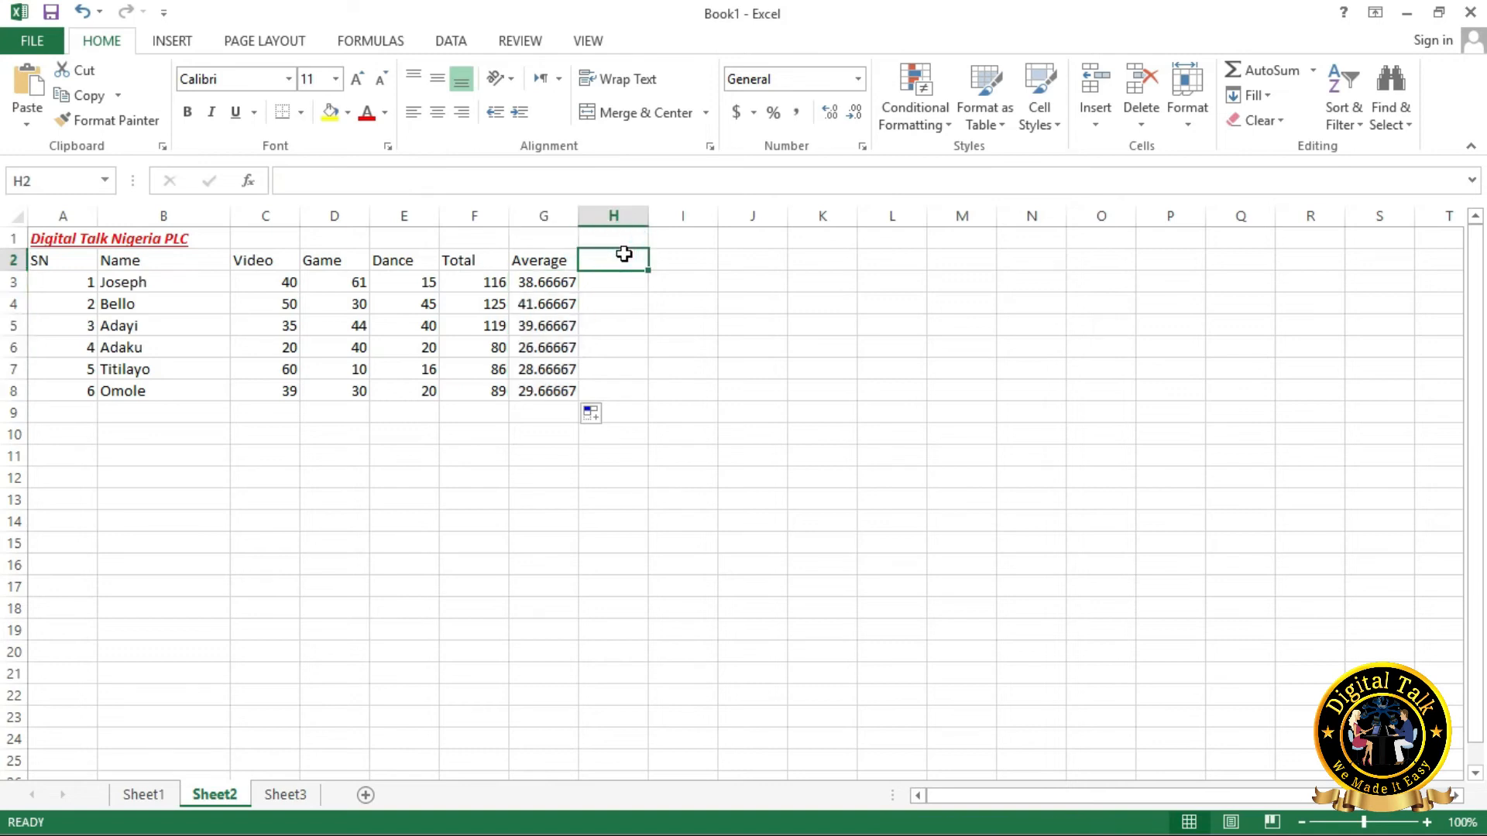
type("Count")
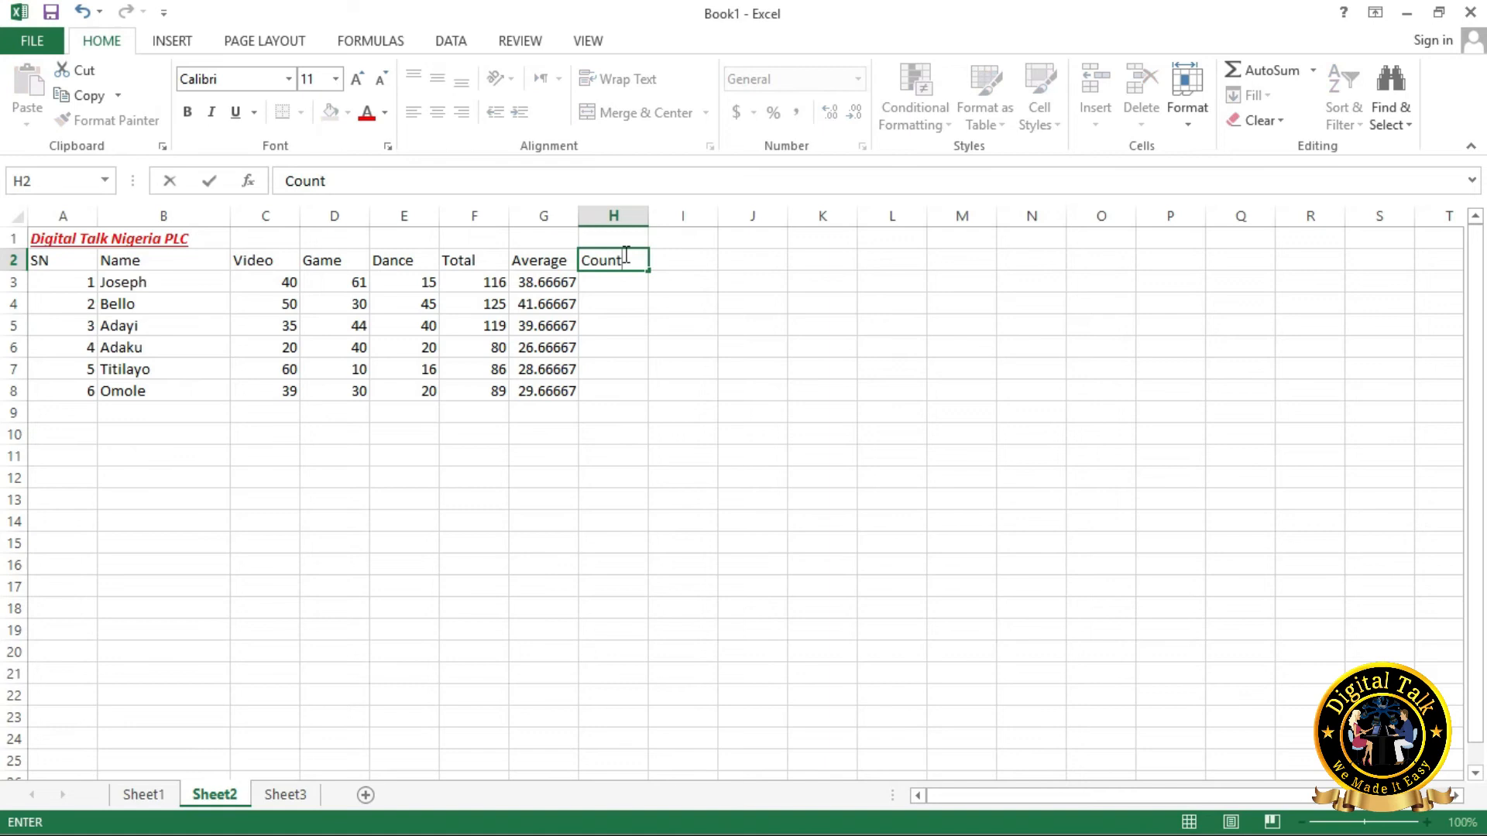
key("Return")
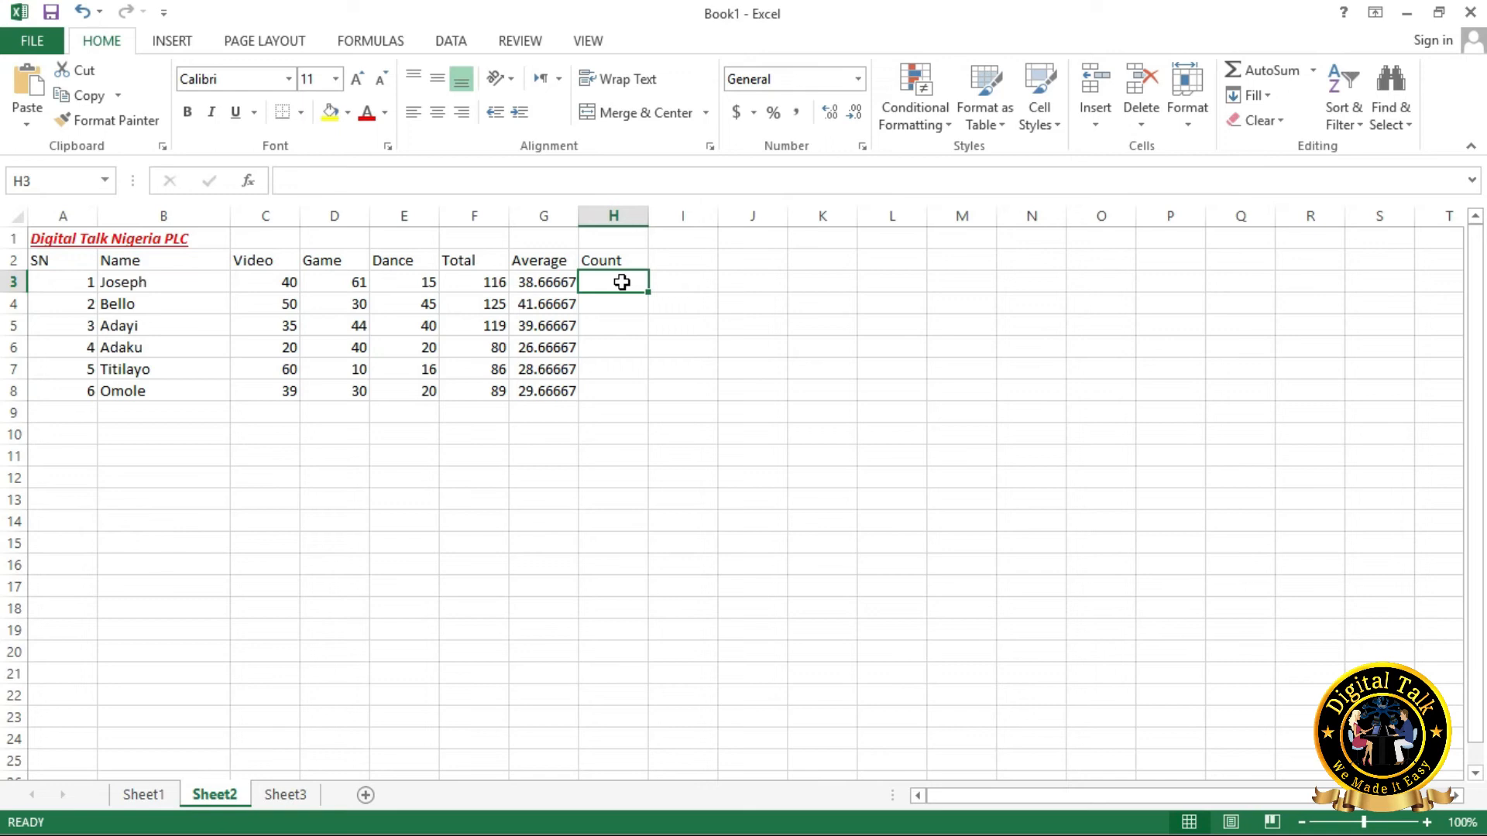
Enter =COUNT(C3:E3) in cell H3 to count the first row's Video, Game and Dance values.
left_click(352, 181)
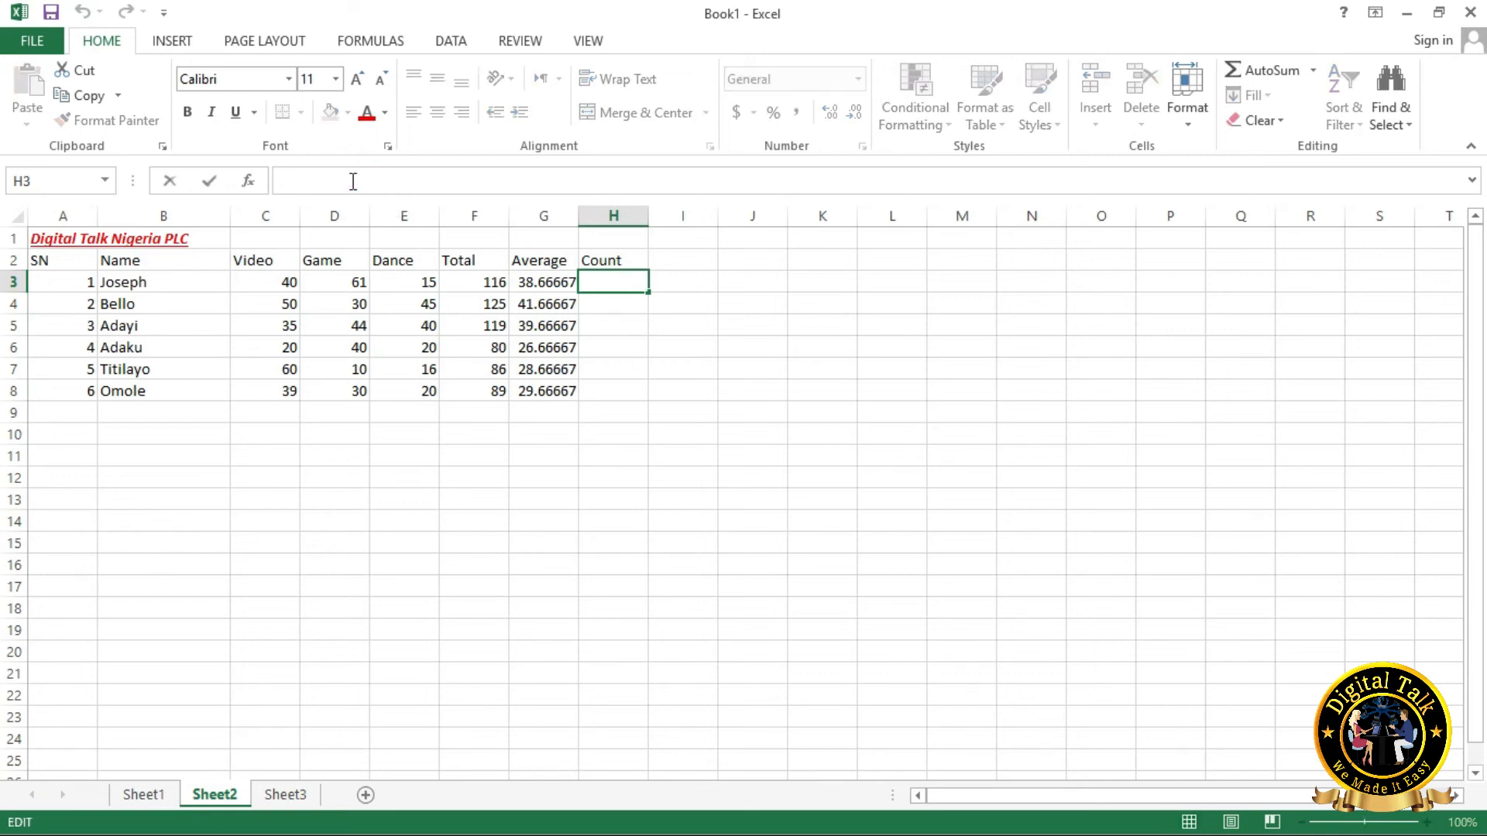
type("=")
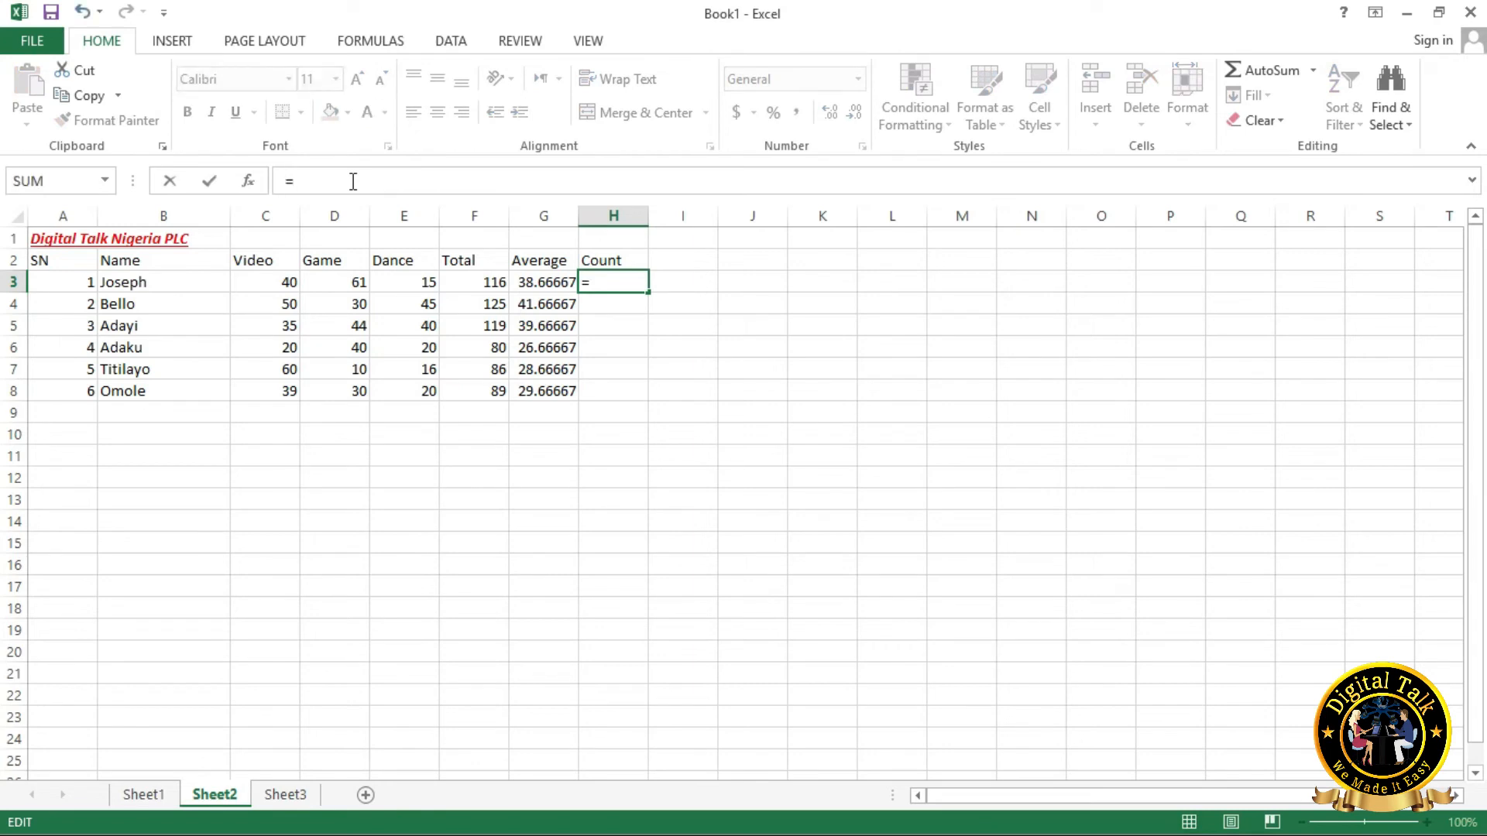
type("count")
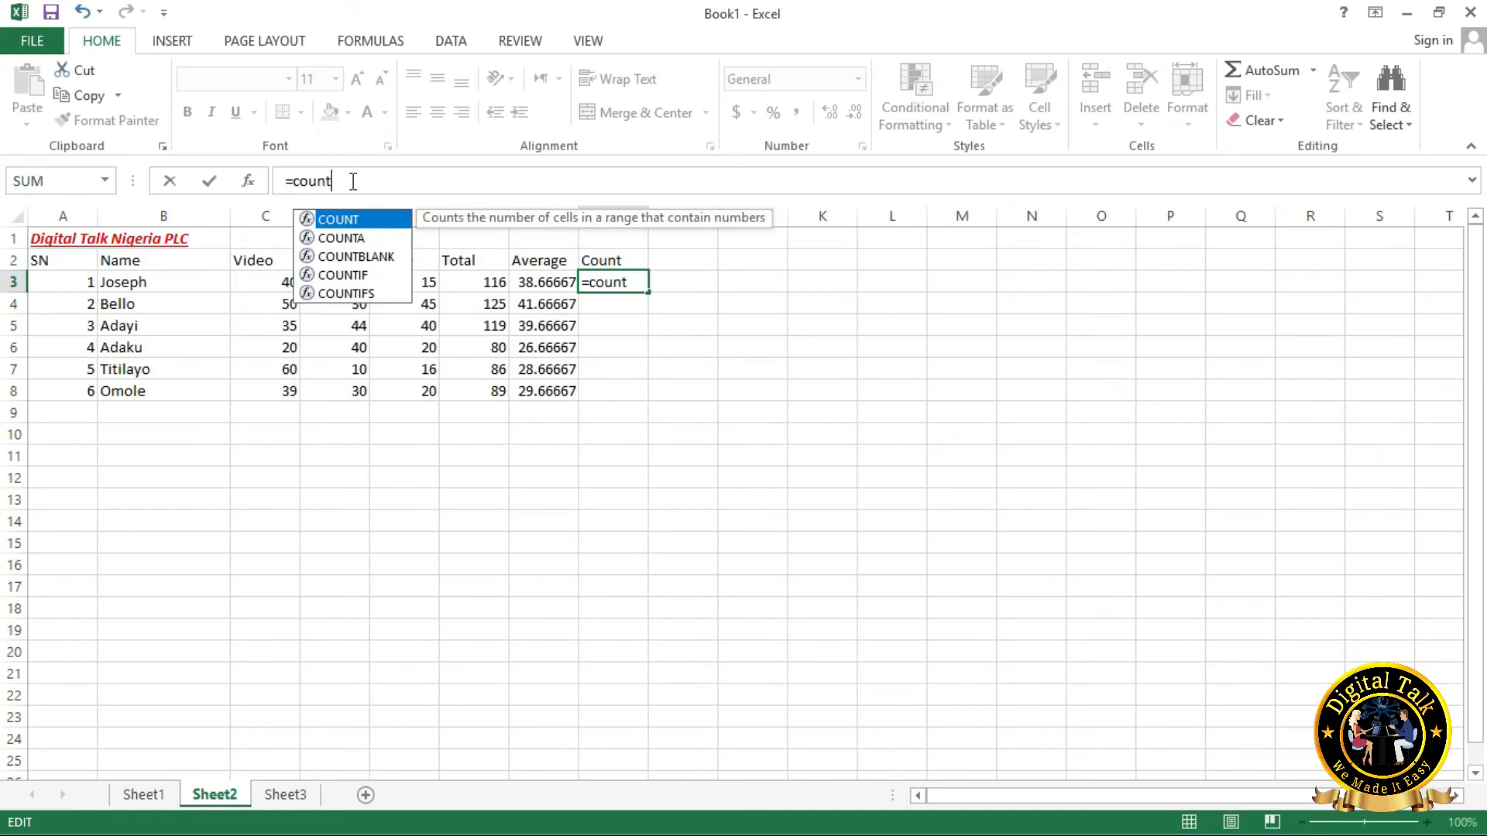
key("BackSpace")
key("BackSpace")
key("BackSpace")
key("BackSpace")
key("BackSpace")
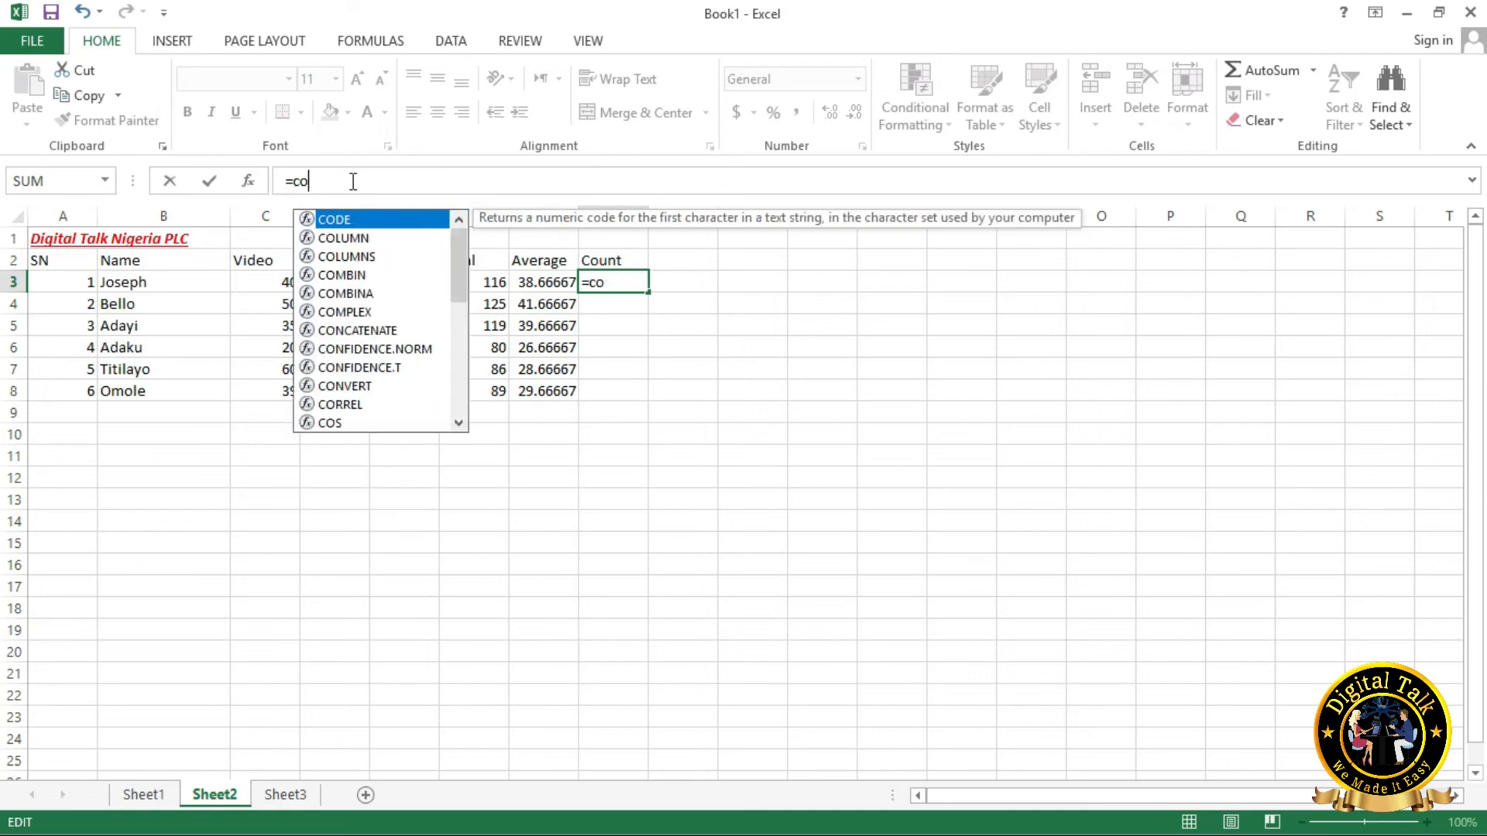
type("CO")
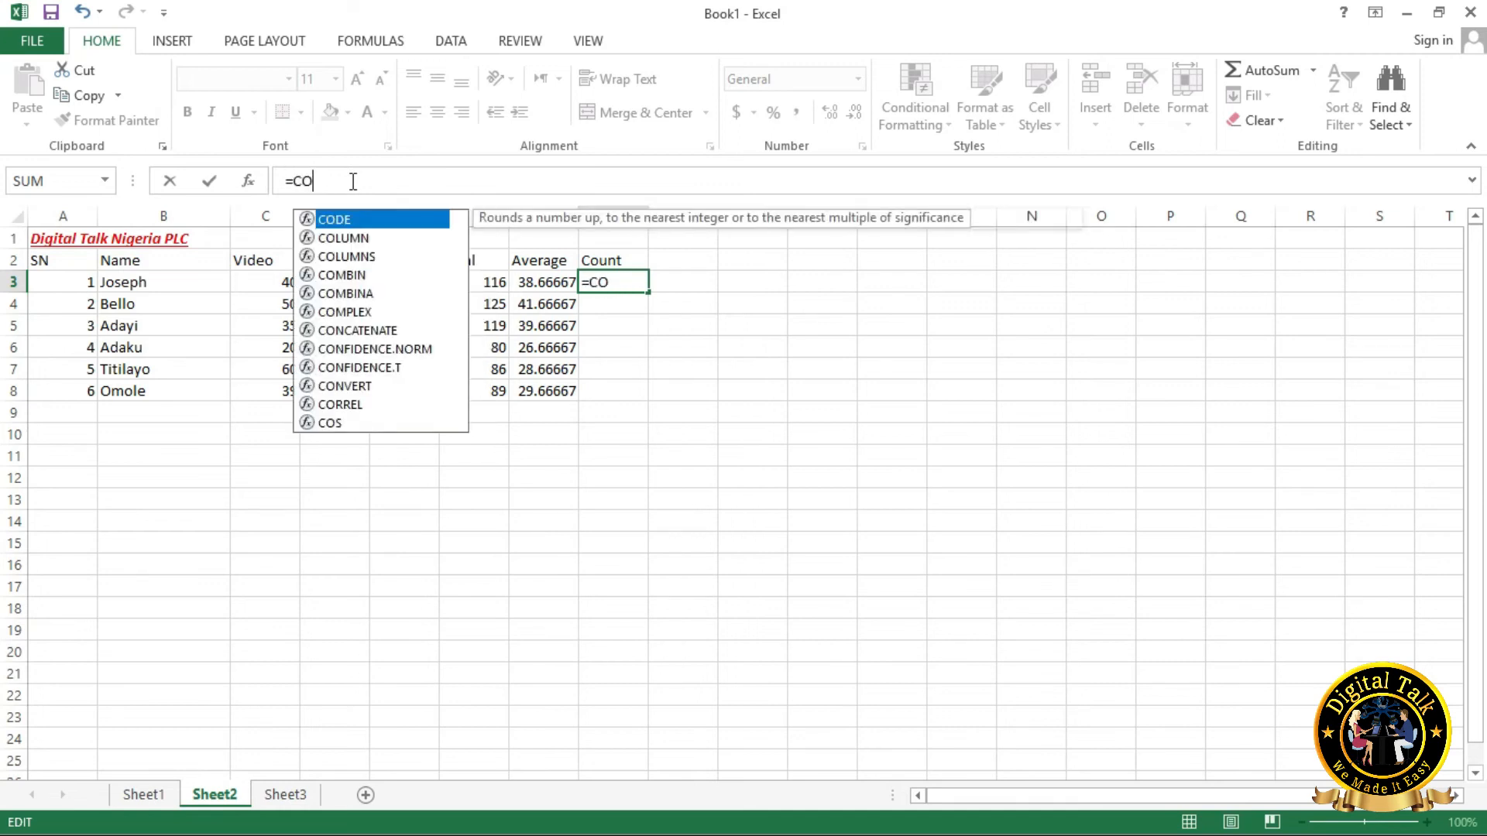
type("UNT(")
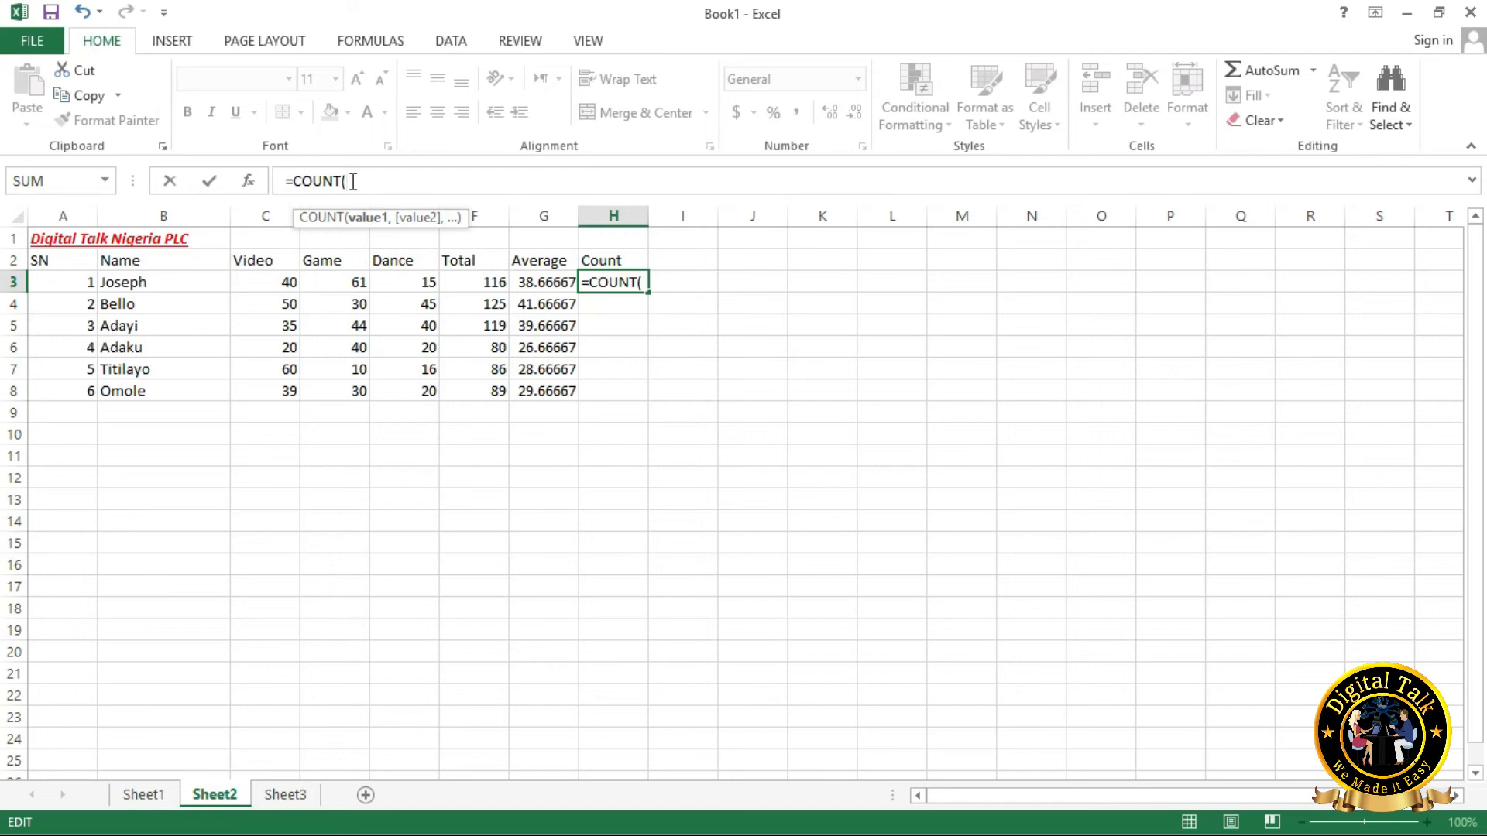
type("C3:")
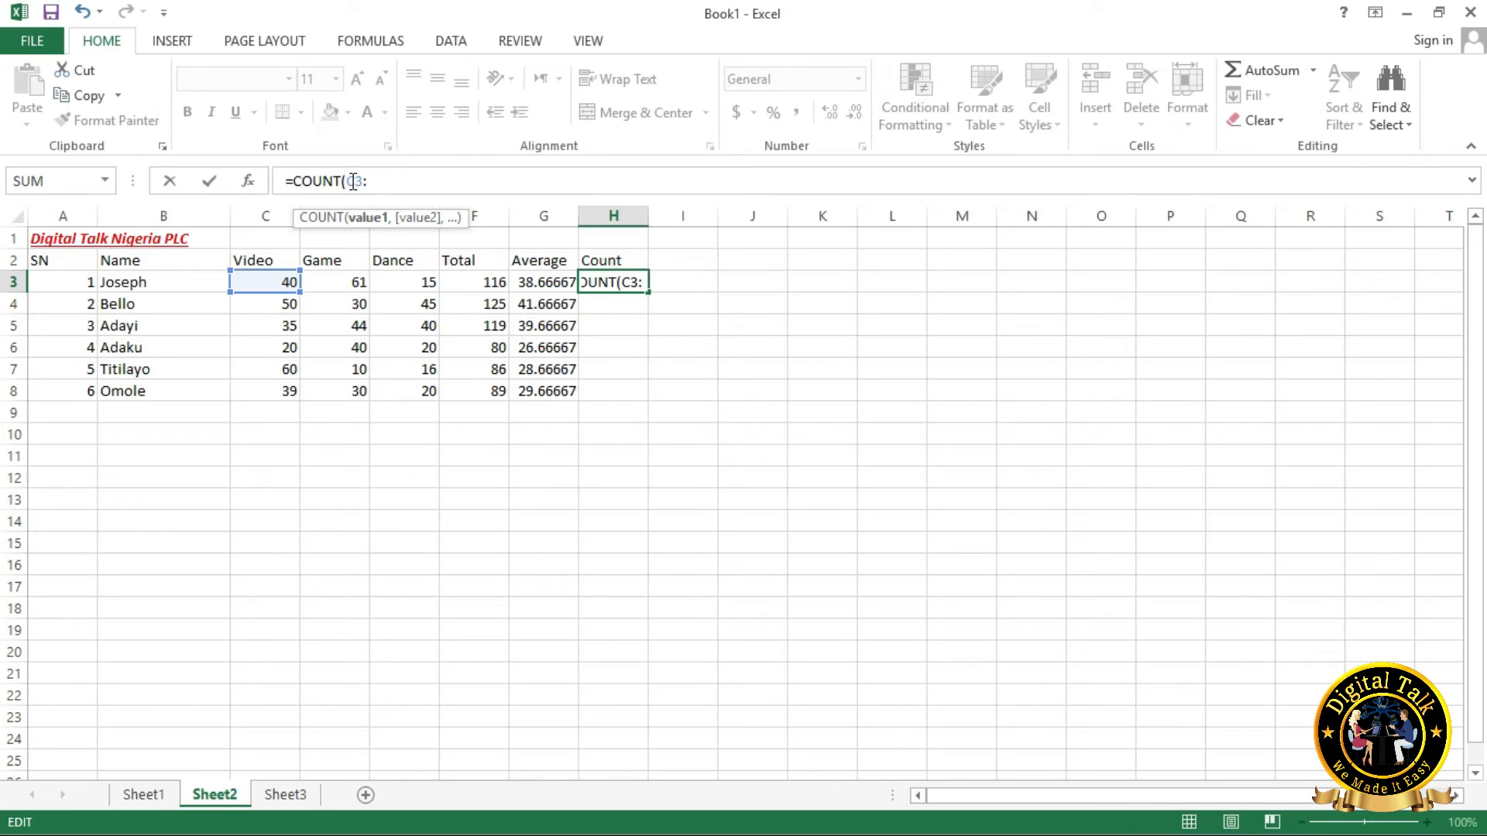
type("E3")
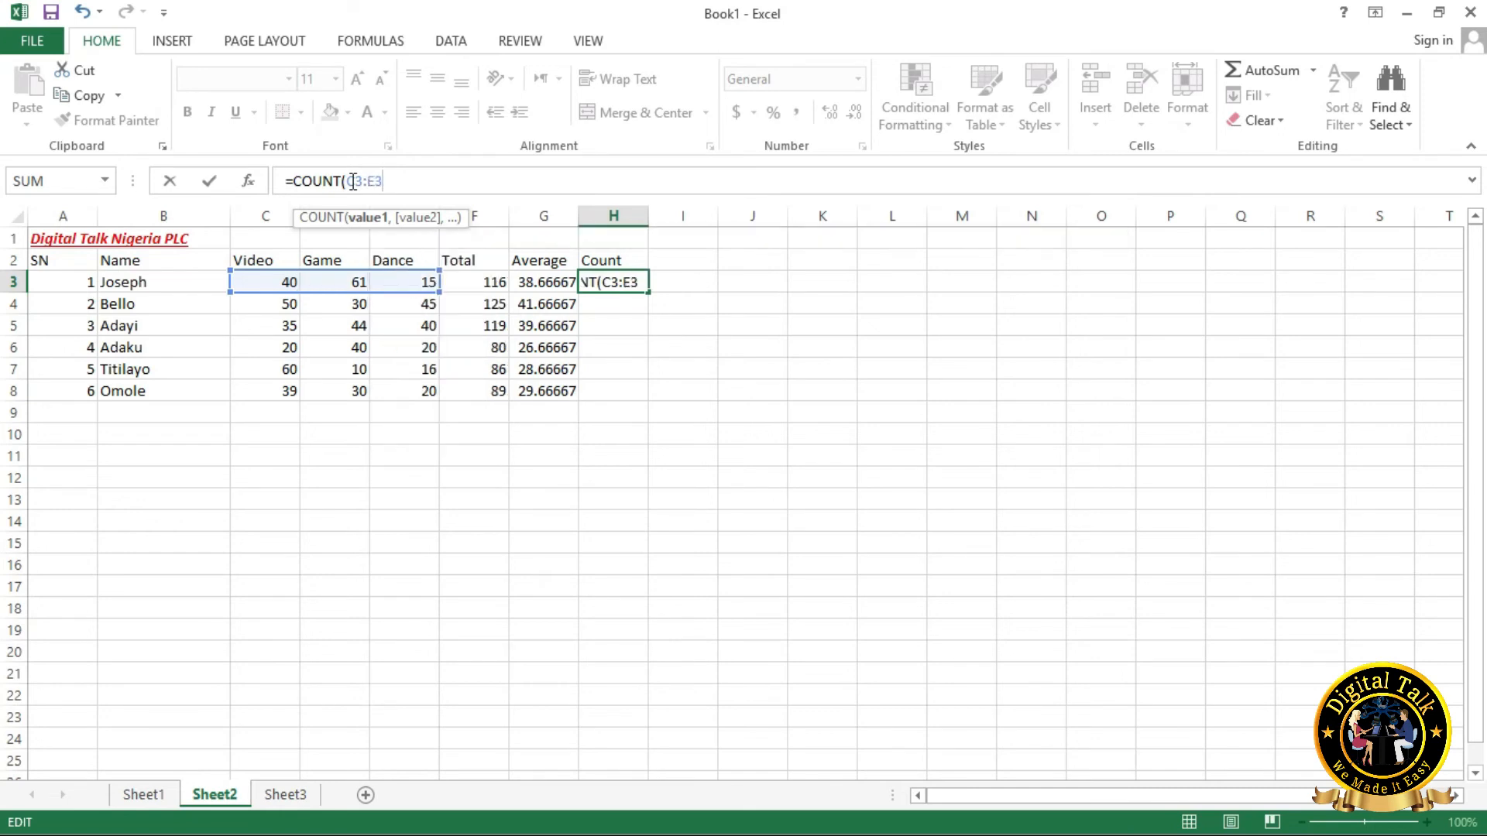
type(")")
key("Return")
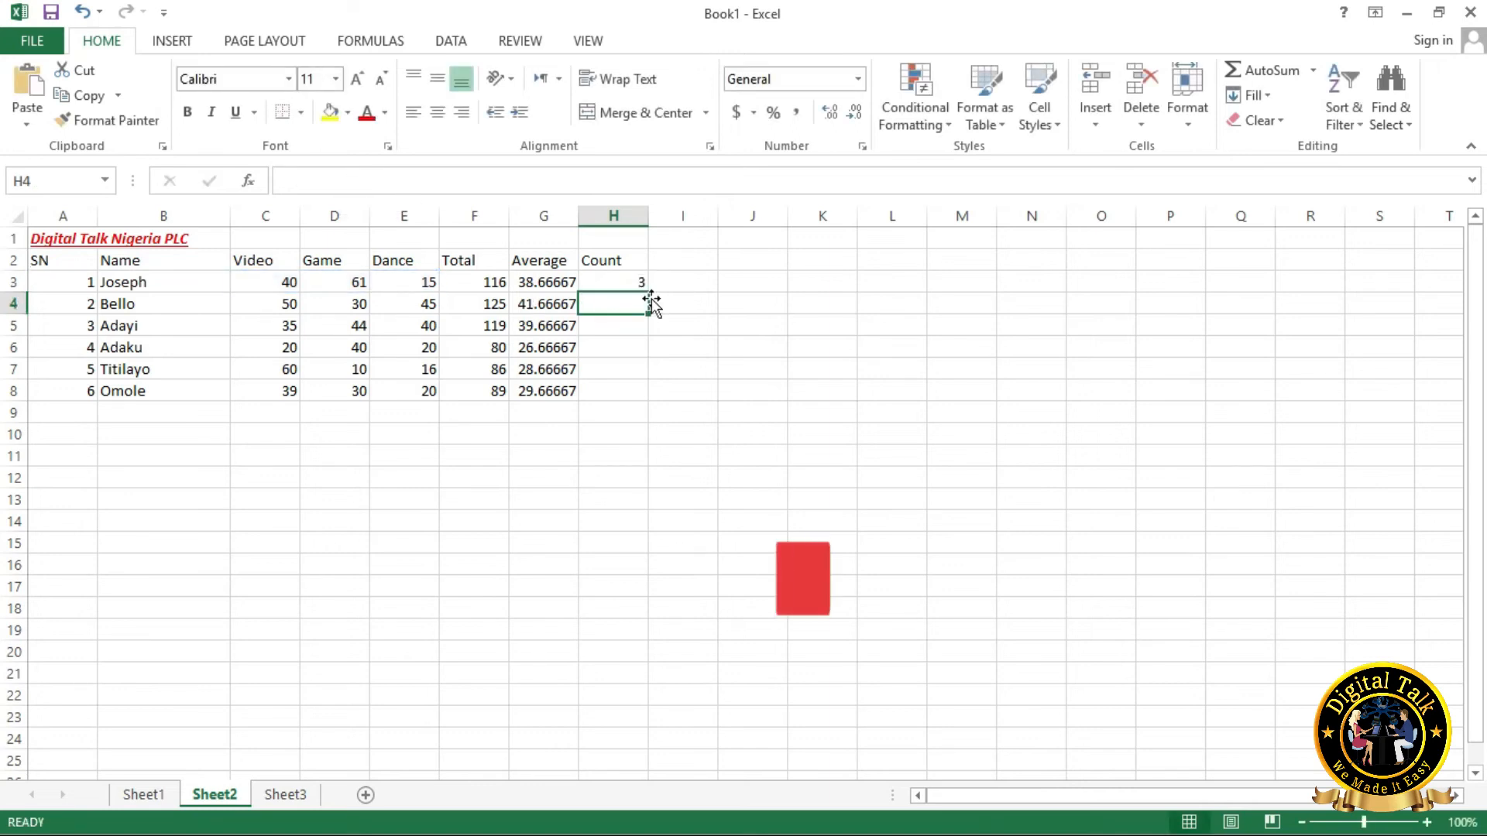
Review the three counted cells C3 to E3 and fill the COUNT formula from H3 down to H8.
left_click(633, 283)
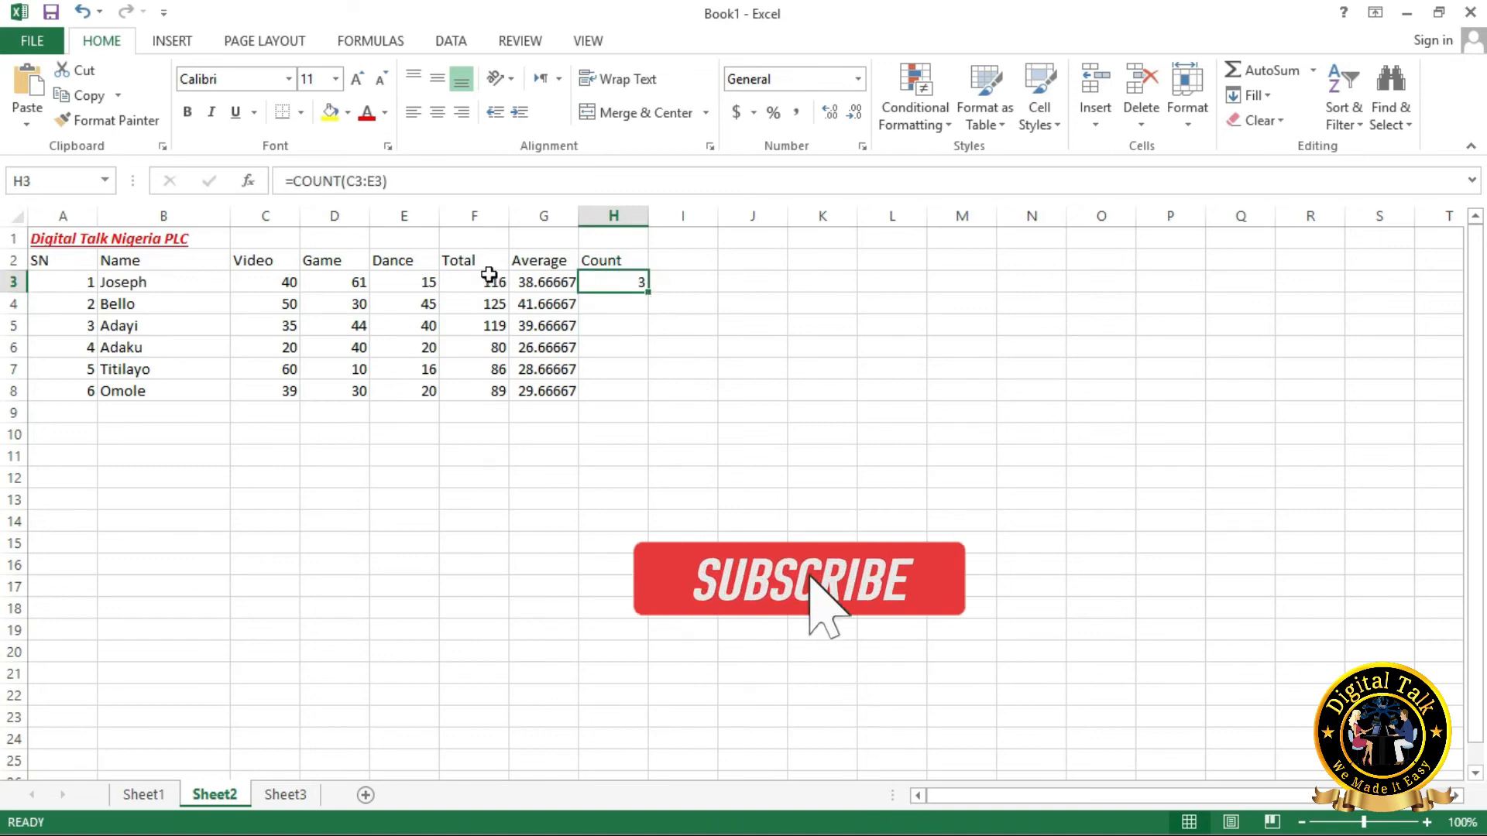
left_click(288, 282)
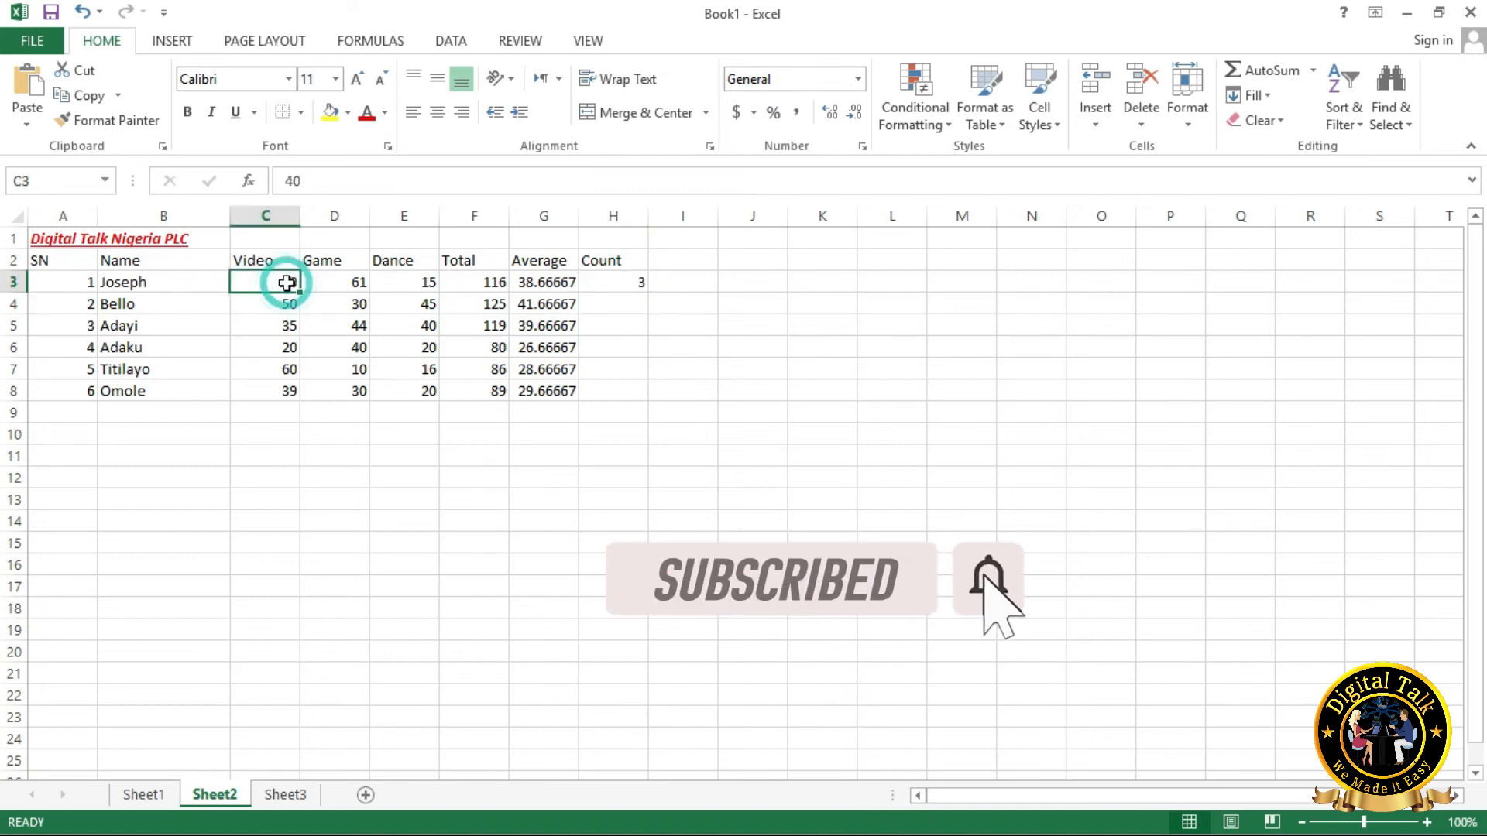
left_click(341, 278)
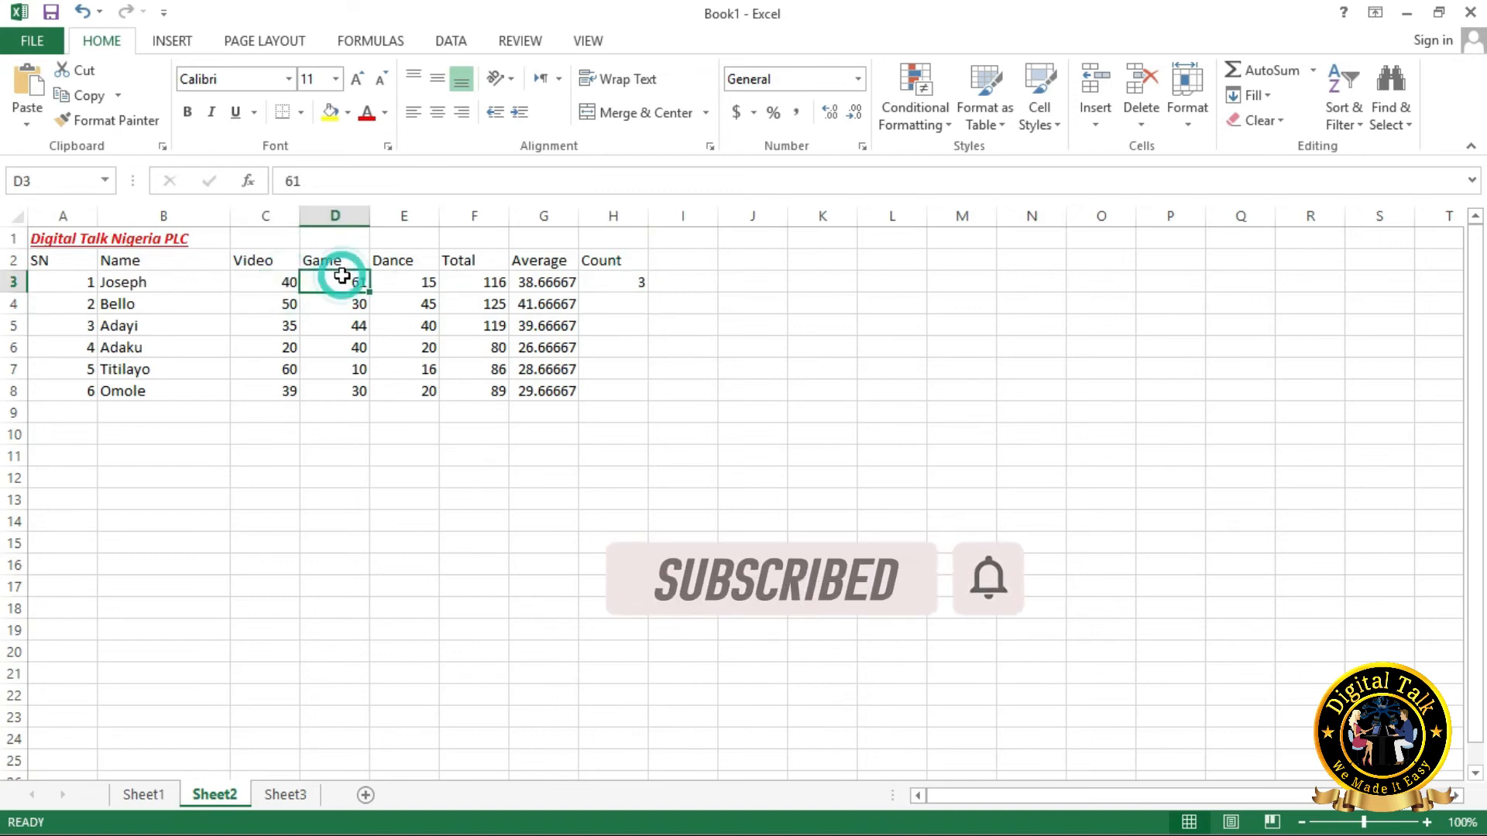
left_click(399, 278)
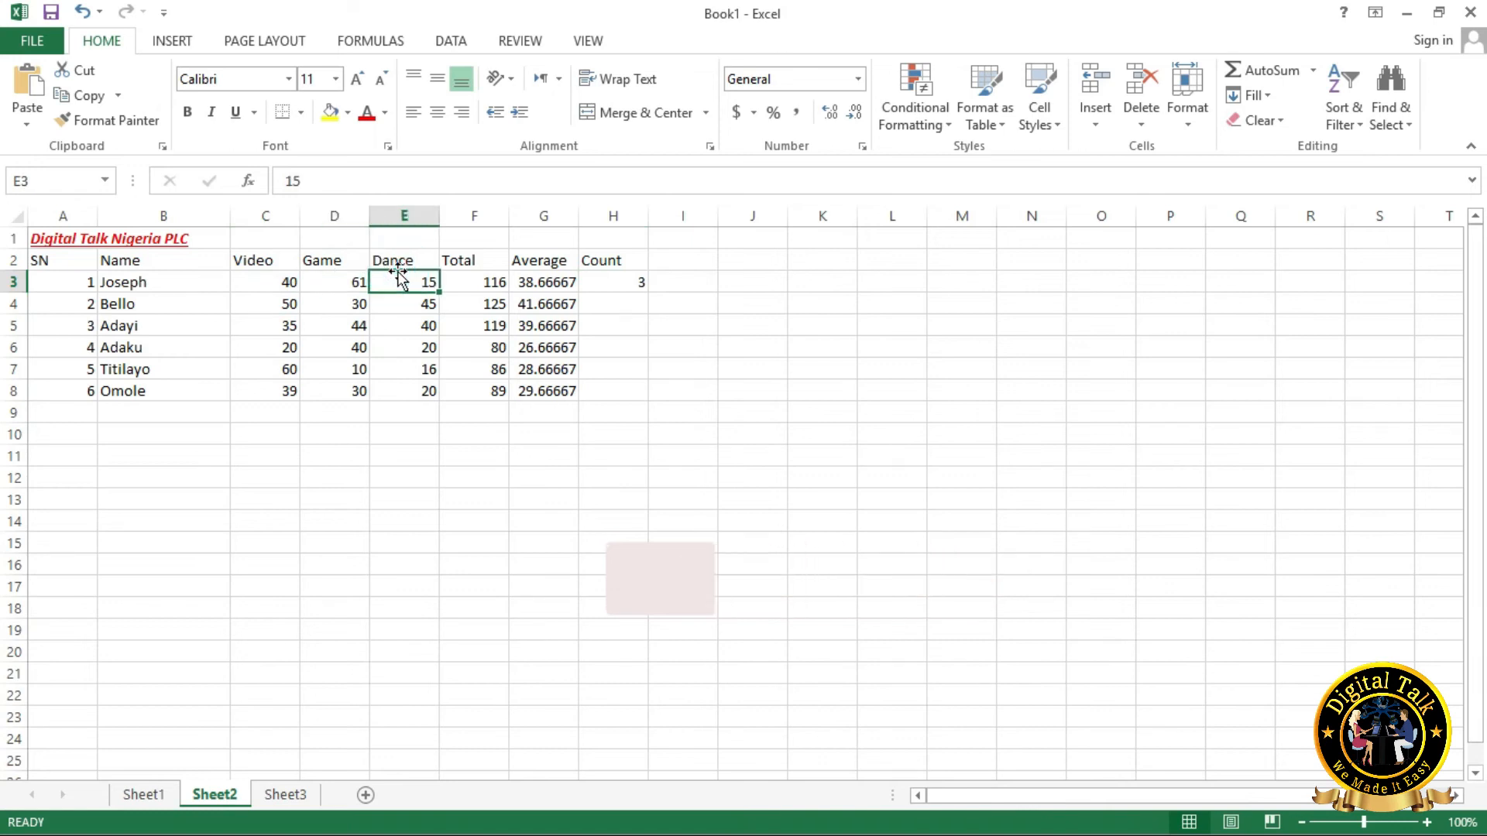
left_click(628, 285)
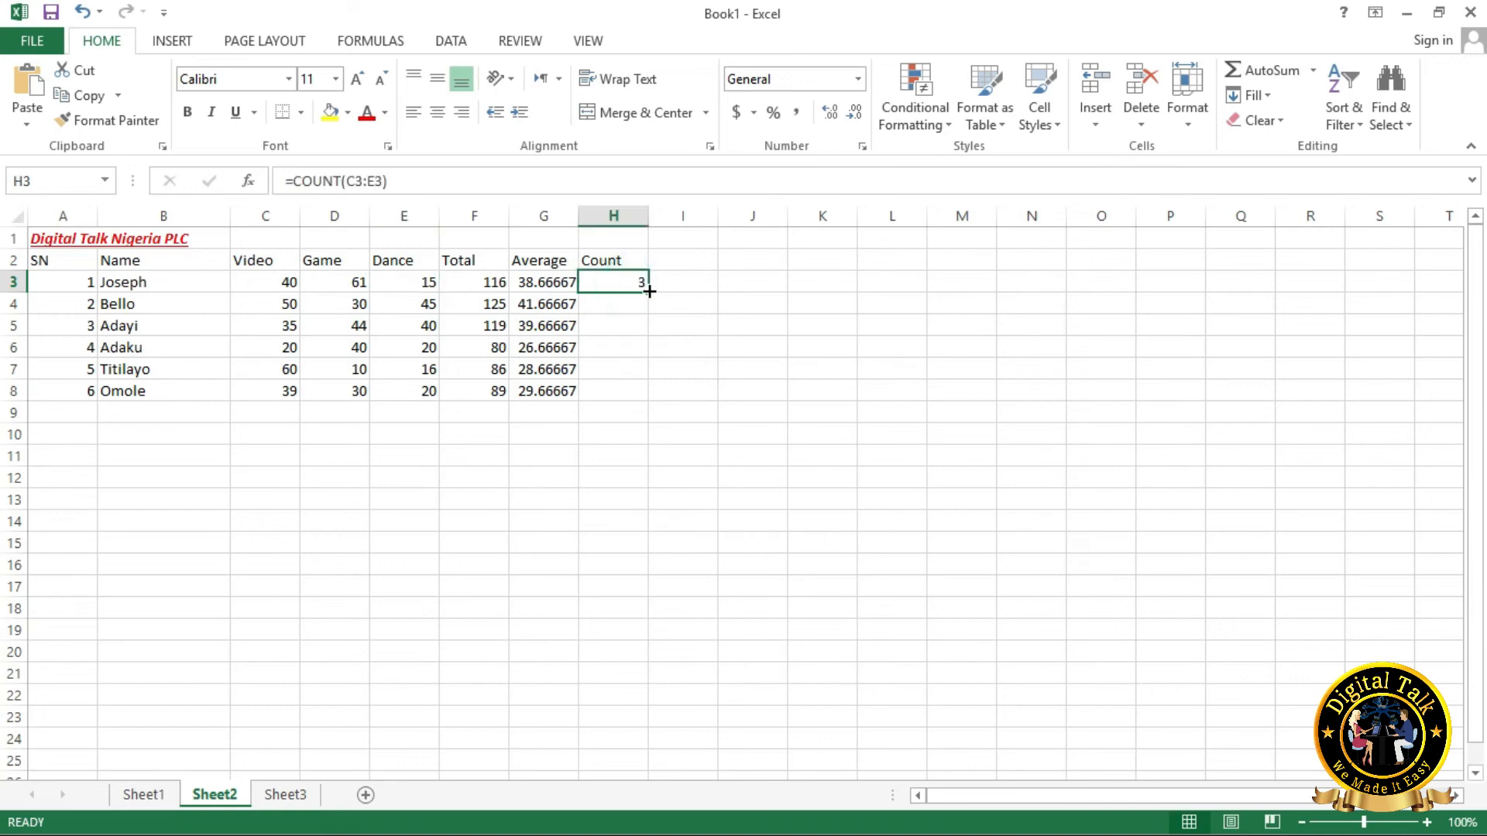
left_click_drag(647, 291, 642, 399)
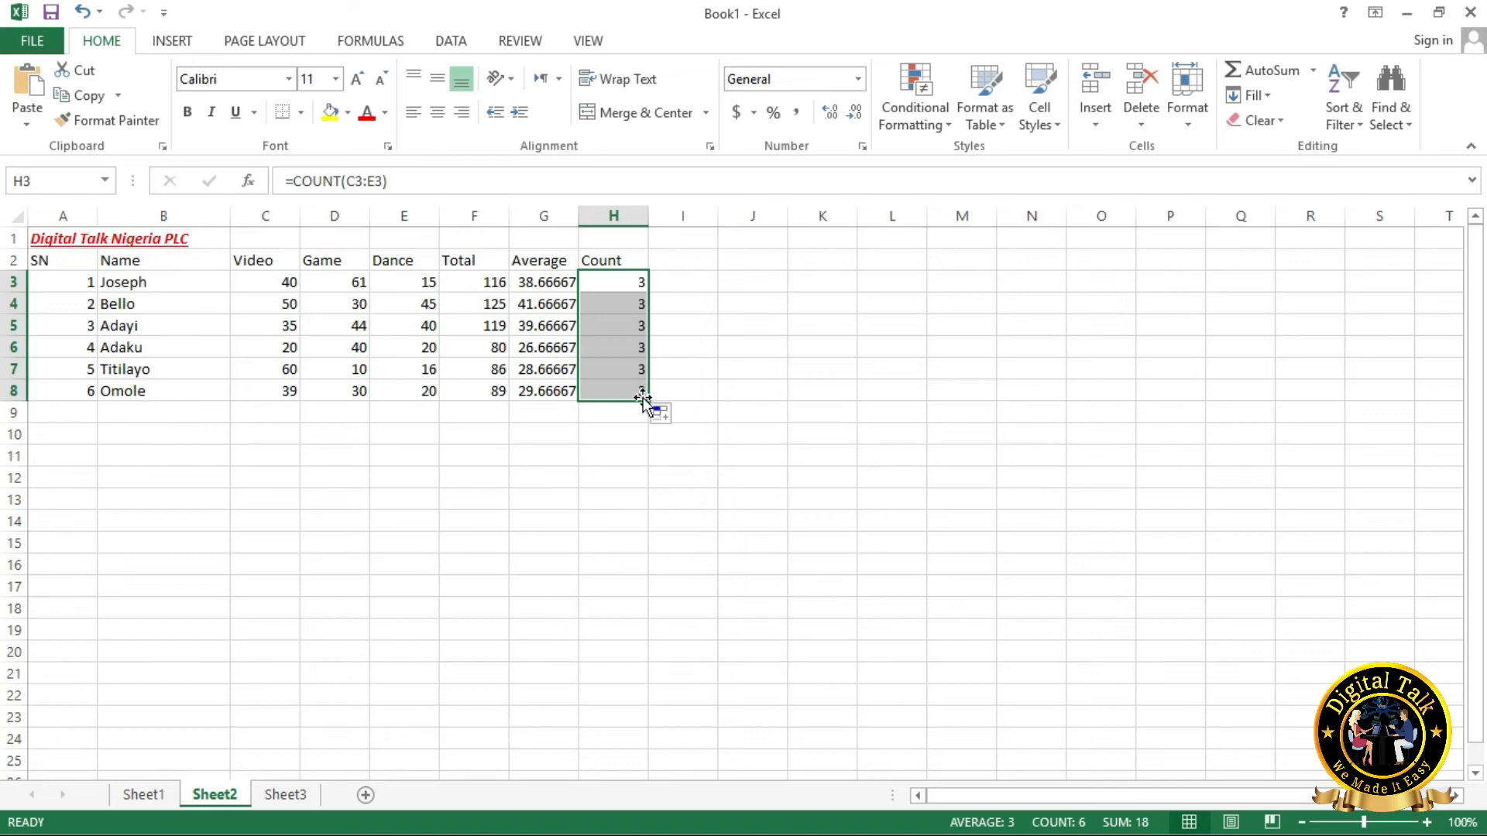
Add the column heading MINI in cell I2, next to the Count heading.
left_click(685, 265)
type("MIN")
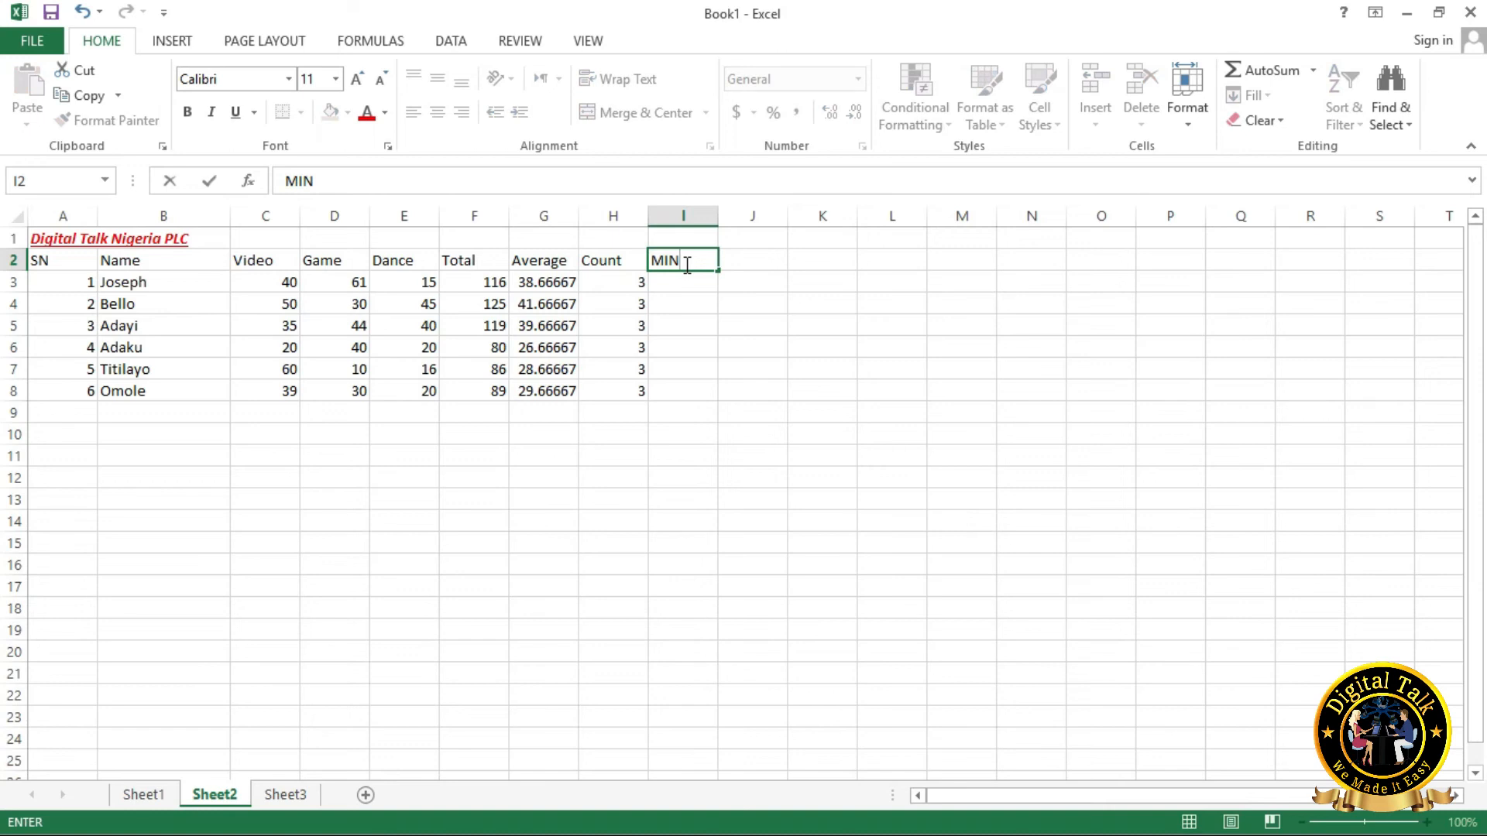
type("I")
key("Return")
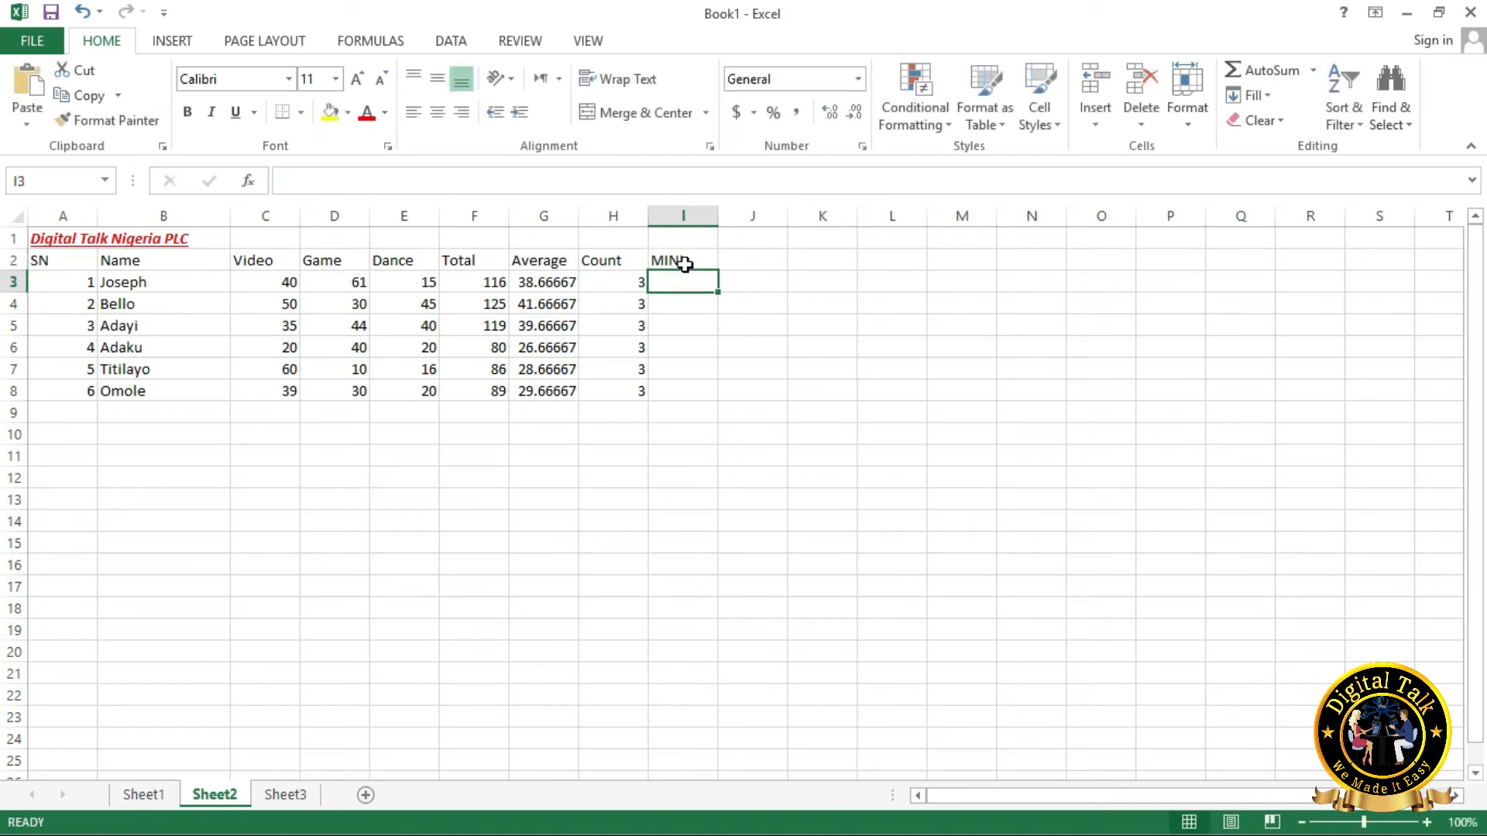
Enter =MIN(C3:E3) in cell I3 and fill it down to I8 to find every row's smallest value.
left_click(686, 288)
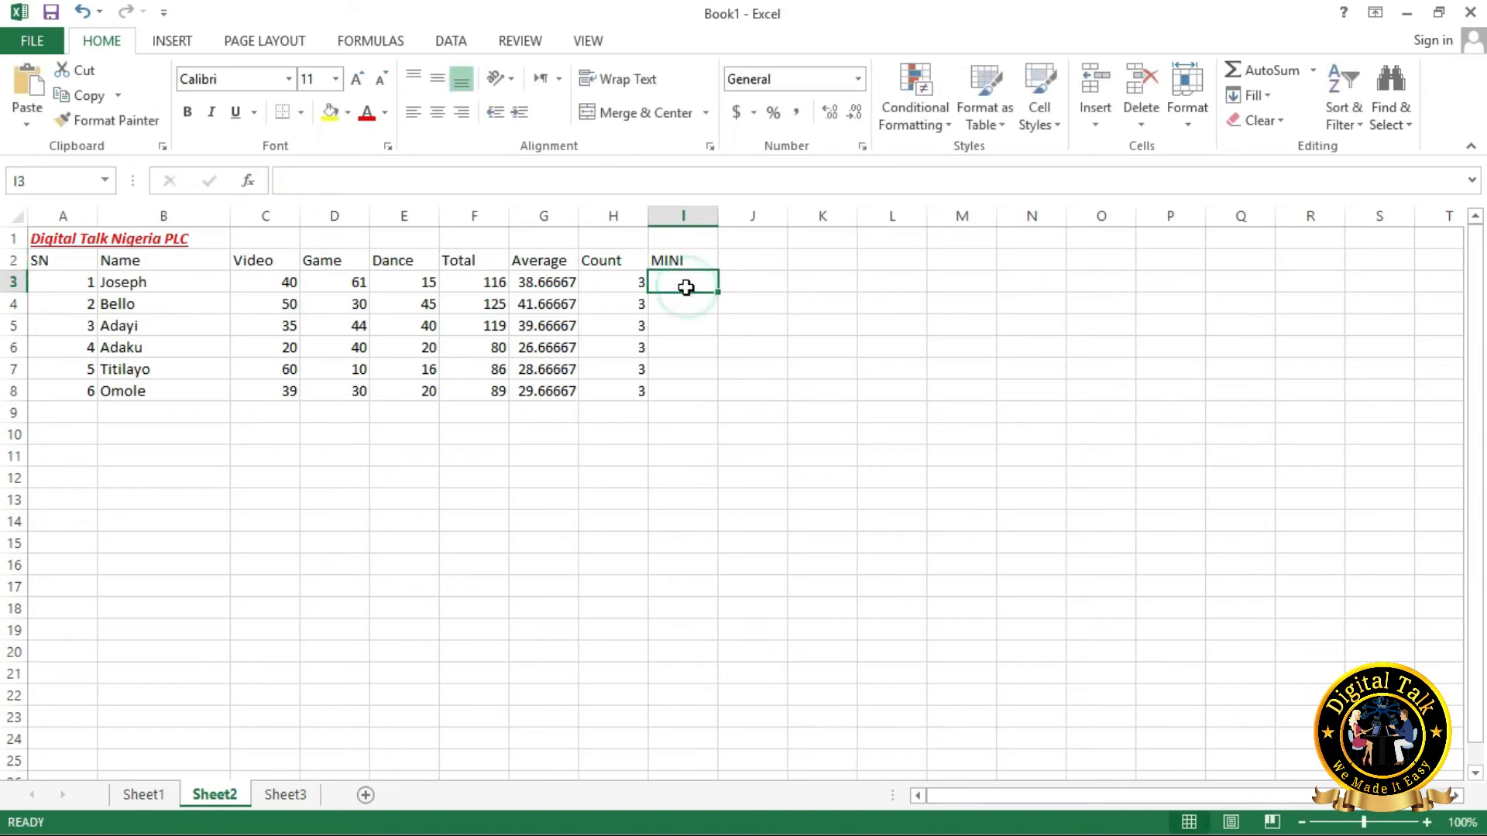
left_click(358, 187)
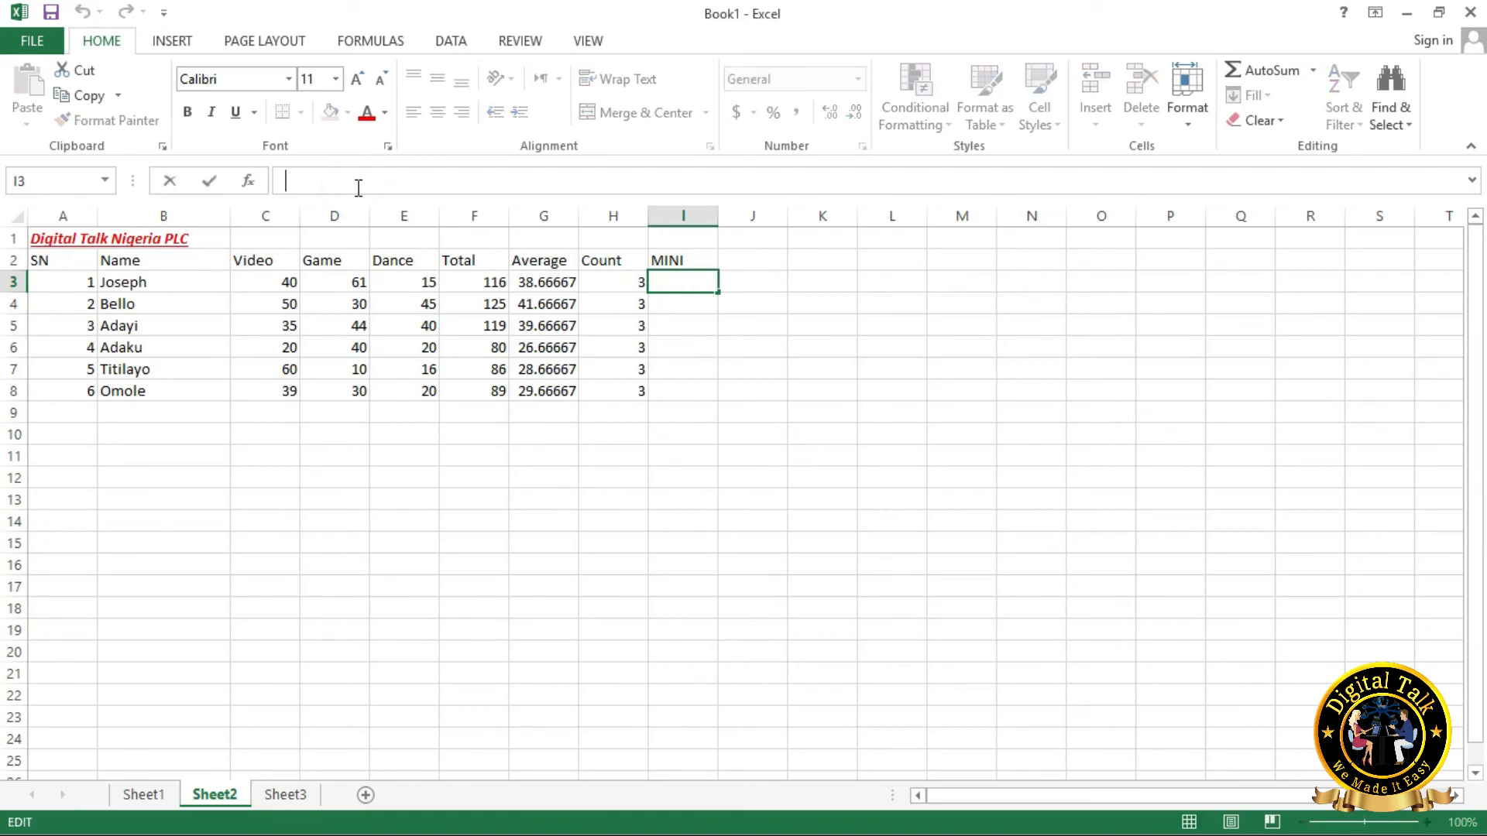
type("=")
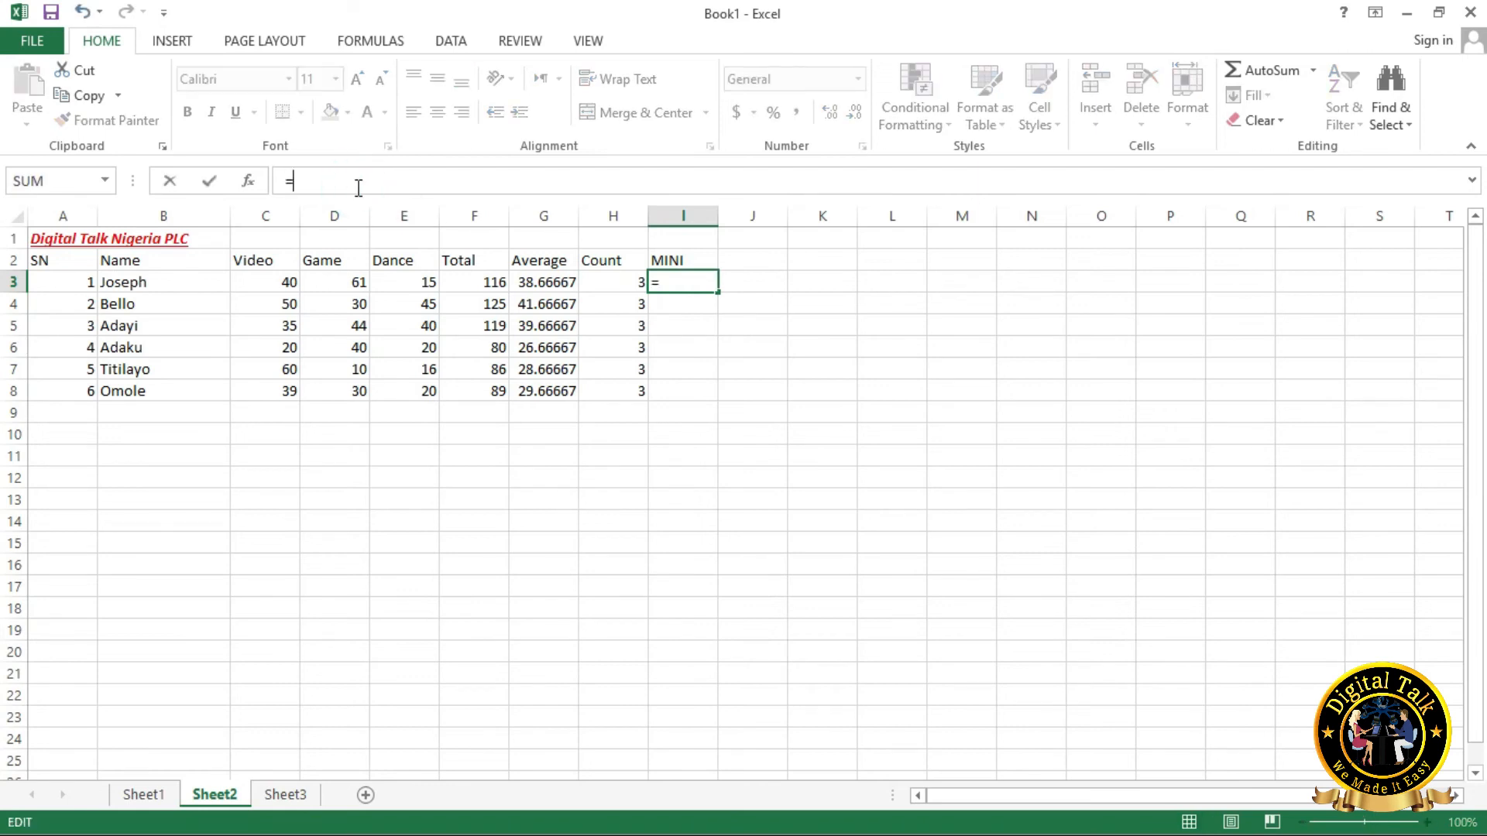
type("MIN")
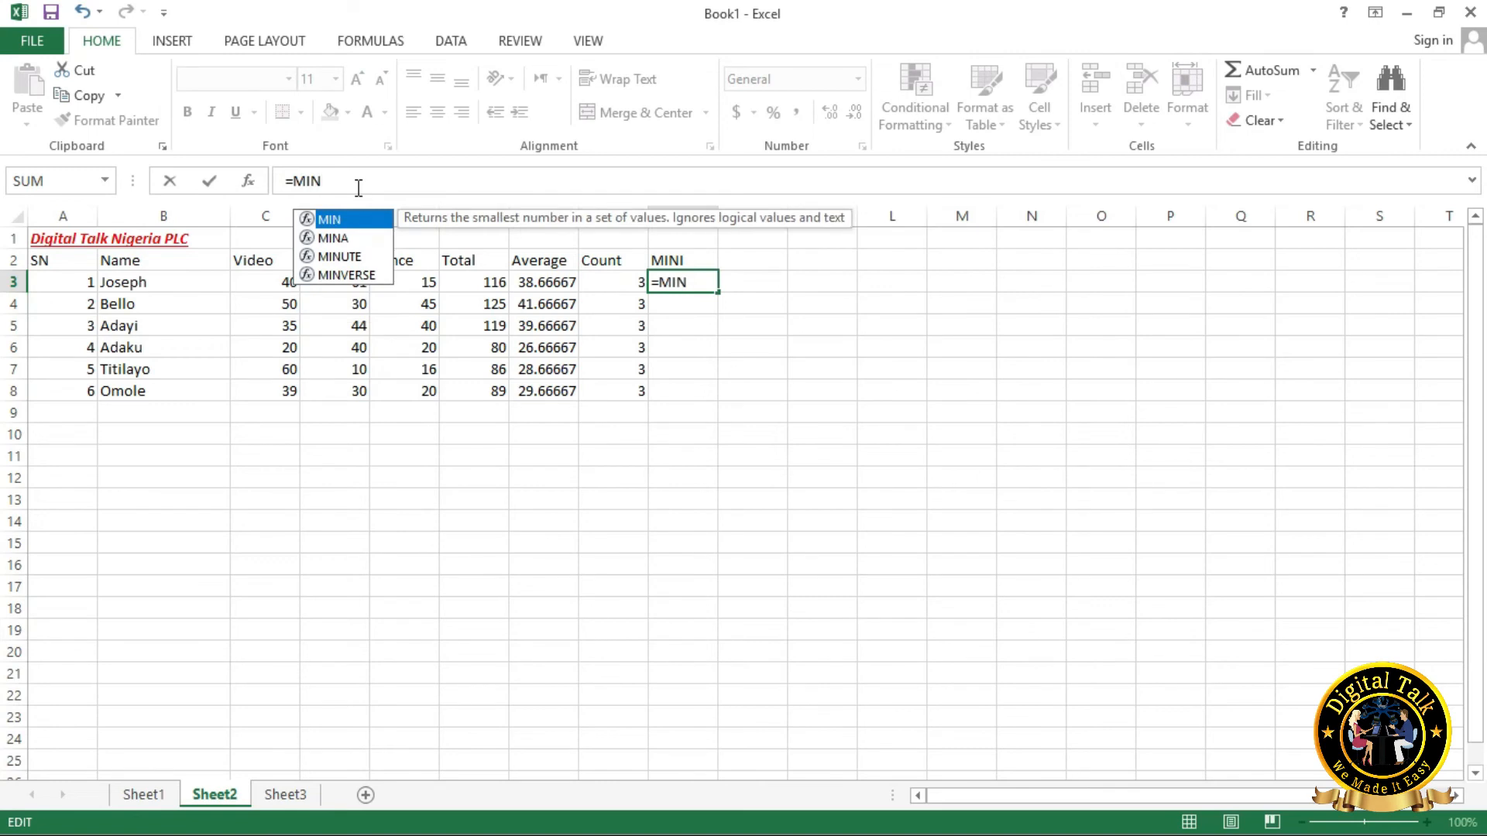
type("(")
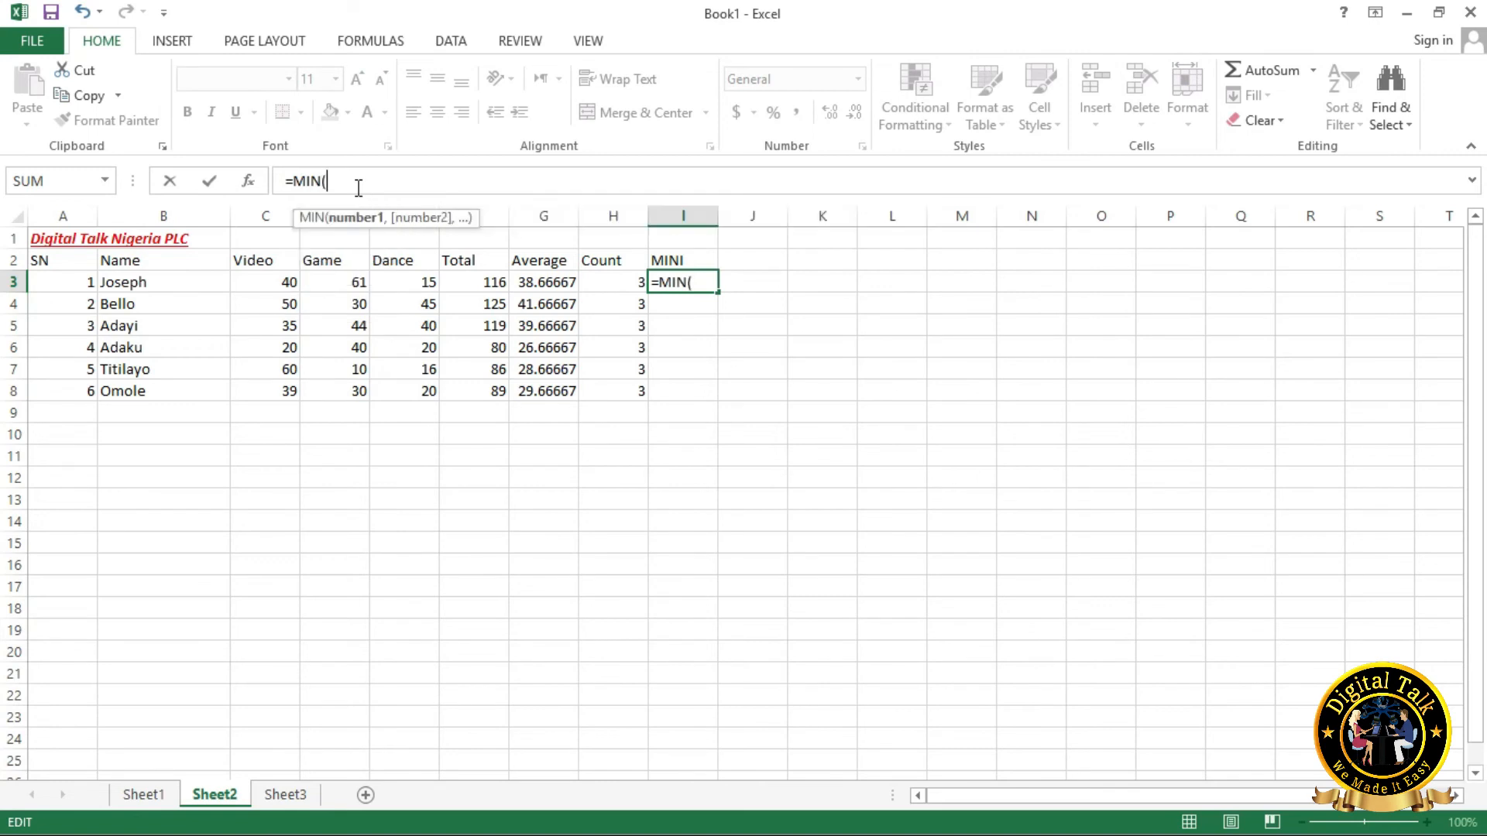
type("C3:")
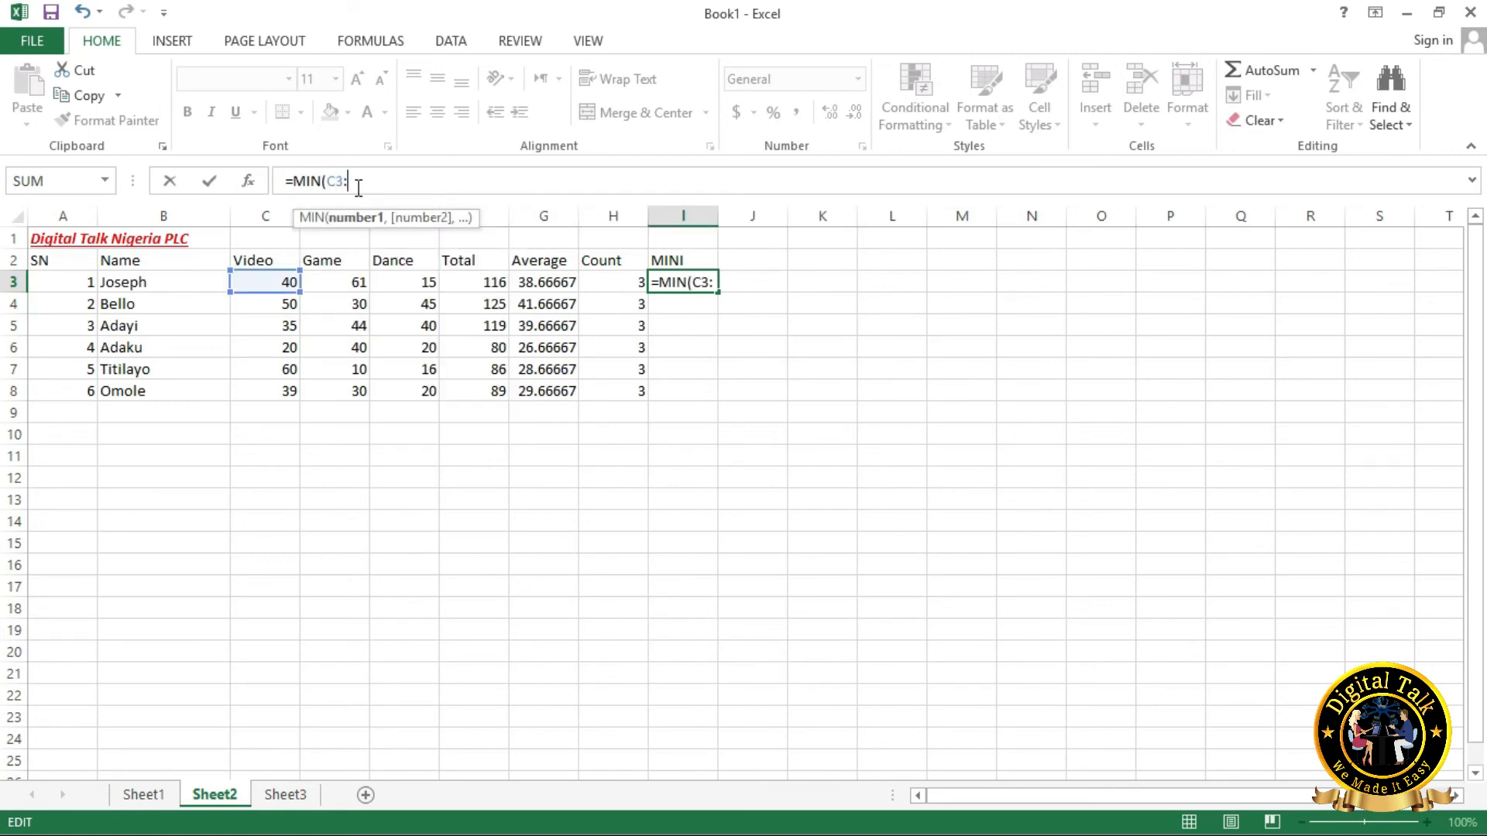
type("E3")
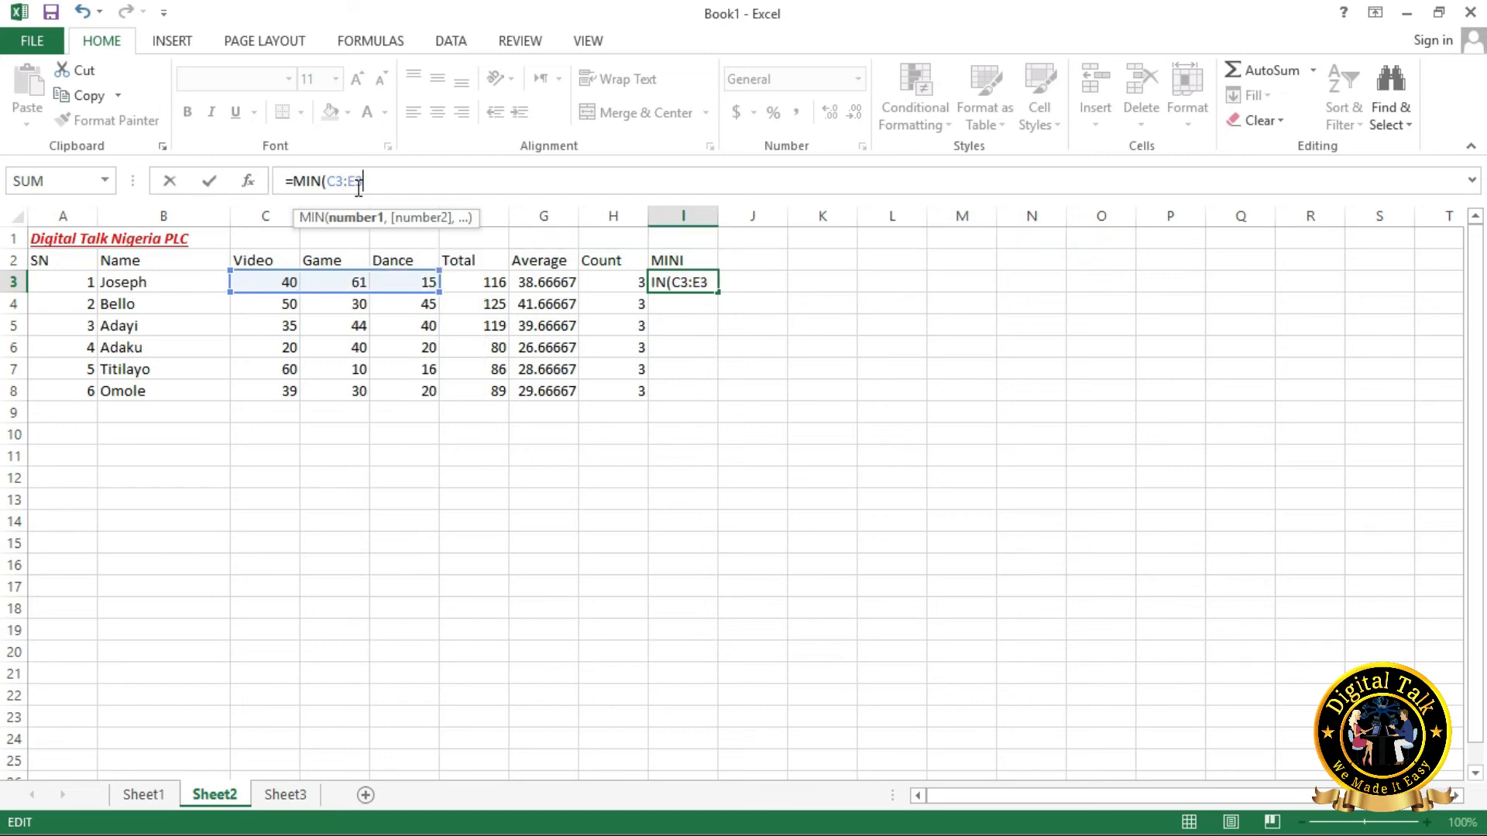
type(")")
key("Return")
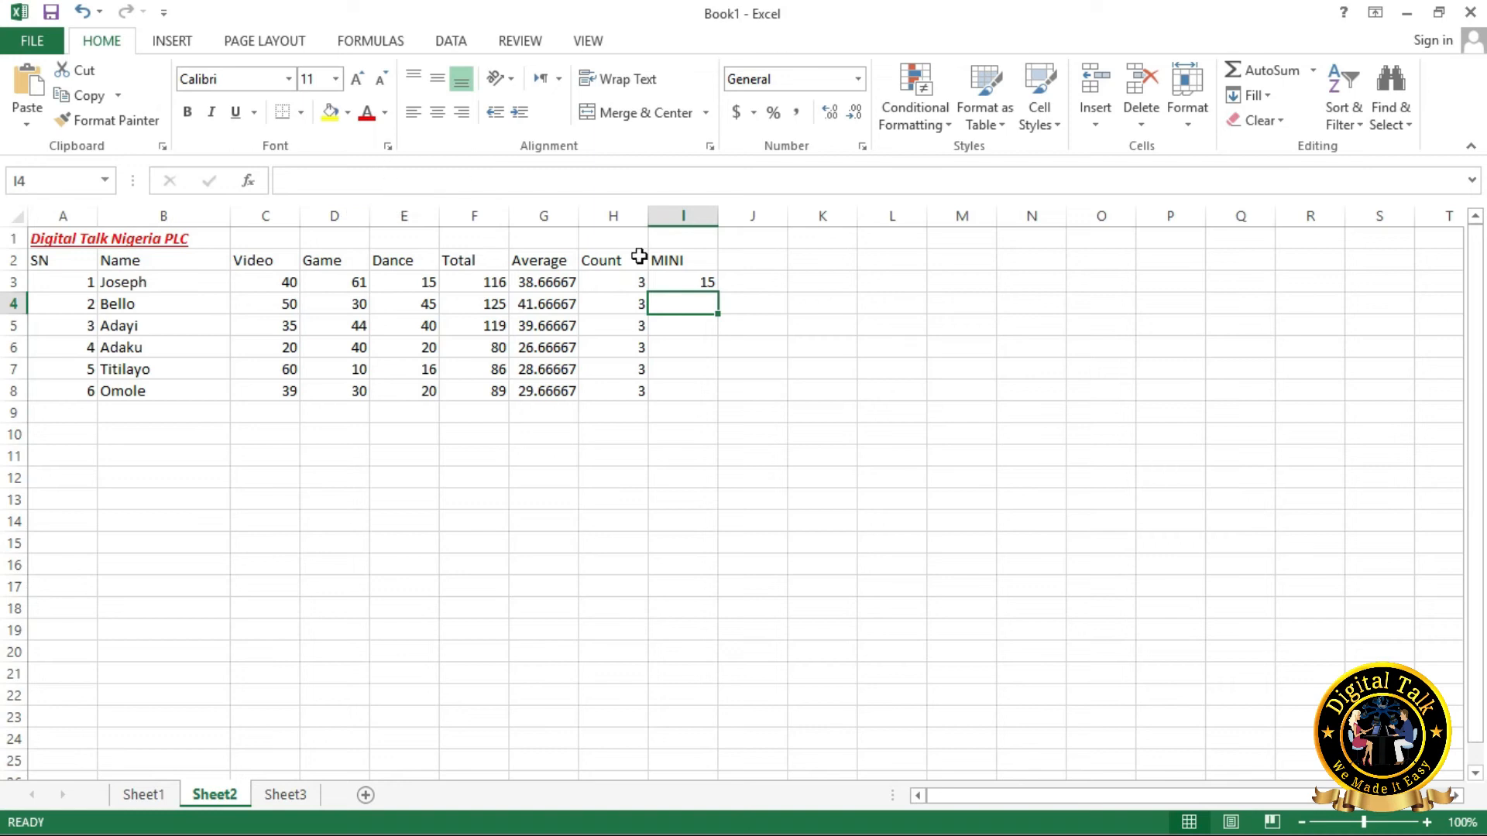
left_click(709, 281)
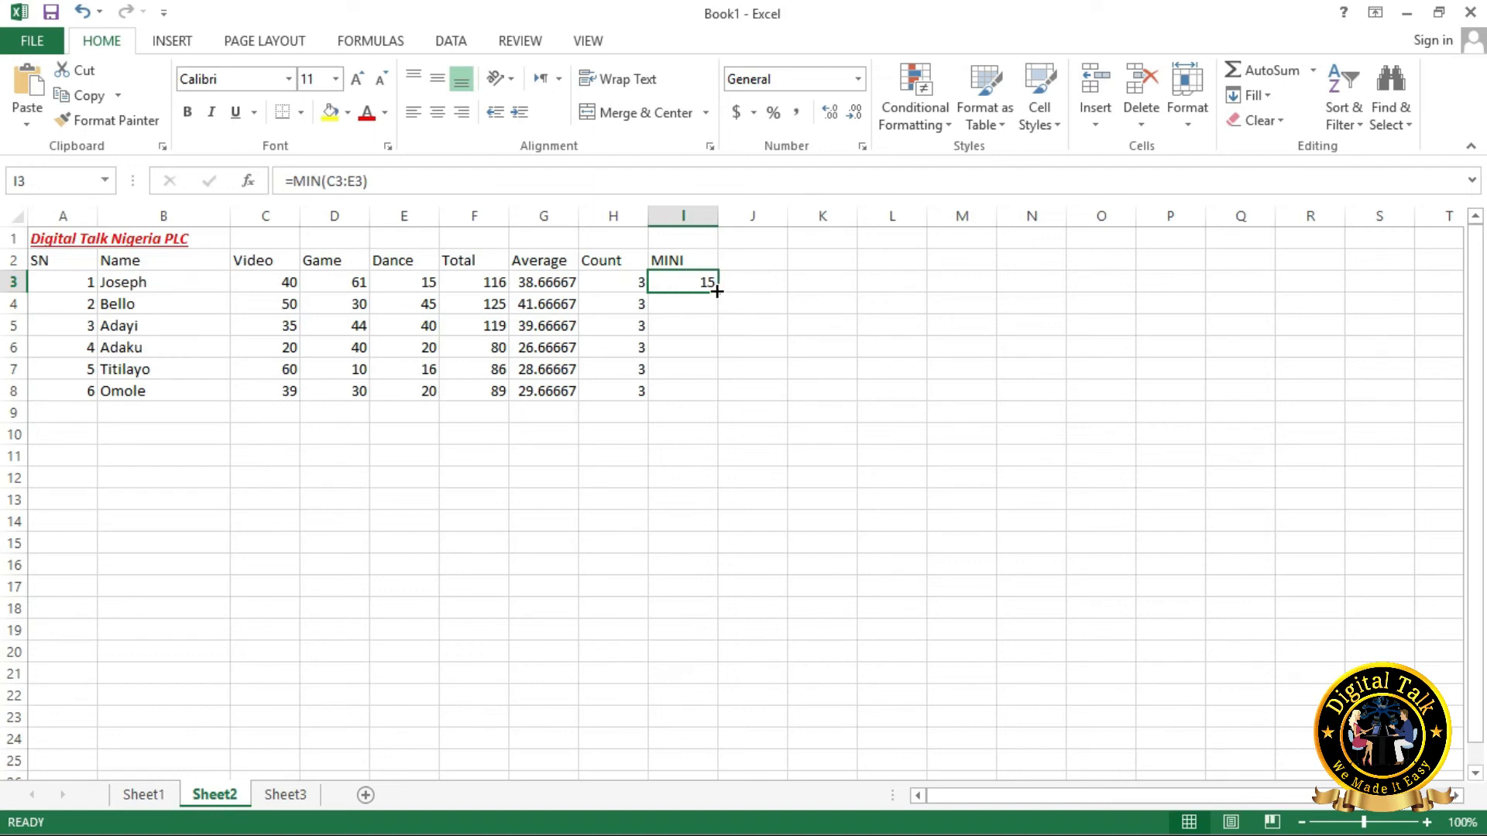
left_click_drag(716, 291, 711, 392)
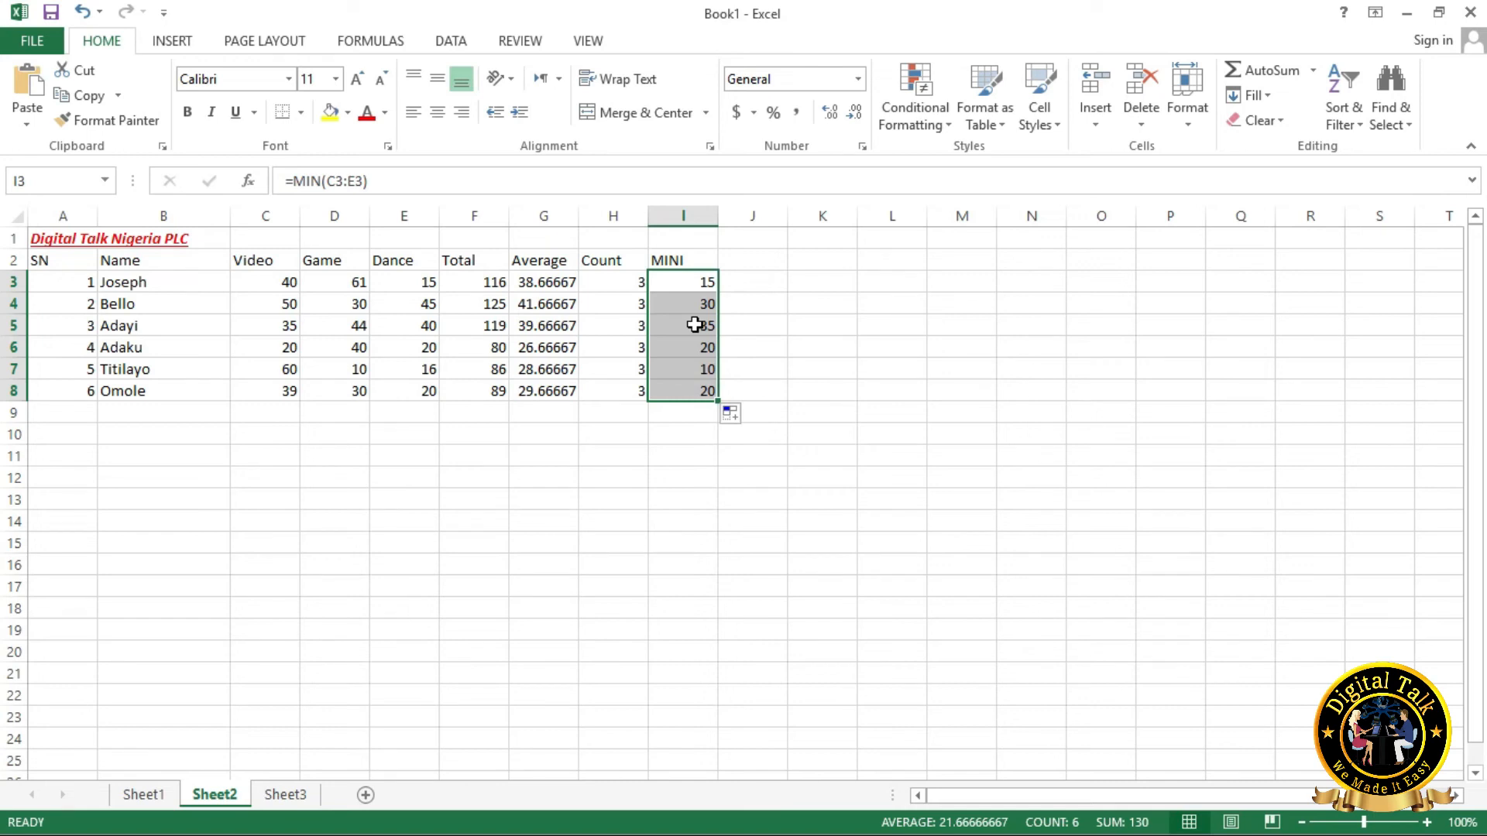
Add the column heading PROD in cell J2, next to the MINI heading.
left_click(753, 258)
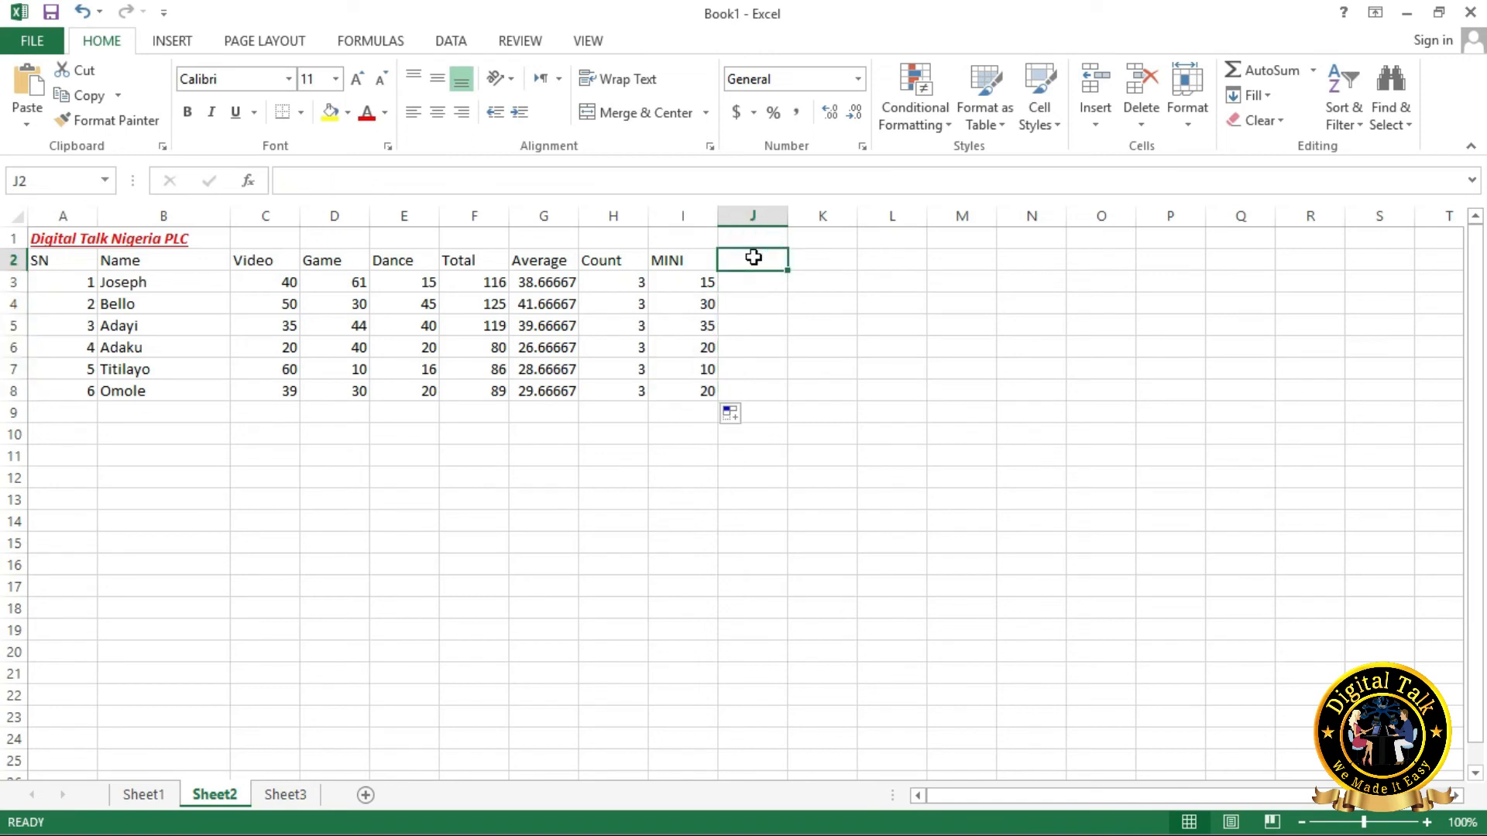
type("PRO")
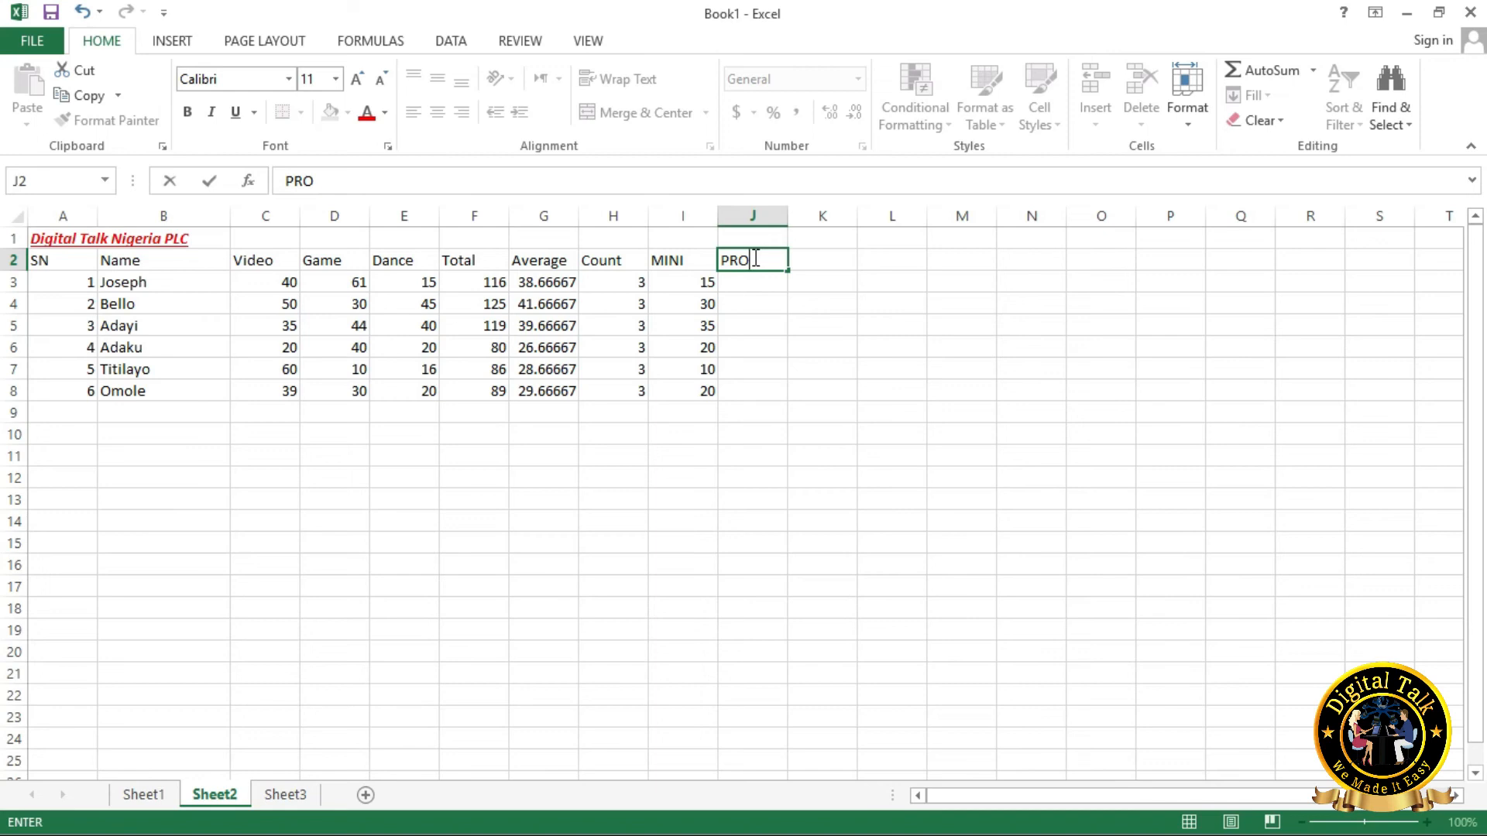
type("D")
left_click(772, 285)
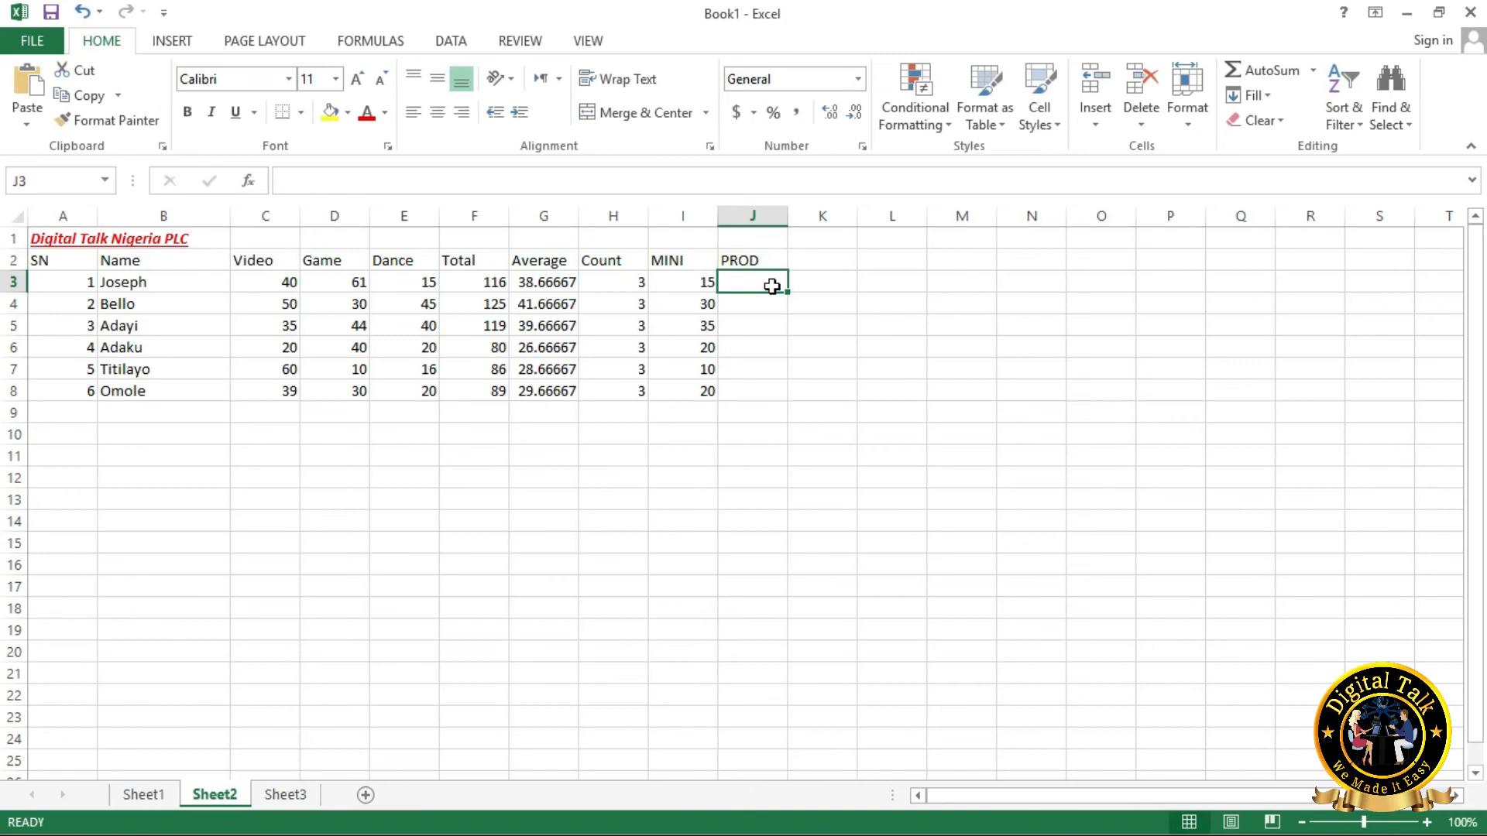
Enter =PRODUCT(H3:I3) in cell J3 to multiply the first row's Count and MINI values.
left_click(629, 290)
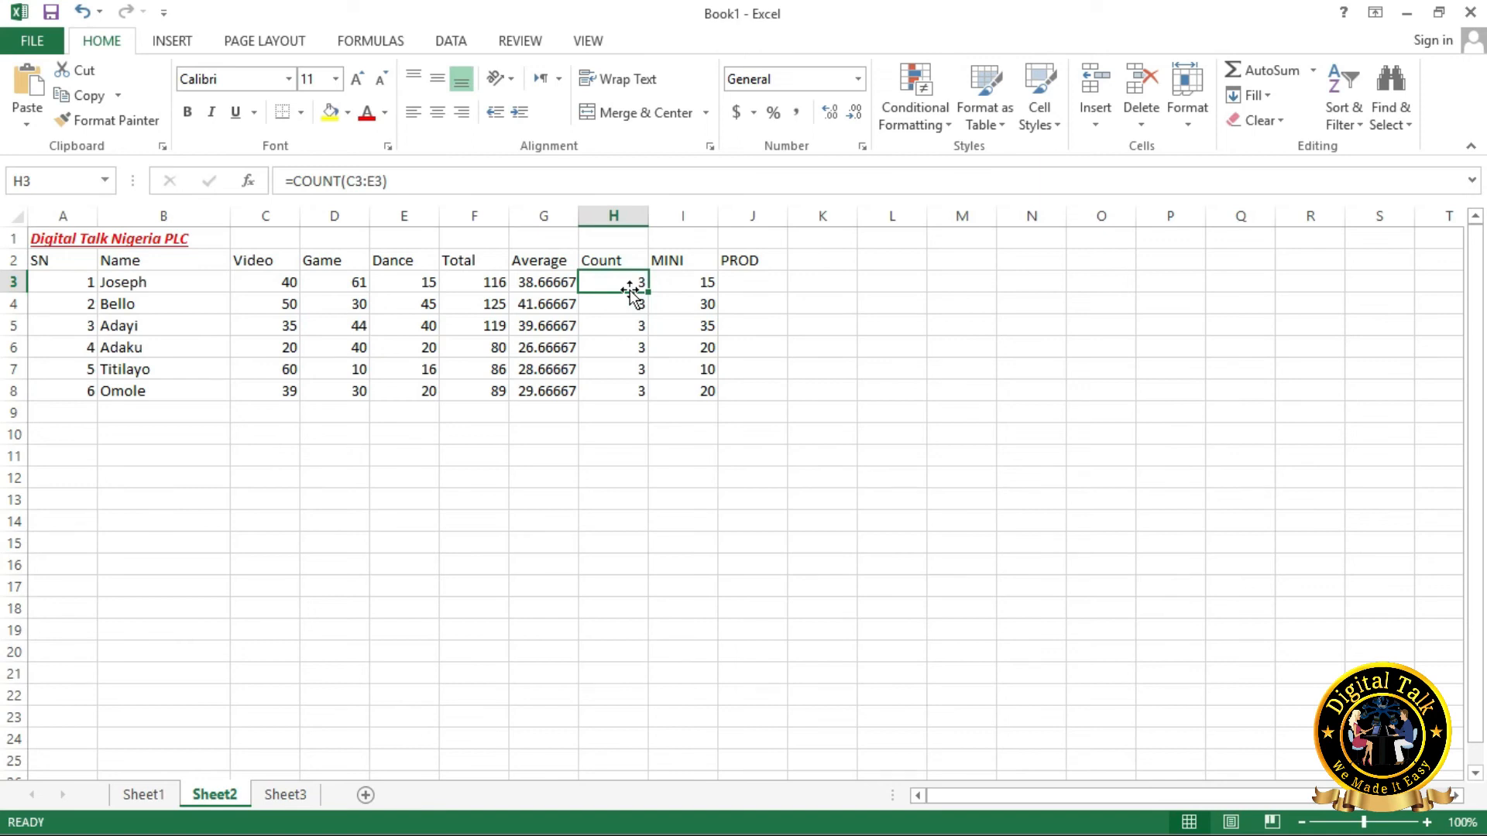
left_click(690, 305)
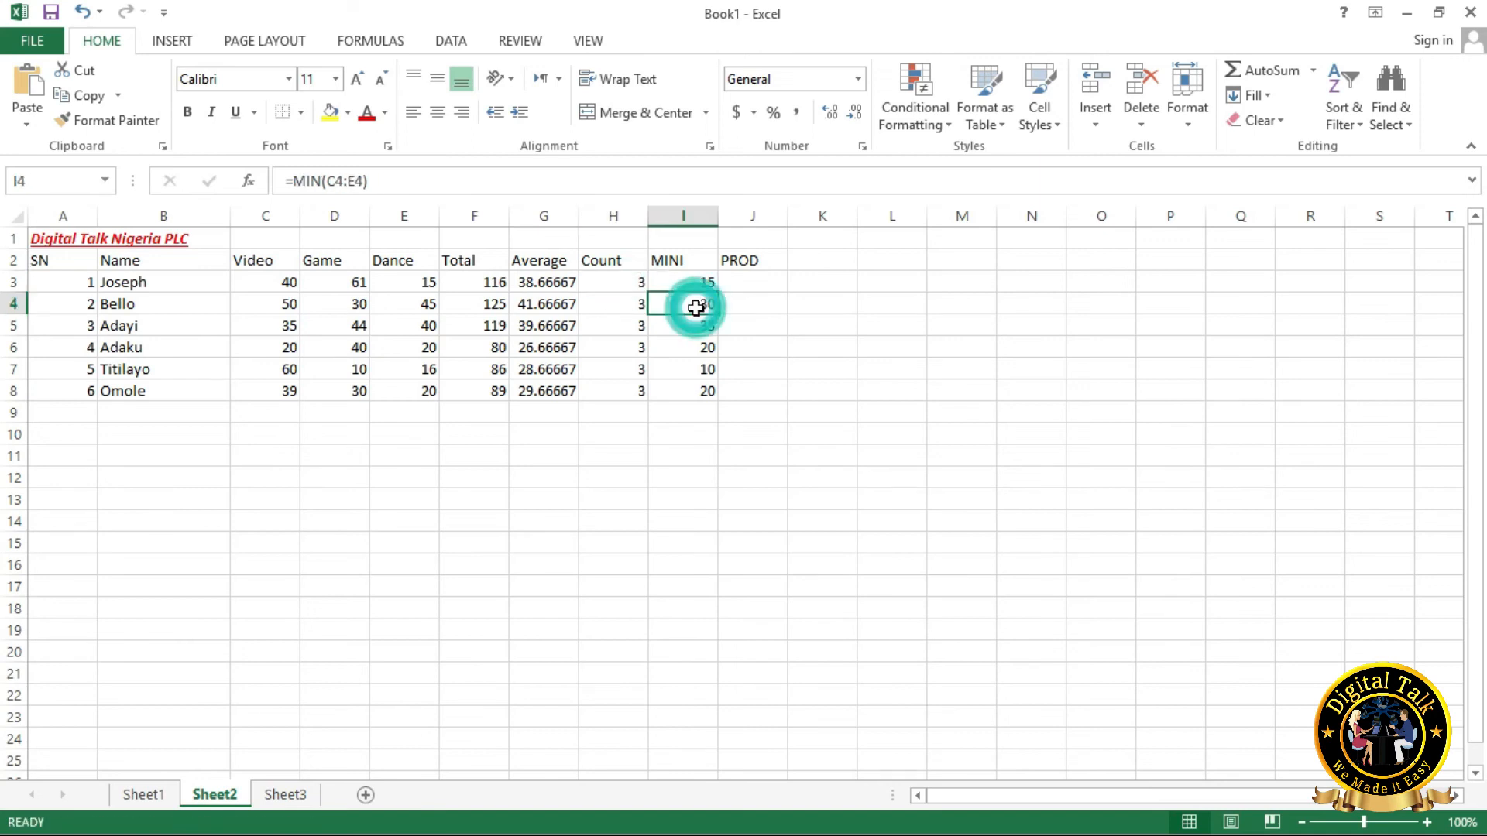
left_click(626, 284)
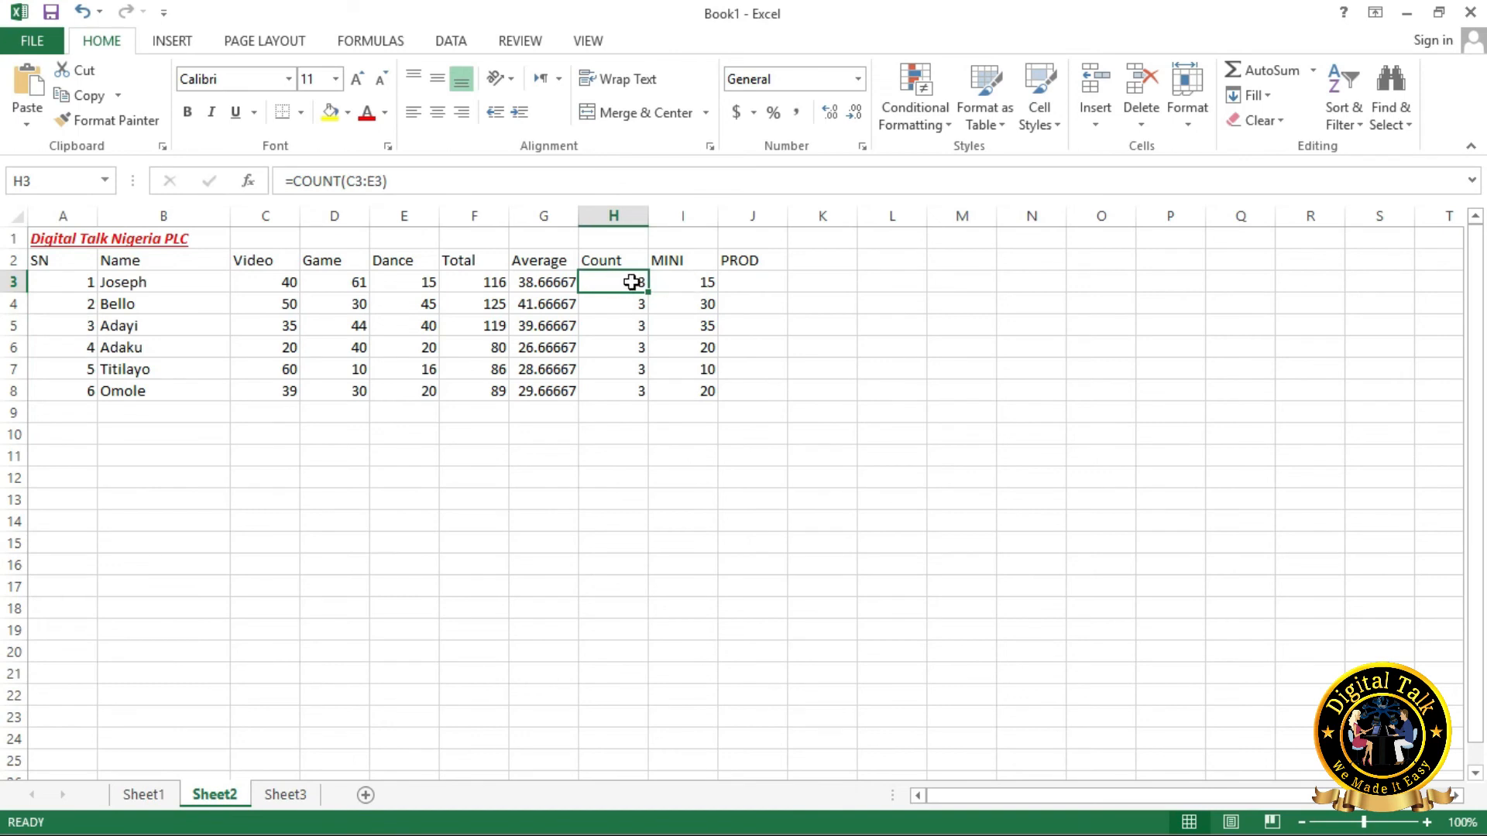
left_click(753, 284)
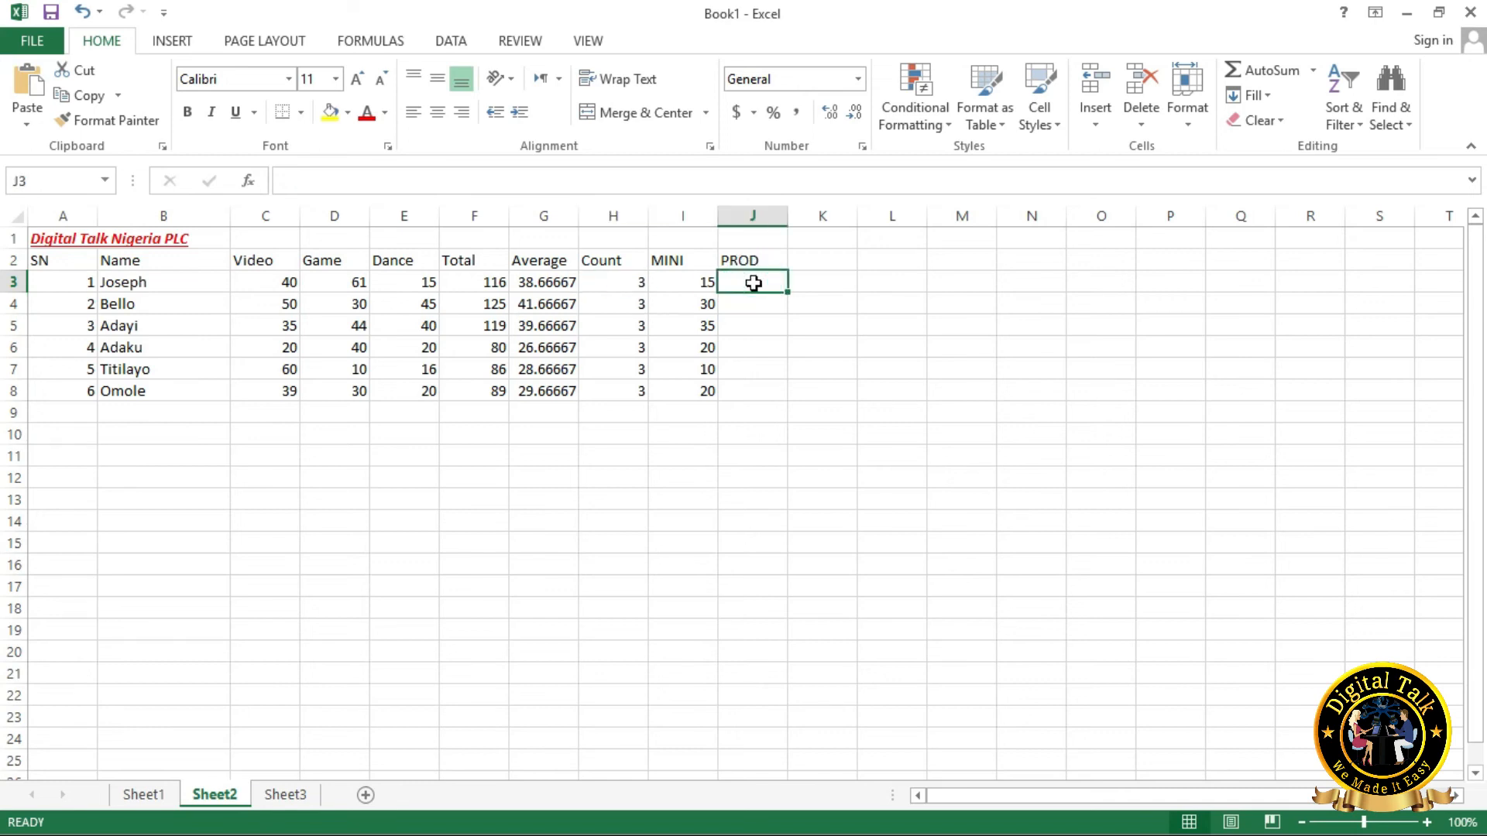
left_click(441, 182)
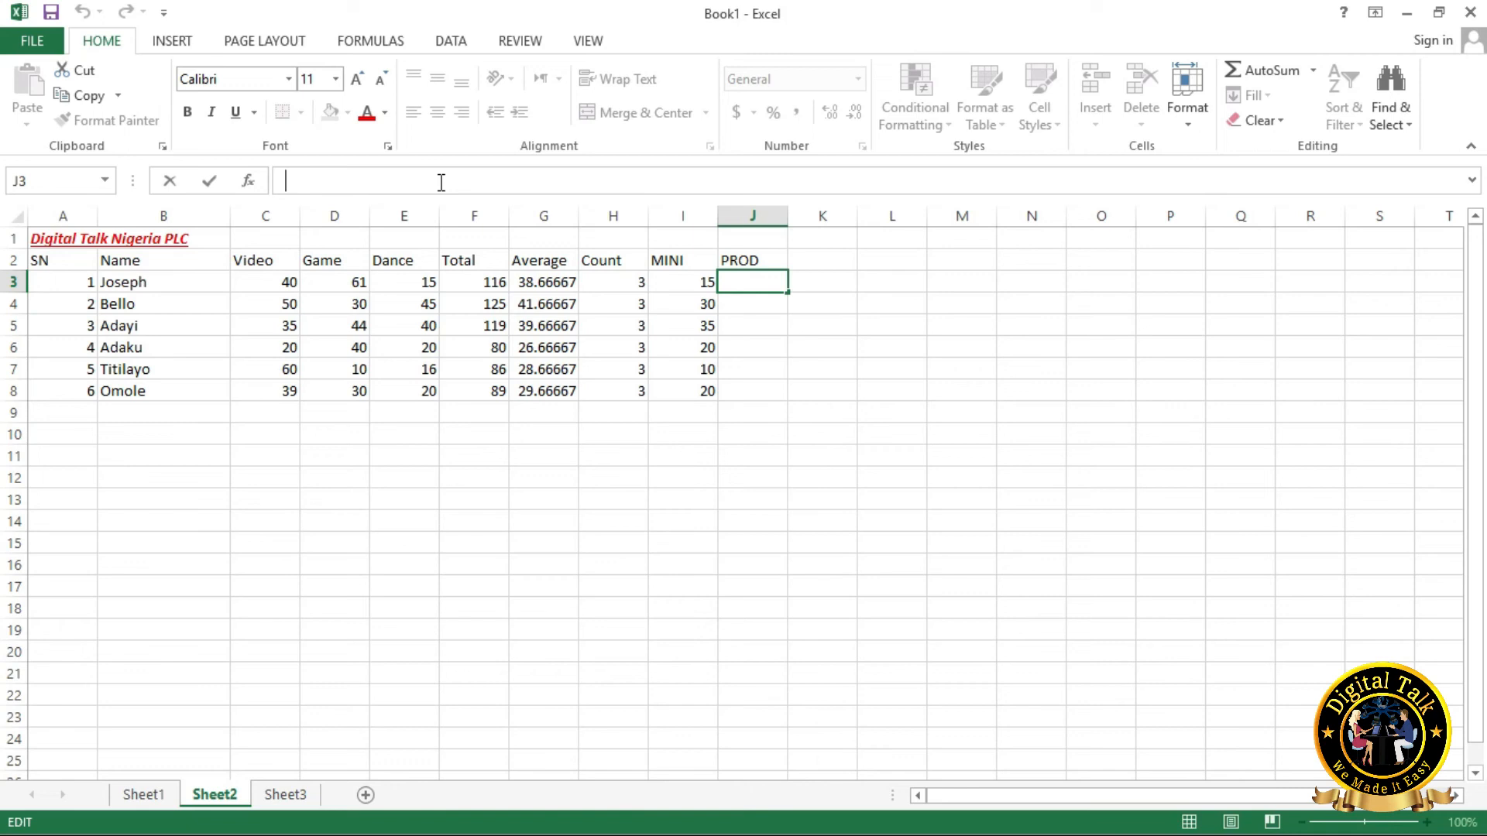
type("=")
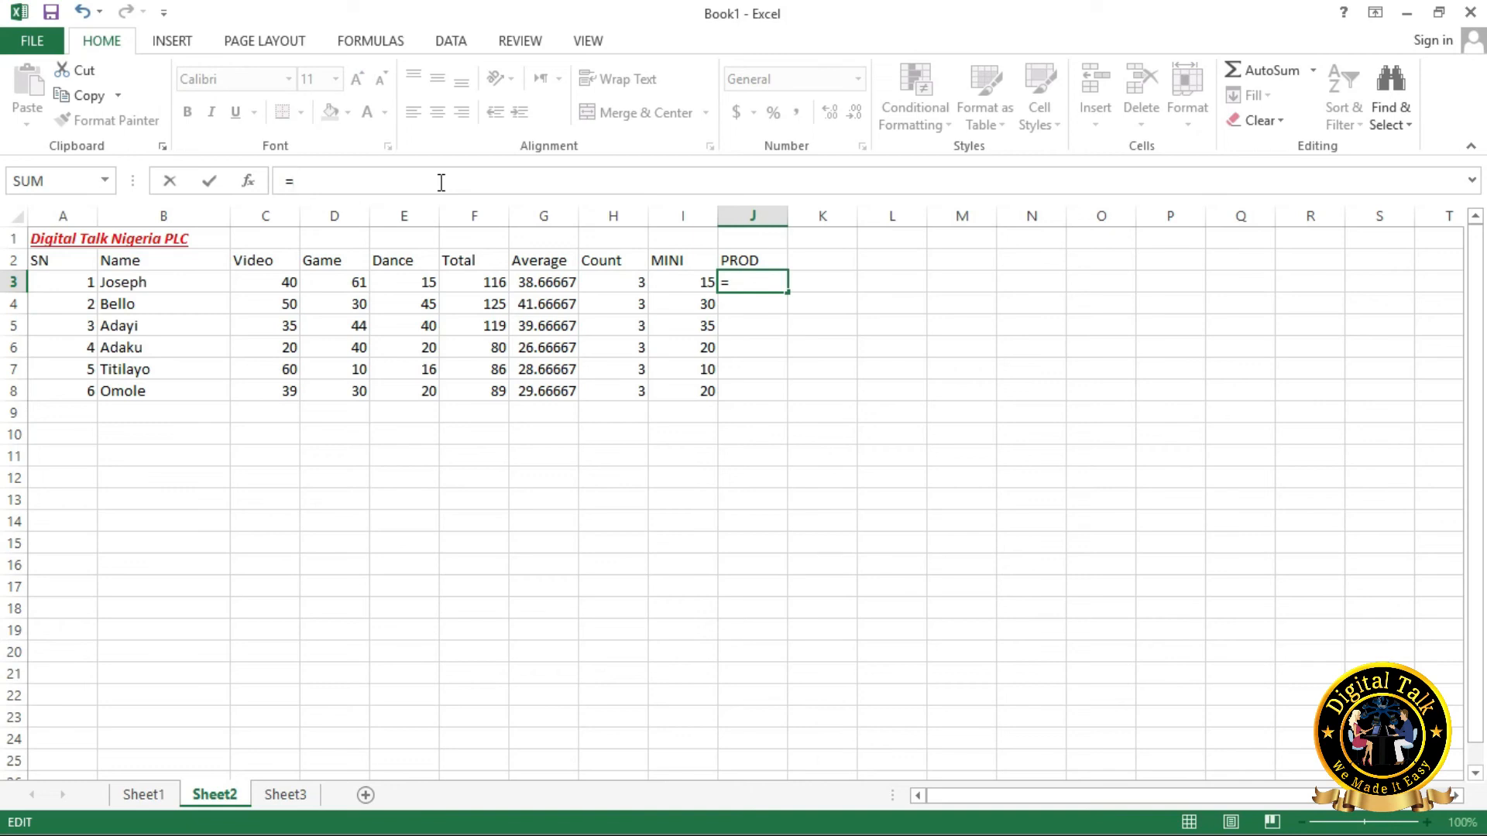
type("PRO")
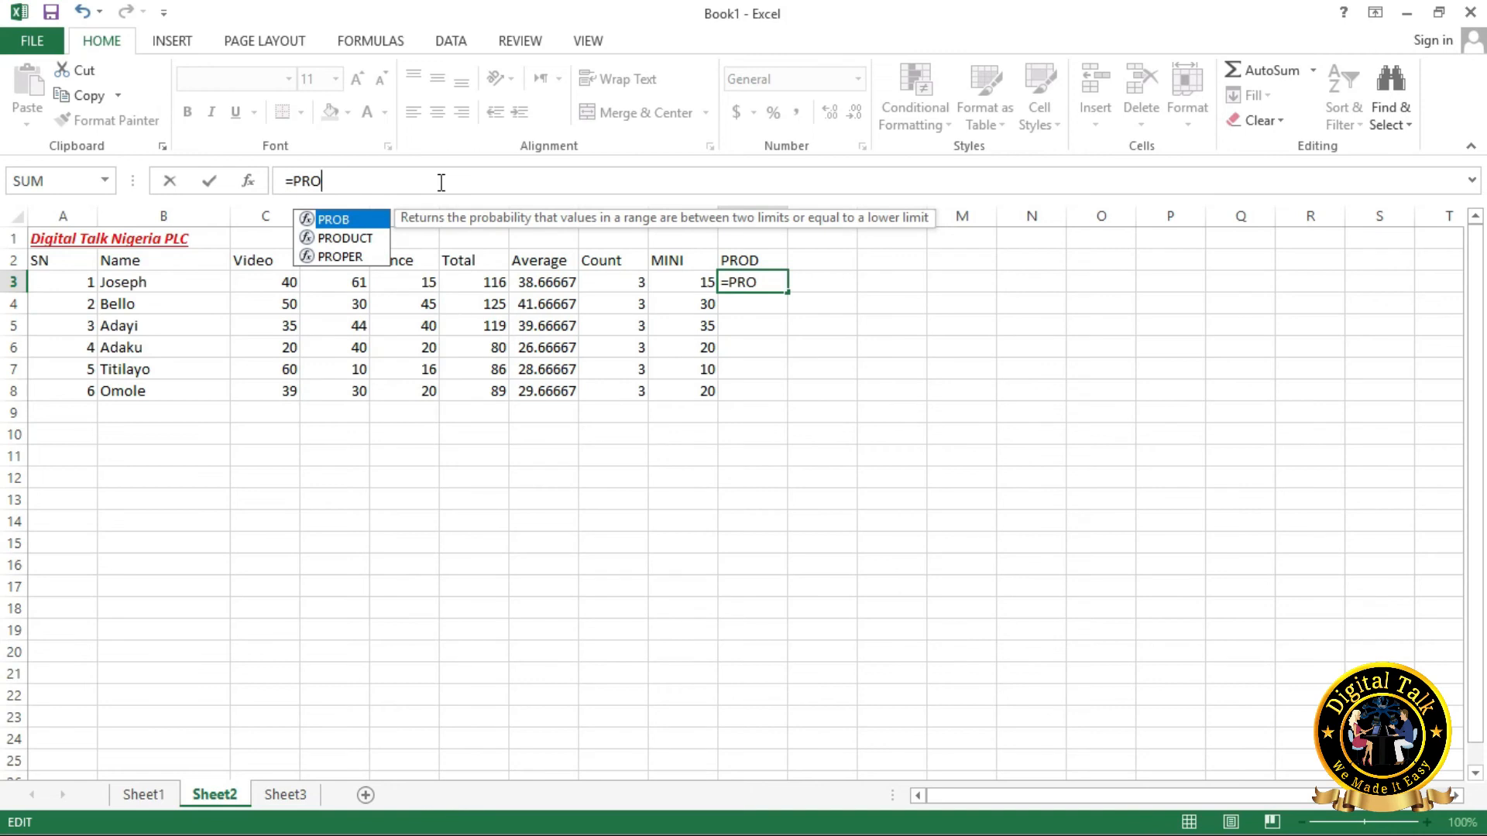
type("DUCT")
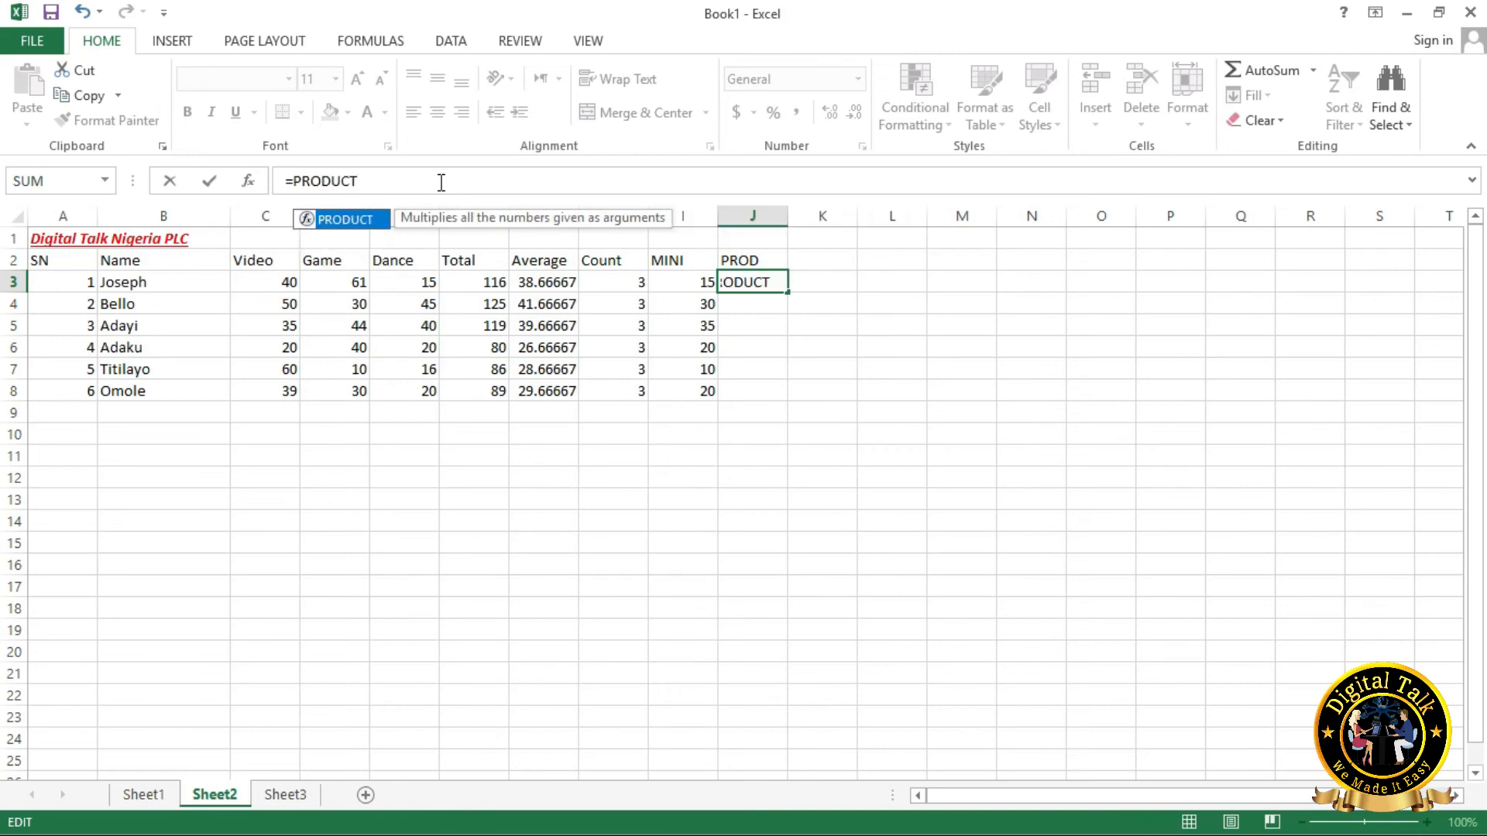
type("(")
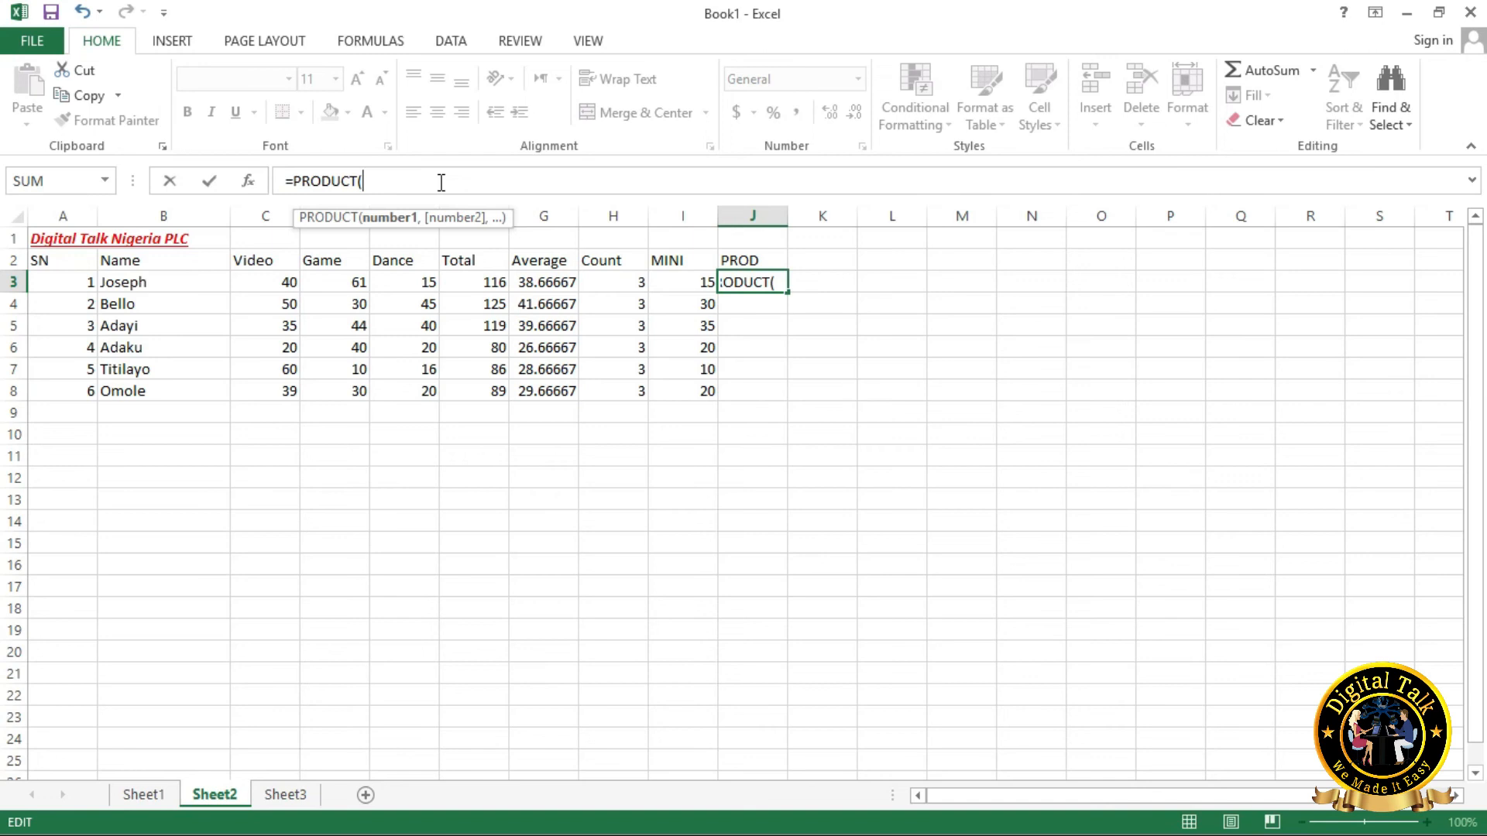
type("H")
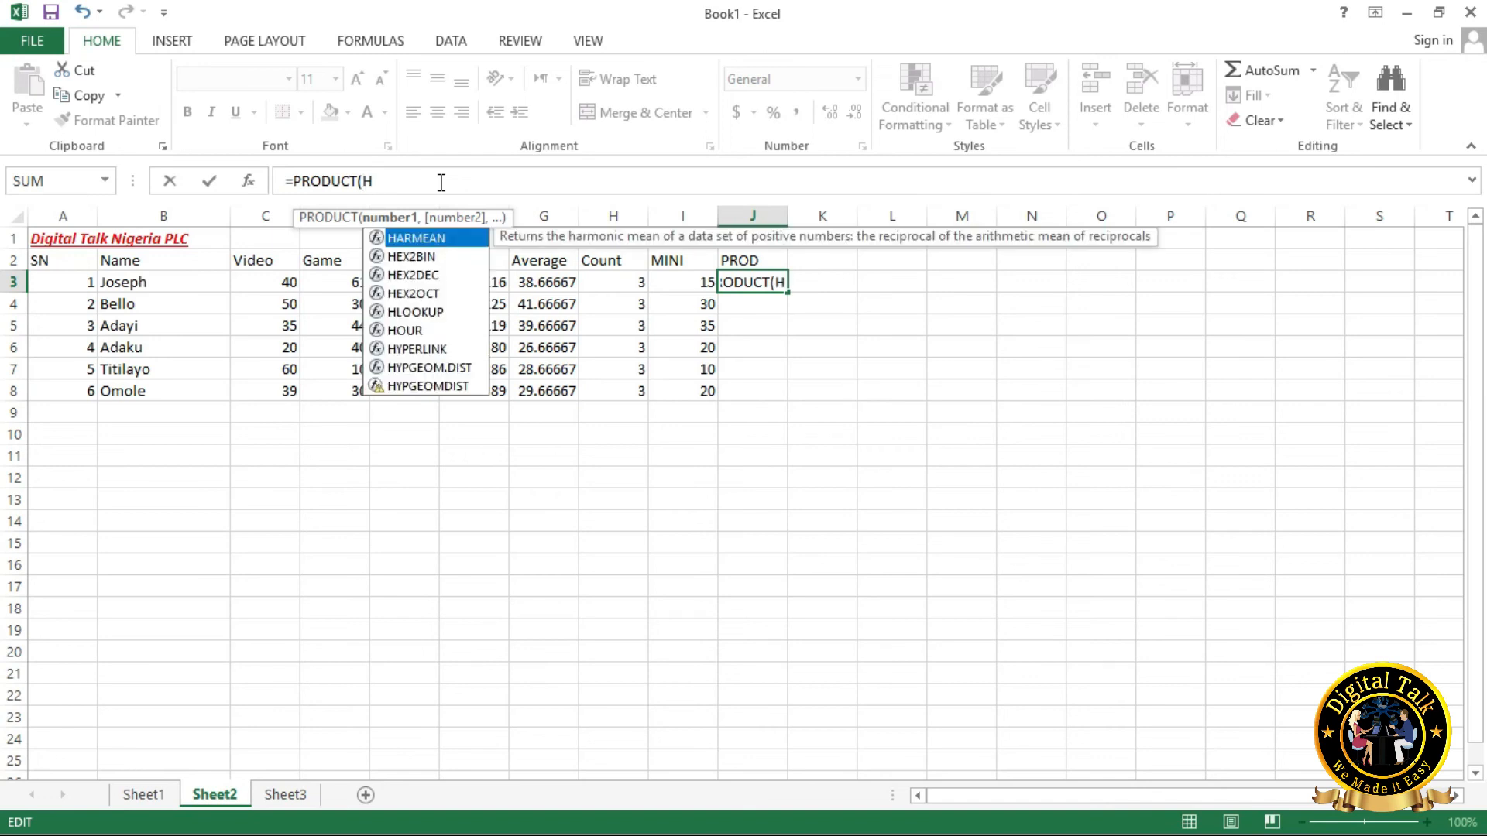
type("3")
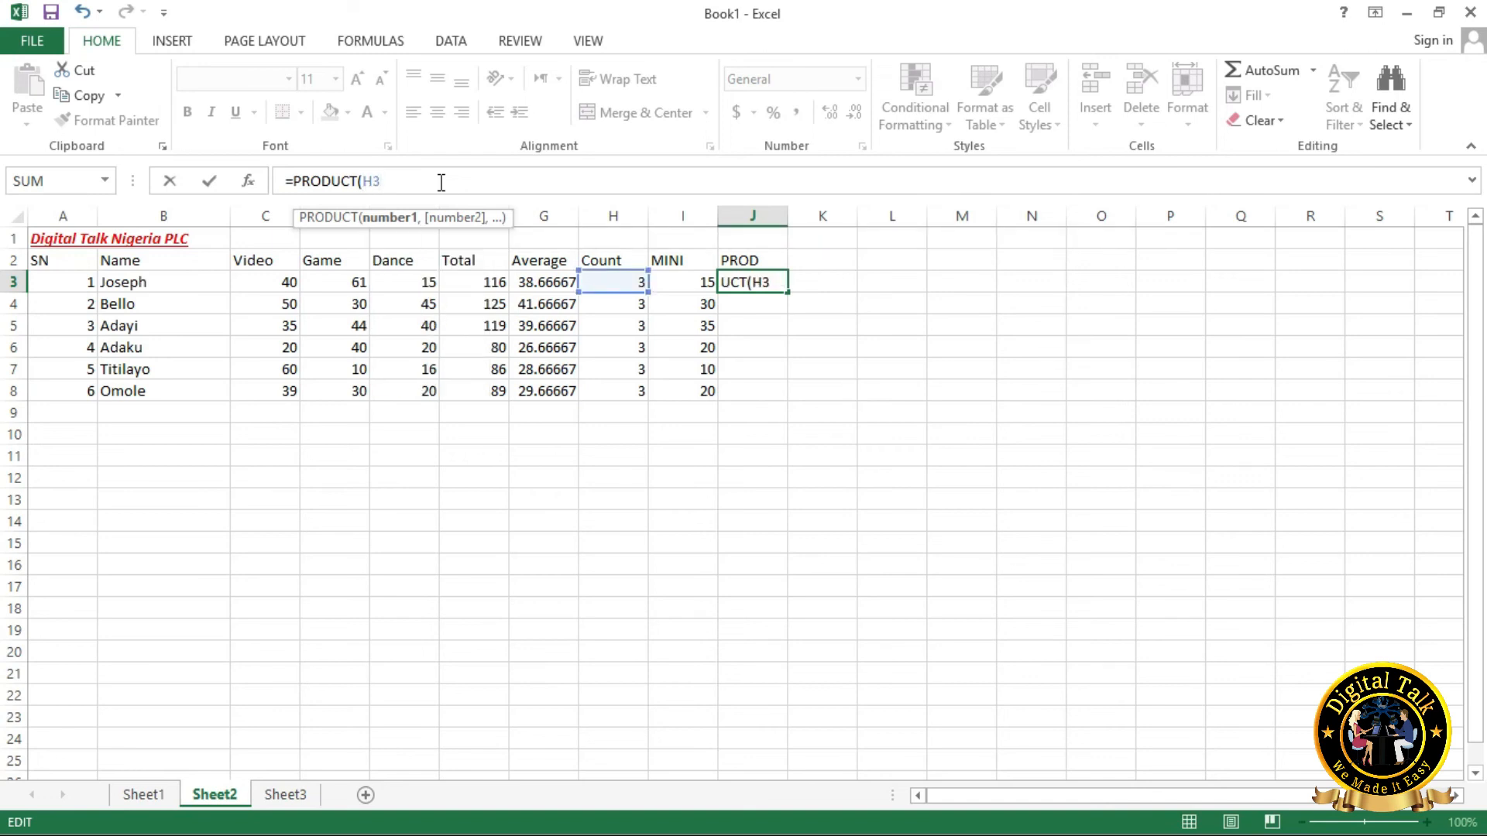
type(":I3)")
key("Return")
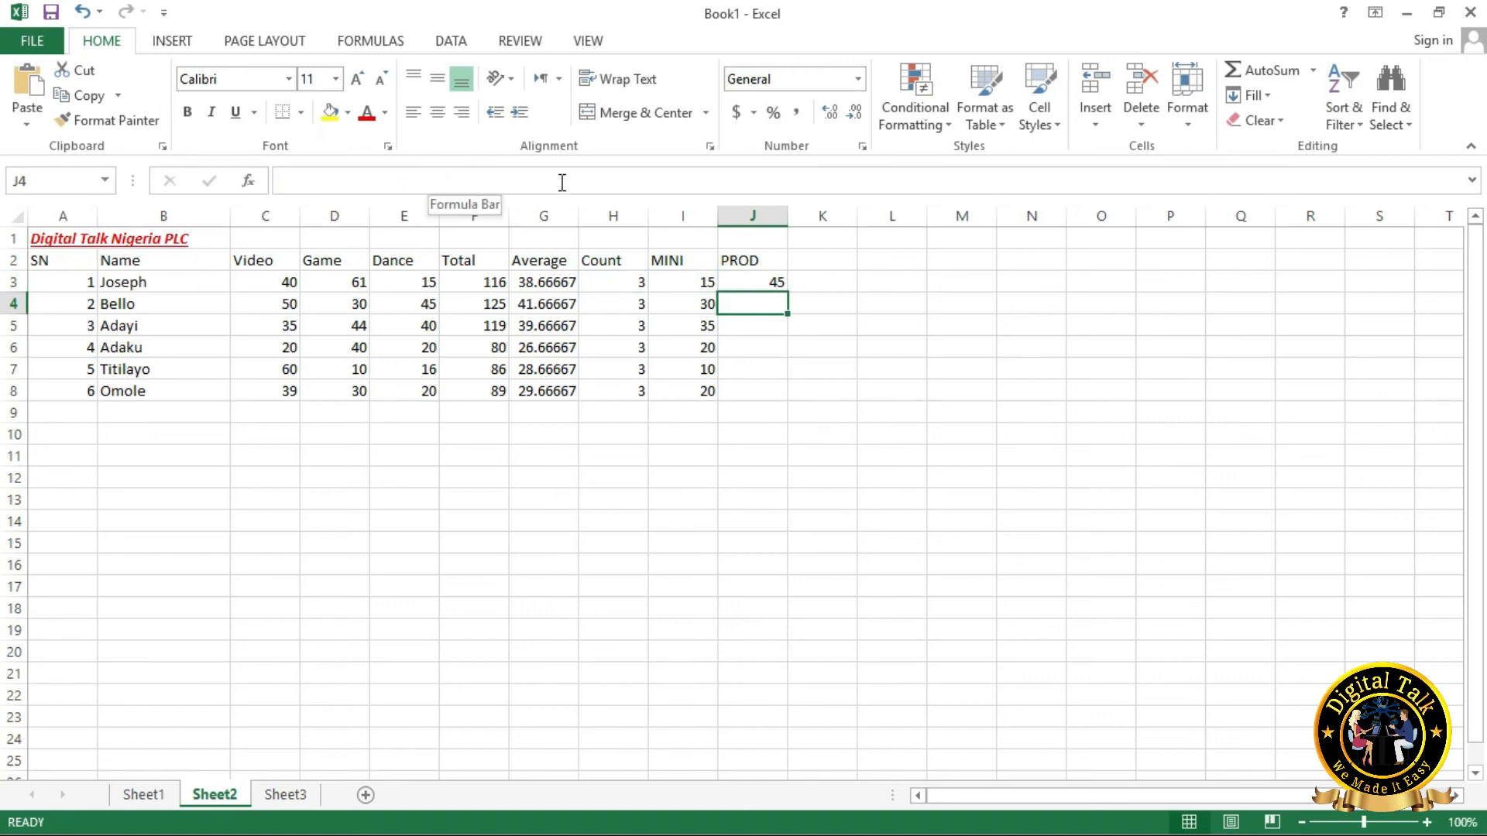
Fill the PRODUCT formula from J3 down to J8 for the remaining rows.
left_click(772, 284)
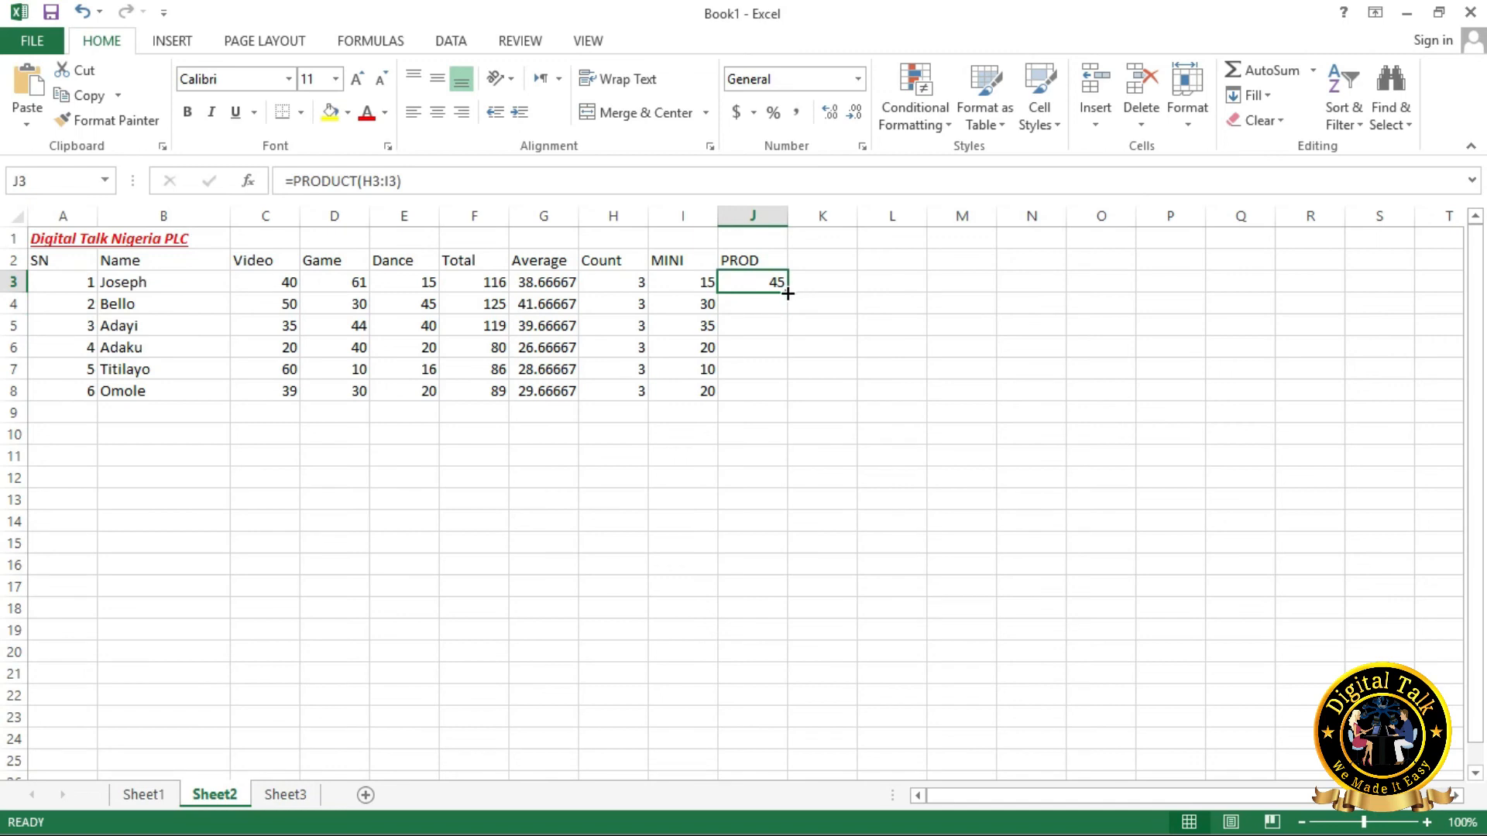
left_click_drag(788, 294, 782, 395)
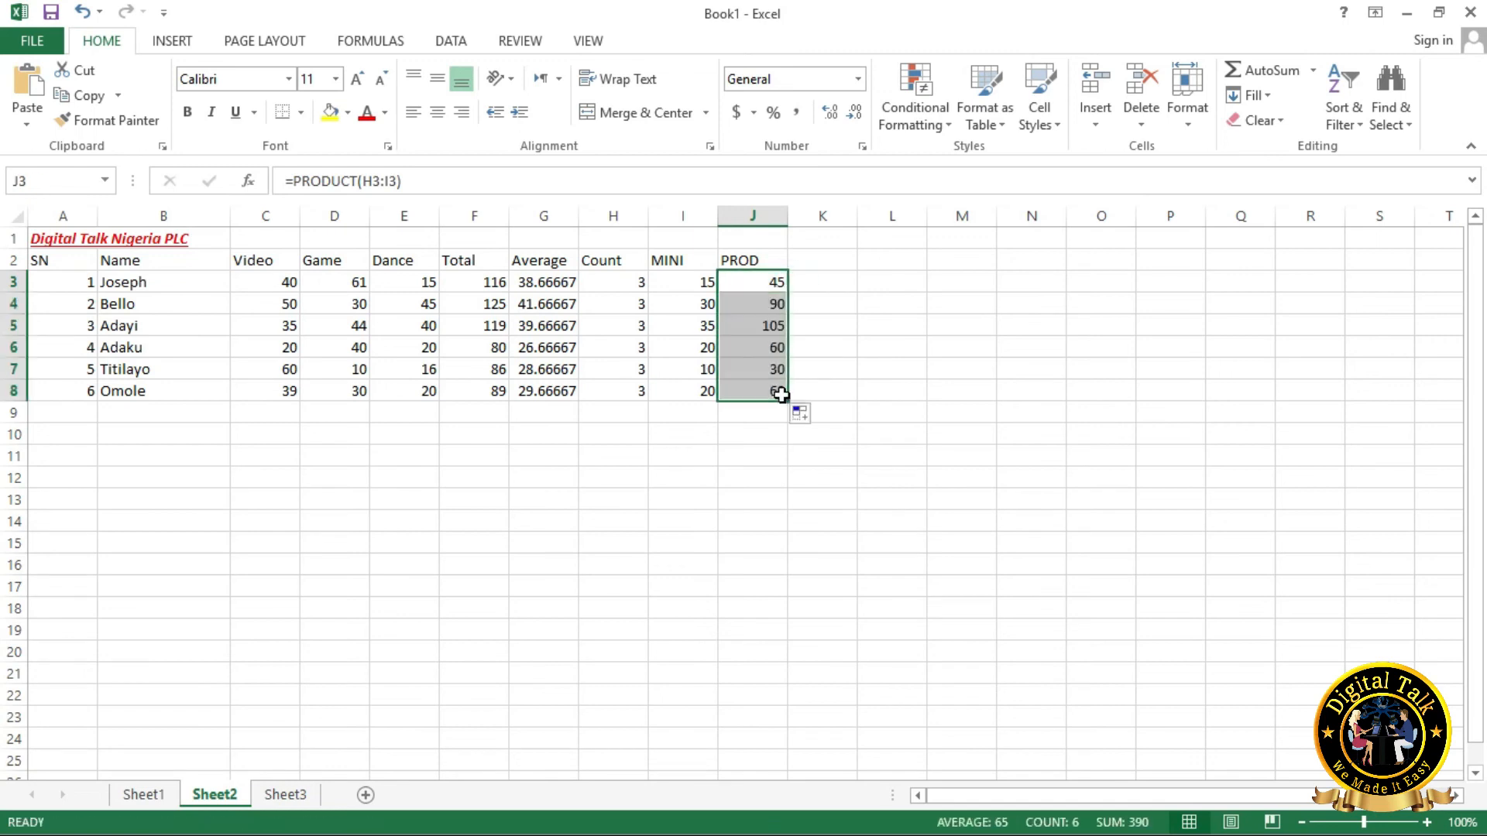
left_click(748, 426)
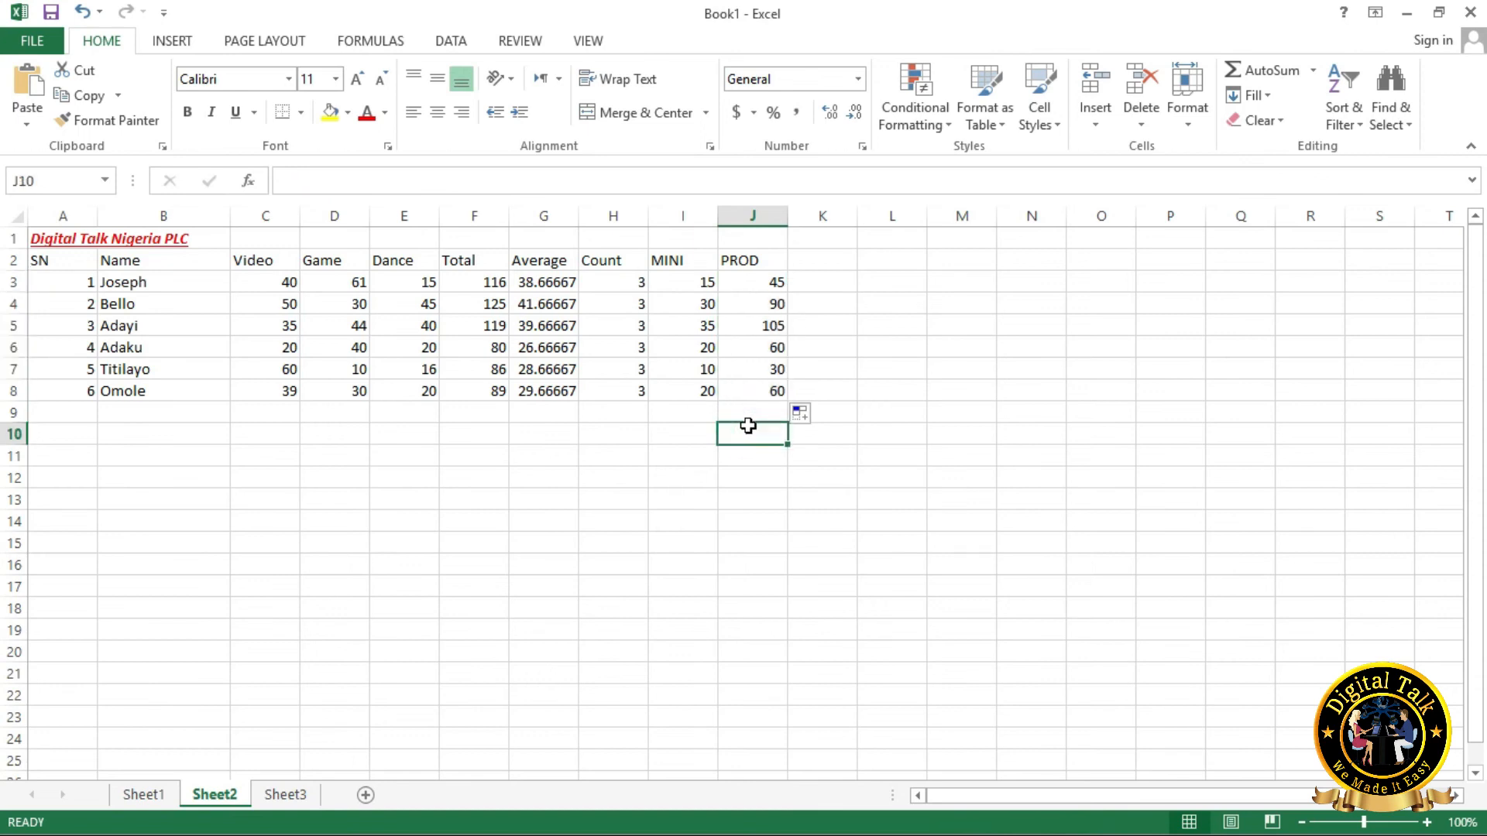